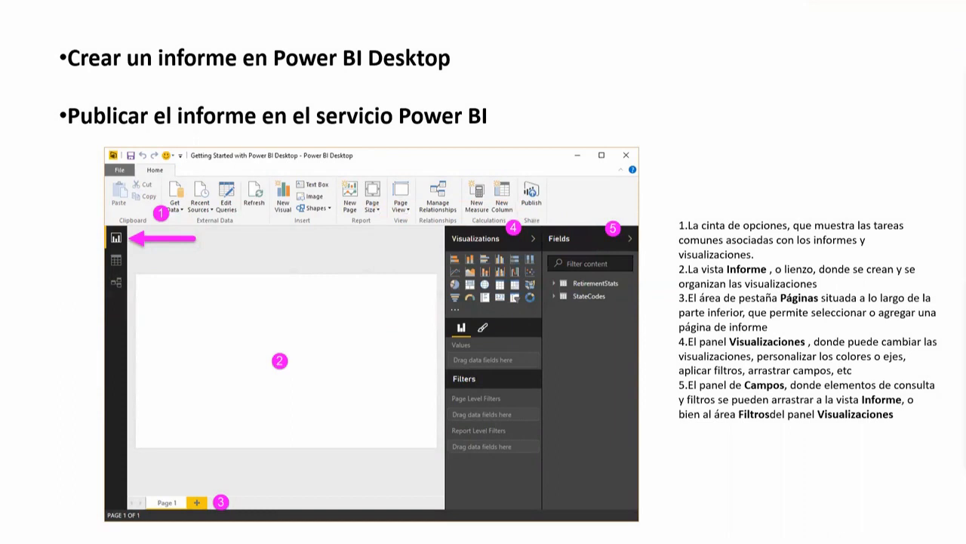
Switch from the PowerPoint slideshow to the Power BI Desktop file 'Clase 2 Inicial'
key(alt+Tab)
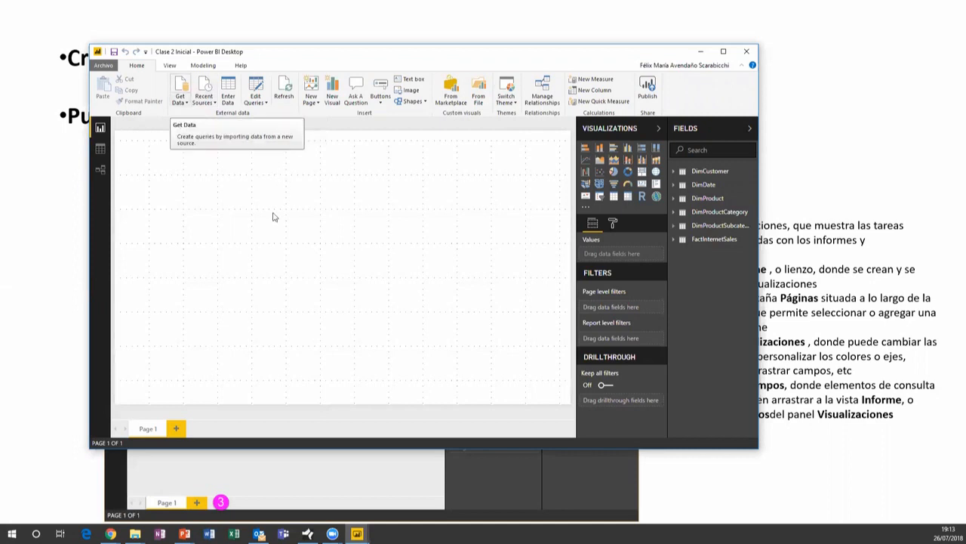
Review the Power BI Desktop Options dialog and close it without changing anything
key(alt+f)
mouse_move(149, 219)
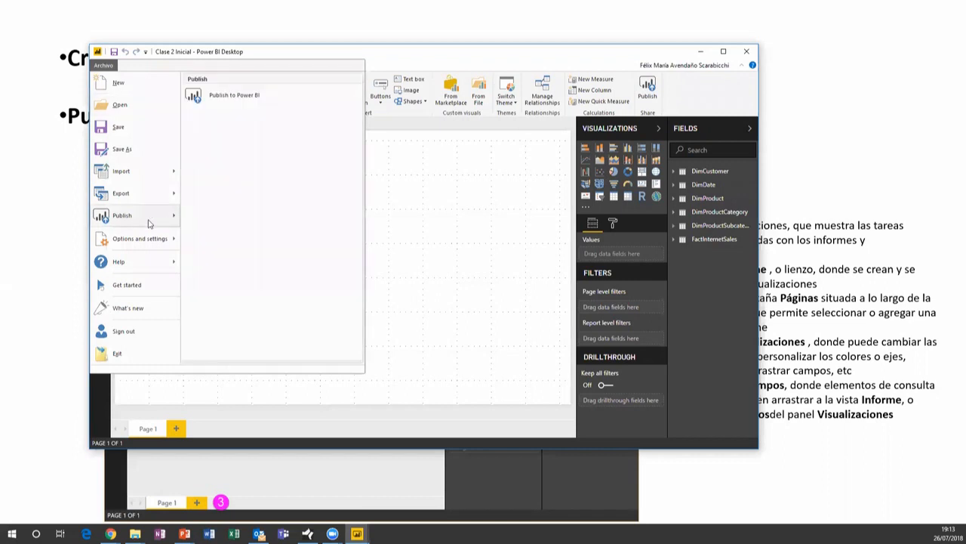
mouse_move(154, 246)
click(247, 114)
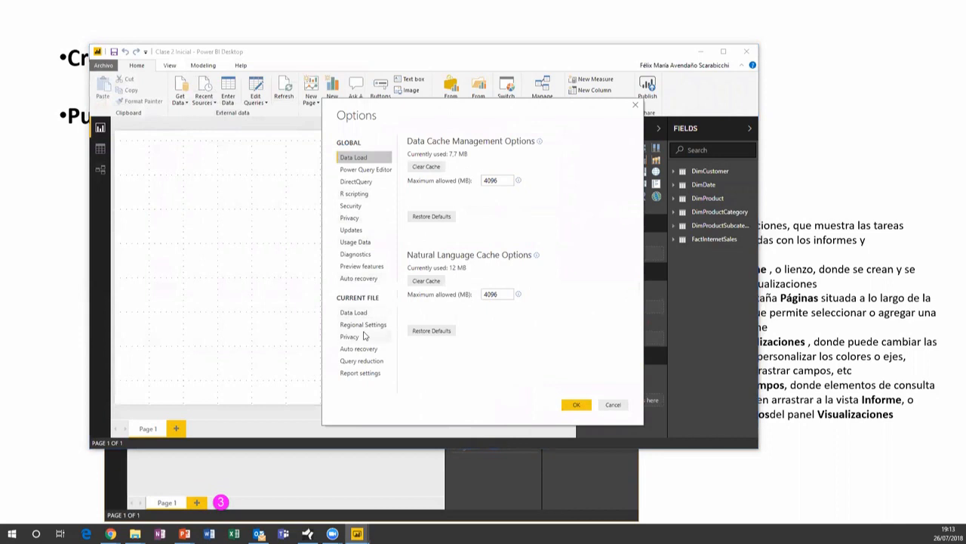
click(613, 405)
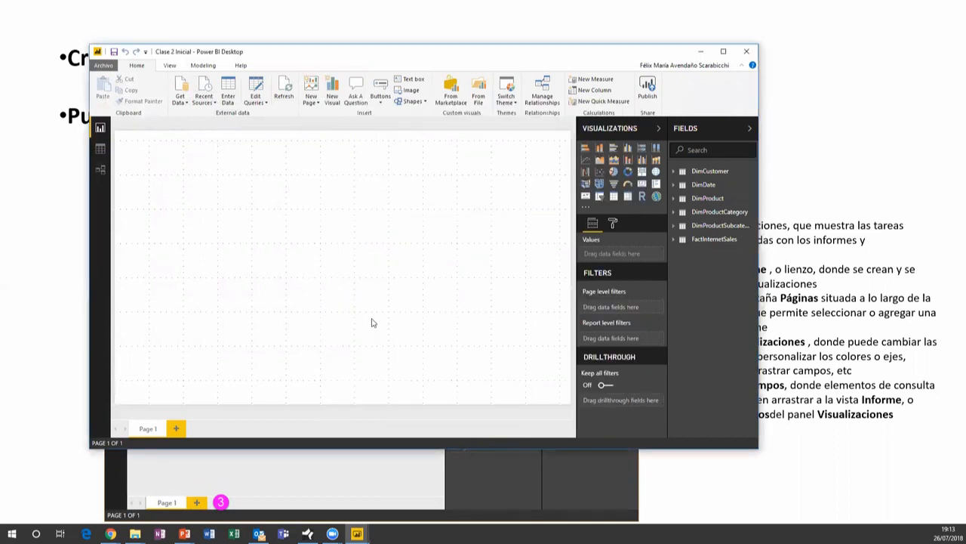
Bring up Data source settings from File > Options and settings
key(alt+f)
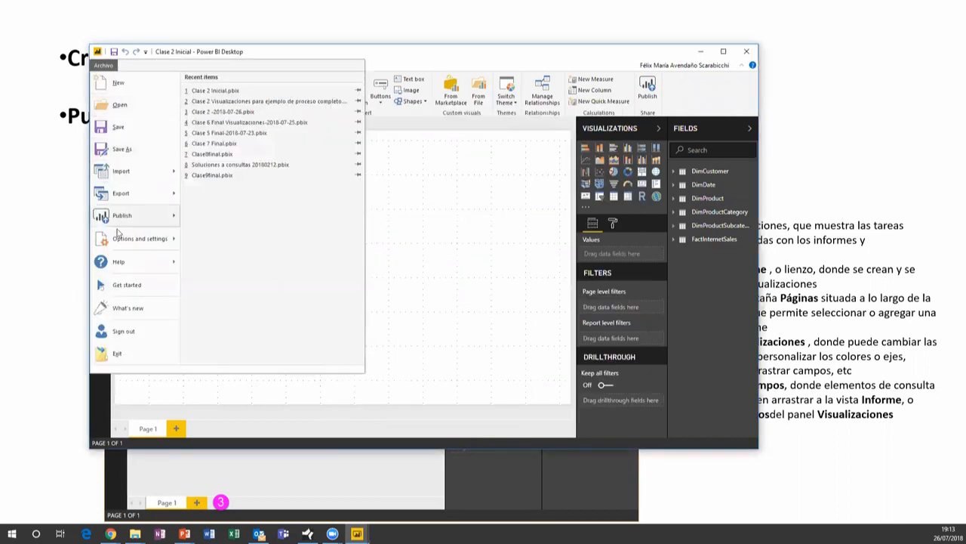
mouse_move(141, 241)
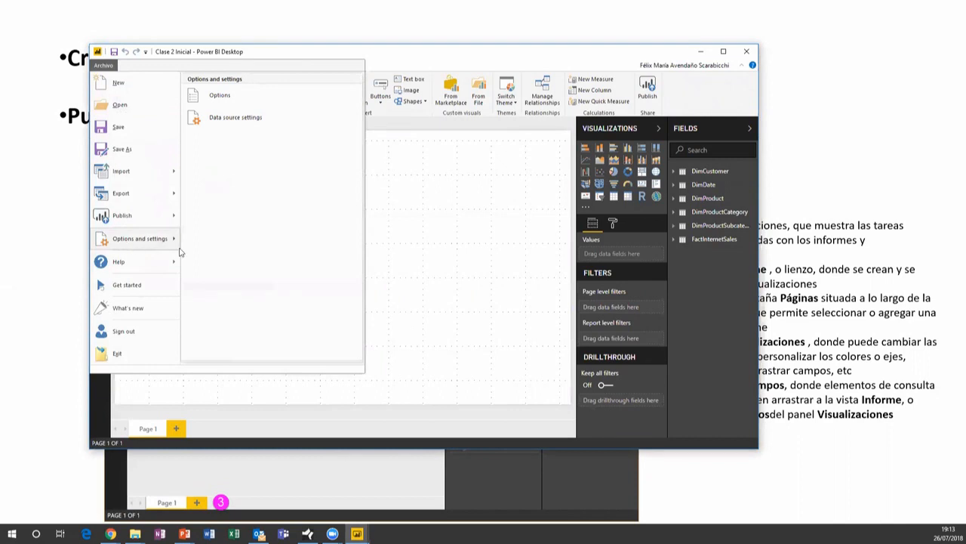
click(257, 117)
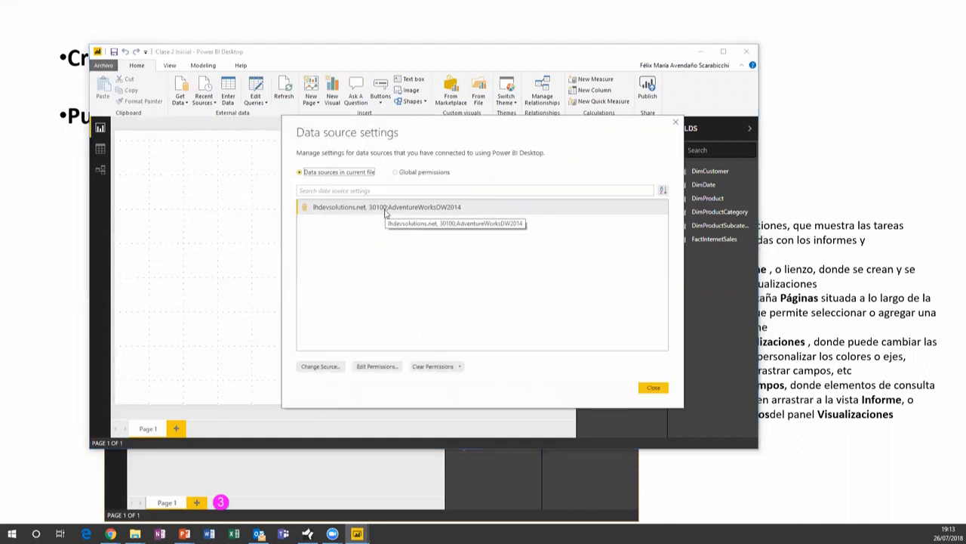
Under Global permissions, delete the saved permissions of all three lhdevsolutions.net sources and close the dialog
click(386, 211)
click(398, 173)
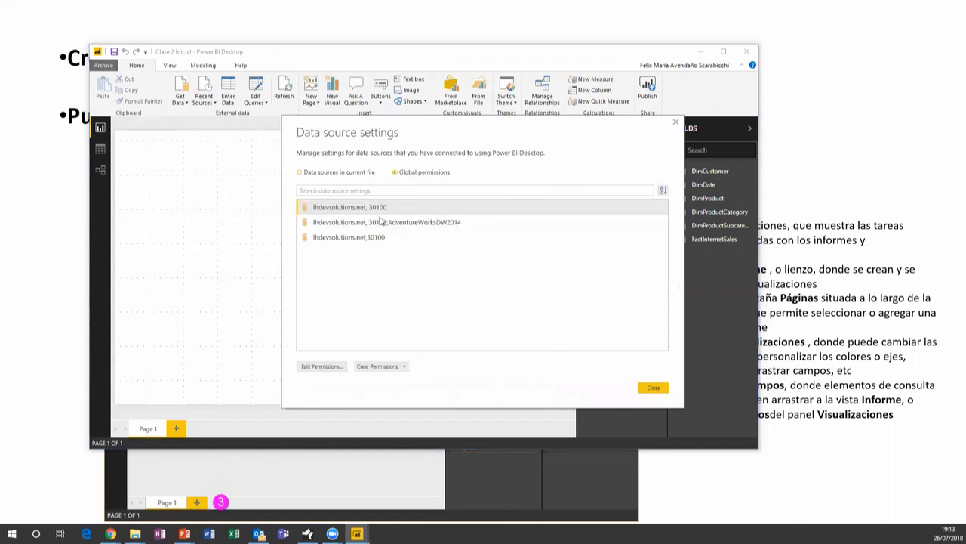
click(384, 224)
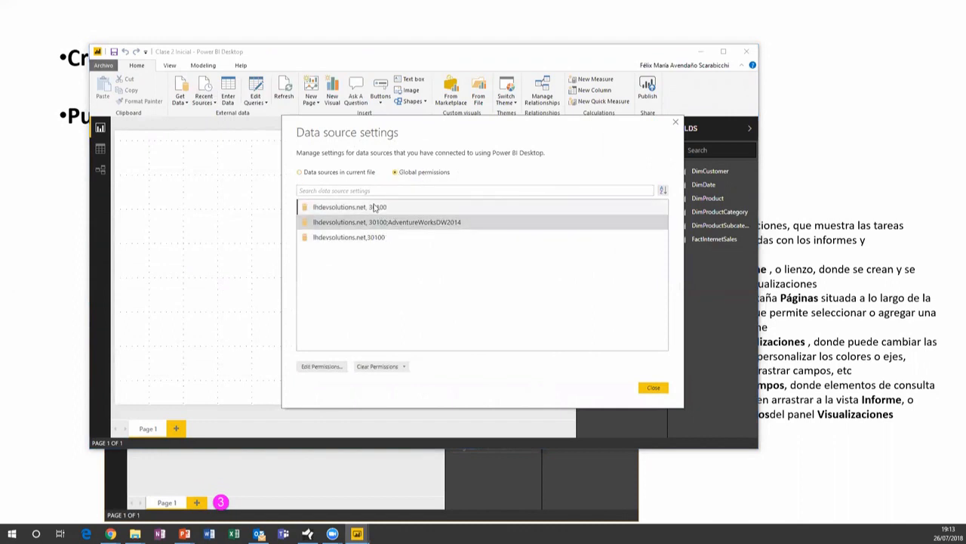
click(383, 208)
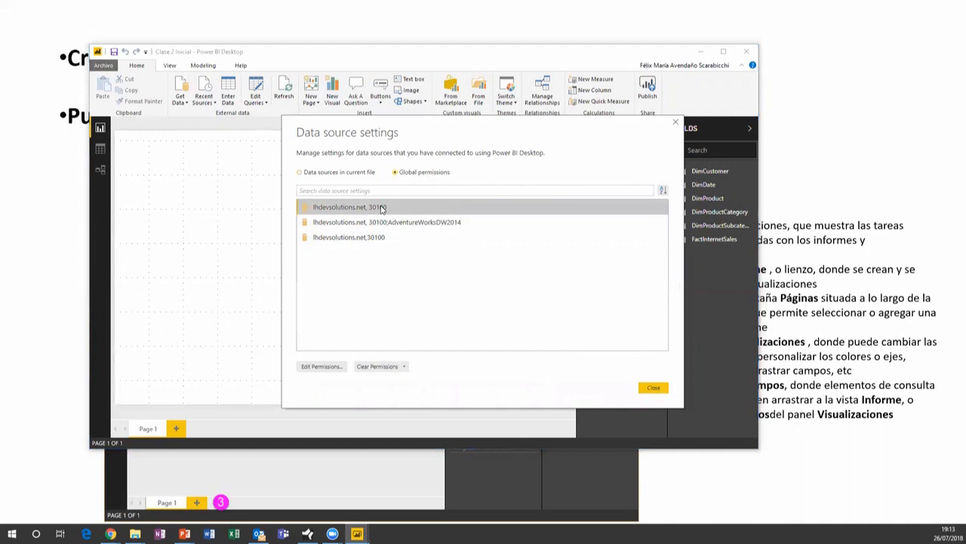
click(382, 370)
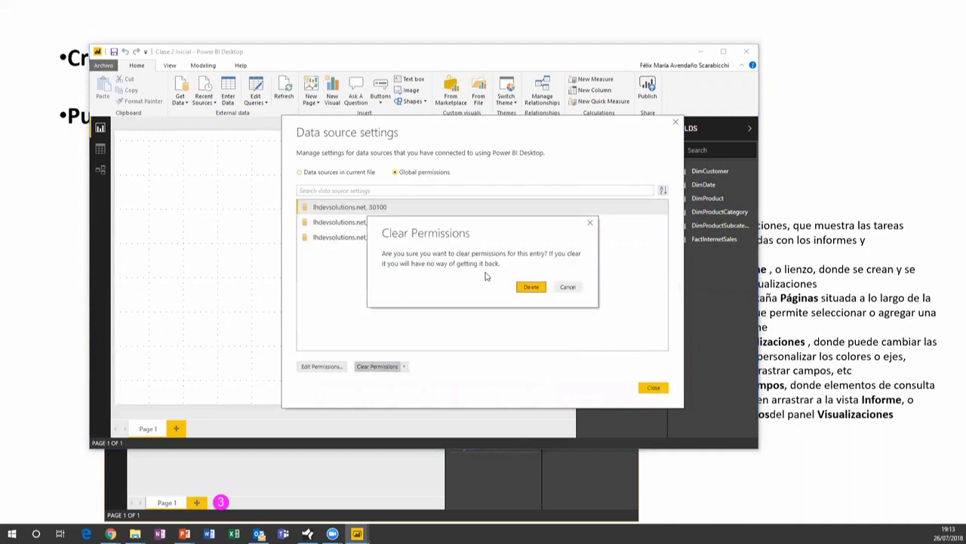
click(532, 288)
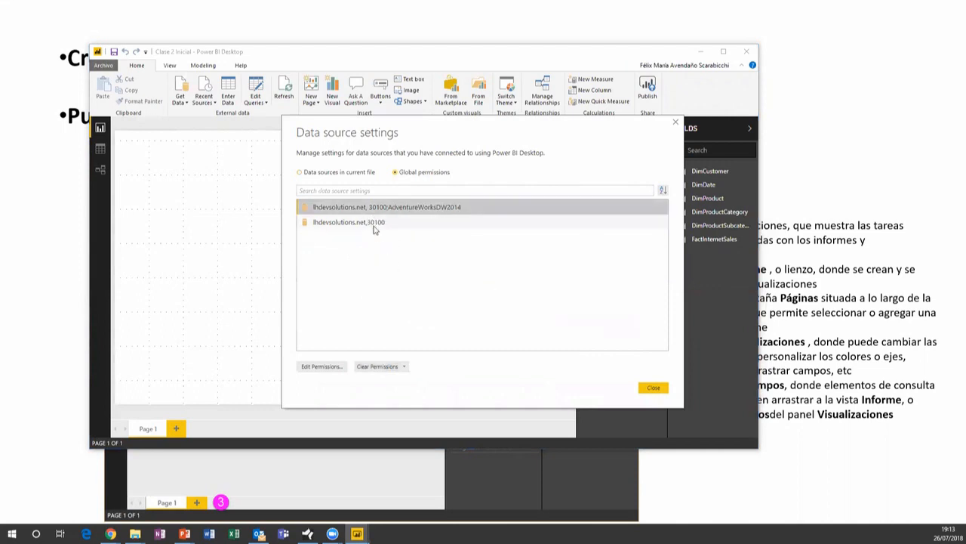
click(378, 366)
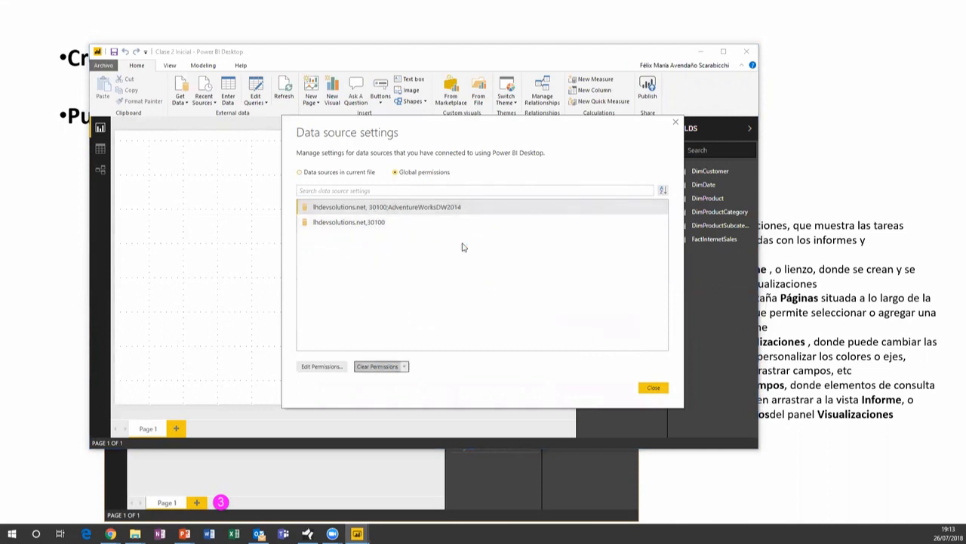
click(528, 287)
click(382, 366)
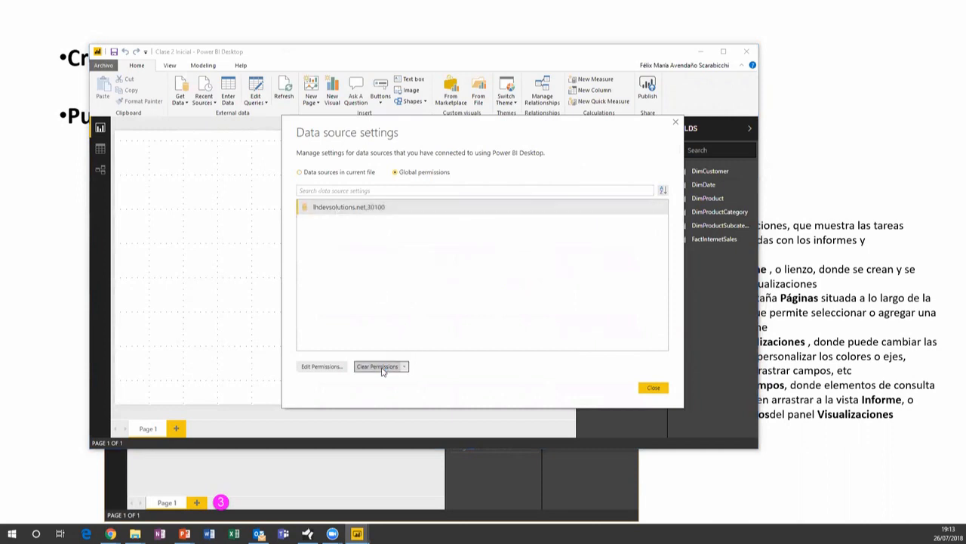
click(530, 287)
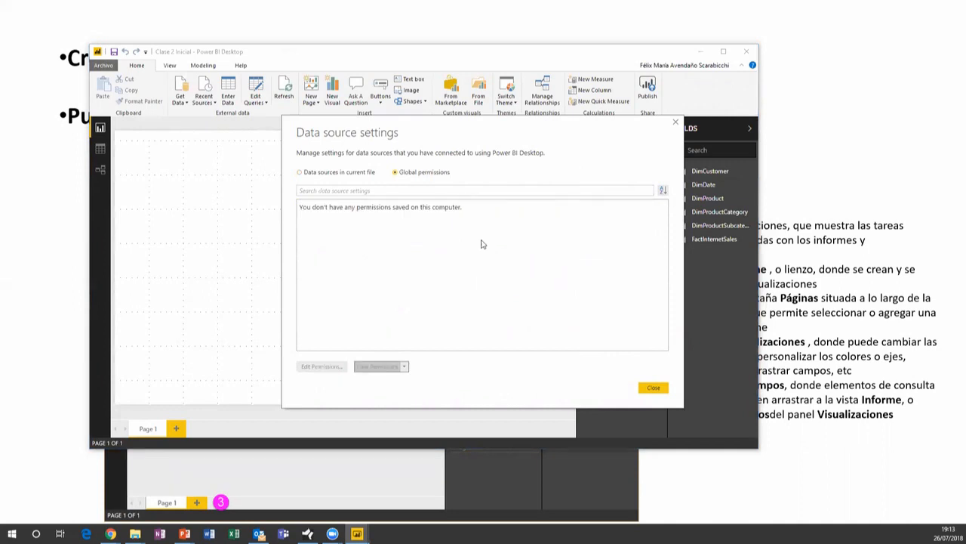
click(654, 388)
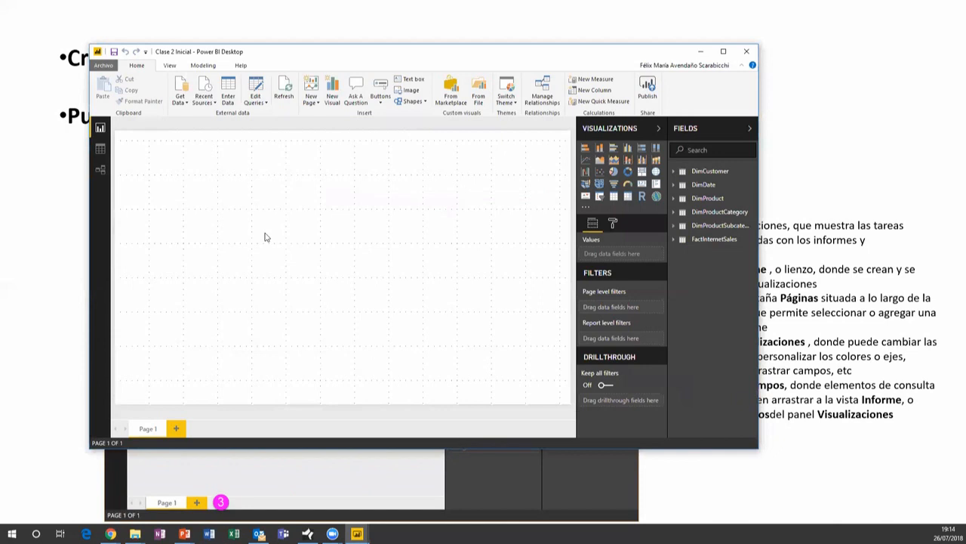
Choose SQL Server from Get Data and submit server lhdevsolutions.net,30100 in Import mode
click(180, 100)
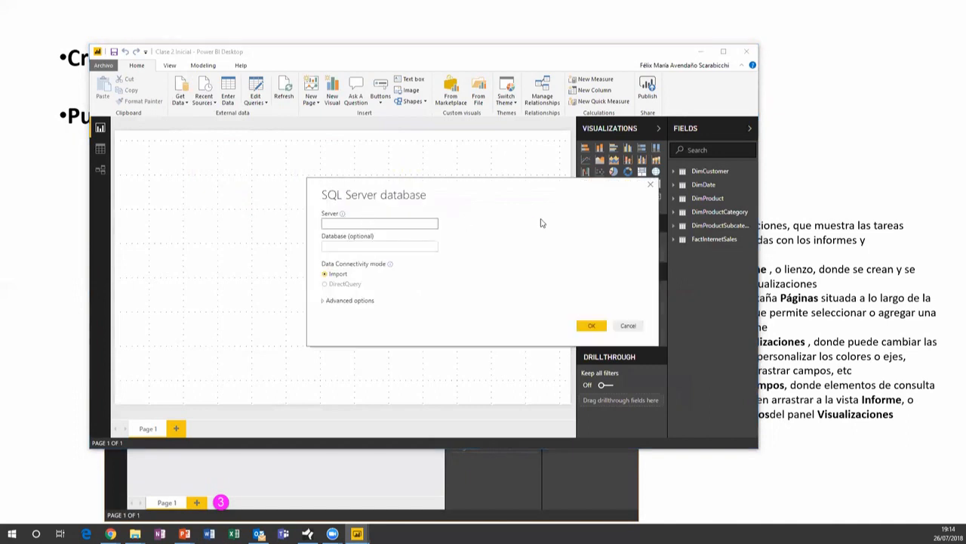
text(lhdevsp)
text(lutions.net,30100)
drag(391, 224, 374, 225)
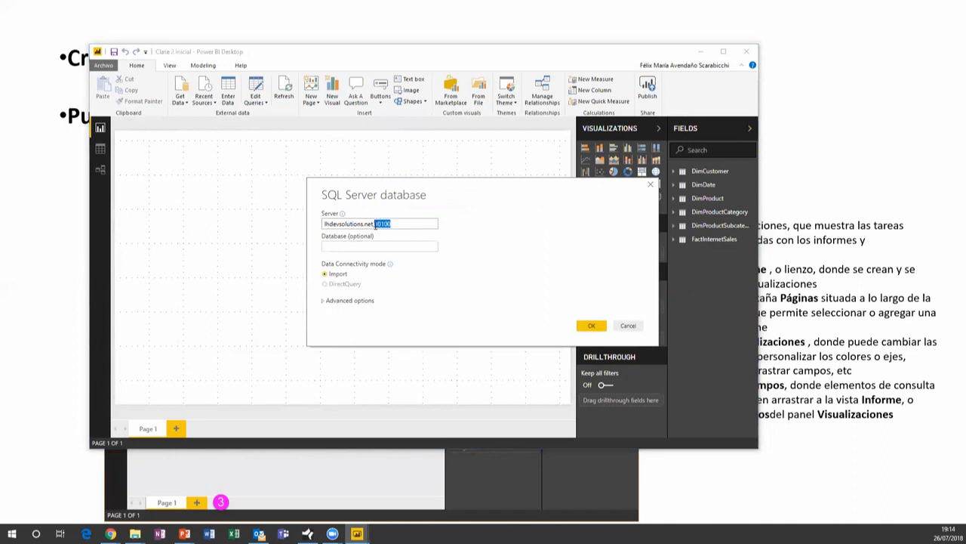
click(411, 226)
triple_click(347, 224)
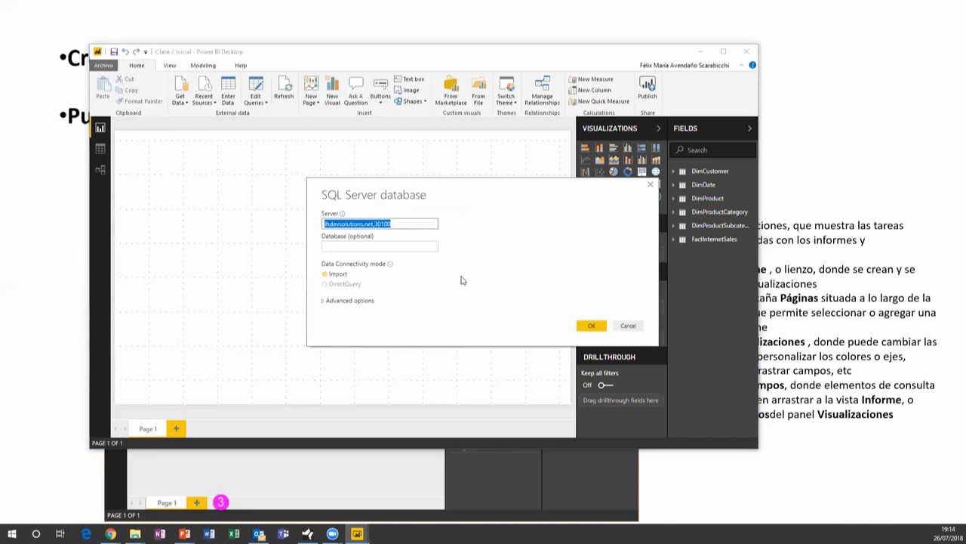
click(594, 326)
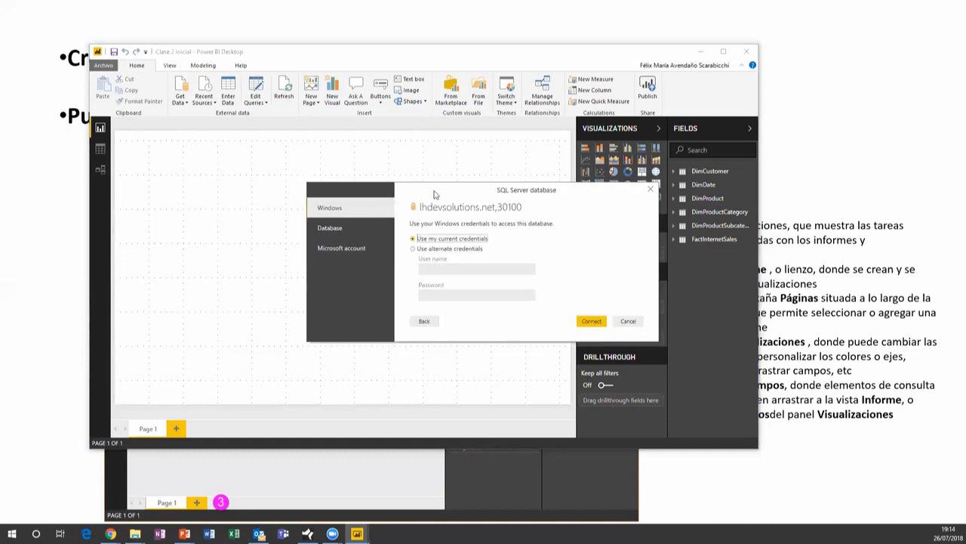
Move the sign-in dialog aside and switch it to Database authentication
drag(415, 197, 329, 156)
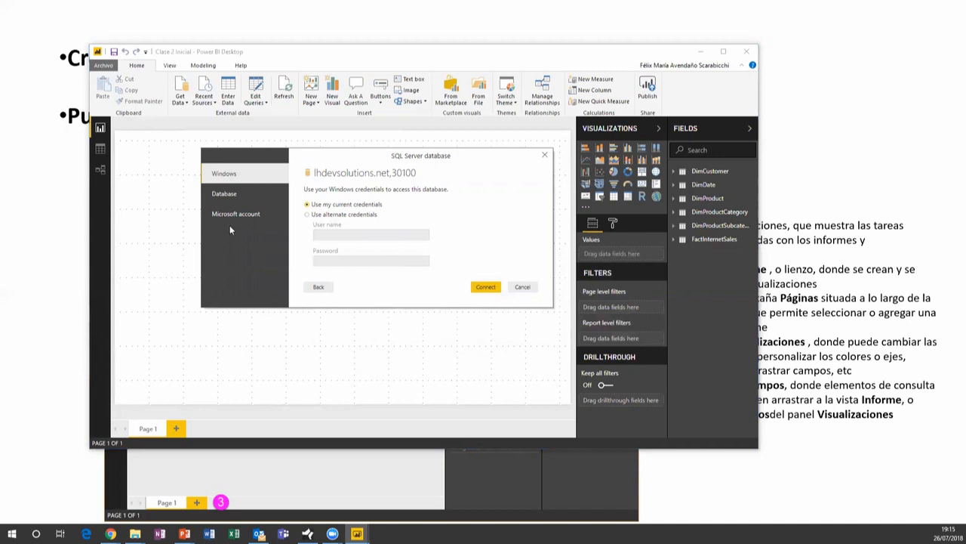
click(226, 194)
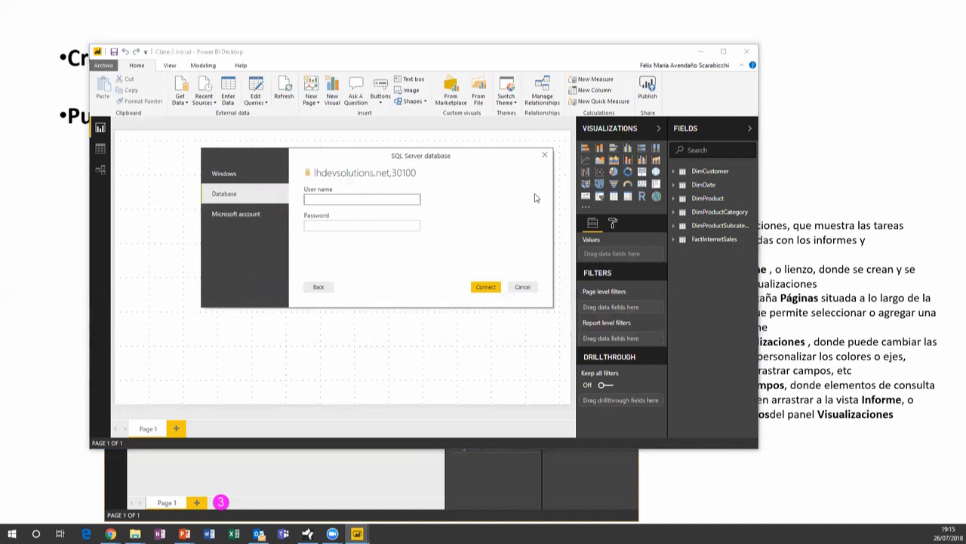
Enter the database user name and password for the SQL Server sign-in
text(alumnopbi)
key(BackSpace)
key(BackSpace)
text(bi1)
key(BackSpace)
text(x)
key(Tab)
key(shift+Tab)
text(sa)
key(Tab)
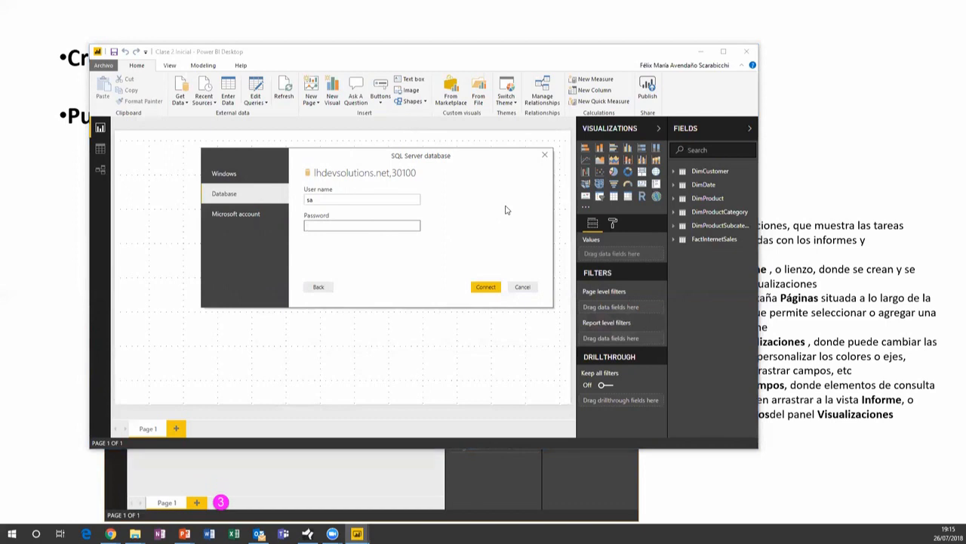
text(••••••••••••)
Connect without encryption so the Navigator lists the server's 18 databases
click(485, 287)
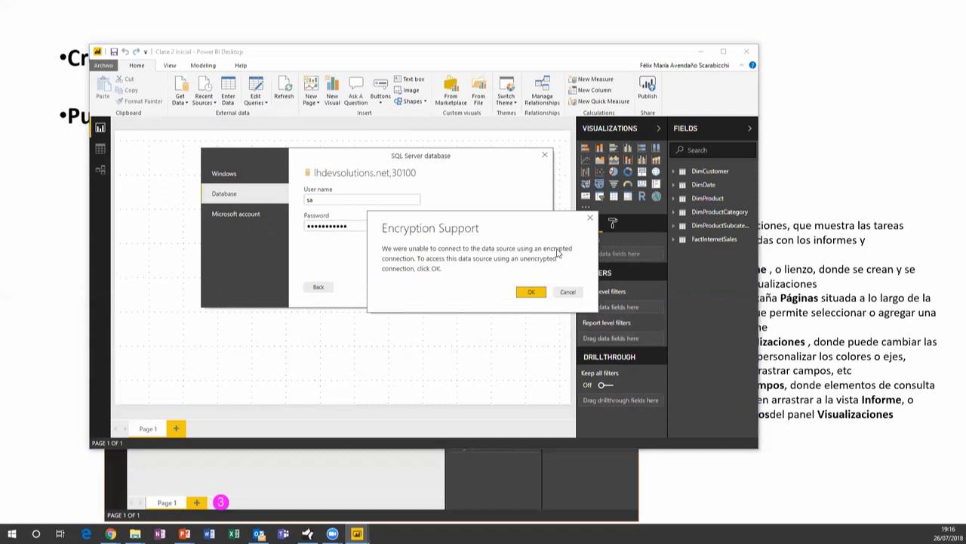
click(531, 295)
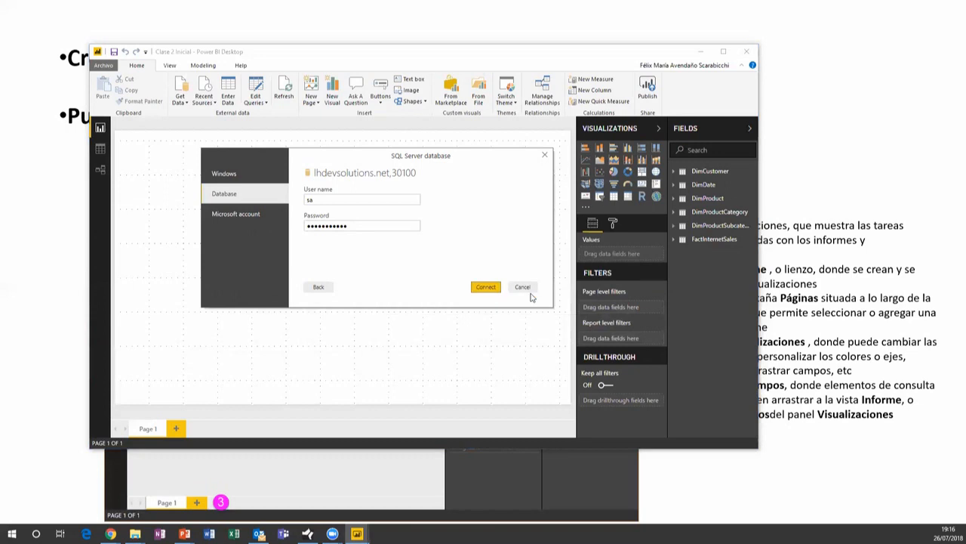
click(521, 287)
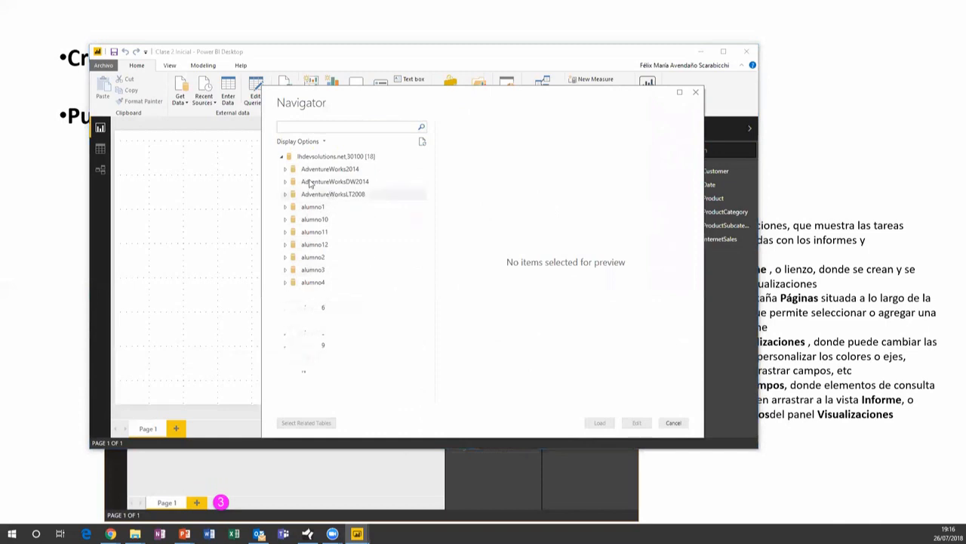
Expand AdventureWorksDW2014 and tick DimCustomer, DimDate, DimGeography, DimProduct, DimProductCategory and DimProductSubcategory
click(285, 184)
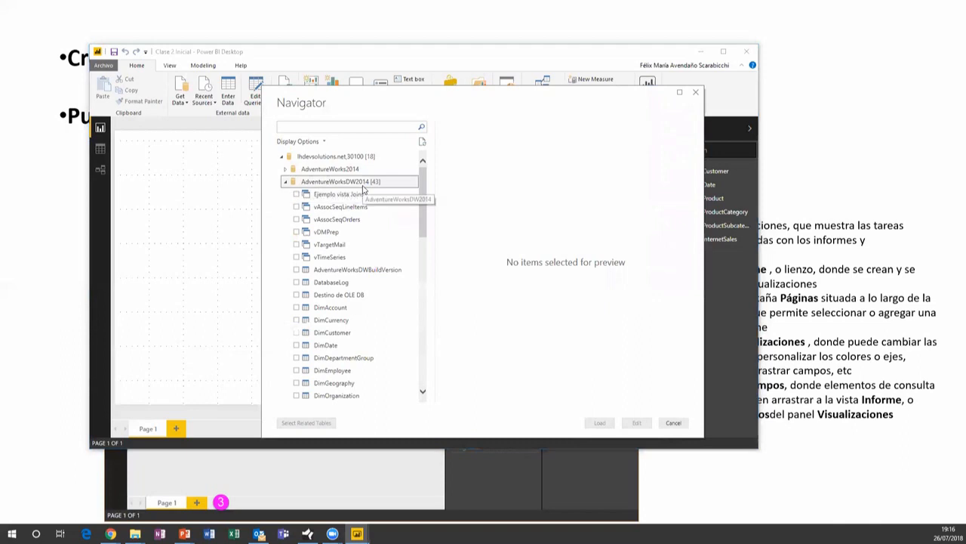
mouse_move(425, 209)
mouse_down()
mouse_move(426, 240)
mouse_move(426, 226)
mouse_up()
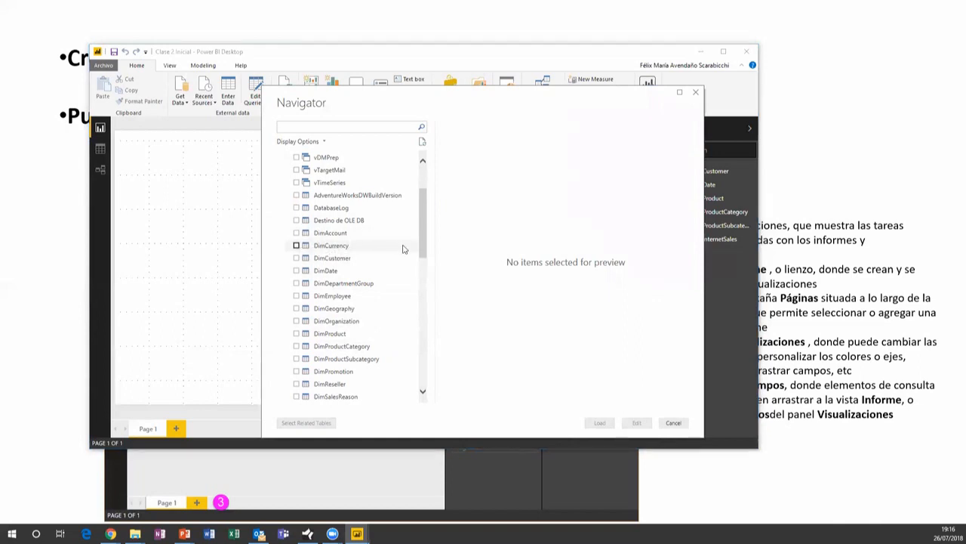
click(297, 258)
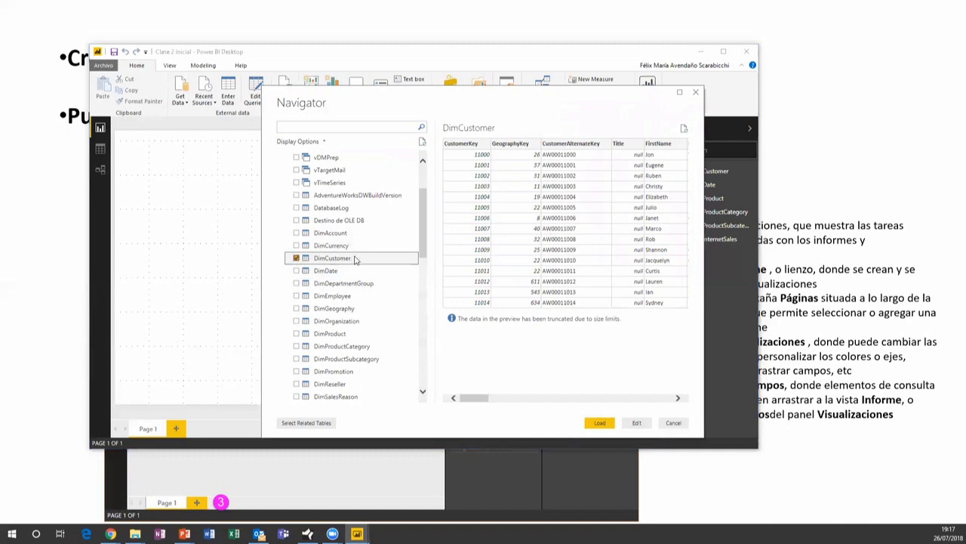
scroll(296, 264, down, 1)
click(296, 233)
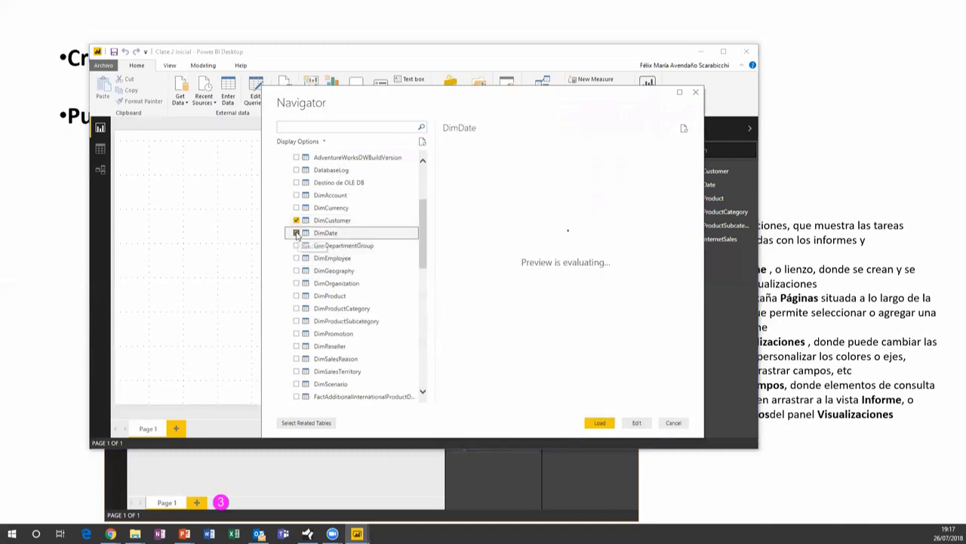
scroll(378, 272, down, 2)
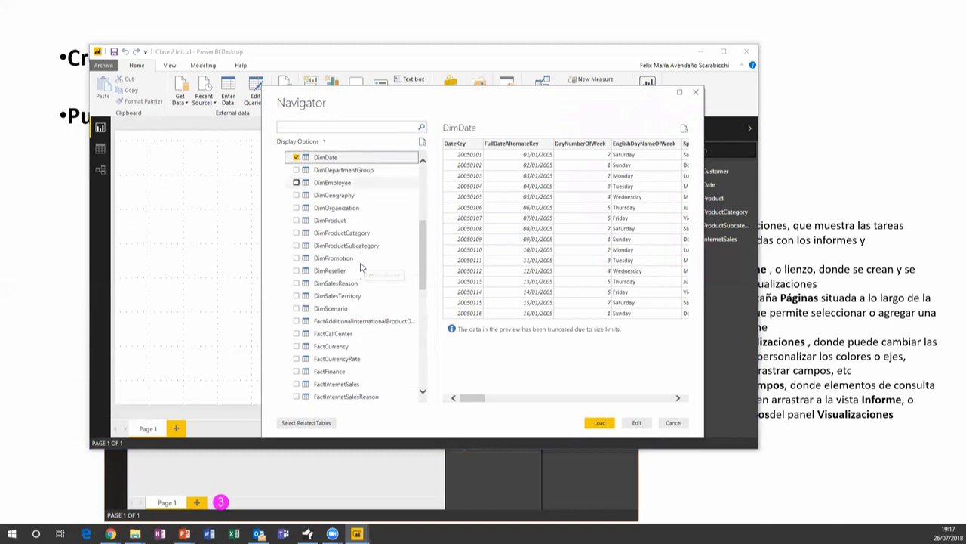
click(297, 195)
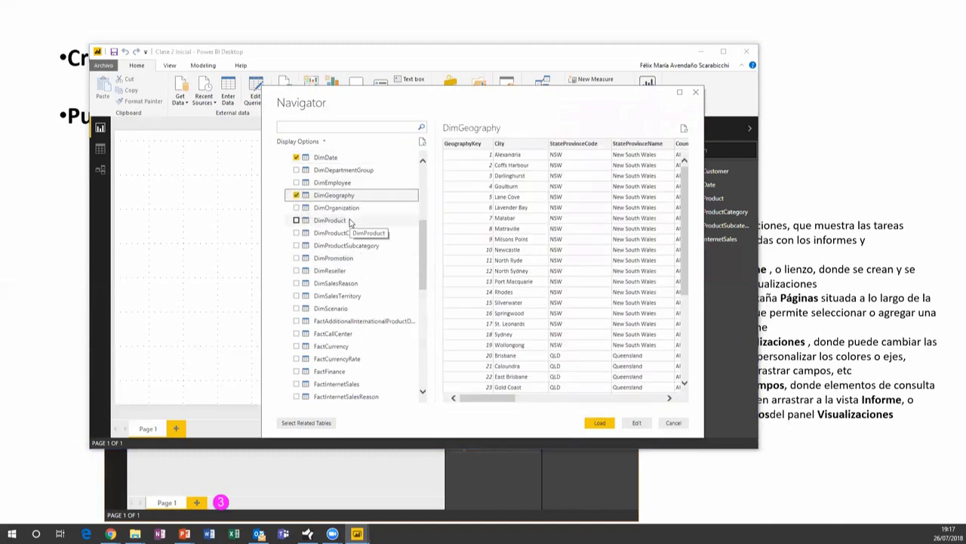
click(297, 220)
click(296, 233)
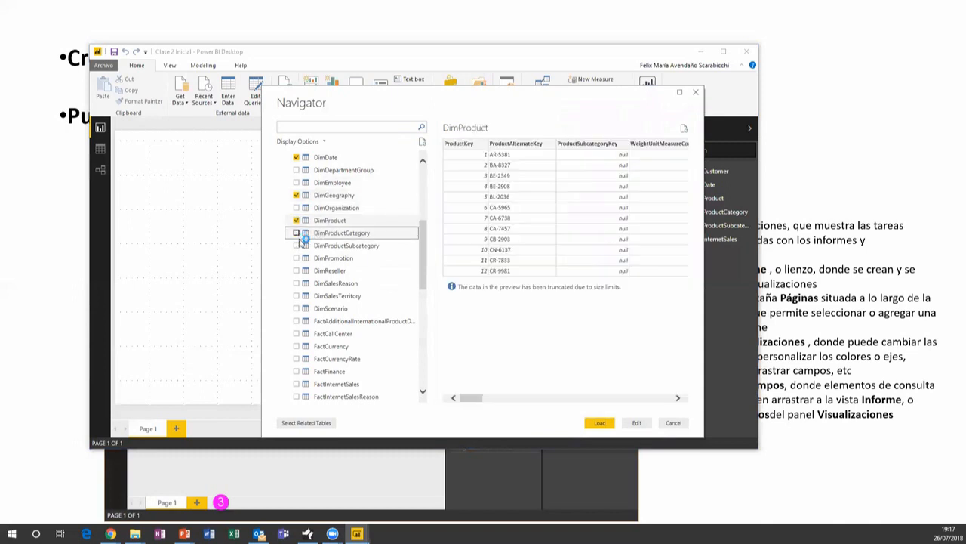
click(296, 246)
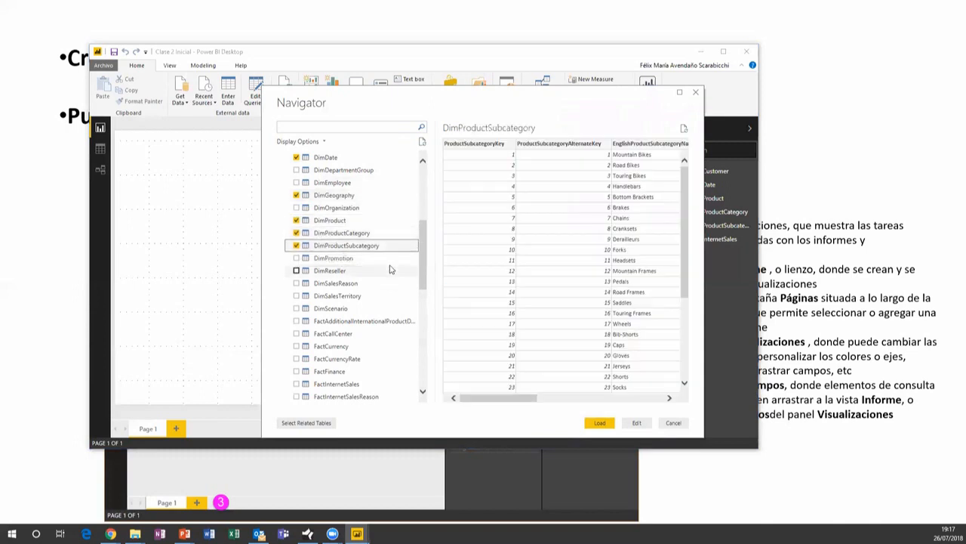
Tick FactInternetSales and scroll back through the Navigator's table list
scroll(390, 270, down, 2)
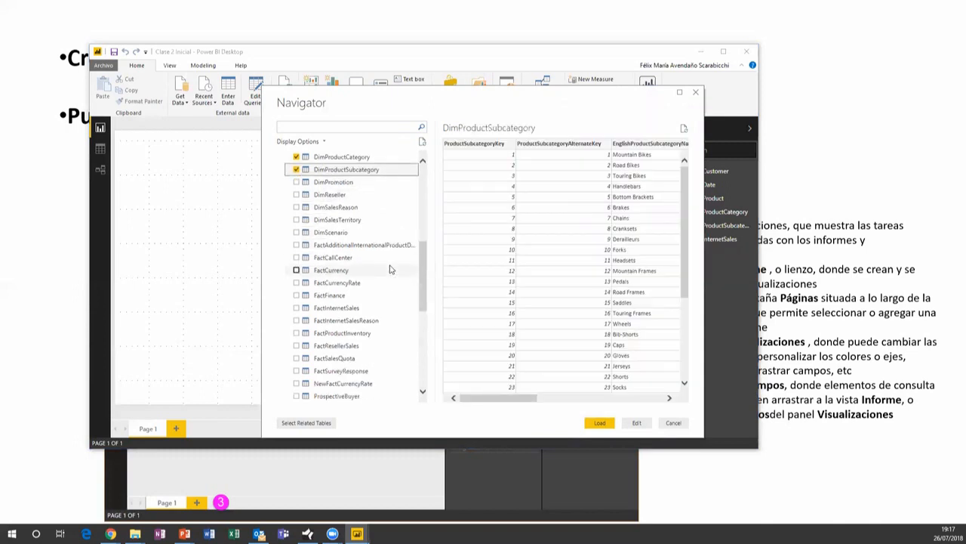
scroll(390, 269, down, 1)
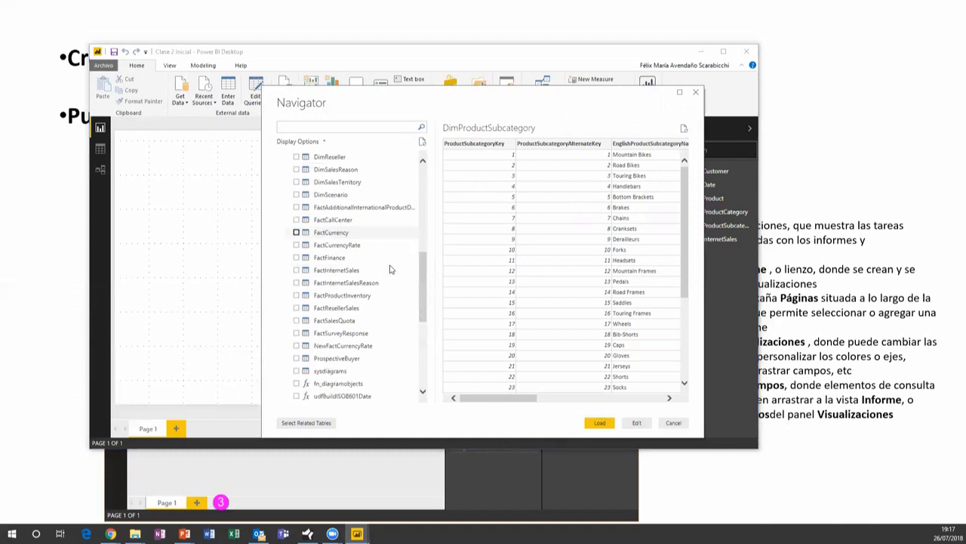
click(297, 269)
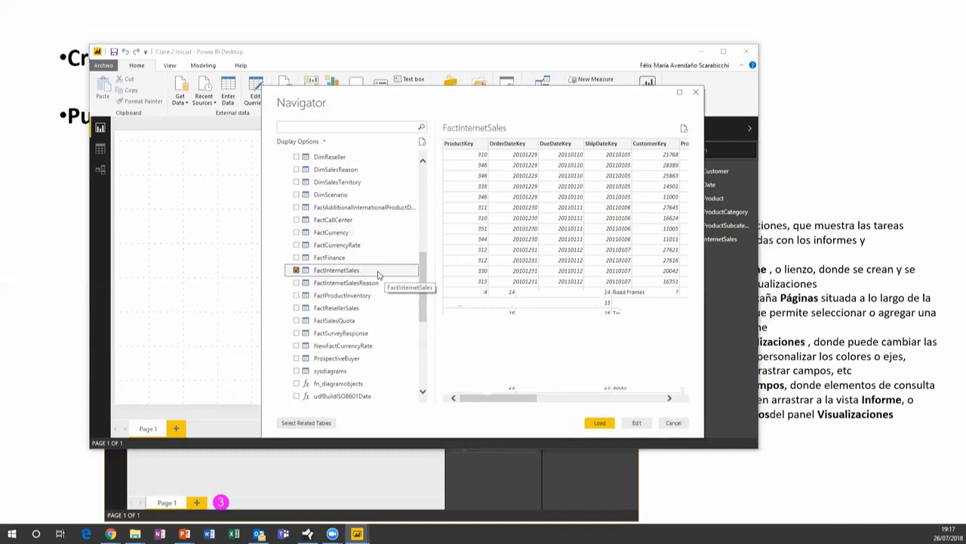
scroll(378, 274, down, 2)
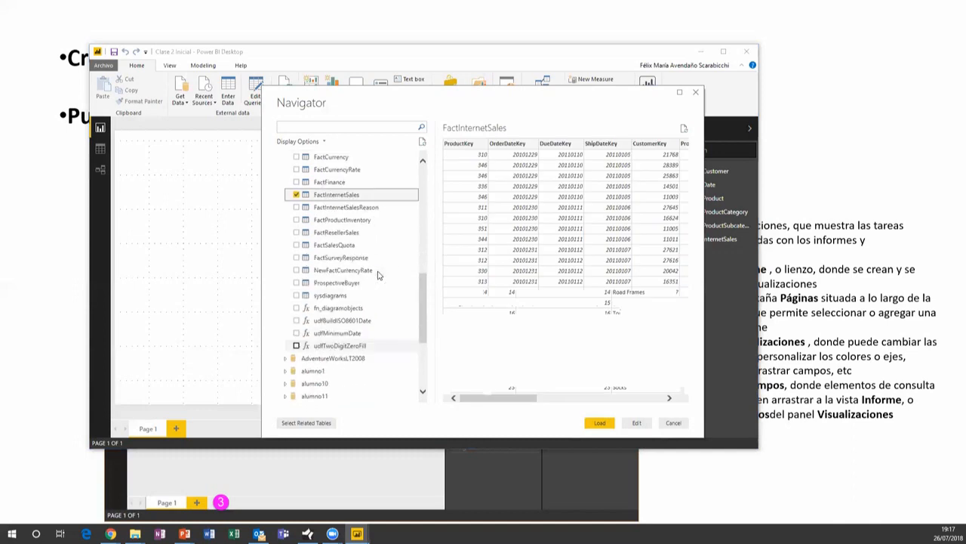
scroll(389, 264, up, 3)
scroll(392, 260, up, 3)
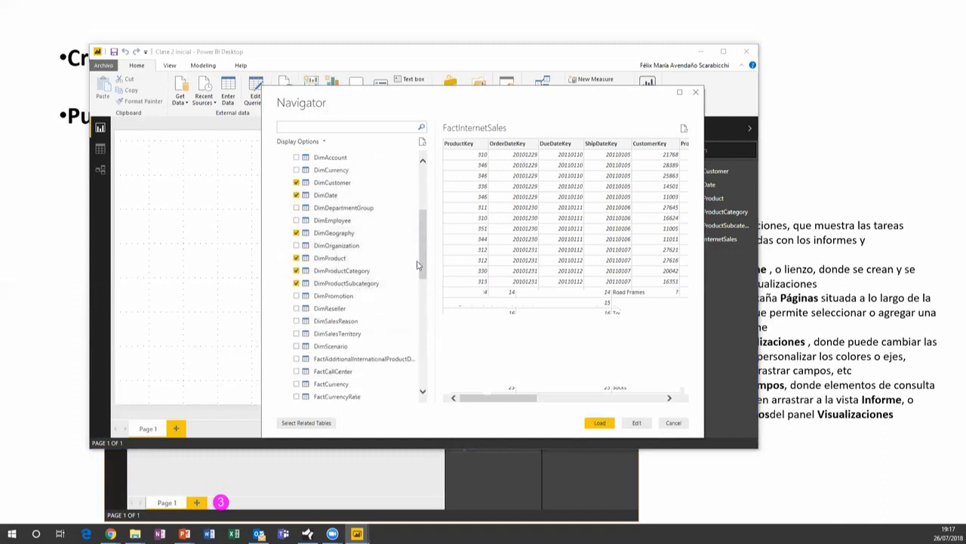
drag(424, 268, 425, 317)
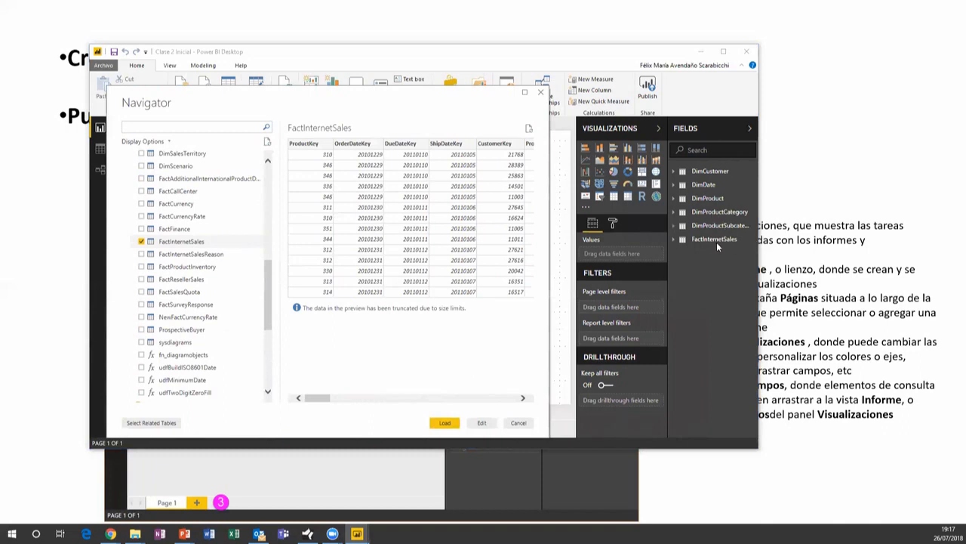
drag(272, 292, 272, 259)
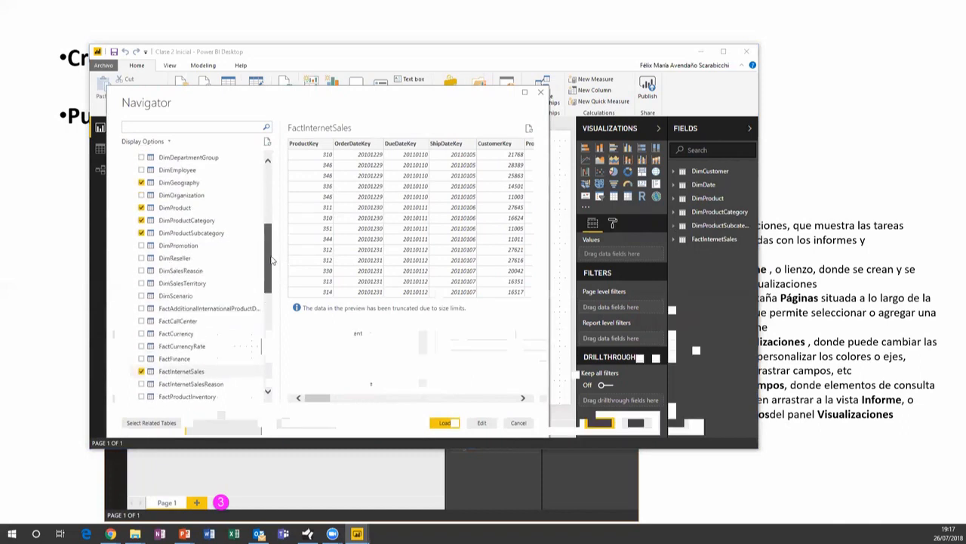
Preview the product and sales tables, adjust the ticked tables, and load the seven tables
click(175, 207)
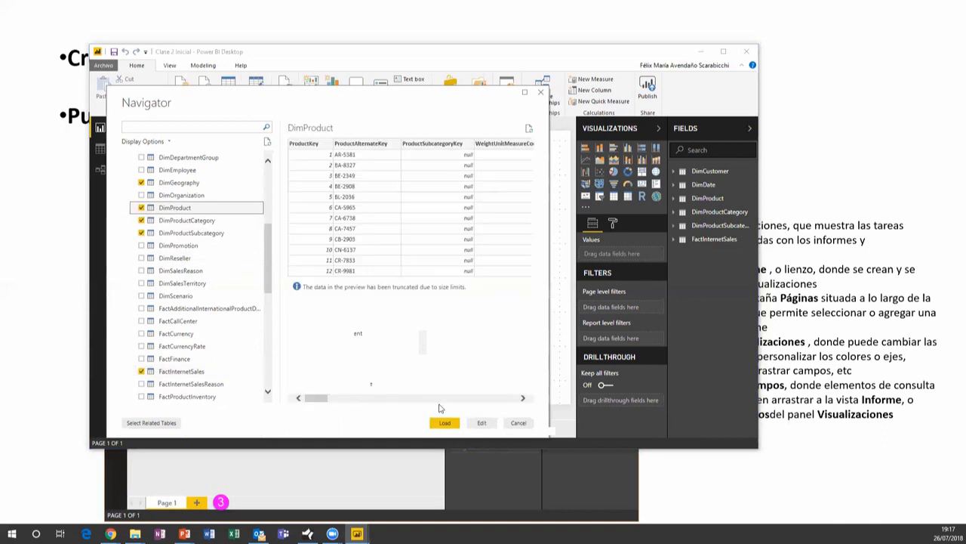
click(141, 207)
click(142, 207)
click(141, 220)
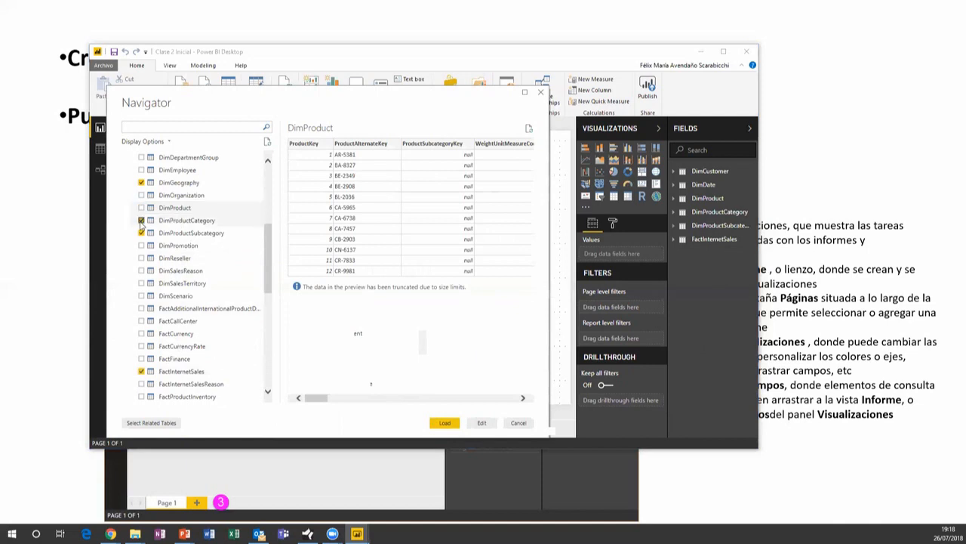
click(189, 233)
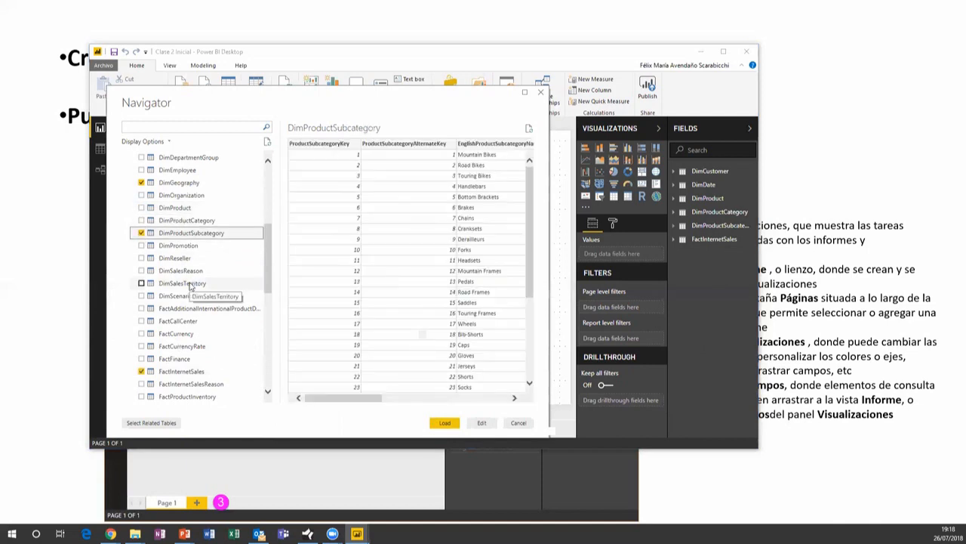
scroll(141, 246, down, 3)
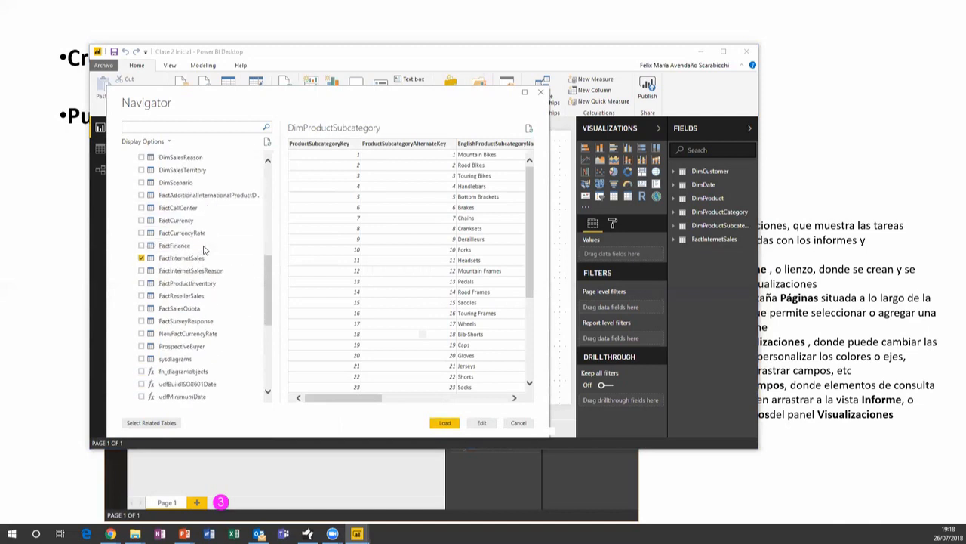
click(141, 257)
scroll(210, 259, up, 6)
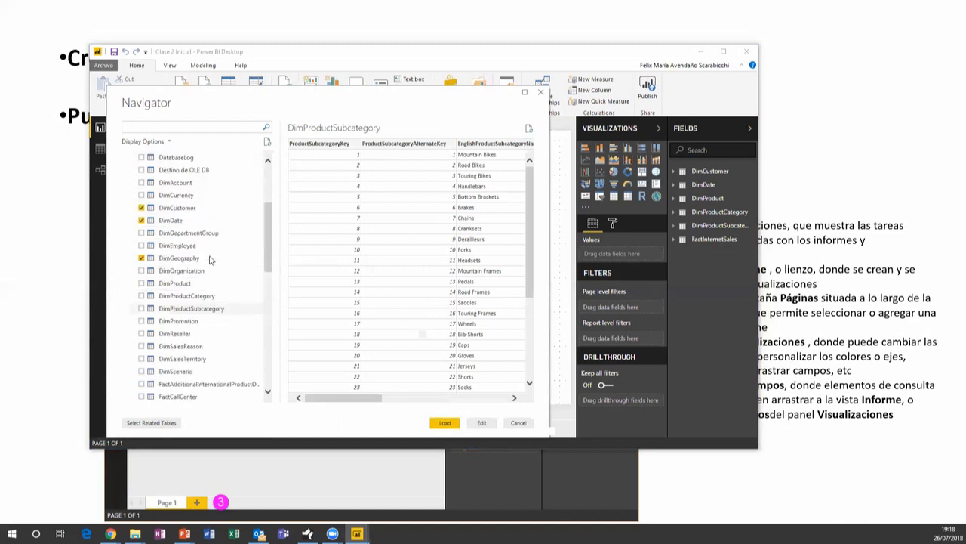
click(141, 246)
click(141, 259)
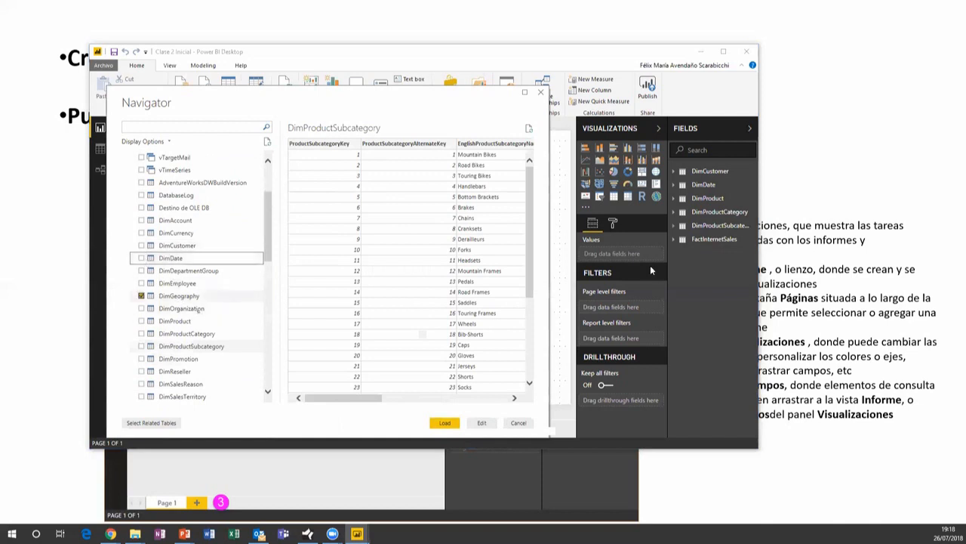
click(445, 423)
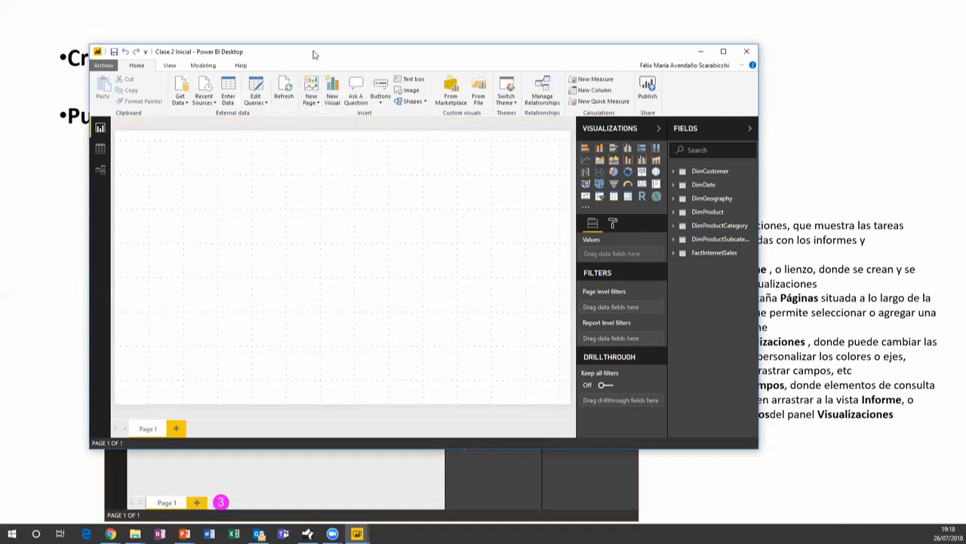
Add blank pages Page 2, Page 3 and Page 4, then return to Page 1
drag(315, 54, 335, 54)
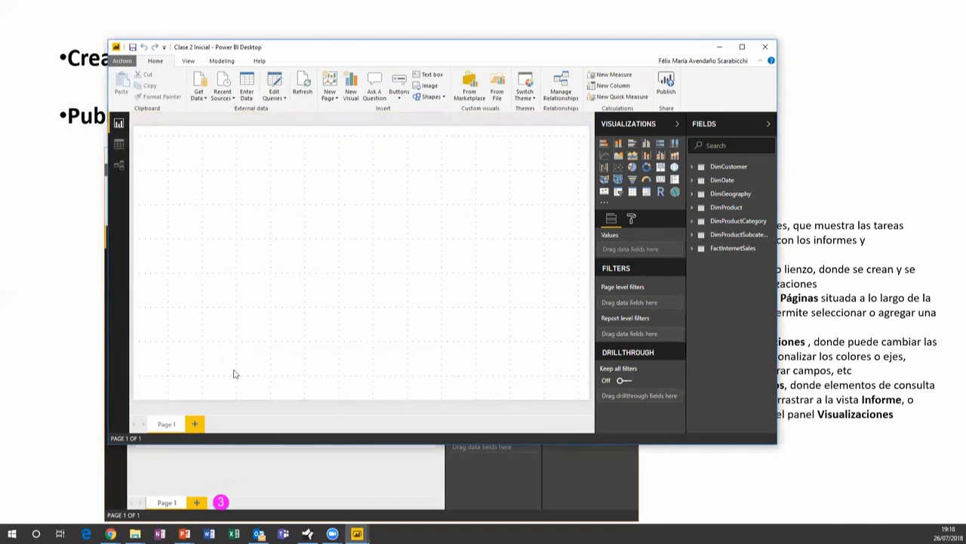
click(195, 424)
click(234, 424)
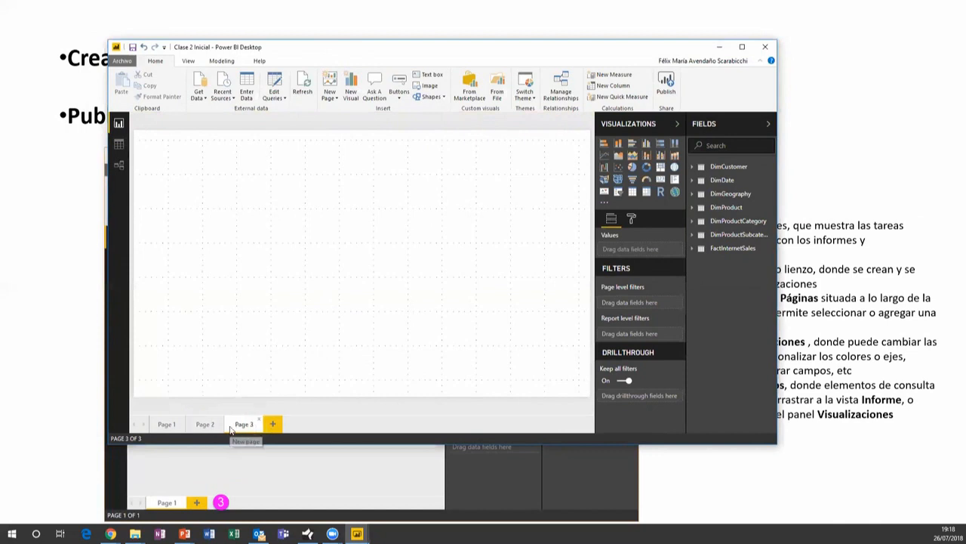
click(272, 425)
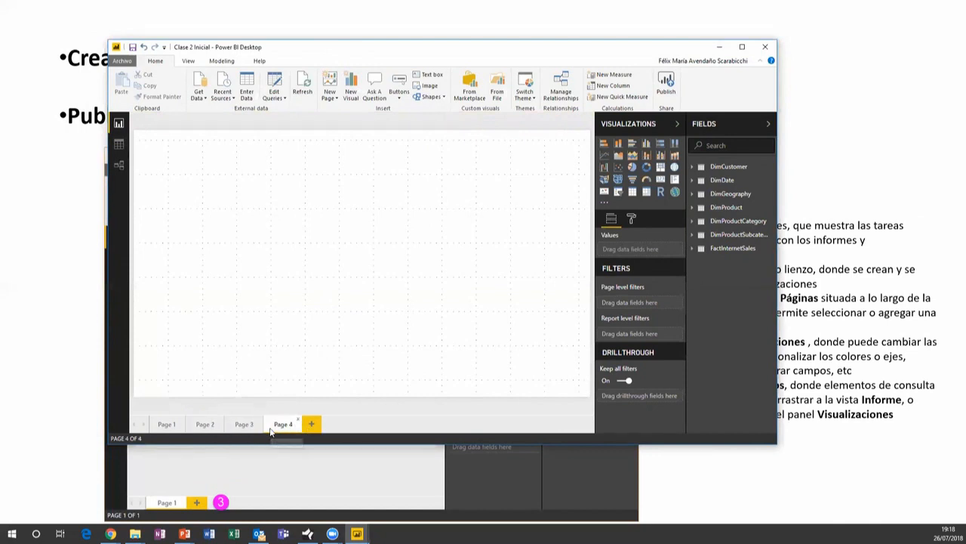
click(167, 425)
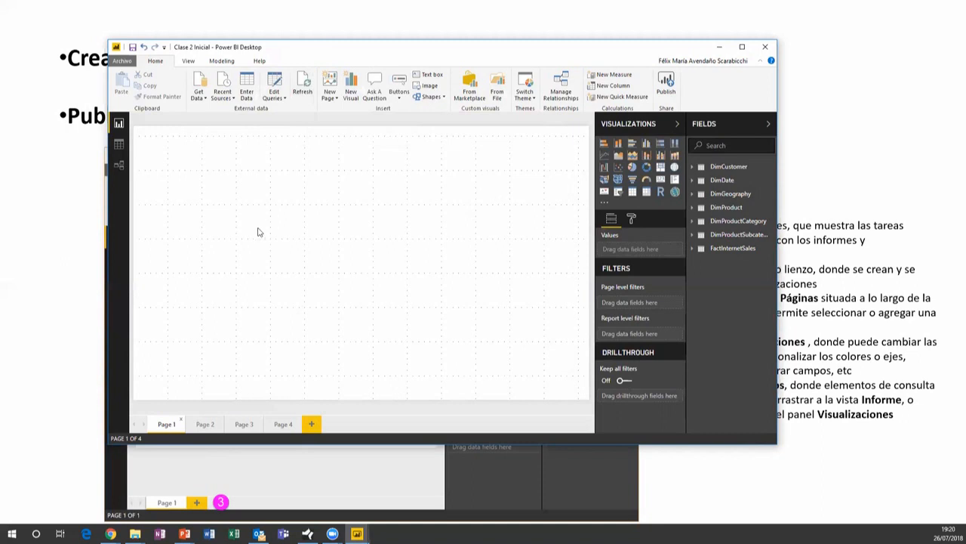
Leave the Page 1 name unchanged and switch to Page 3
double_click(168, 425)
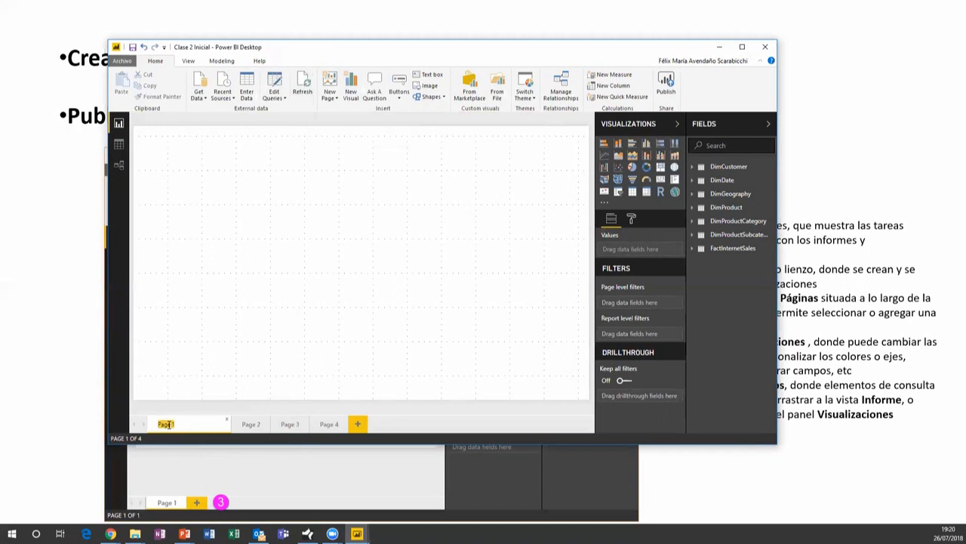
click(224, 325)
click(243, 425)
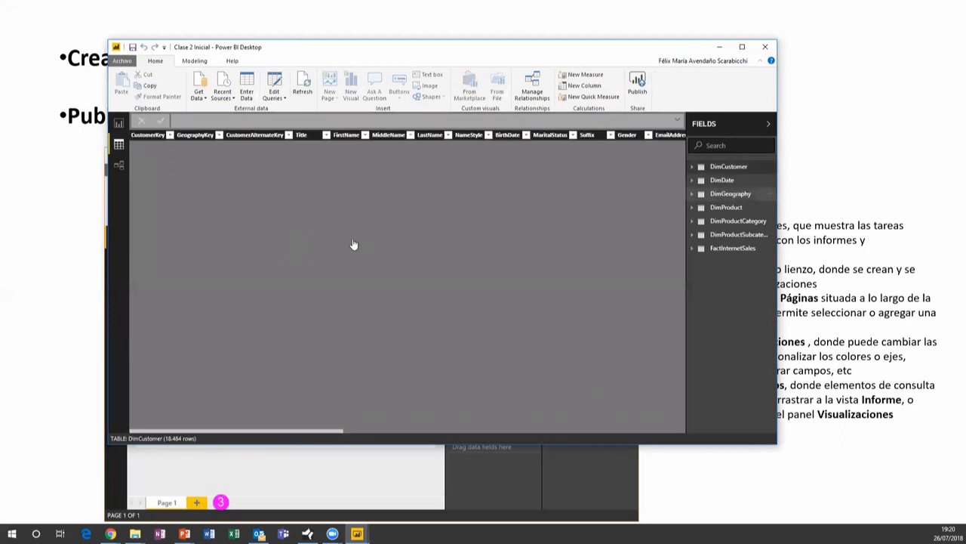
Inspect DimDate's SpanishMonthName filter without applying it, then show the model relationships diagram
click(721, 181)
click(702, 195)
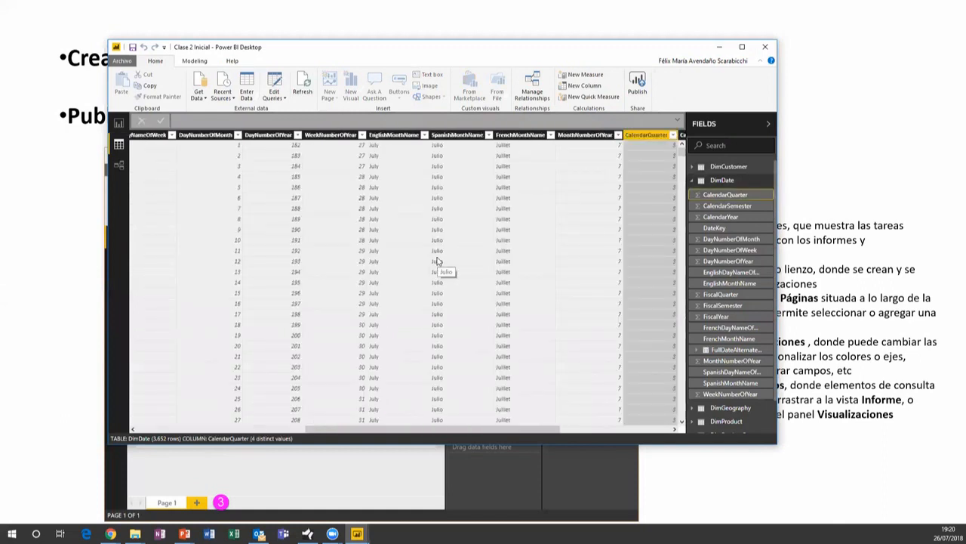
click(491, 146)
click(489, 135)
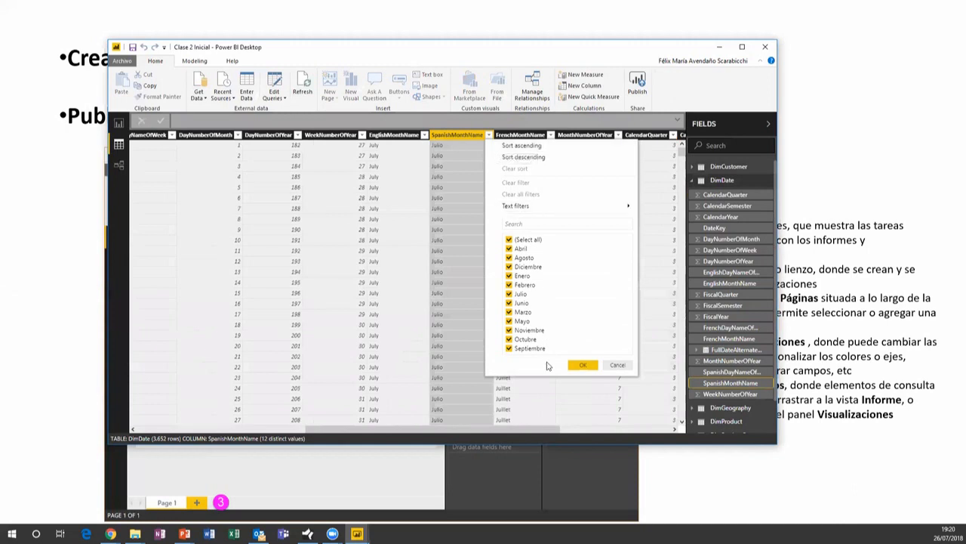
click(618, 365)
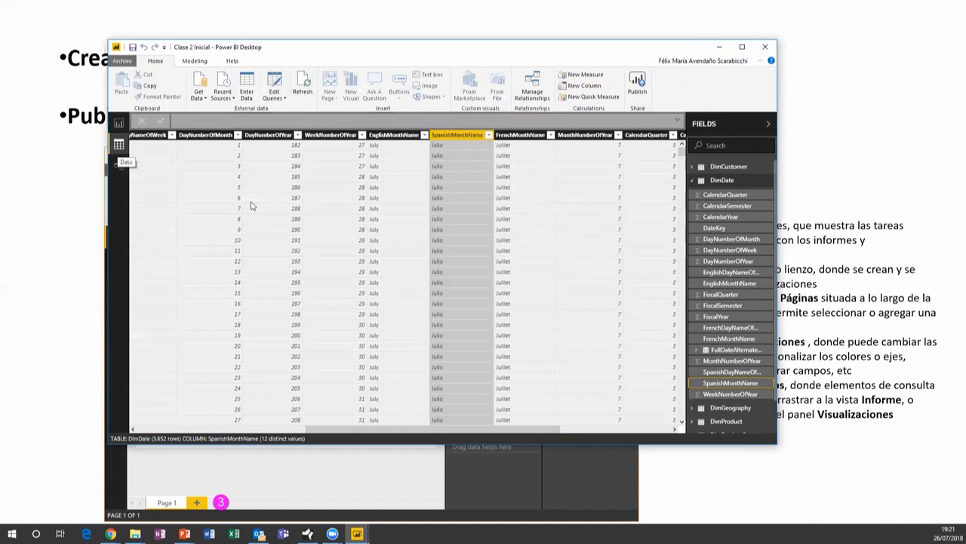
click(119, 165)
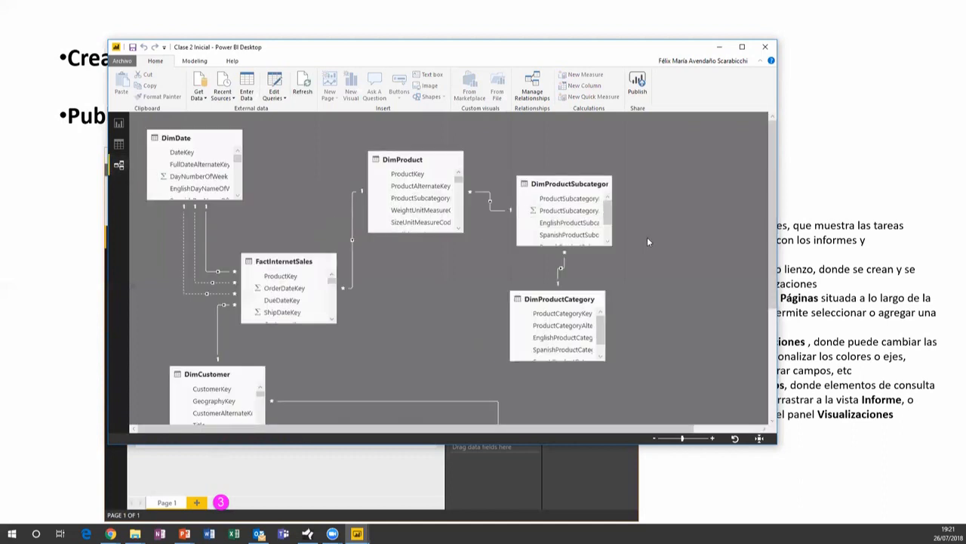
Move DimGeography up beside DimCustomer in the diagram, then return to the blank Page 3 report
scroll(647, 242, down, 5)
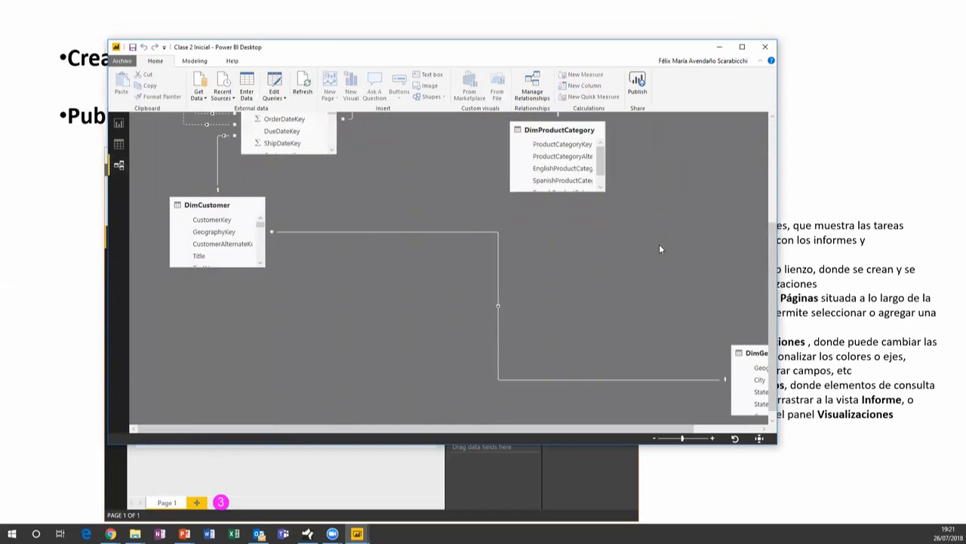
drag(427, 276, 406, 233)
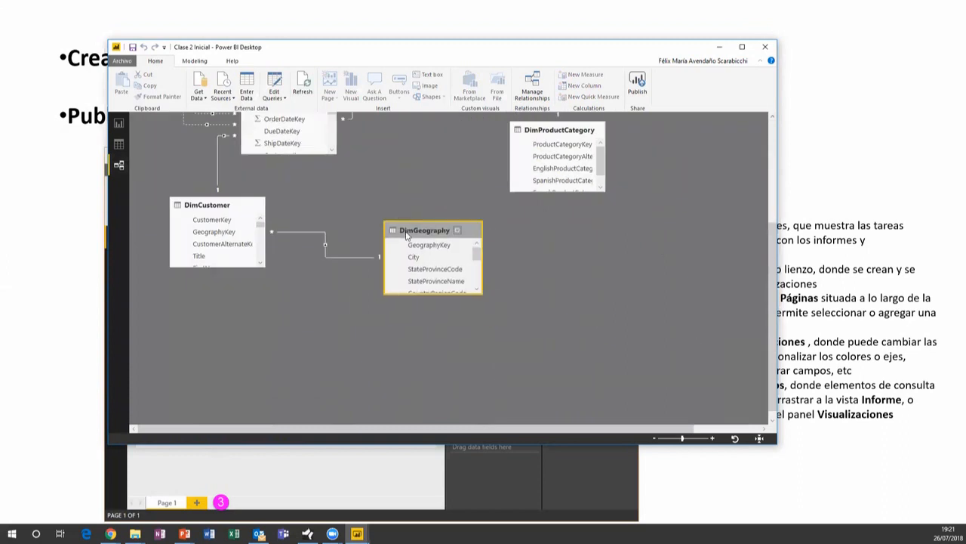
scroll(571, 257, up, 4)
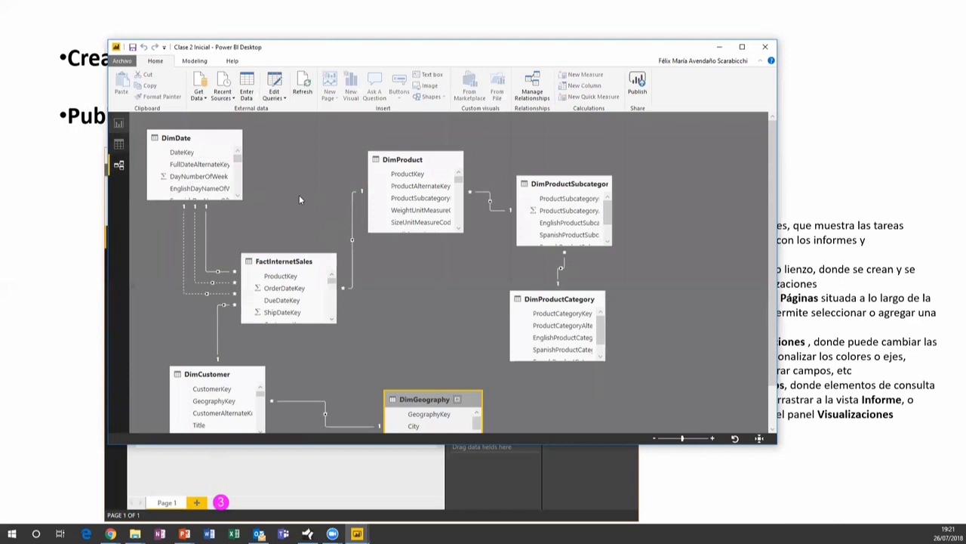
click(118, 123)
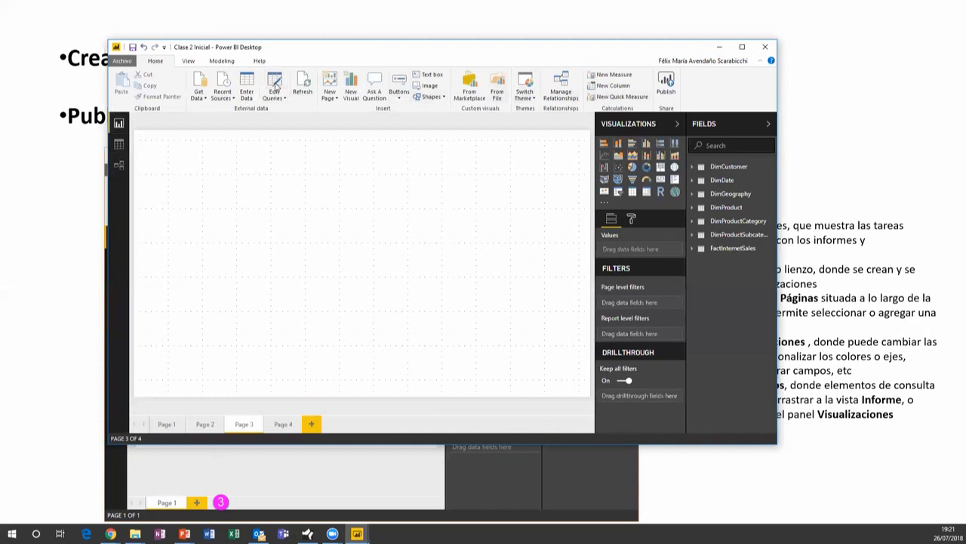
Expand FactInternetSales and drop SalesAmount onto Page 3 as a column chart
scroll(277, 84, down, 2)
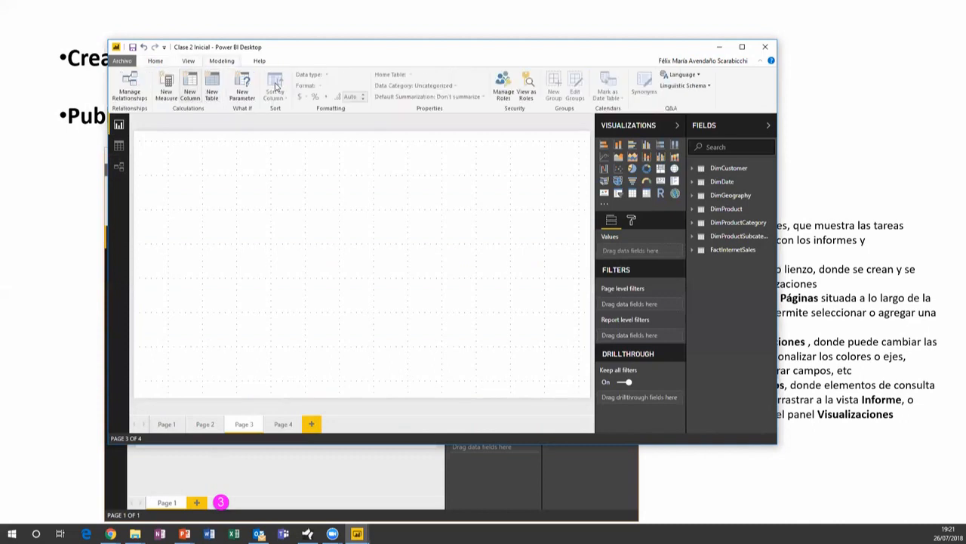
scroll(277, 84, up, 2)
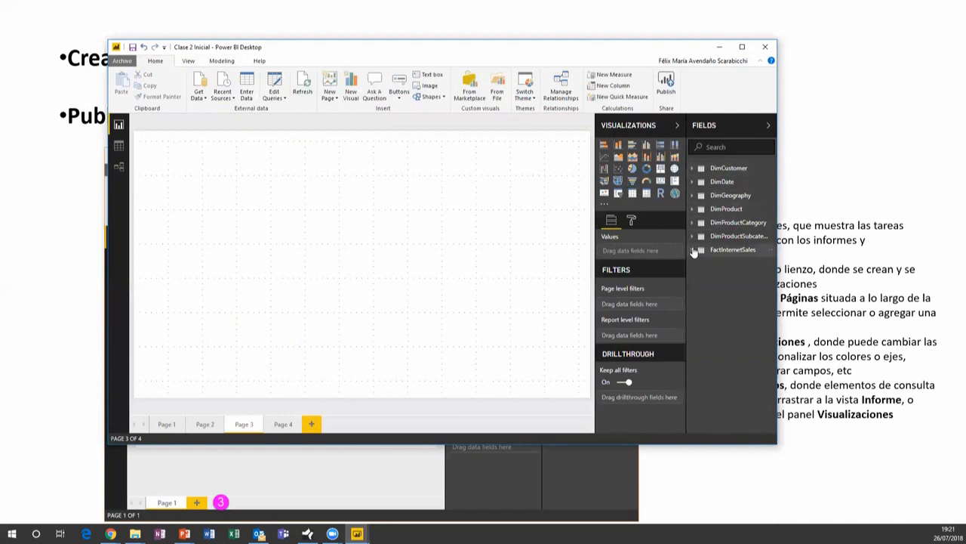
click(734, 250)
scroll(741, 292, down, 3)
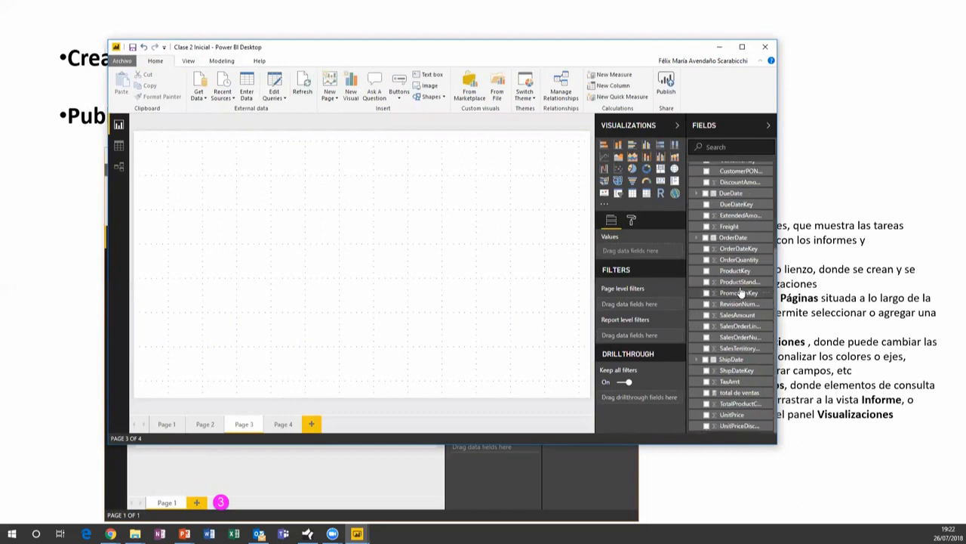
scroll(741, 293, up, 3)
scroll(742, 302, down, 3)
drag(749, 321, 292, 205)
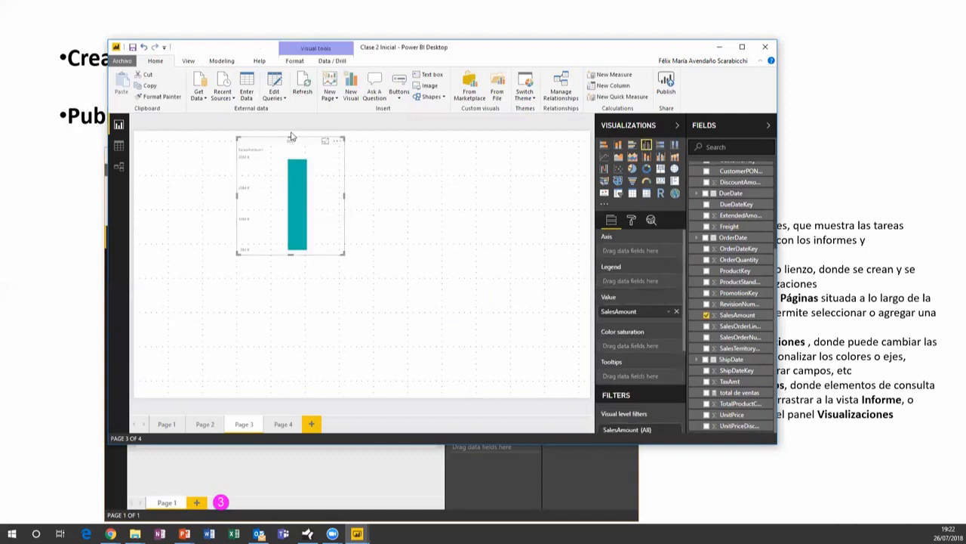
Move the new SalesAmount column chart slightly lower and reselect it
drag(304, 144, 310, 166)
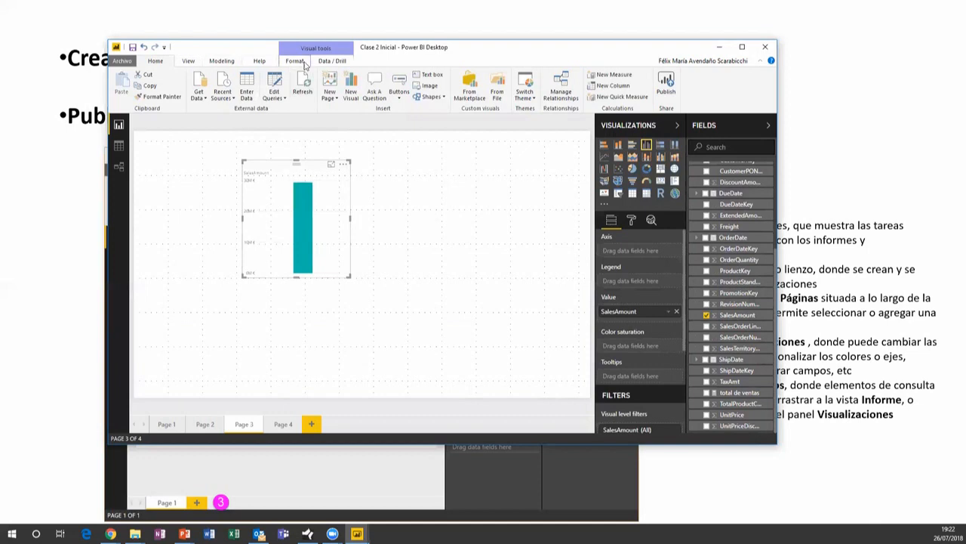
click(414, 181)
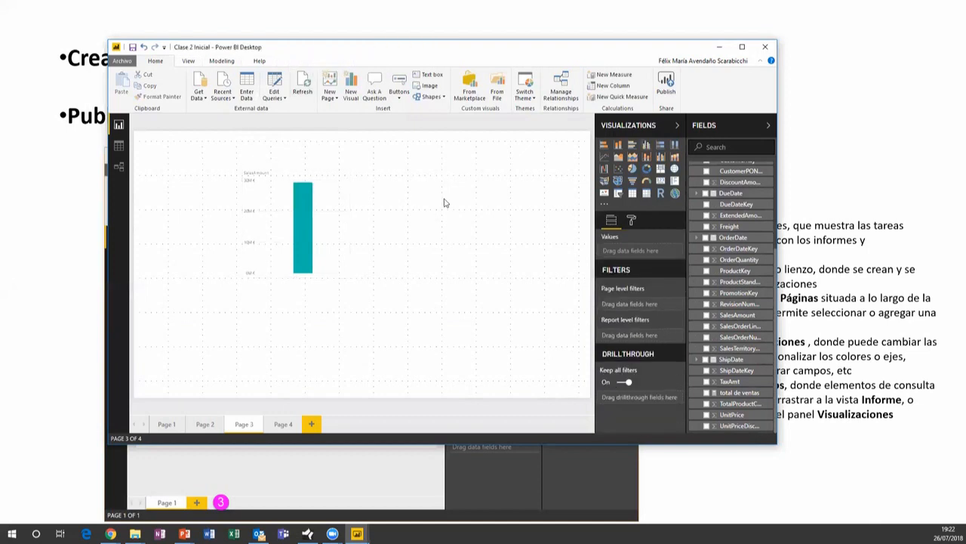
click(314, 173)
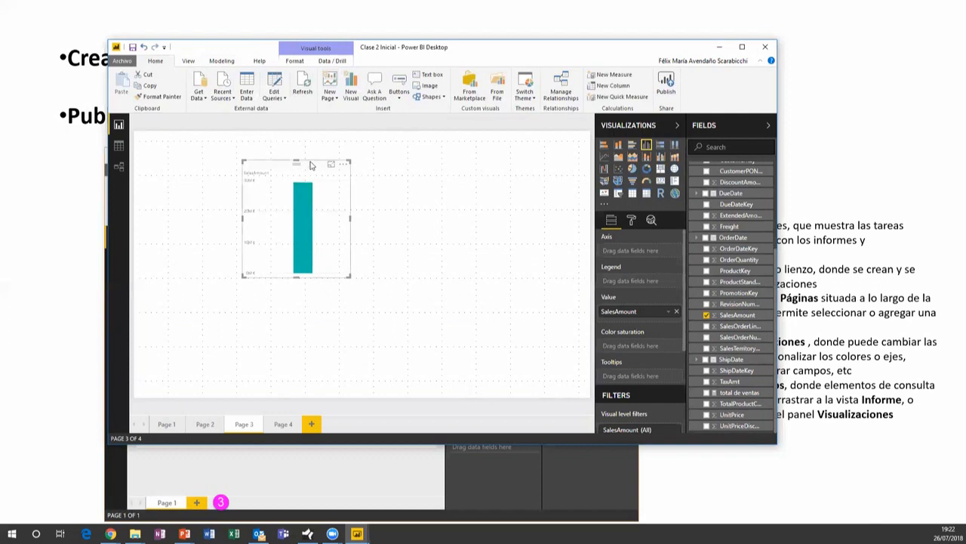
click(326, 140)
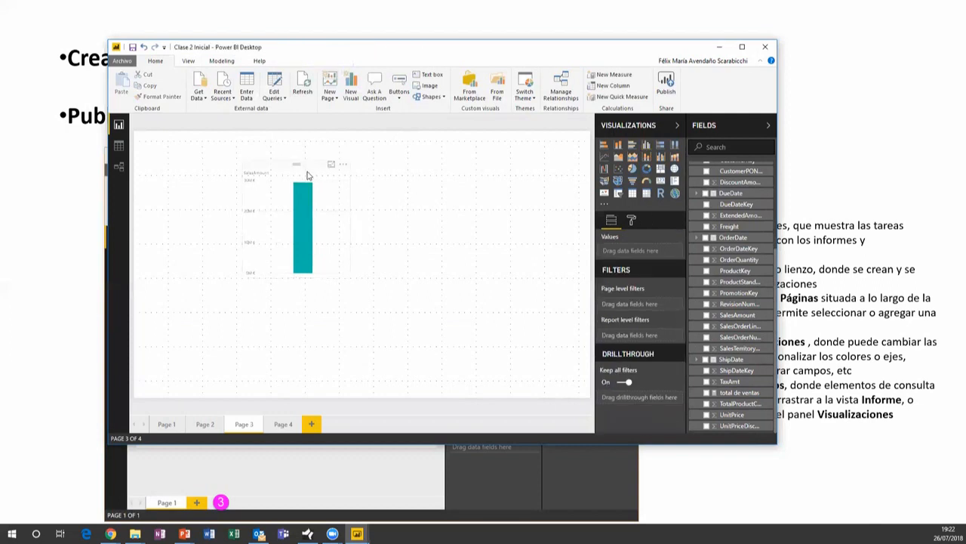
click(308, 173)
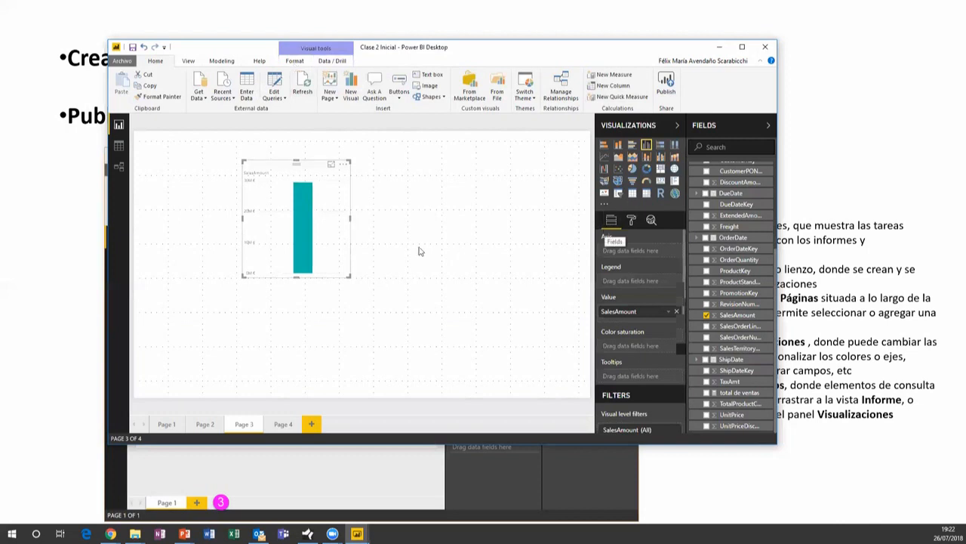
Nudge the chart up-left and try it as pie, donut and bar before returning to column
drag(308, 166, 285, 155)
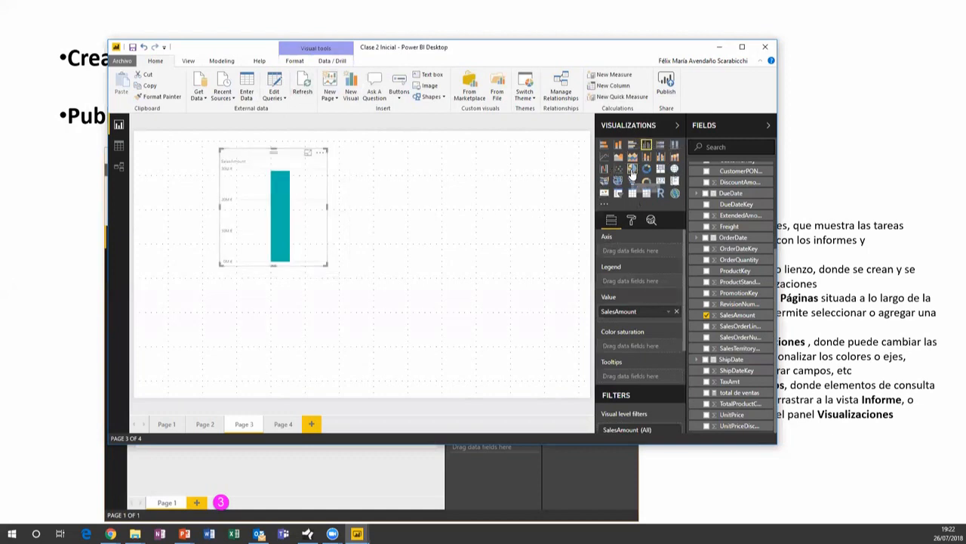
click(633, 169)
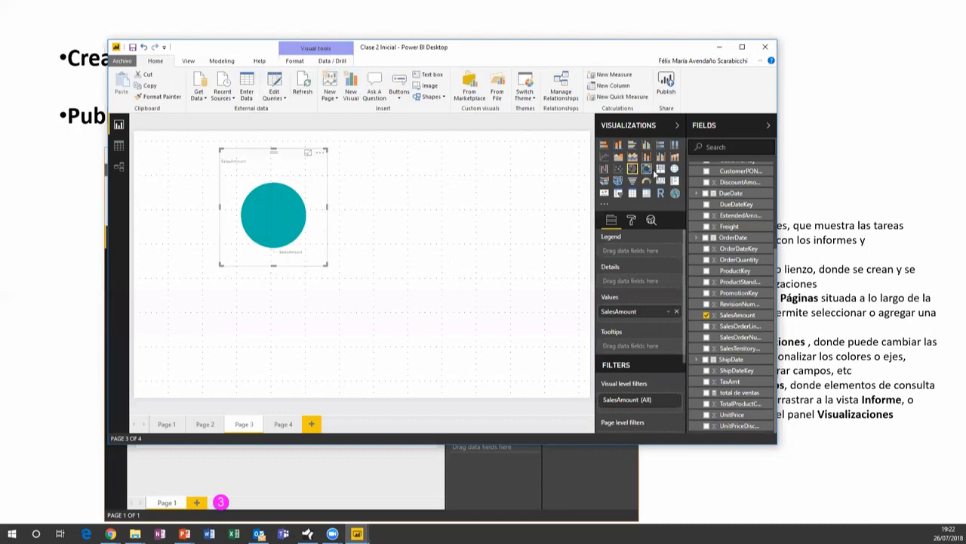
click(647, 169)
click(633, 146)
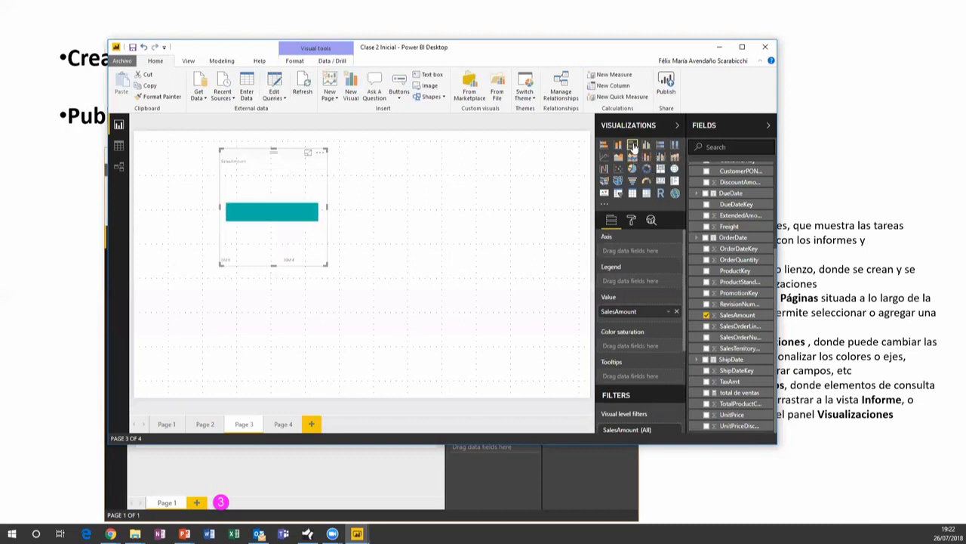
click(619, 146)
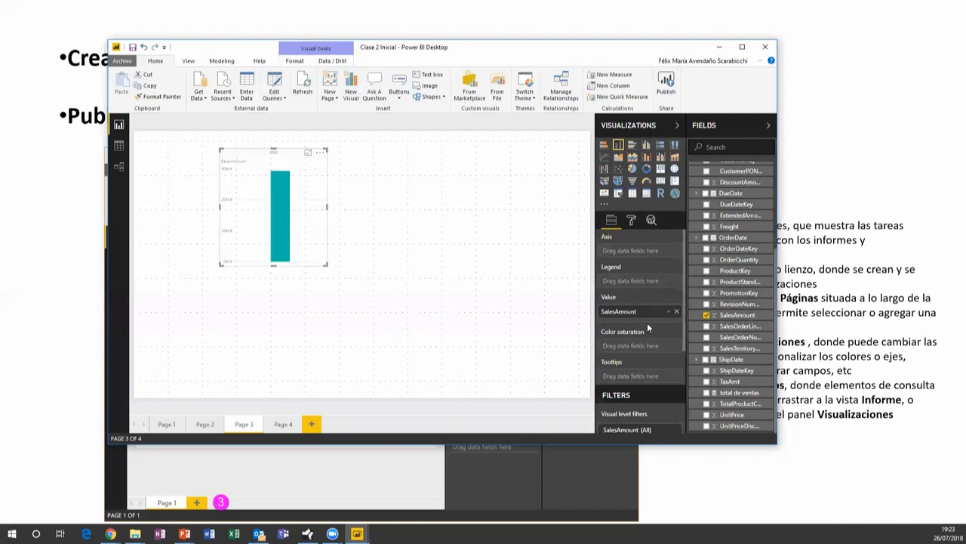
Show the column chart's Format settings (X-Axis, Y-Axis, Data labels, Border)
scroll(648, 313, down, 3)
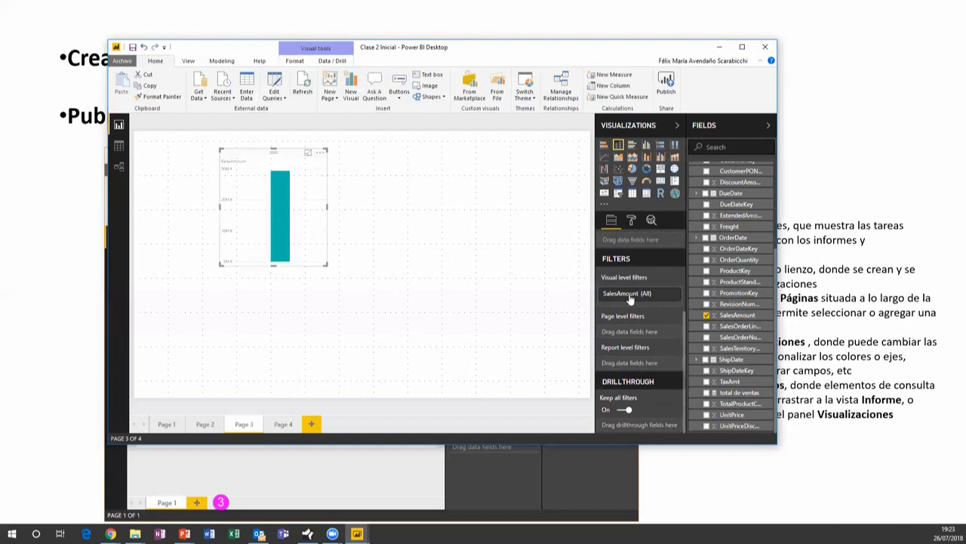
scroll(635, 302, up, 3)
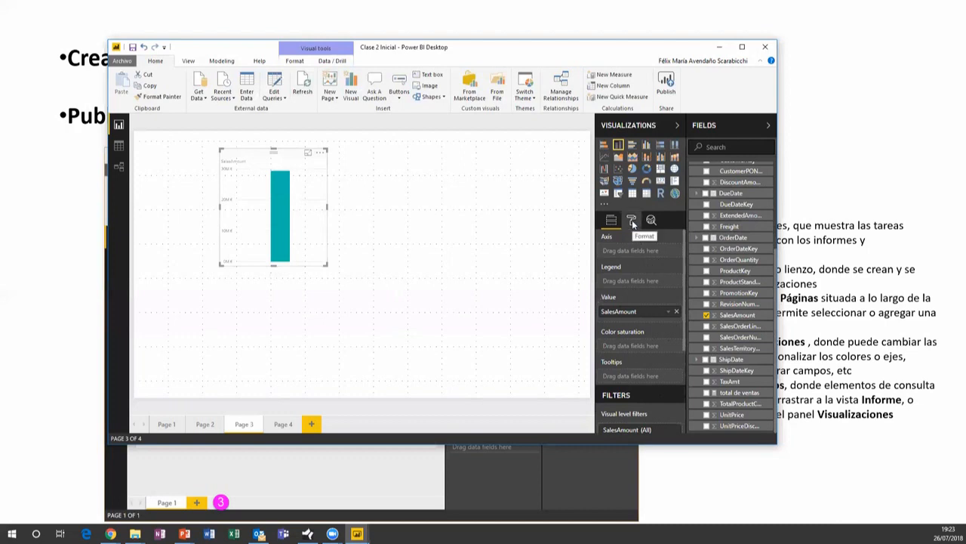
click(633, 220)
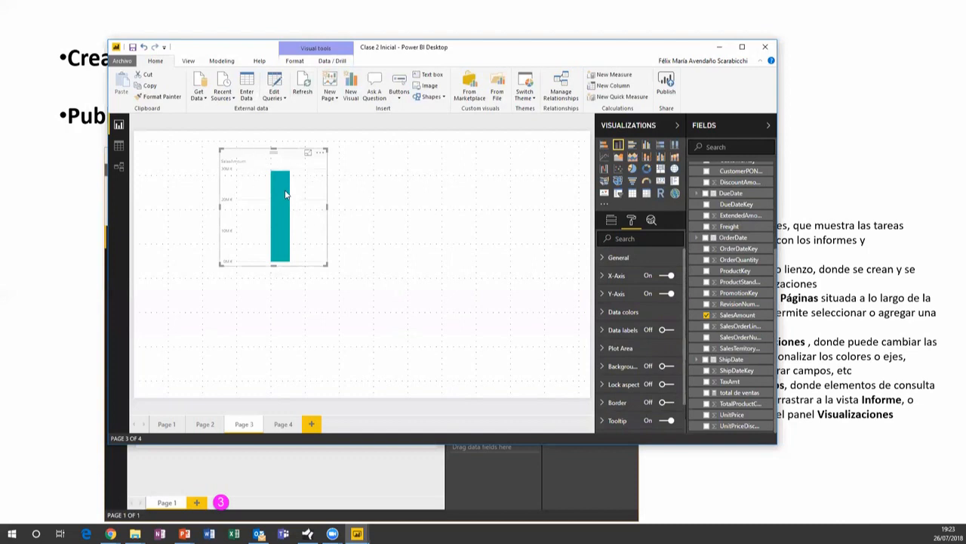
Nudge the column chart right and show its Analytics options, offering a constant line
mouse_move(285, 195)
drag(296, 155, 307, 155)
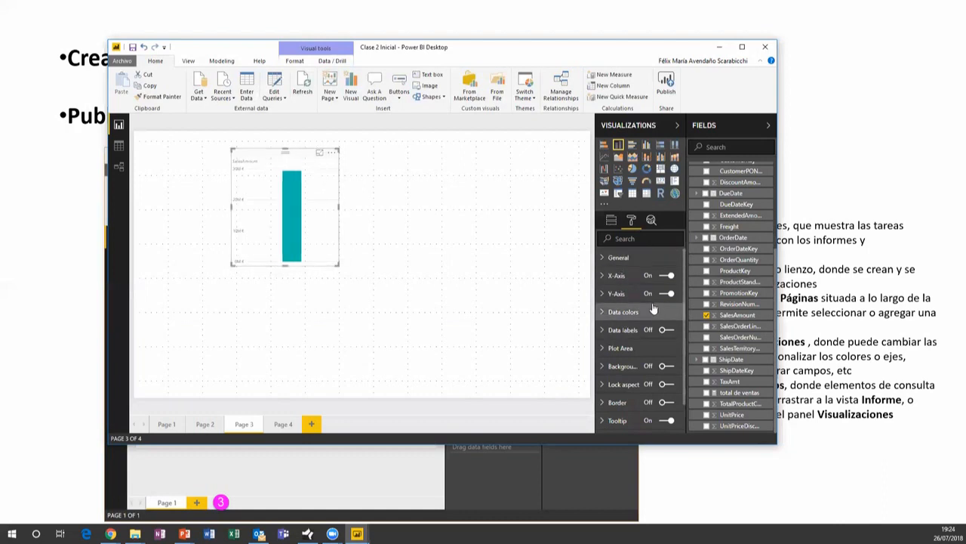
click(652, 220)
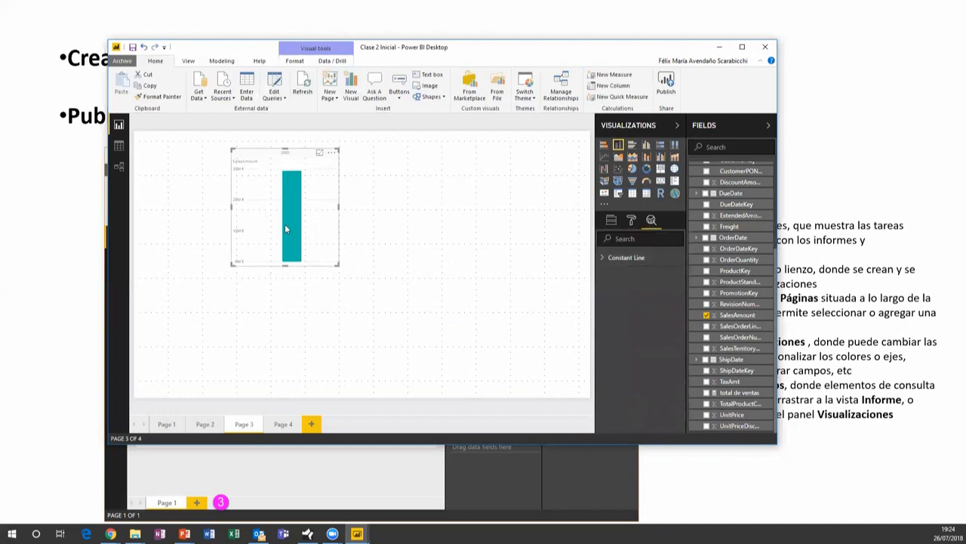
Widen the SalesAmount chart, then try it as pie, gauge and card visuals
drag(337, 206, 450, 211)
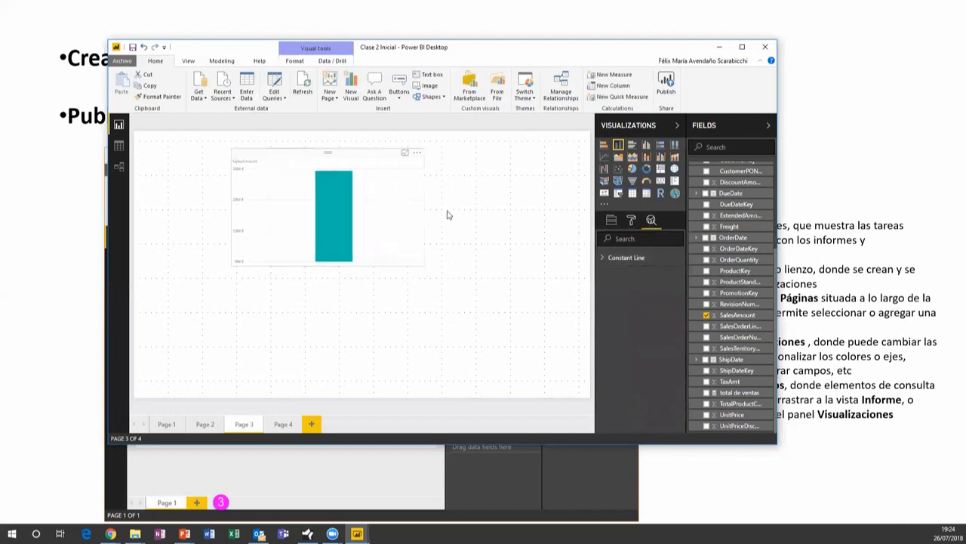
mouse_move(353, 216)
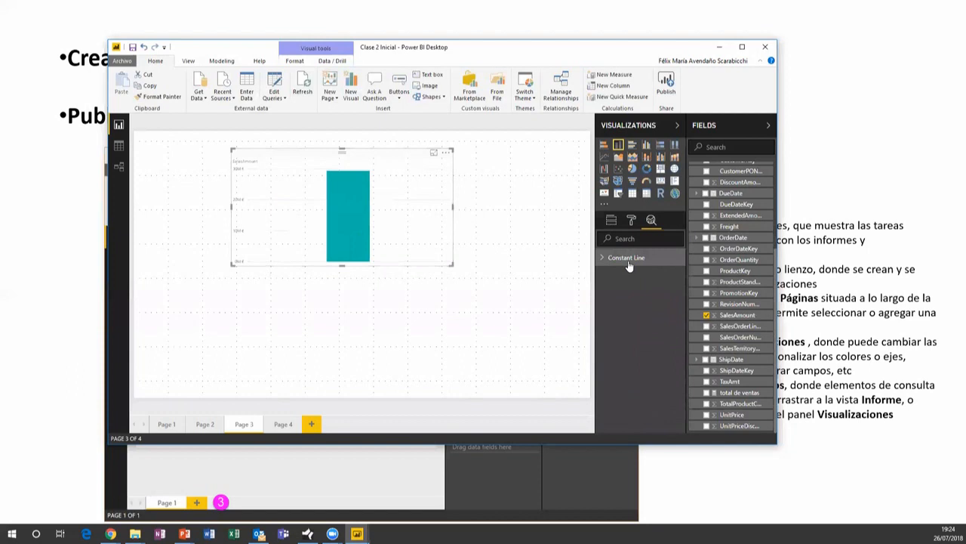
click(633, 166)
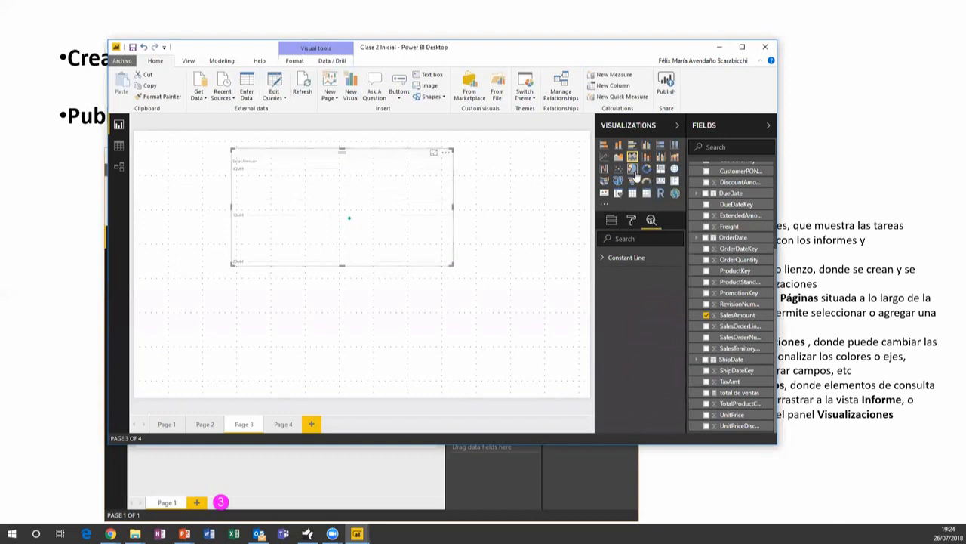
click(633, 168)
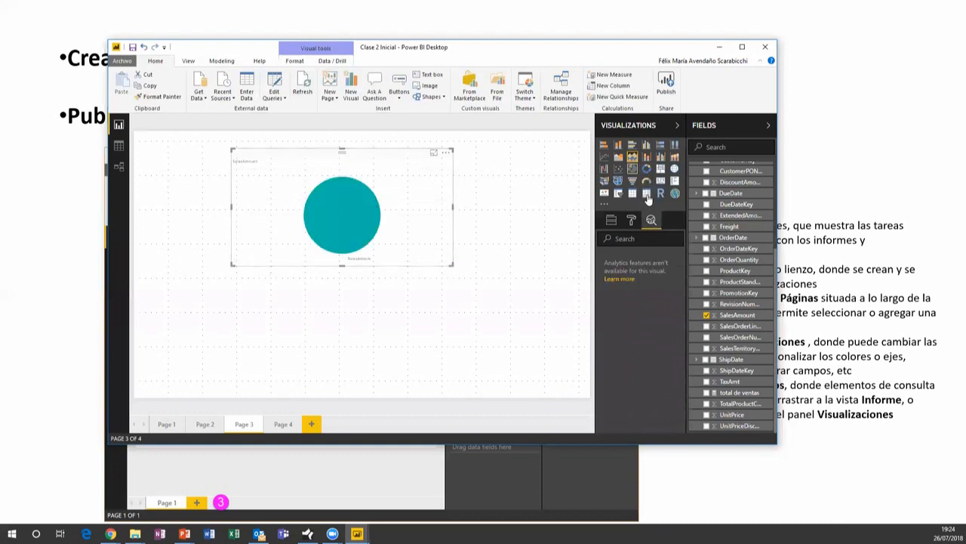
click(646, 182)
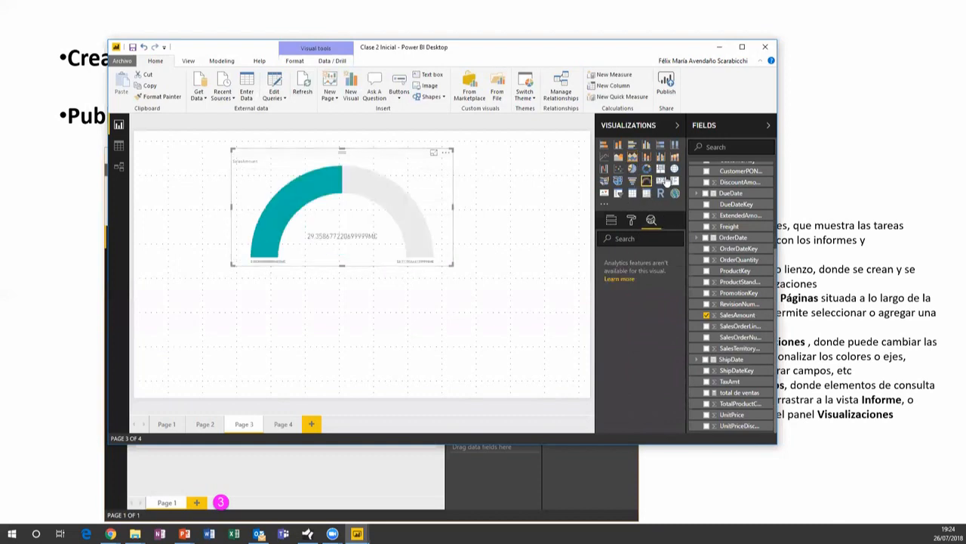
click(662, 181)
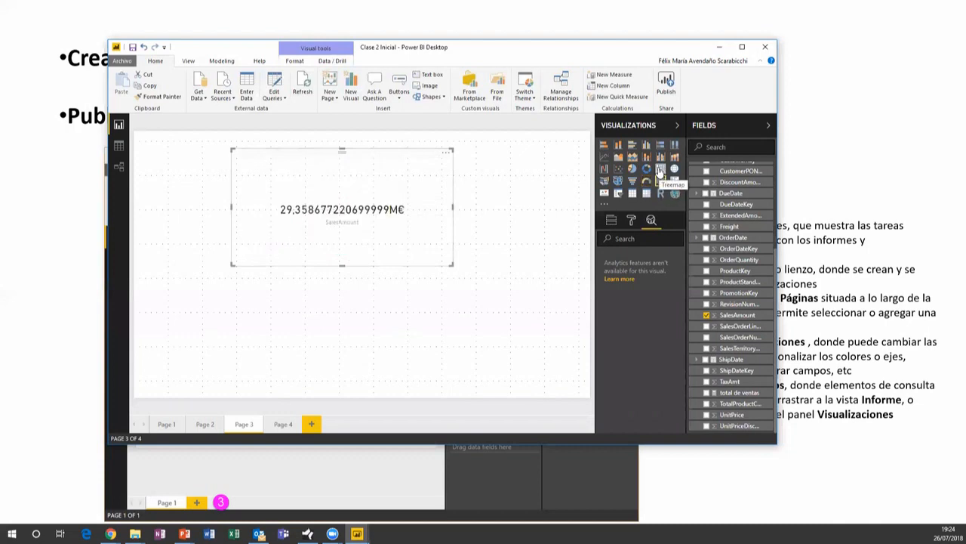
Cycle through treemap, donut, line and bar visuals, settling on a clustered column chart
click(660, 169)
click(647, 169)
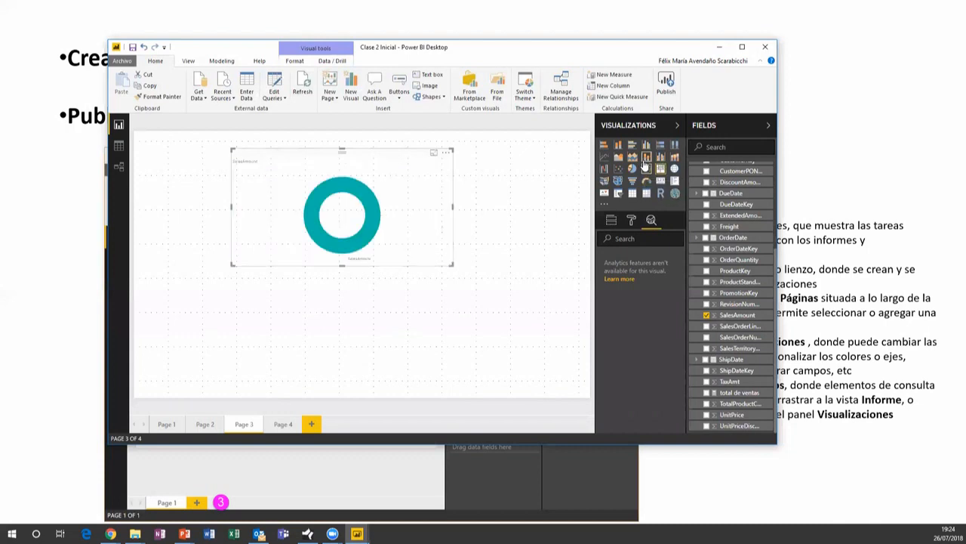
click(646, 157)
click(634, 157)
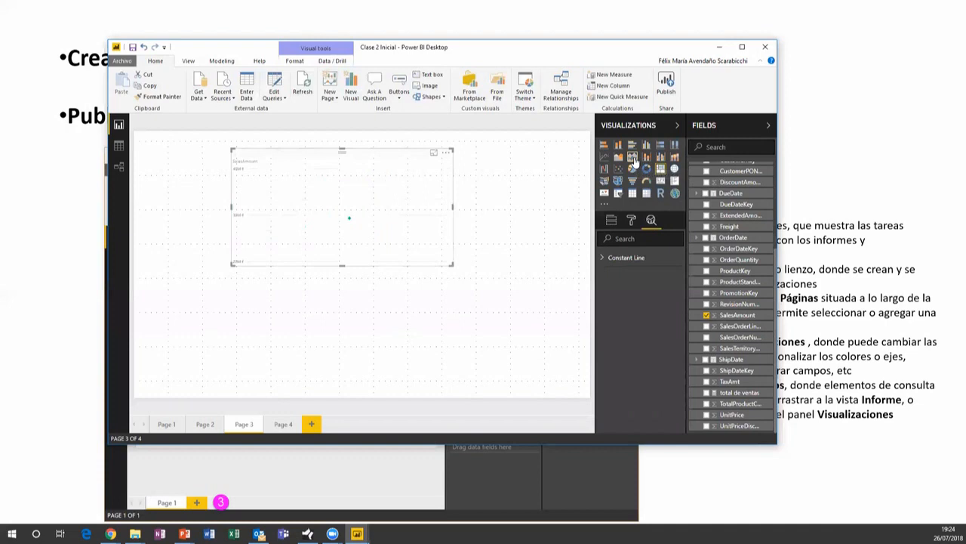
click(633, 145)
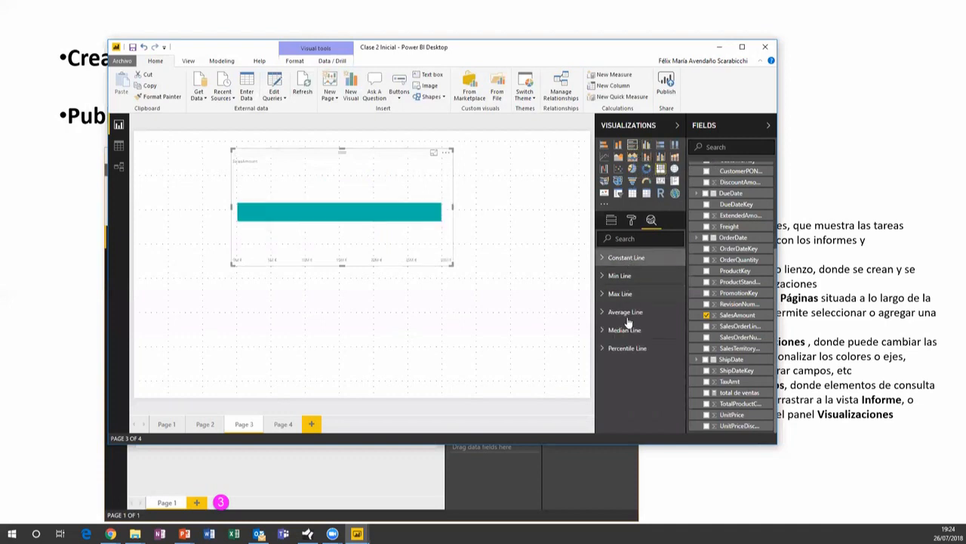
click(619, 145)
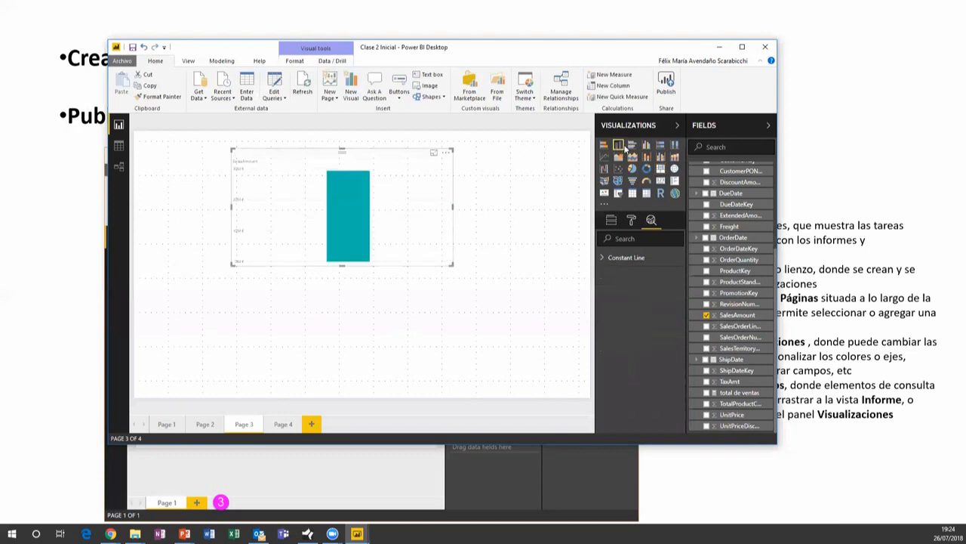
click(632, 146)
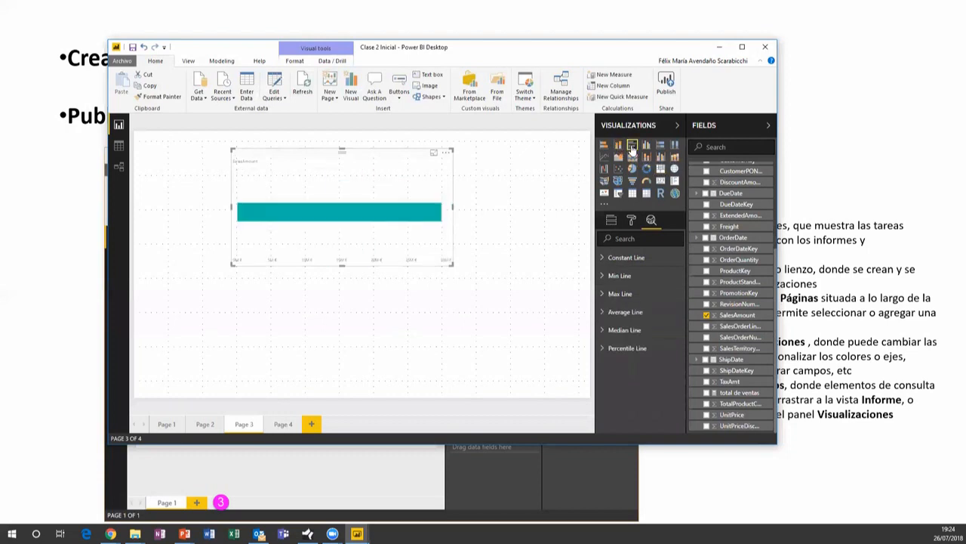
click(604, 158)
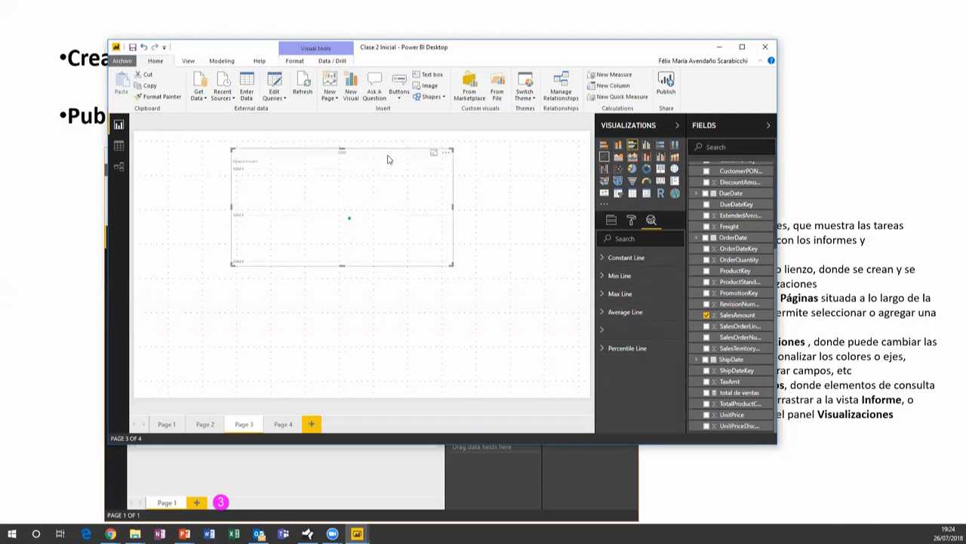
click(618, 147)
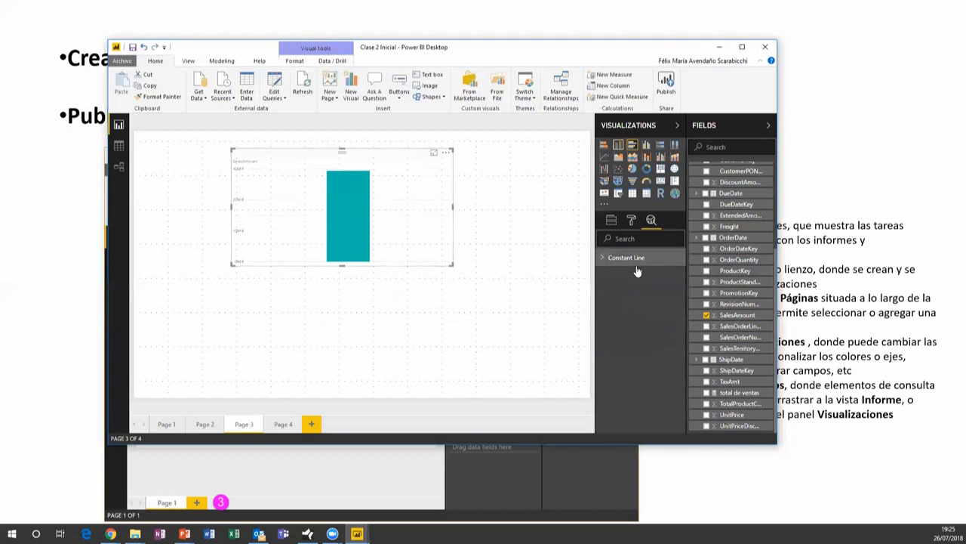
Collapse the FactInternetSales fields and shift the SalesAmount column chart left on Page 3
scroll(754, 255, up, 3)
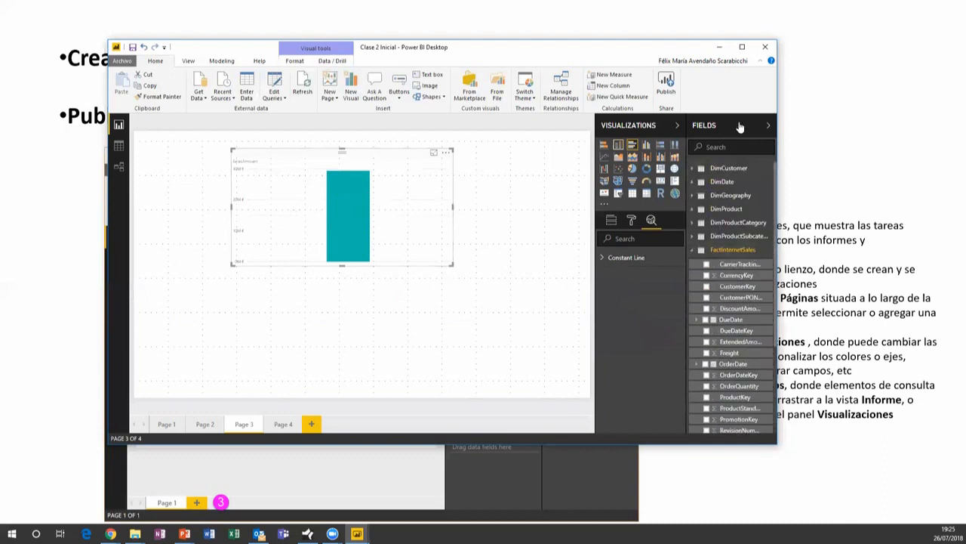
click(693, 250)
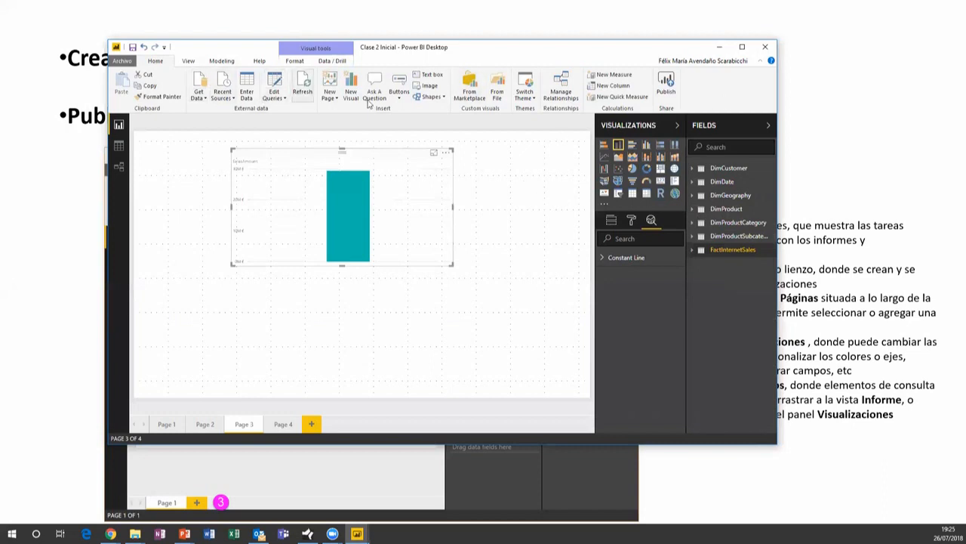
drag(408, 159, 368, 159)
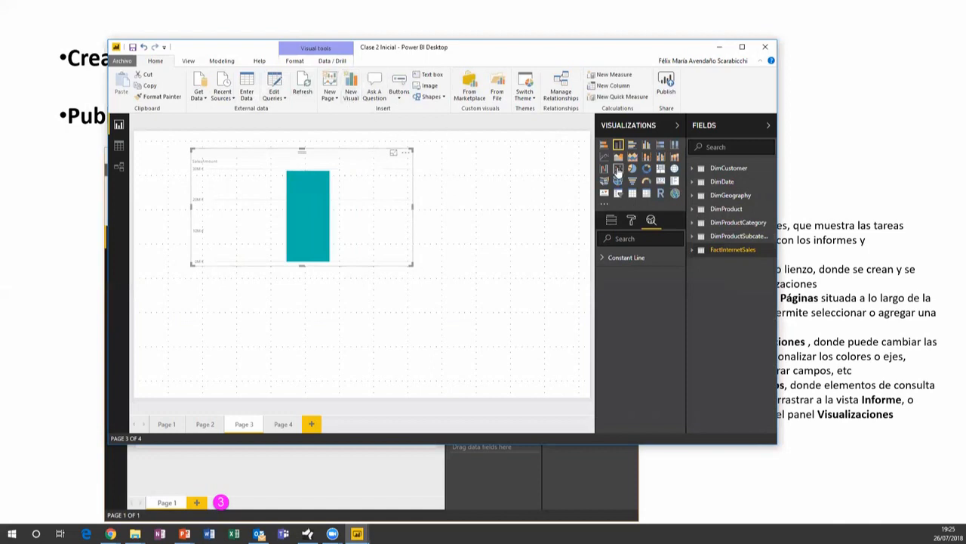
drag(361, 152, 359, 172)
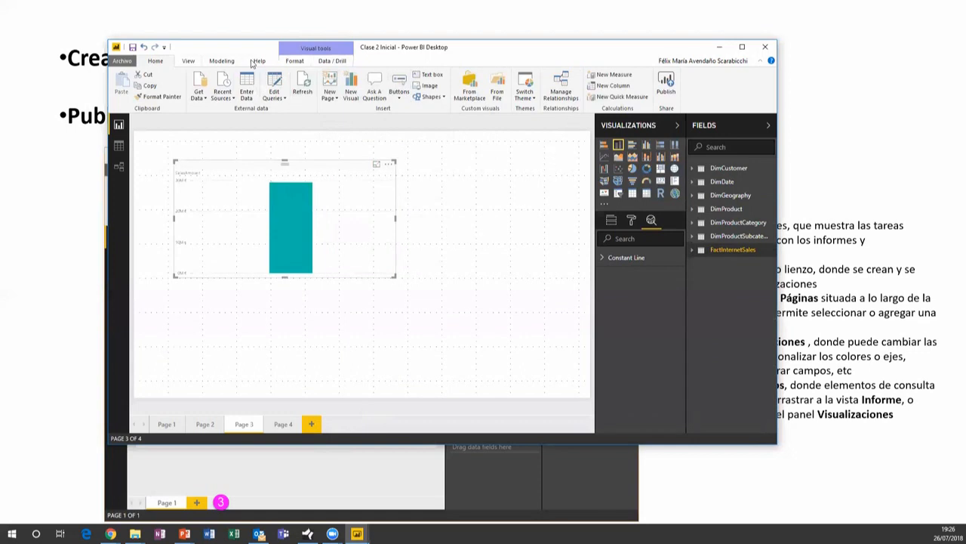
scroll(251, 63, down, 1)
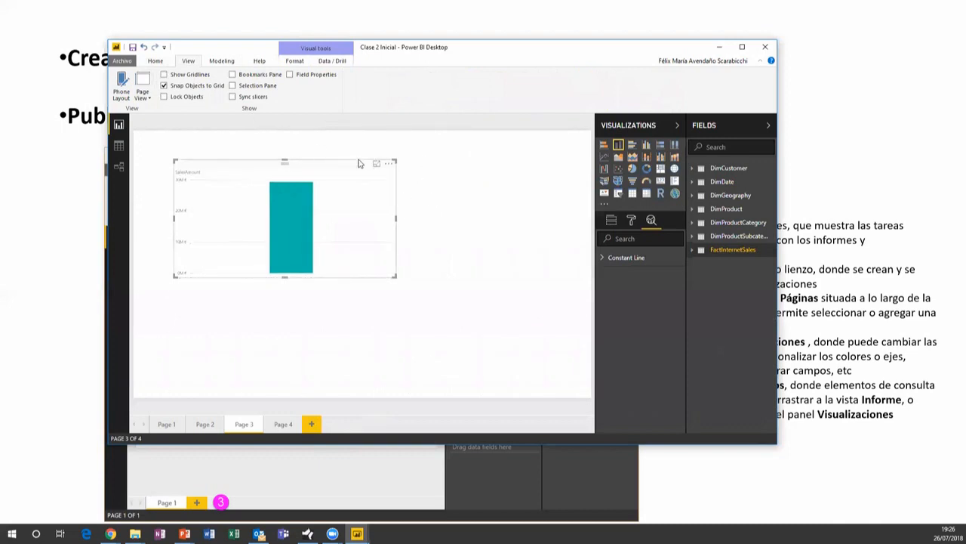
Reposition the SalesAmount column chart higher toward the top-left and make it narrower
mouse_move(355, 170)
mouse_down()
mouse_move(348, 159)
mouse_move(348, 170)
mouse_up()
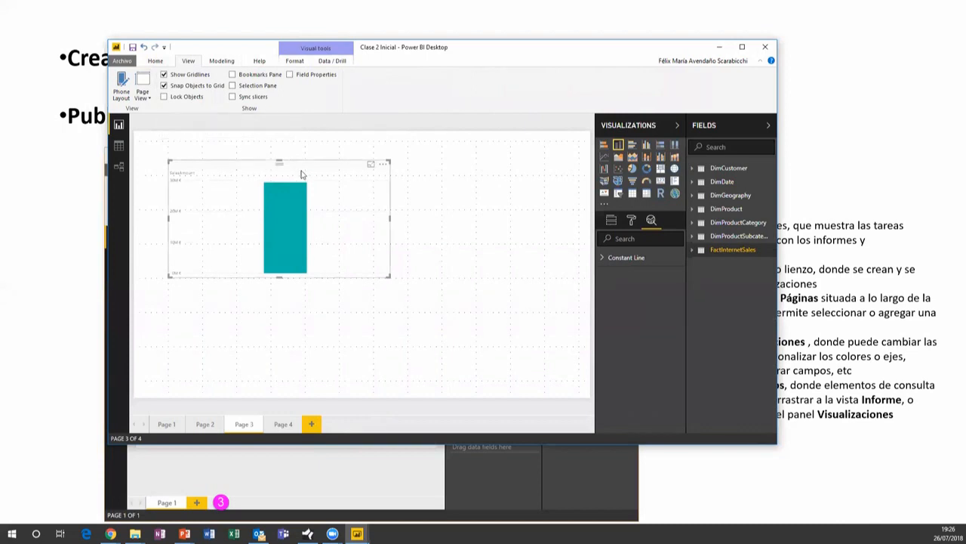
drag(315, 169, 376, 172)
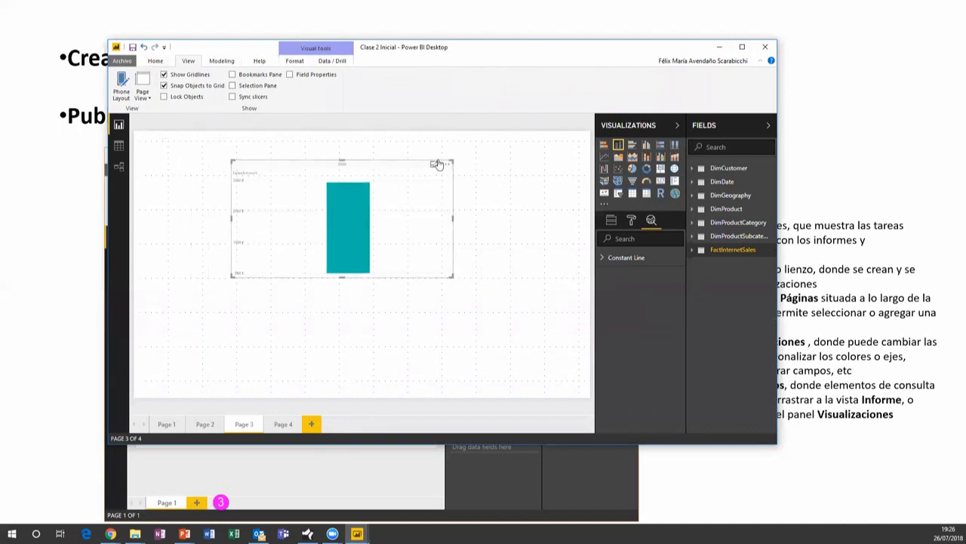
drag(422, 167, 390, 152)
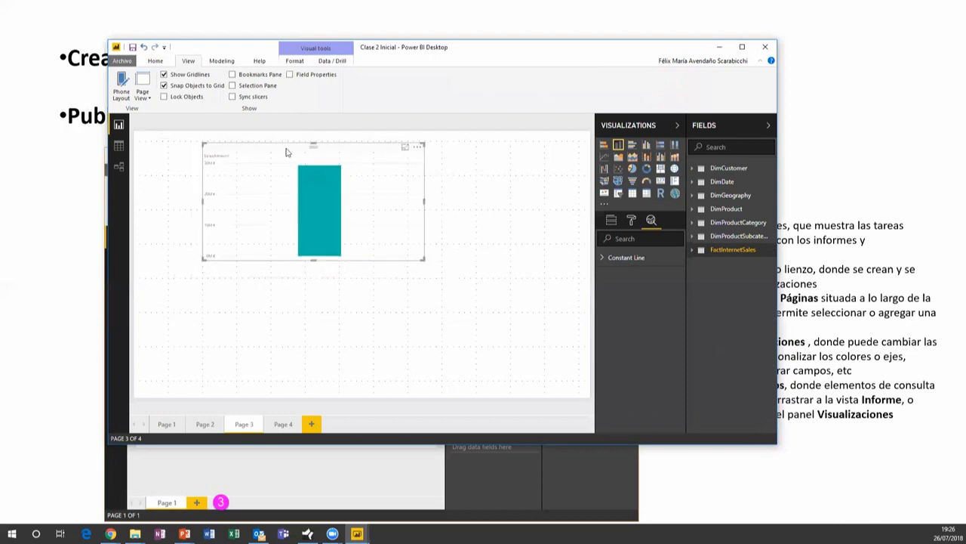
drag(424, 200, 396, 203)
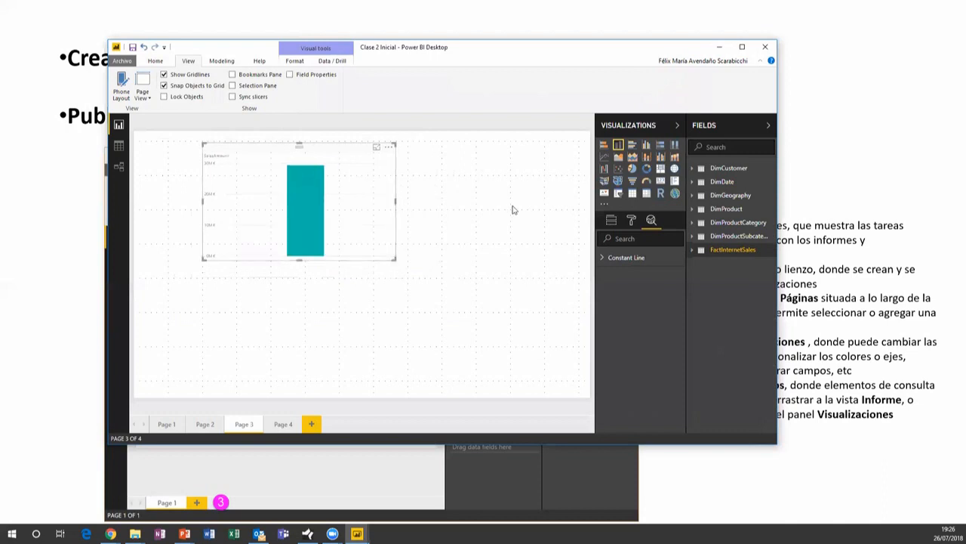
Duplicate the SalesAmount column chart with Ctrl+C/Ctrl+V and place the copy beside the original
key(ctrl+c)
key(ctrl+v)
drag(355, 156, 536, 155)
drag(345, 151, 310, 151)
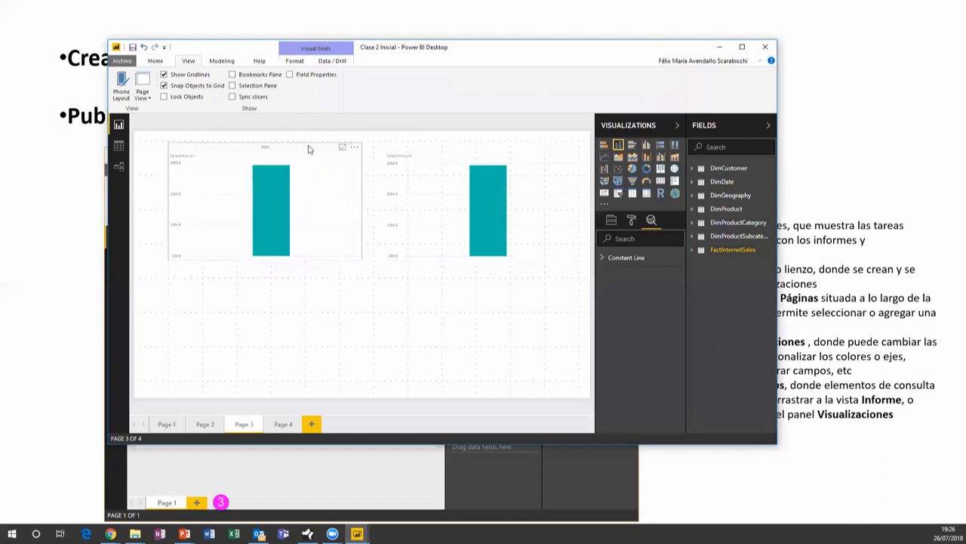
drag(448, 156, 453, 151)
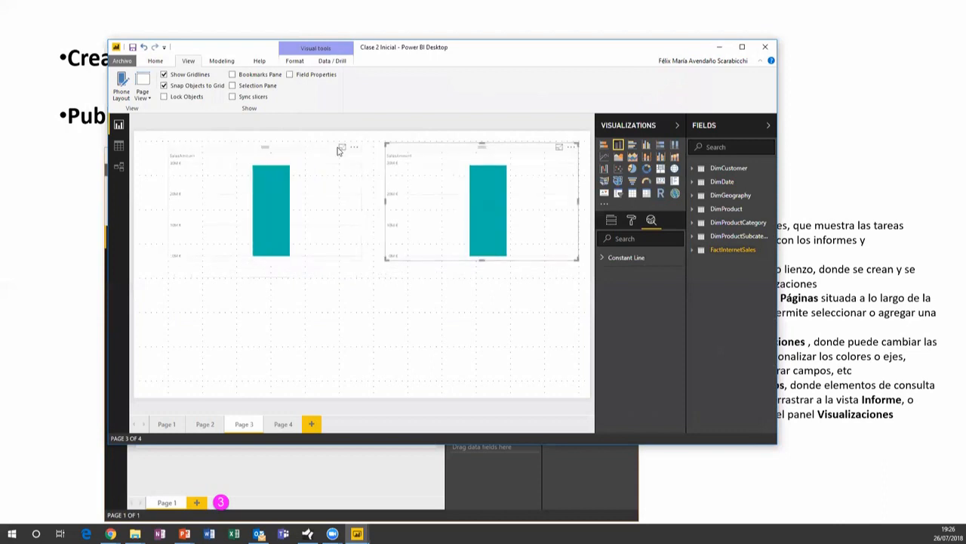
drag(322, 151, 308, 151)
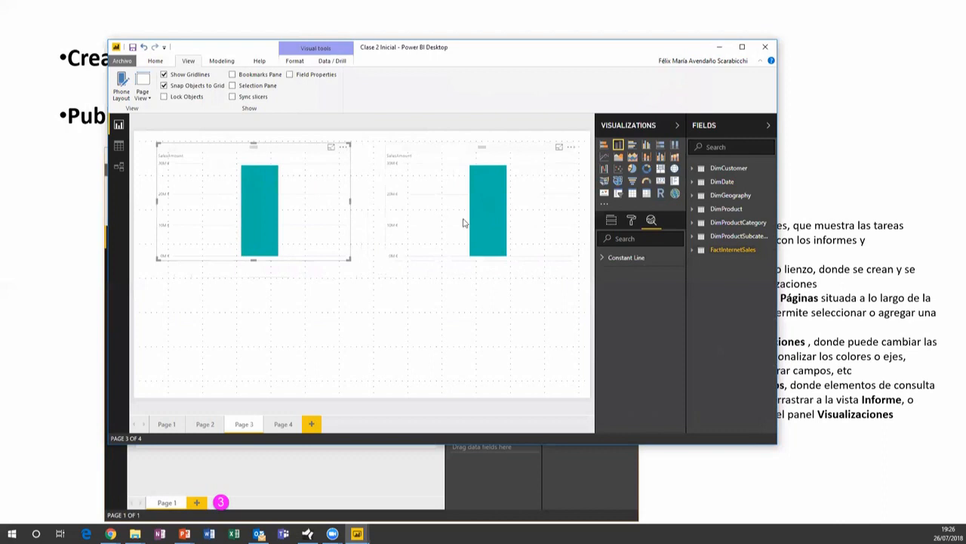
Make the right-hand chart slightly taller, reselect the left chart and open the page view options
click(436, 240)
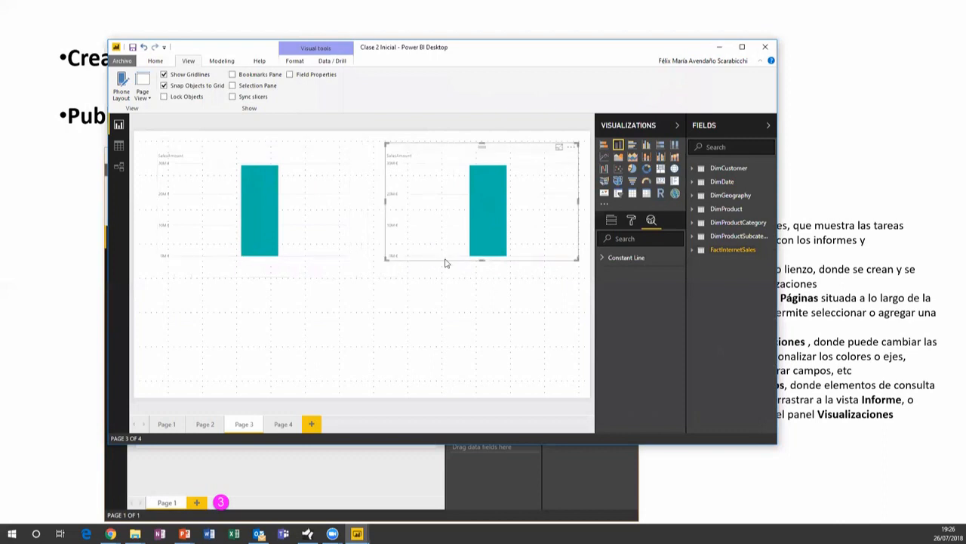
mouse_move(482, 259)
mouse_down()
mouse_move(481, 275)
mouse_move(481, 261)
mouse_up()
click(291, 153)
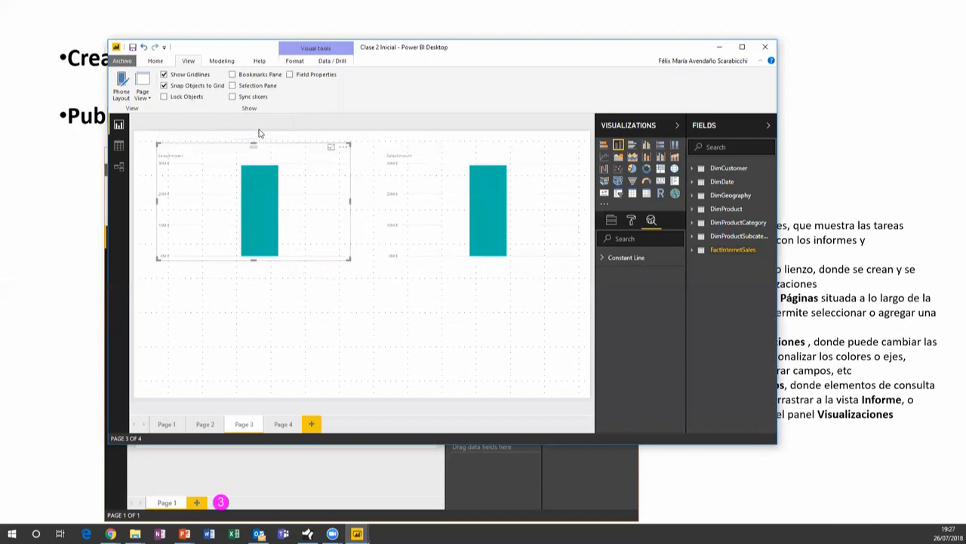
click(142, 92)
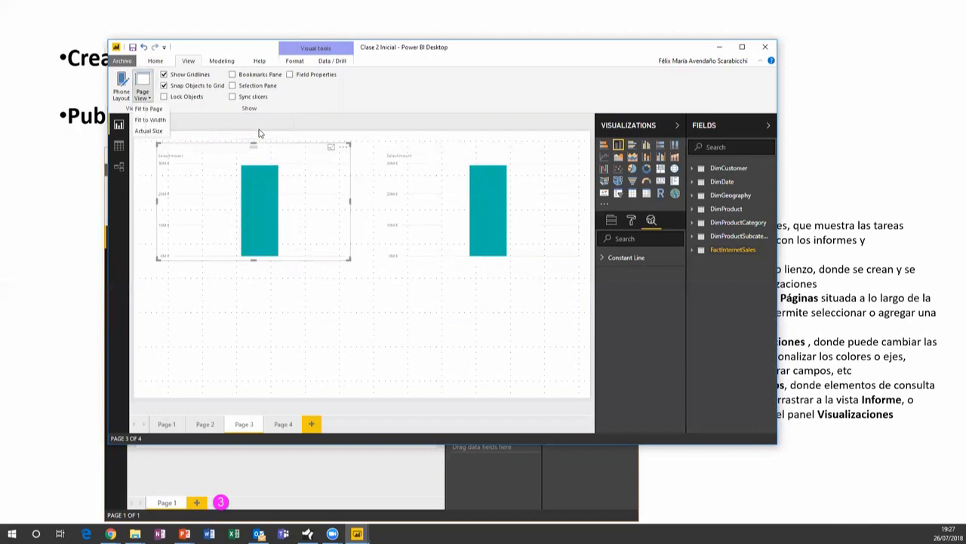
Show Page 3 at actual size and enlarge the Power BI Desktop window
click(148, 131)
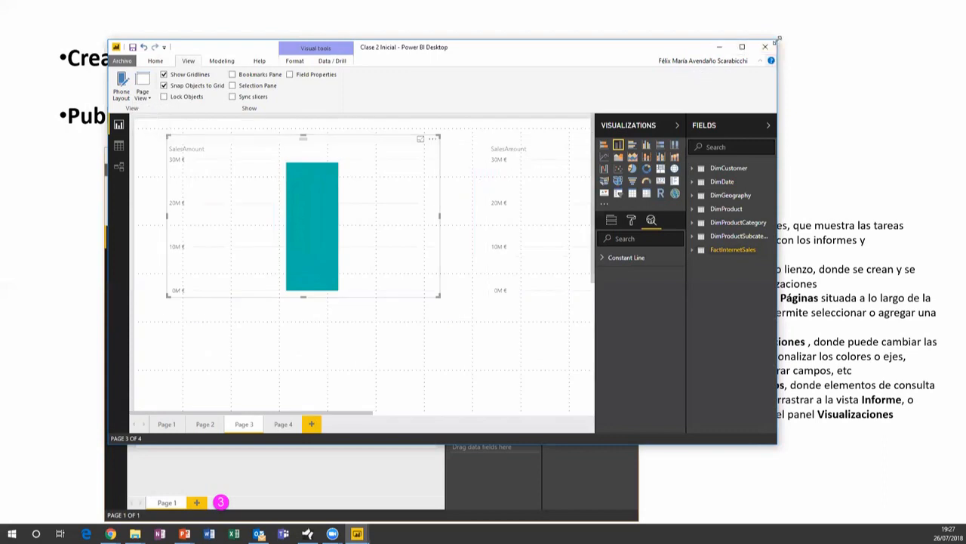
drag(778, 40, 931, 22)
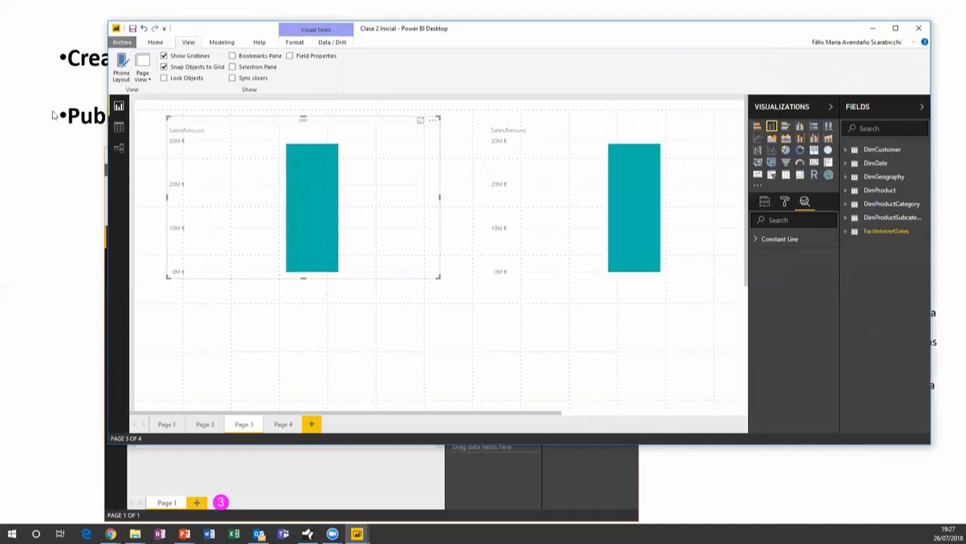
drag(108, 21, 33, 12)
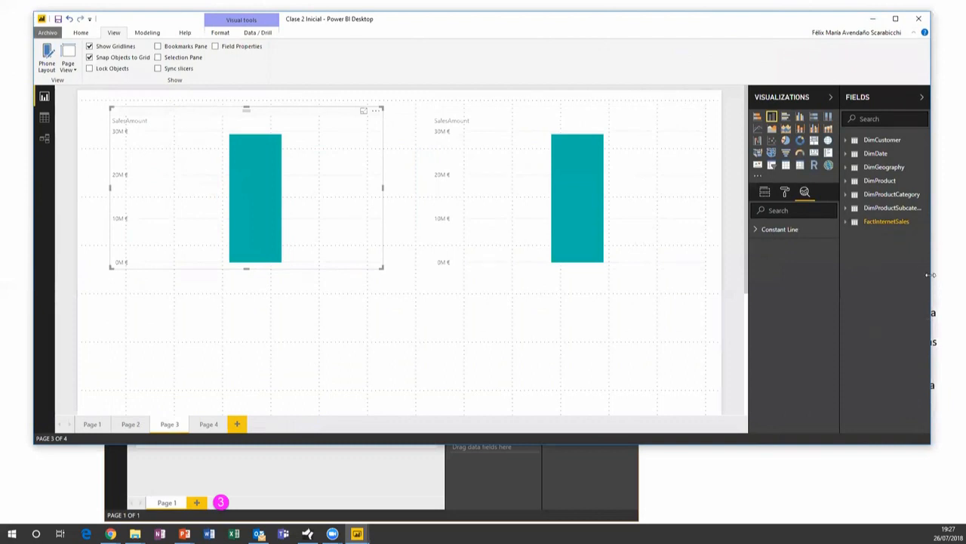
drag(931, 275, 927, 275)
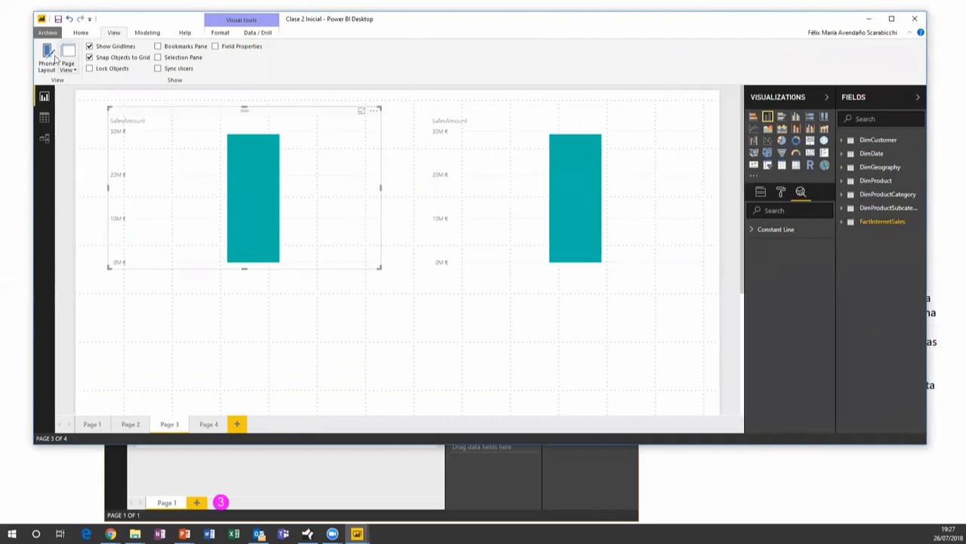
click(50, 60)
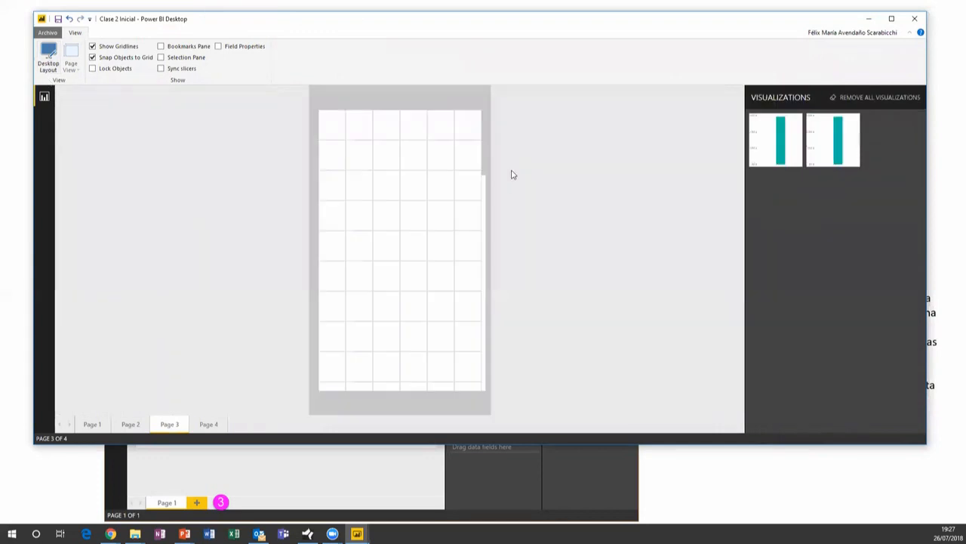
scroll(490, 199, down, 1)
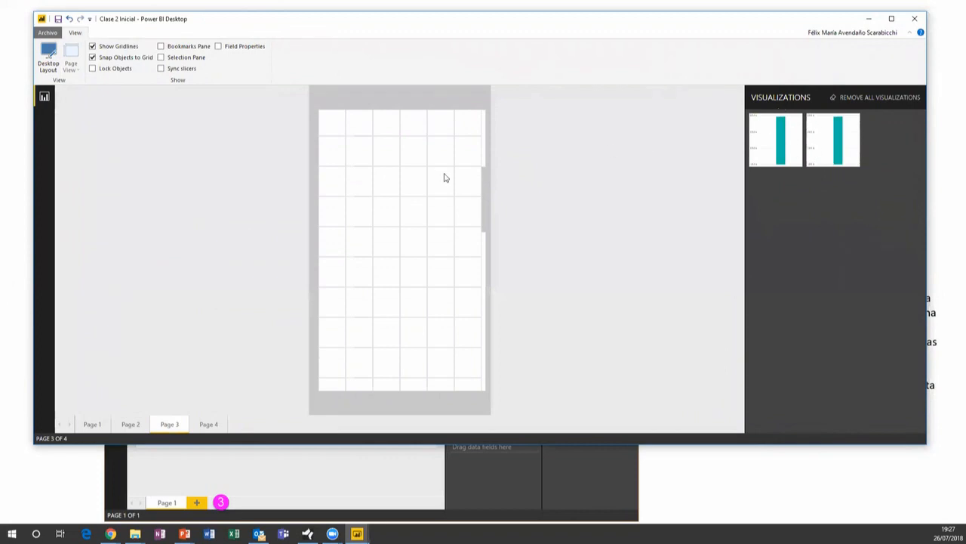
drag(486, 210, 494, 132)
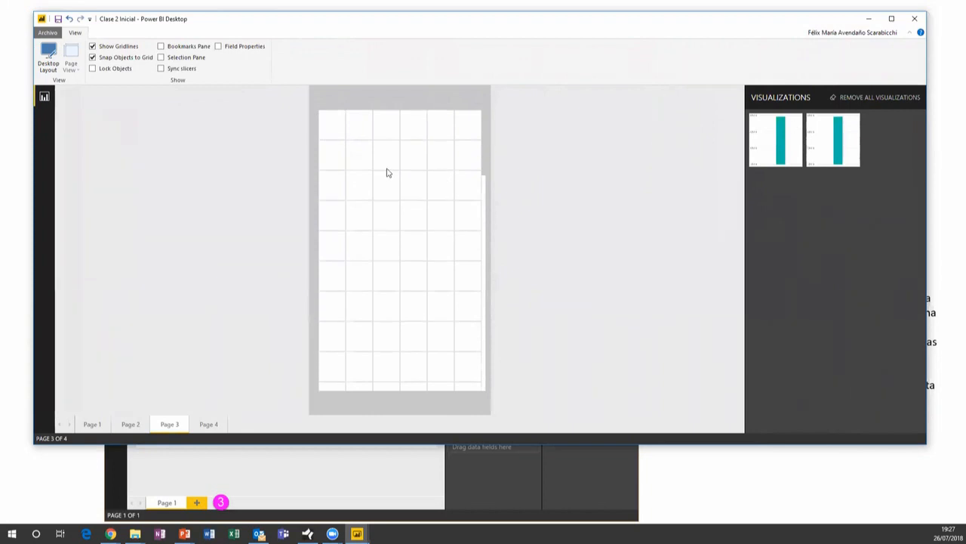
click(50, 59)
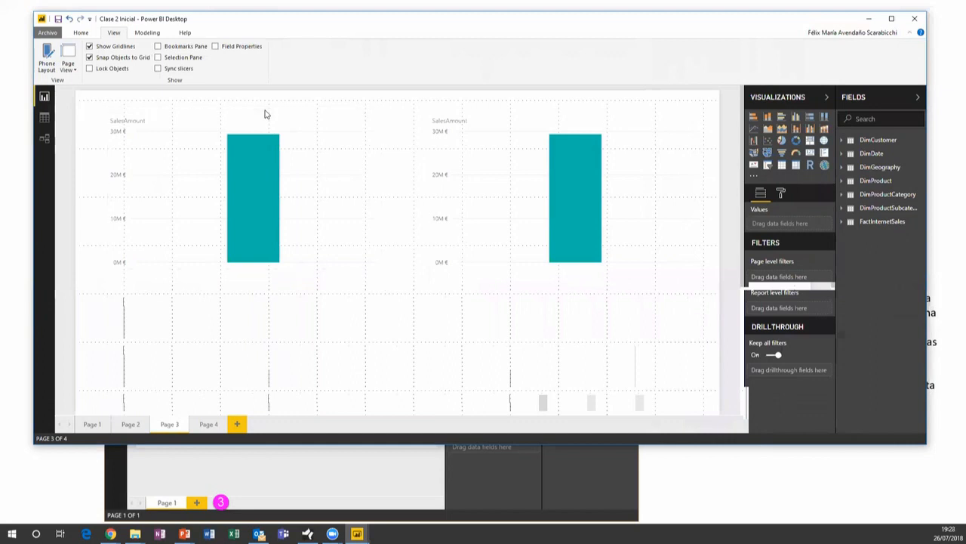
scroll(265, 114, down, 1)
Select the left SalesAmount column chart on Page 3 to inspect its fields
scroll(265, 114, up, 1)
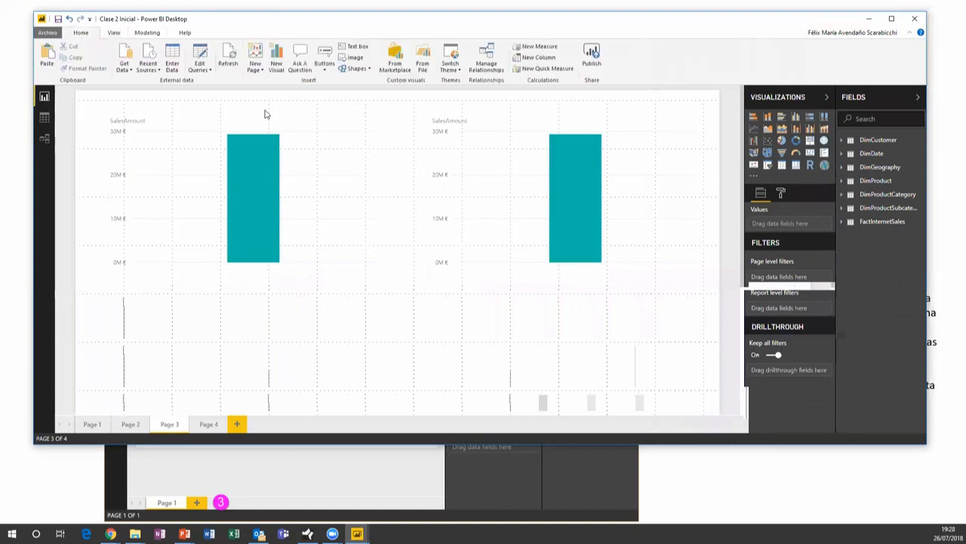
scroll(265, 114, down, 2)
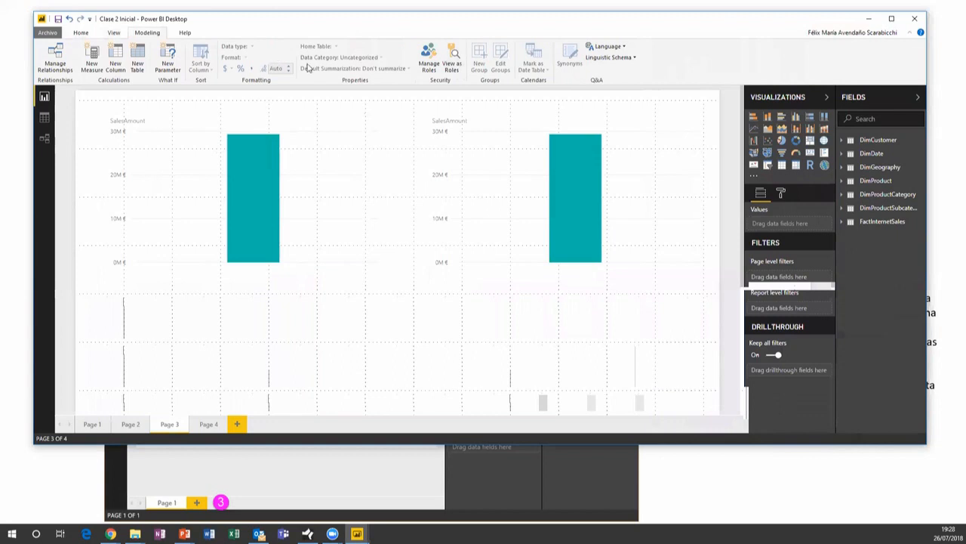
click(264, 118)
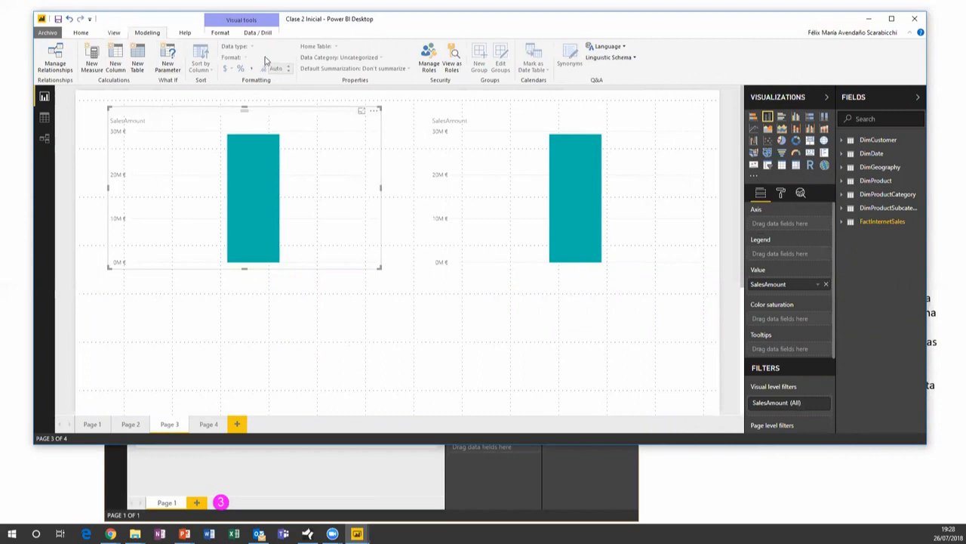
Review FullDateAlternateKey's data type and format options in DimDate without changing them, then select the right chart
click(841, 154)
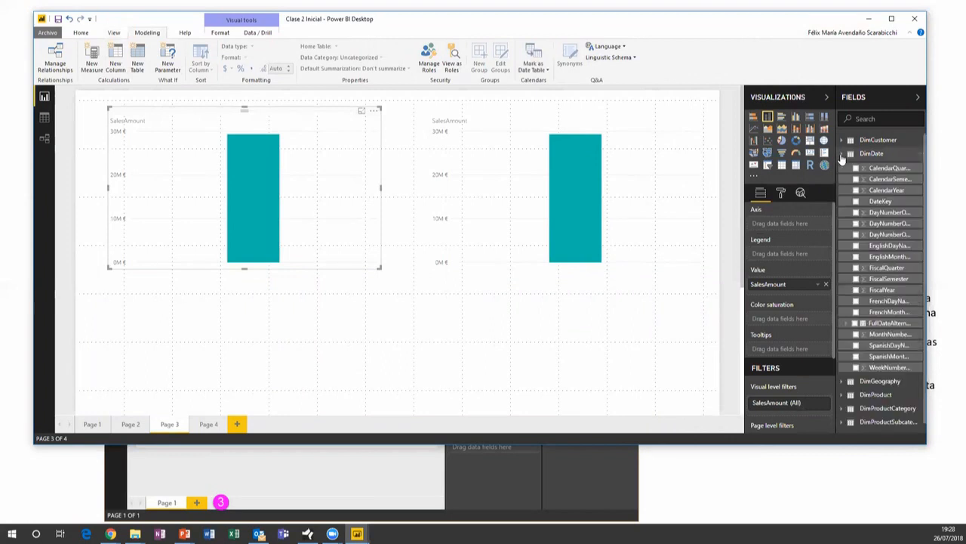
click(888, 323)
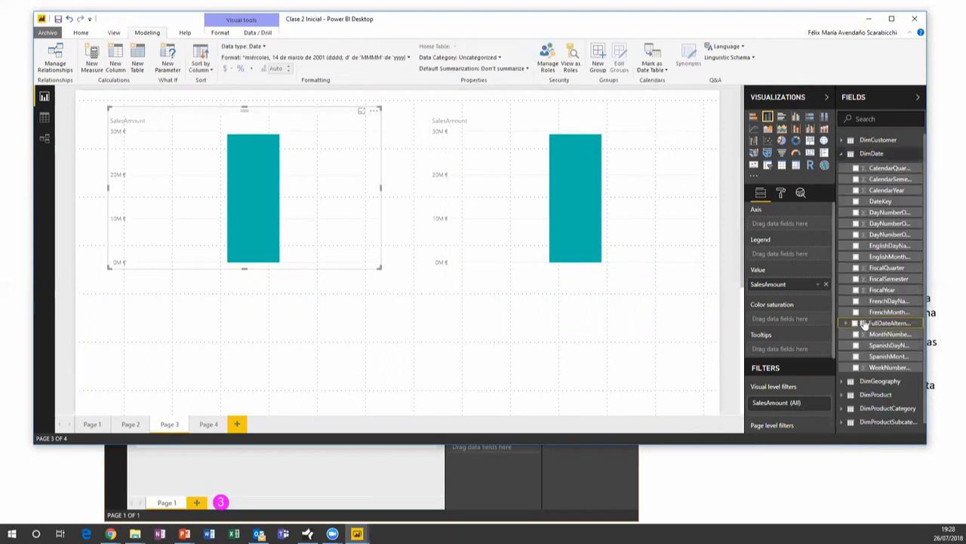
click(265, 47)
click(313, 58)
click(313, 58)
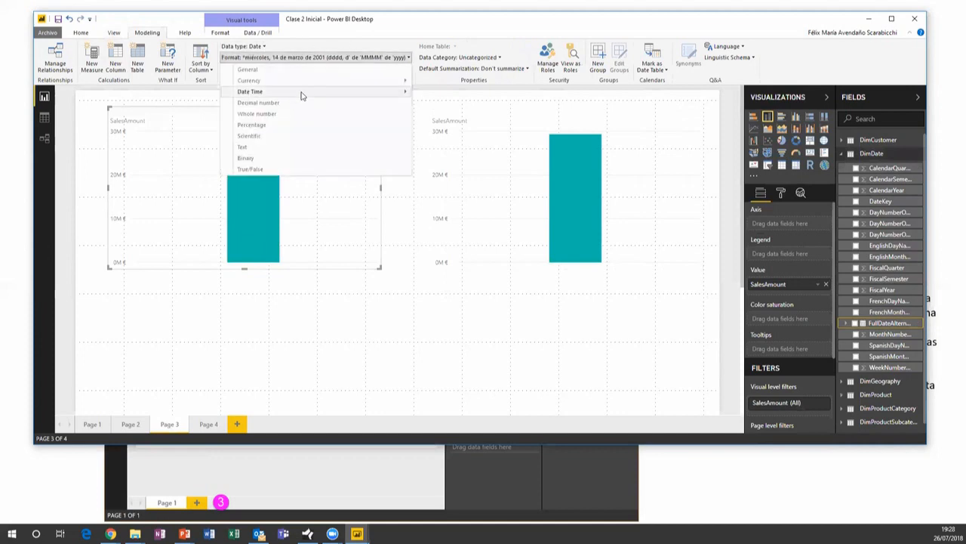
mouse_move(302, 93)
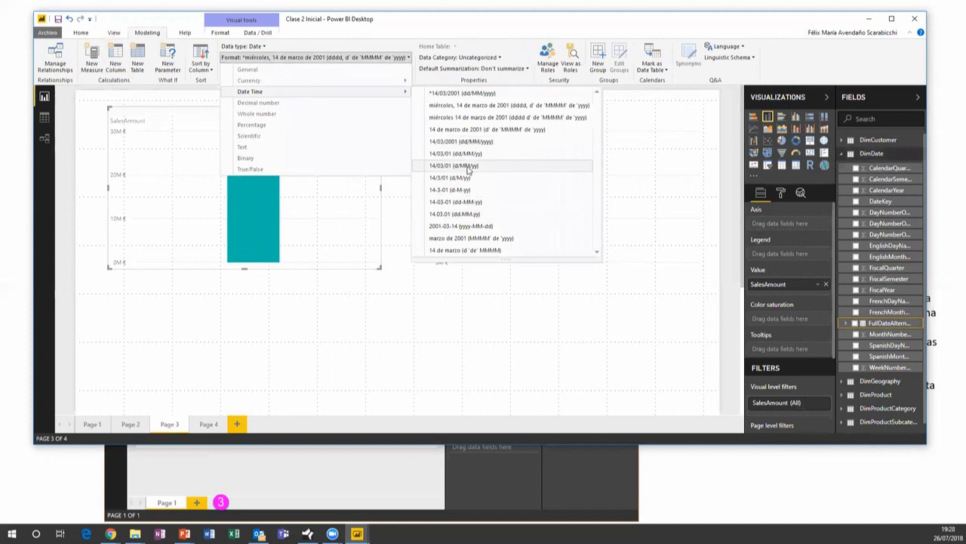
click(405, 368)
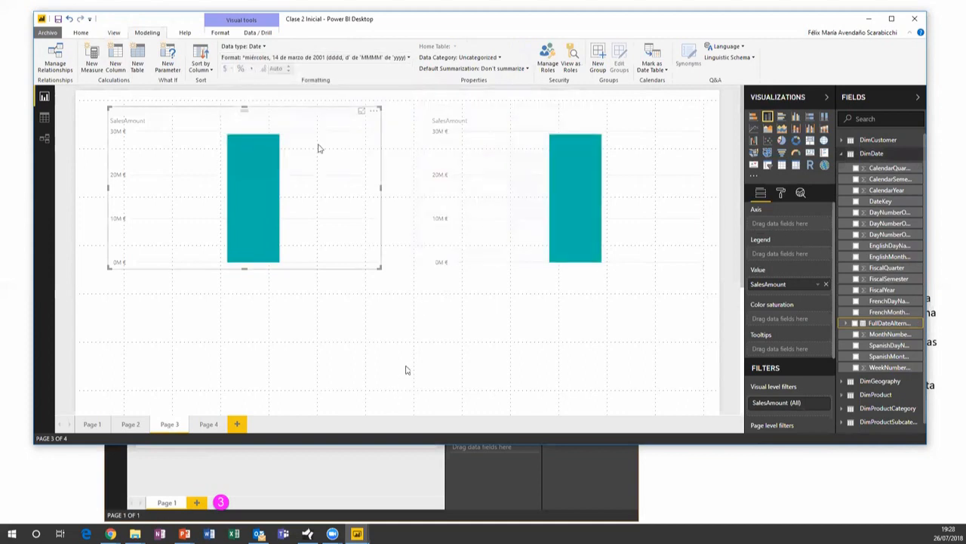
click(465, 116)
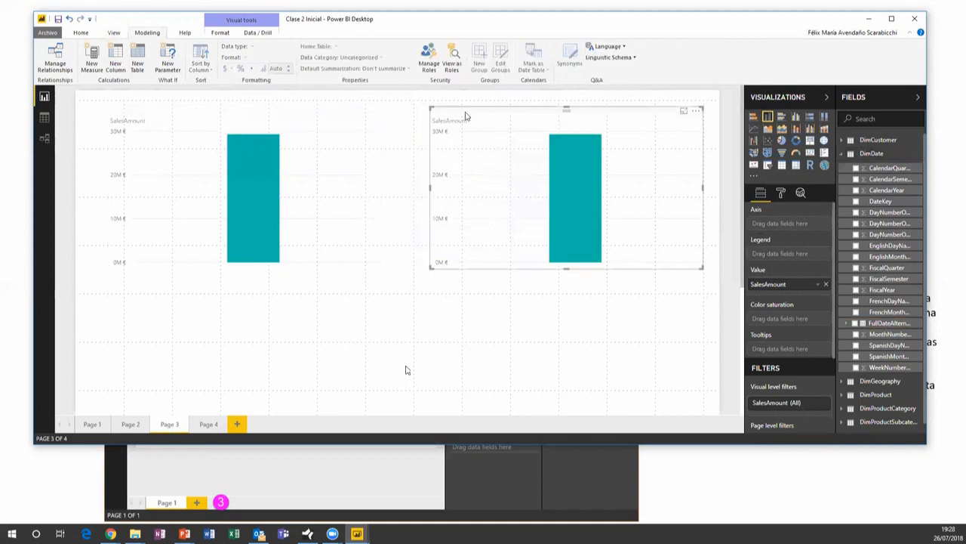
Look at the chart's Format ribbon options, then return to the Home ribbon
click(221, 20)
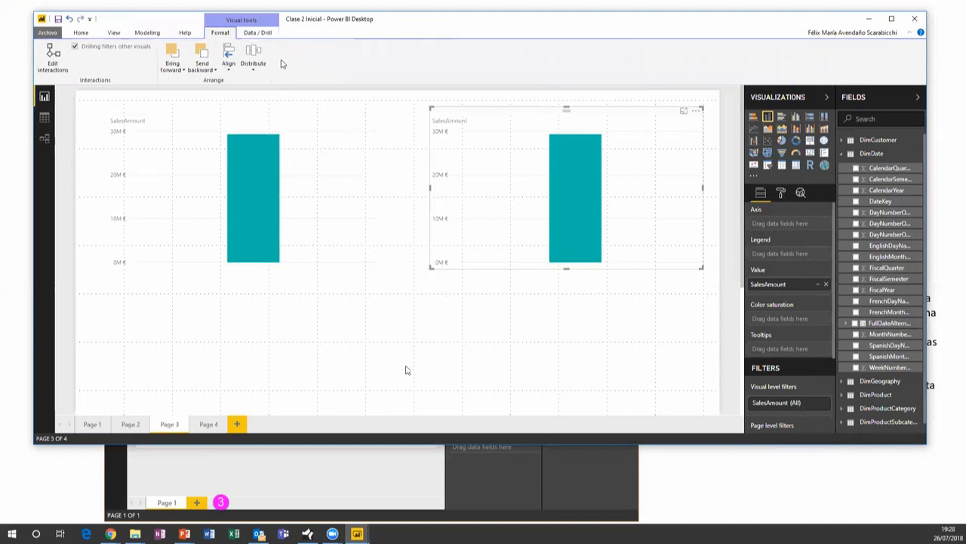
click(81, 32)
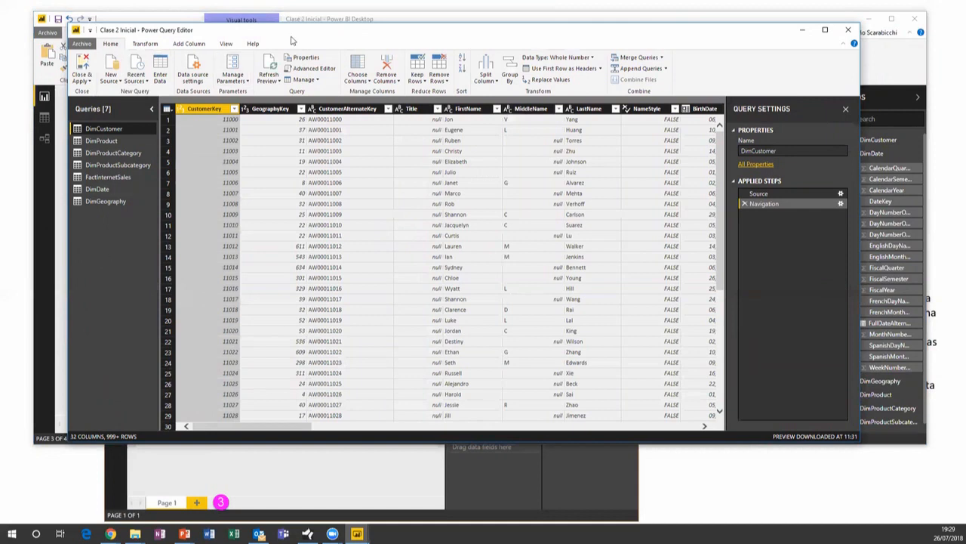
Reposition the Power Query Editor, preview DimProduct's 40 columns and 606 rows, then close the editor
drag(319, 30, 312, 132)
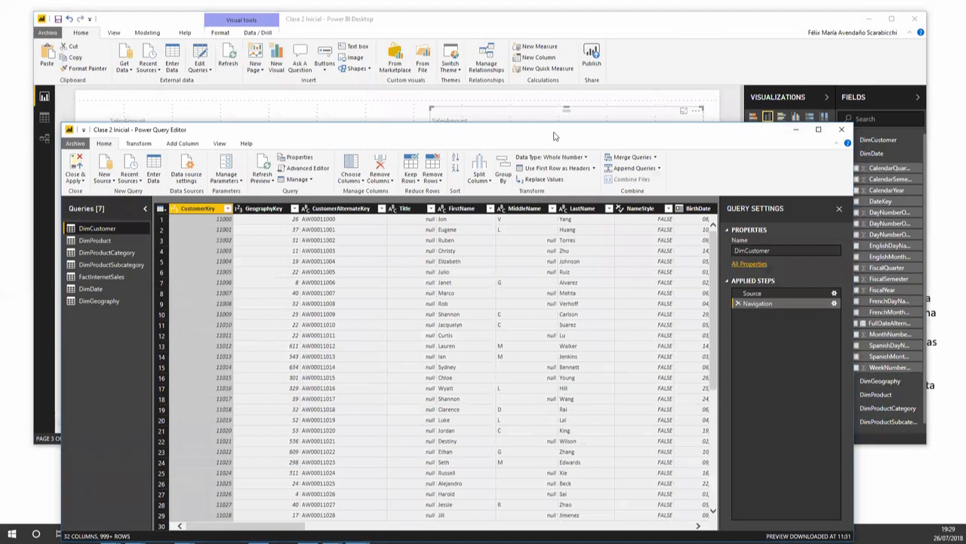
drag(554, 136, 572, 53)
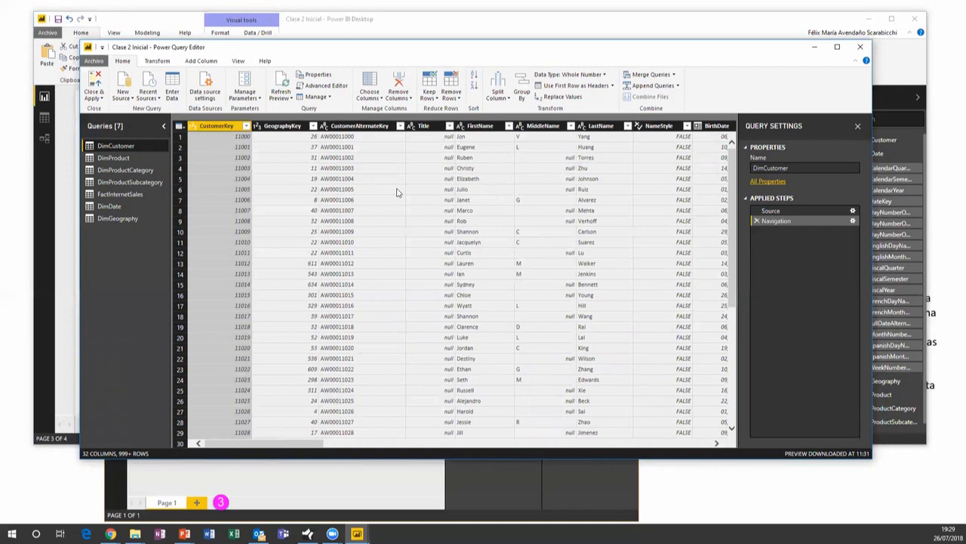
click(114, 158)
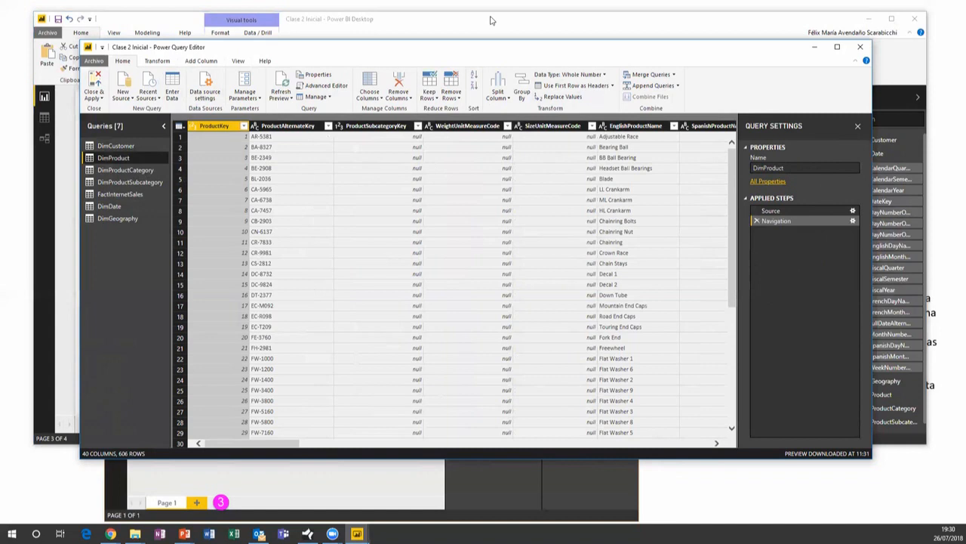
click(862, 50)
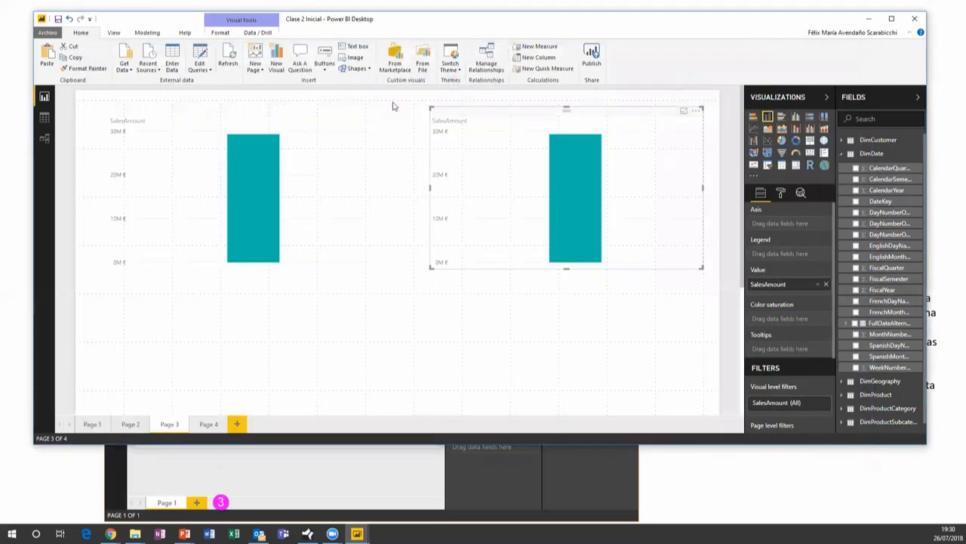
Select each SalesAmount chart, collapse DimDate in Fields, and switch to the PowerPoint slideshow
click(304, 120)
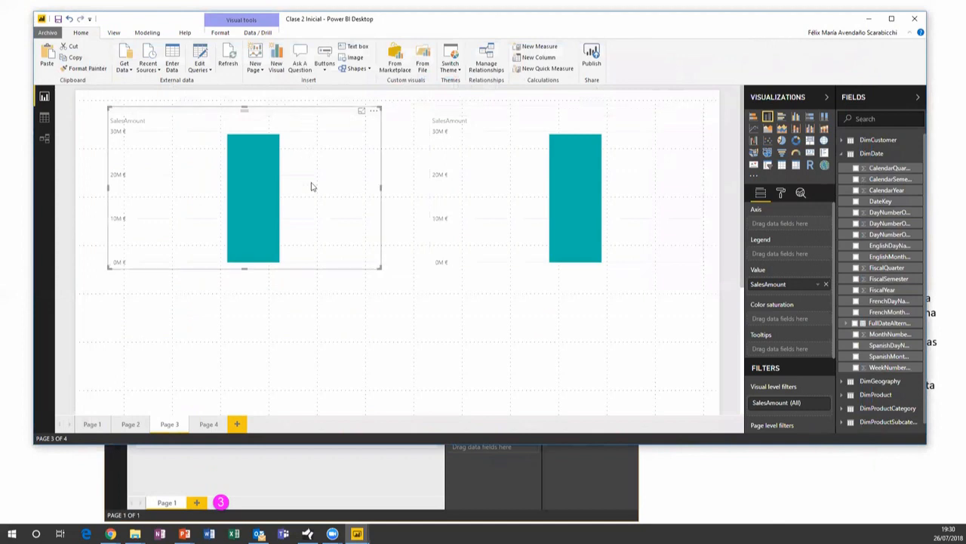
click(497, 119)
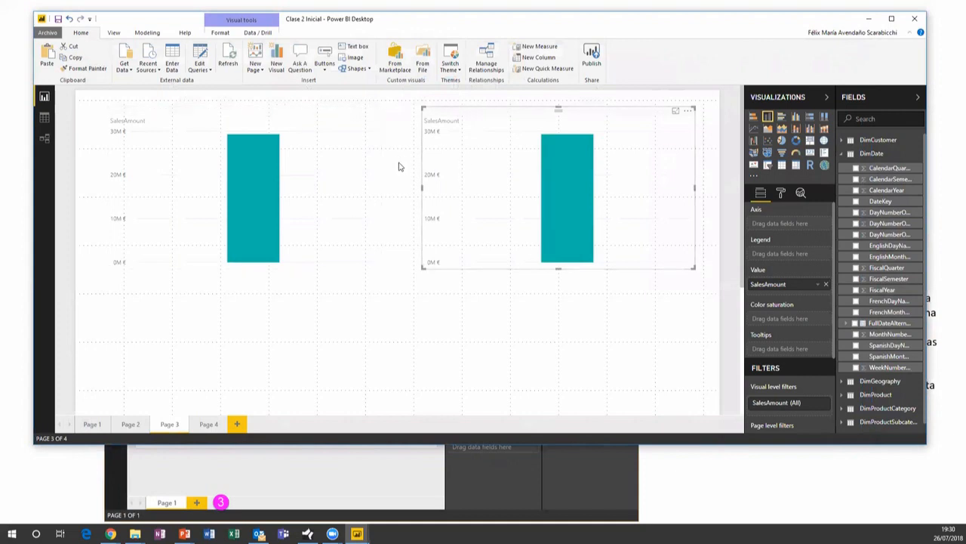
click(841, 155)
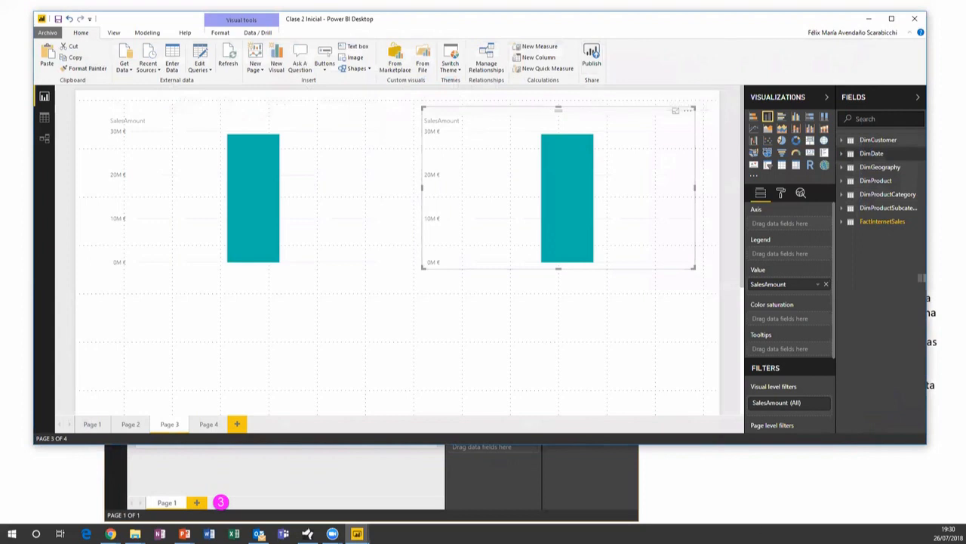
key(alt+Tab)
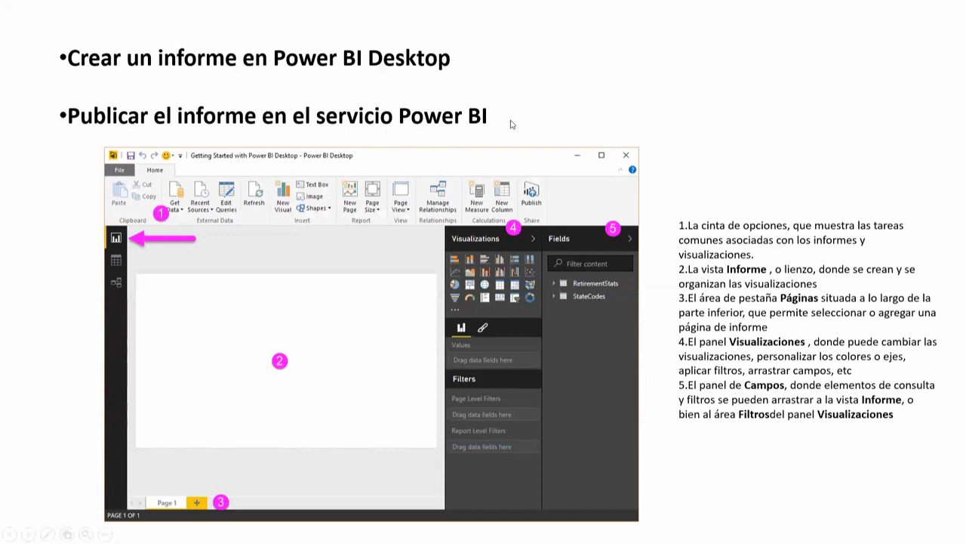
Advance past the Query Editor slide to the slide on available data source types
click(559, 130)
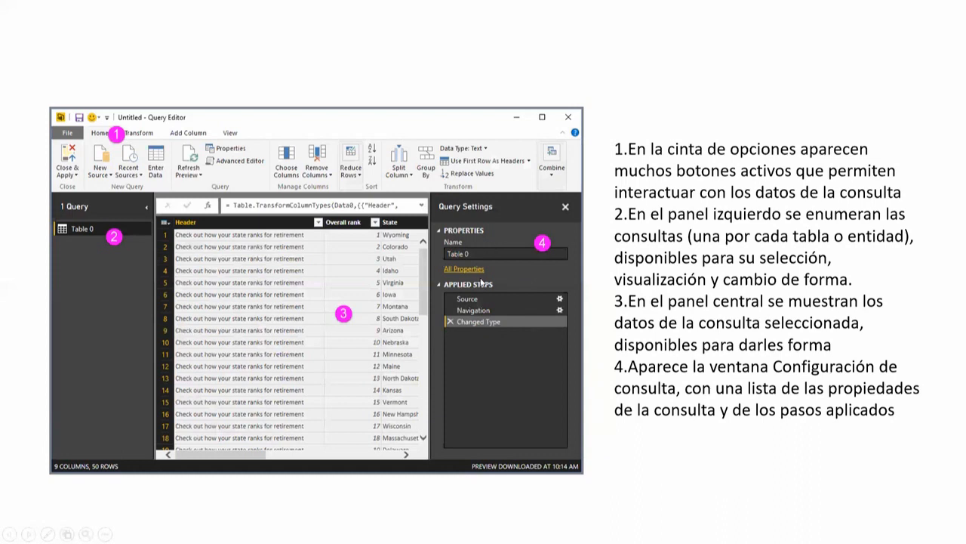
click(516, 208)
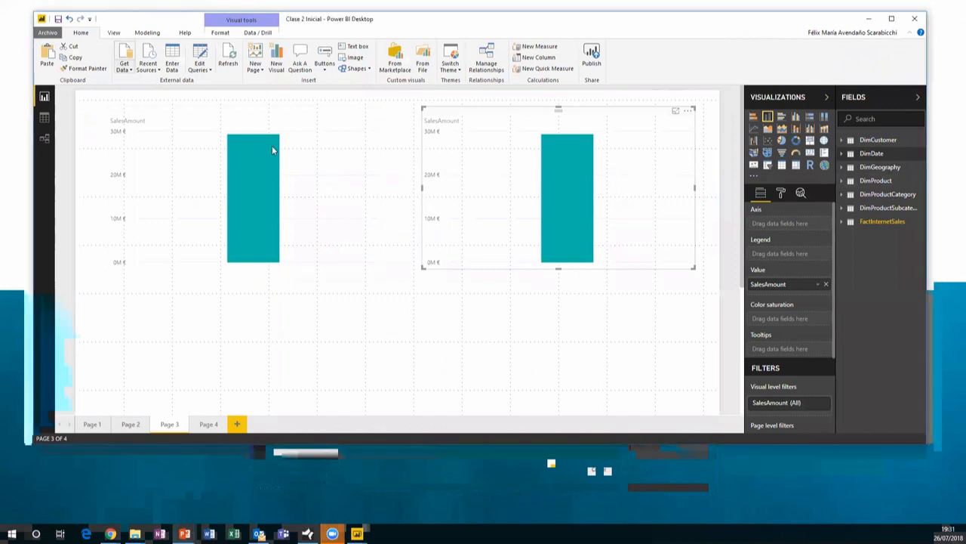
Open the full Get Data connector catalogue through the More... option
click(125, 59)
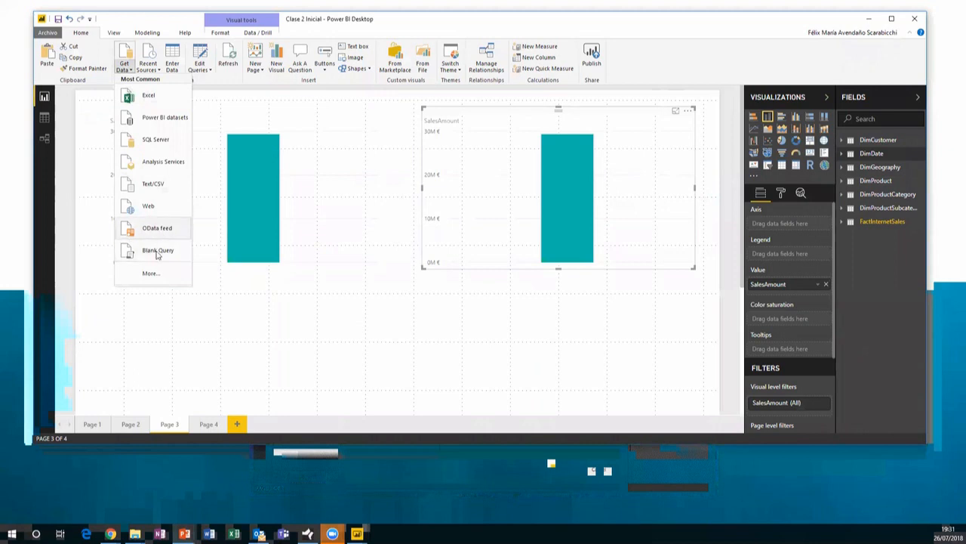
click(151, 274)
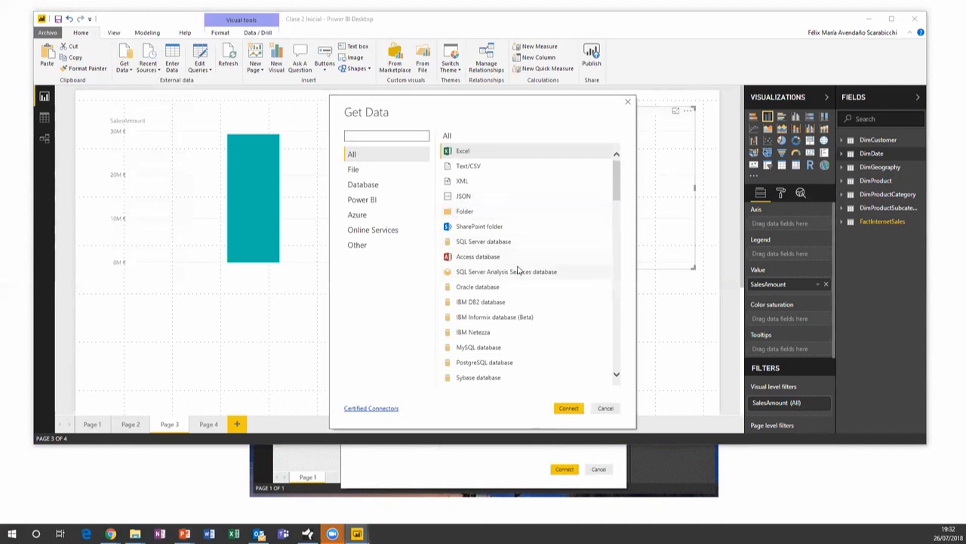
click(615, 208)
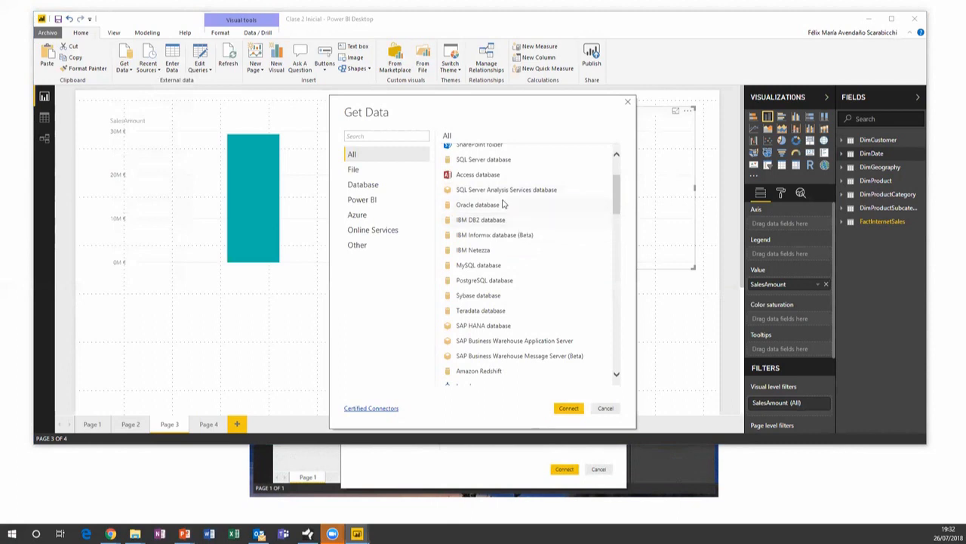
scroll(519, 232, down, 2)
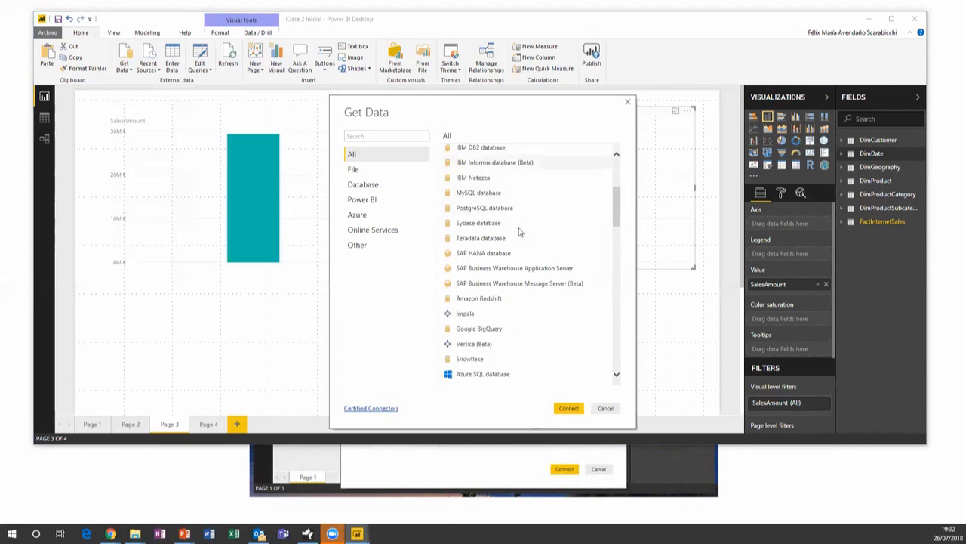
scroll(518, 231, down, 3)
scroll(519, 232, down, 1)
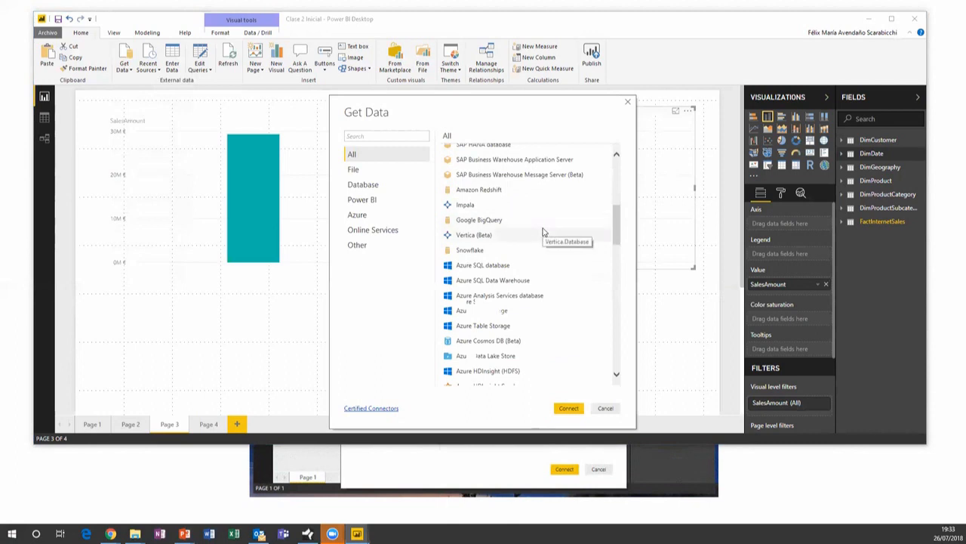
scroll(542, 232, down, 1)
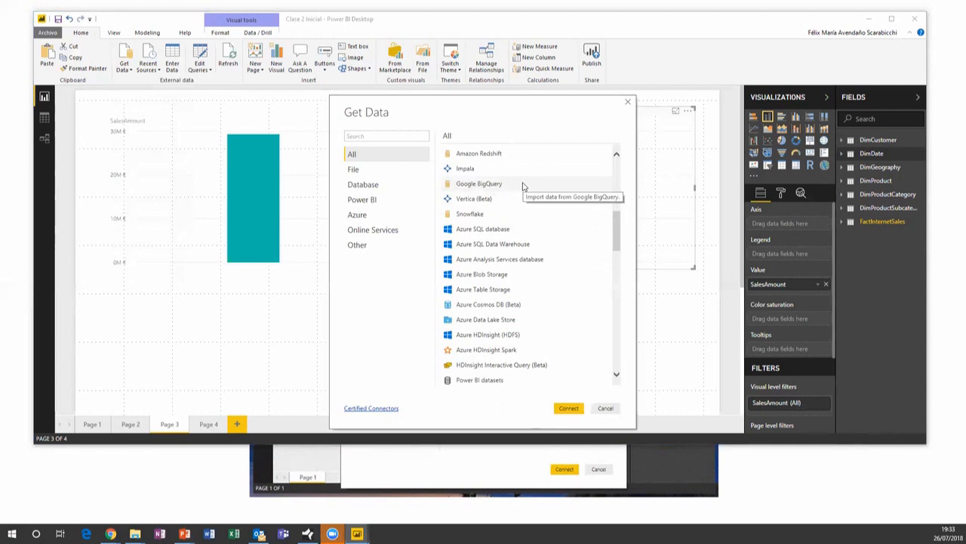
scroll(543, 259, down, 1)
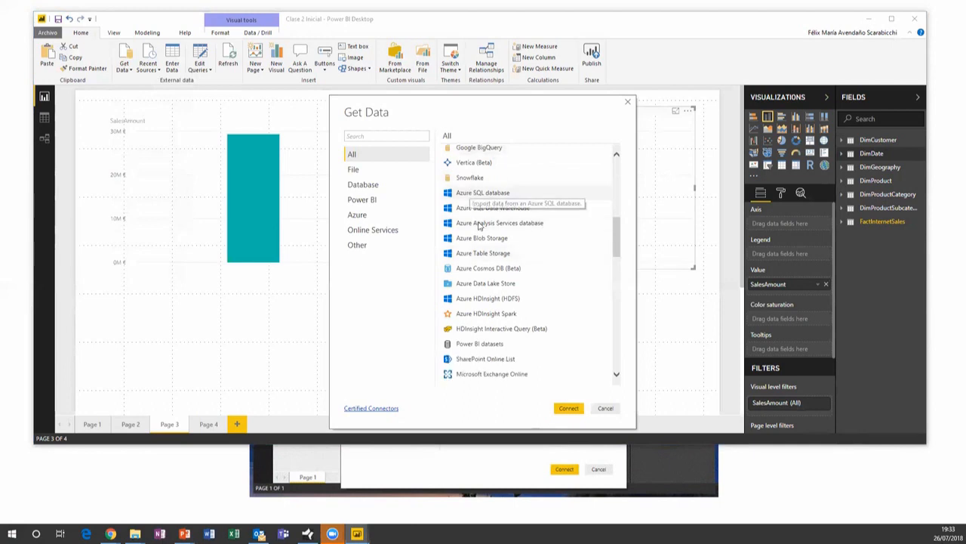
scroll(558, 256, down, 1)
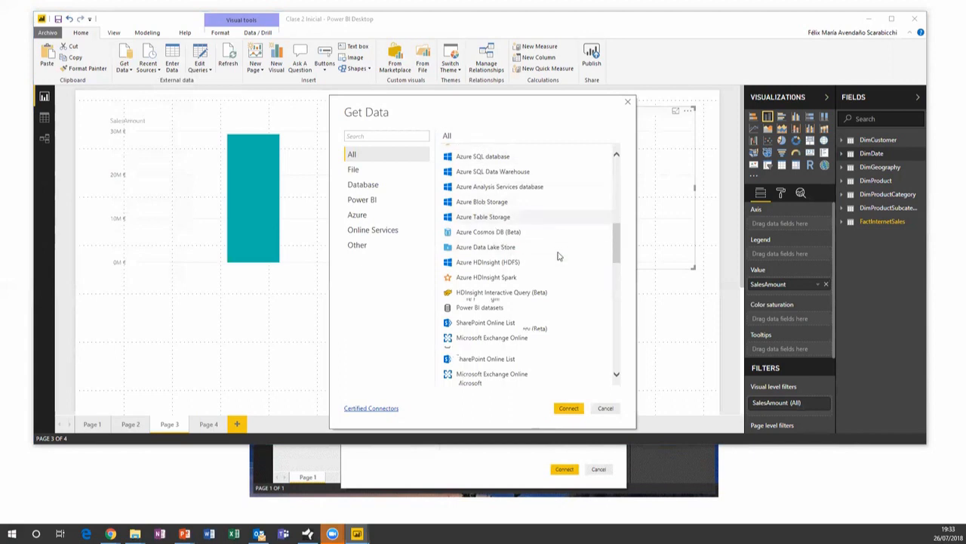
scroll(558, 257, down, 2)
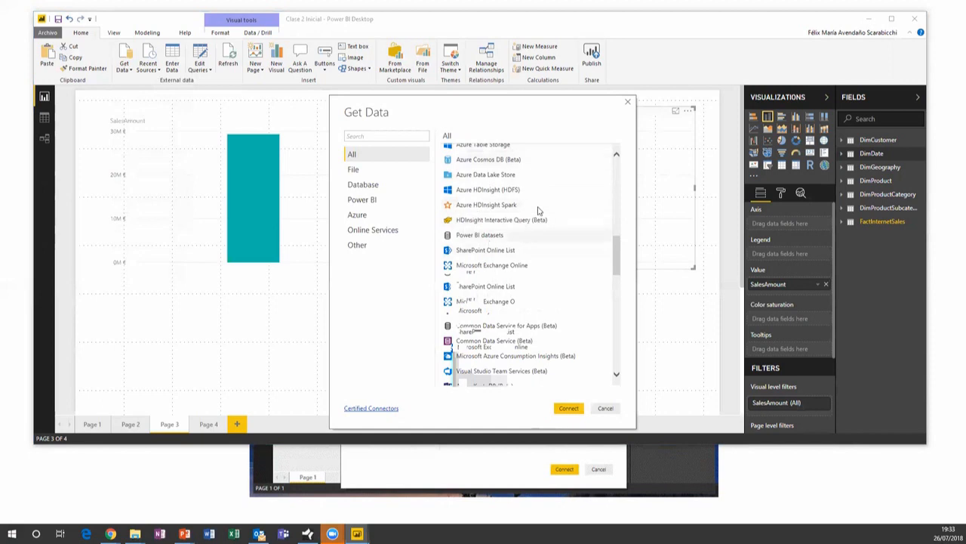
scroll(518, 225, down, 1)
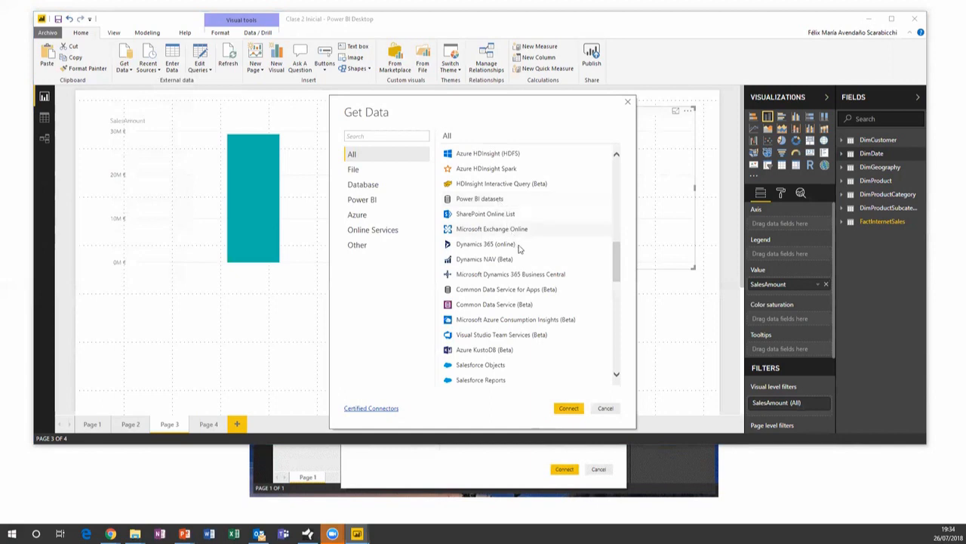
scroll(516, 245, down, 2)
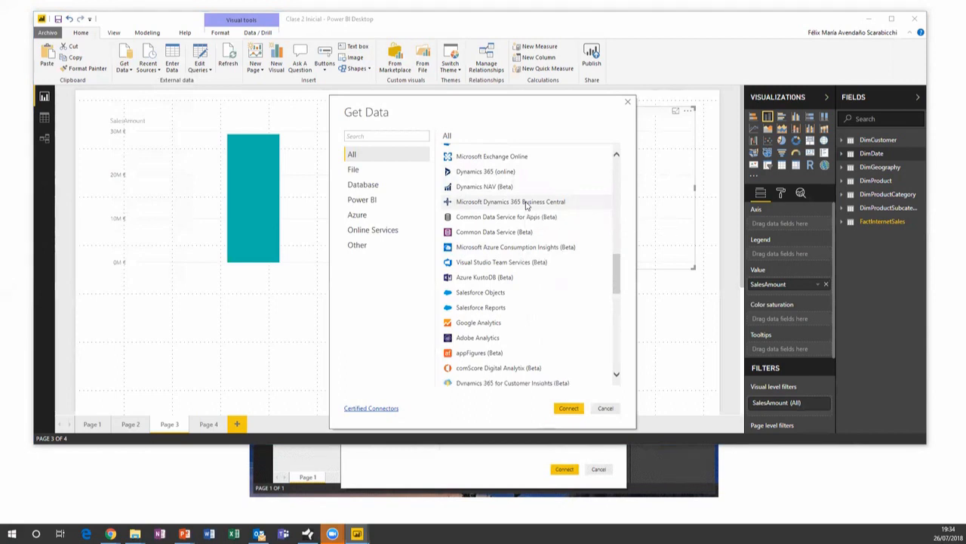
scroll(526, 205, up, 10)
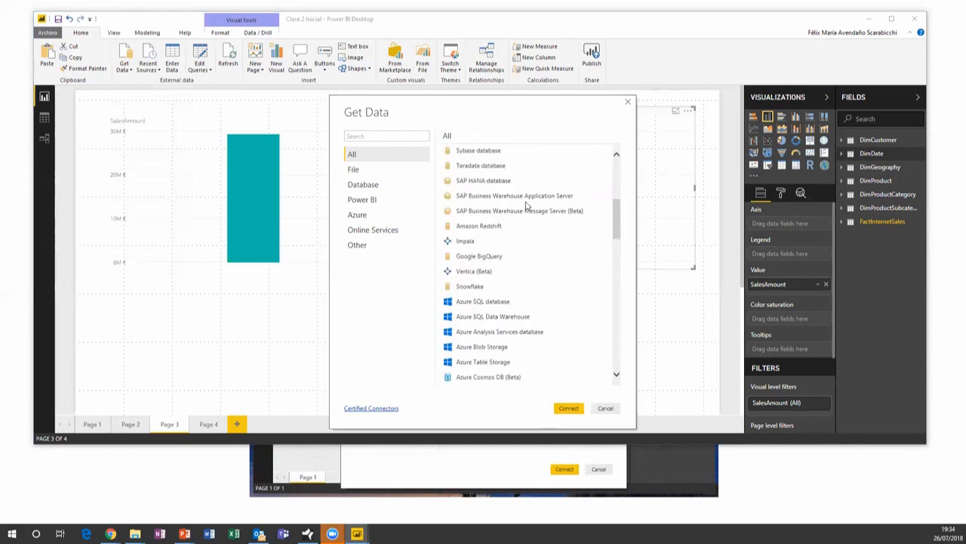
scroll(525, 198, down, 2)
scroll(544, 232, down, 1)
scroll(546, 233, down, 5)
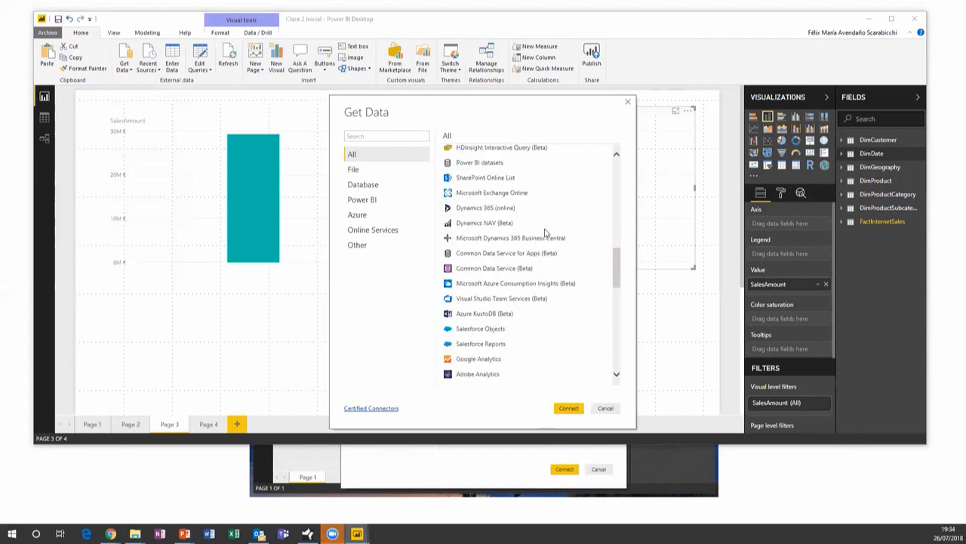
scroll(545, 232, down, 2)
scroll(546, 233, down, 2)
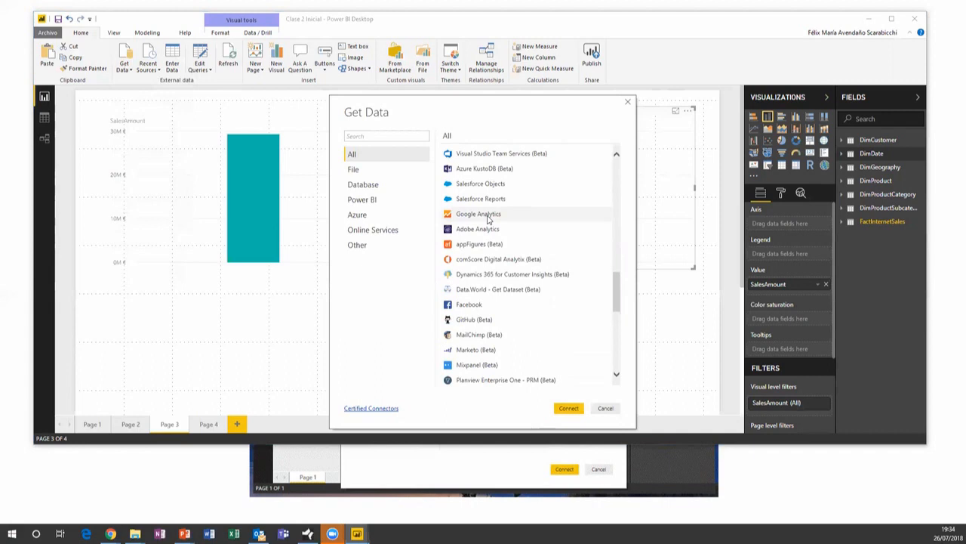
Choose the Google Analytics connector, accept the third-party warning, and begin Google sign-in
double_click(483, 215)
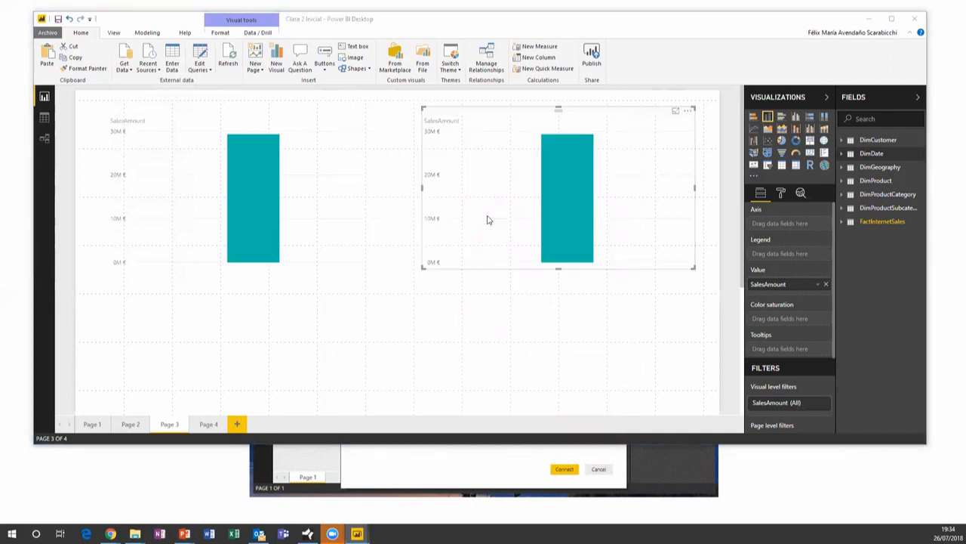
click(589, 313)
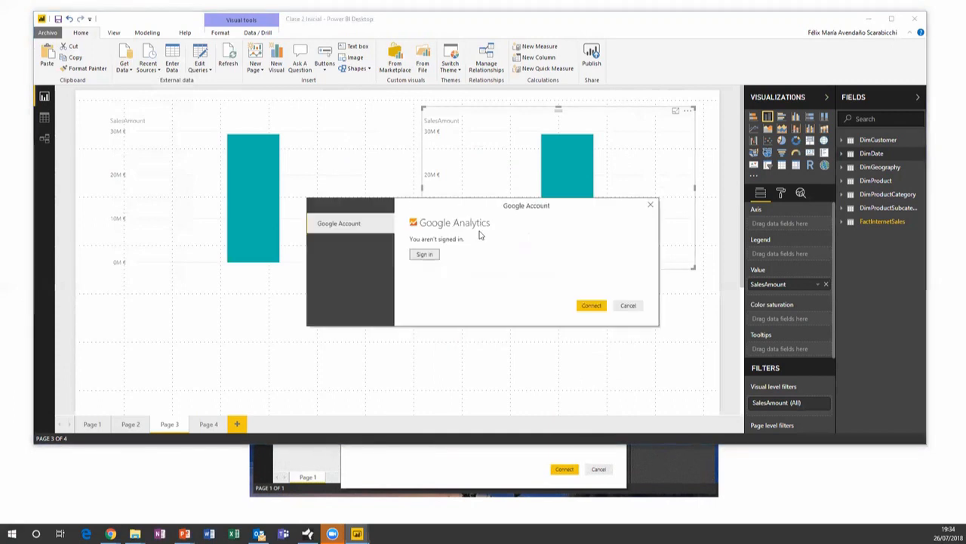
click(431, 255)
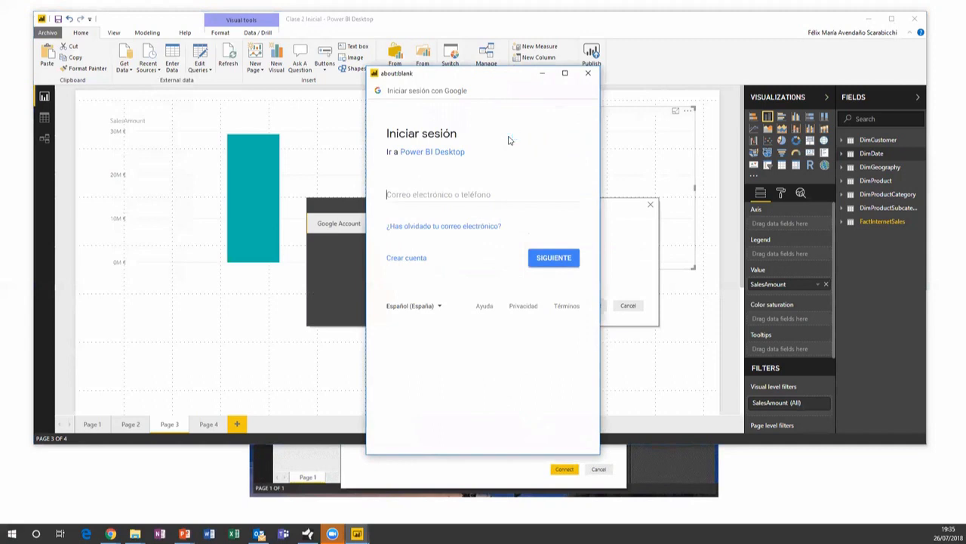
Enter the account e-mail and password, then allow Power BI to read Google Analytics data
click(476, 193)
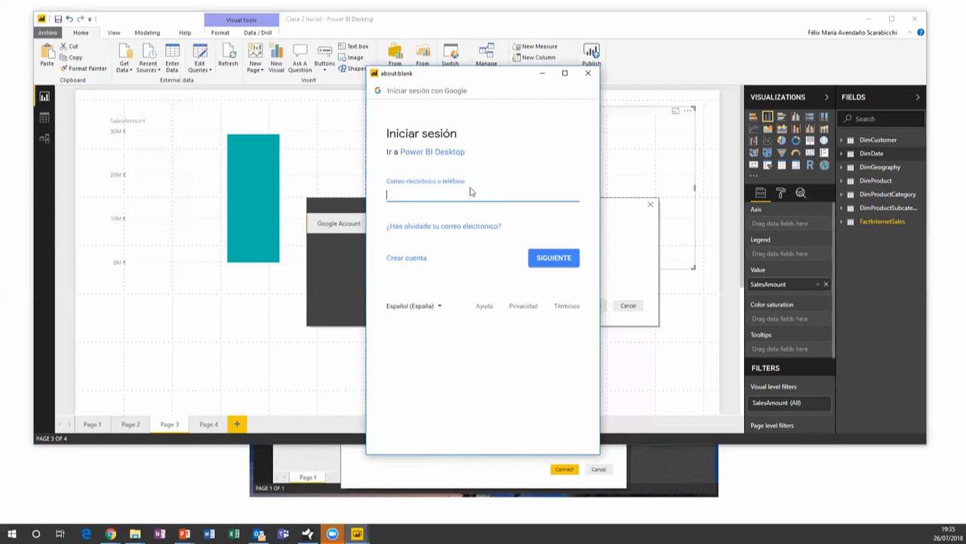
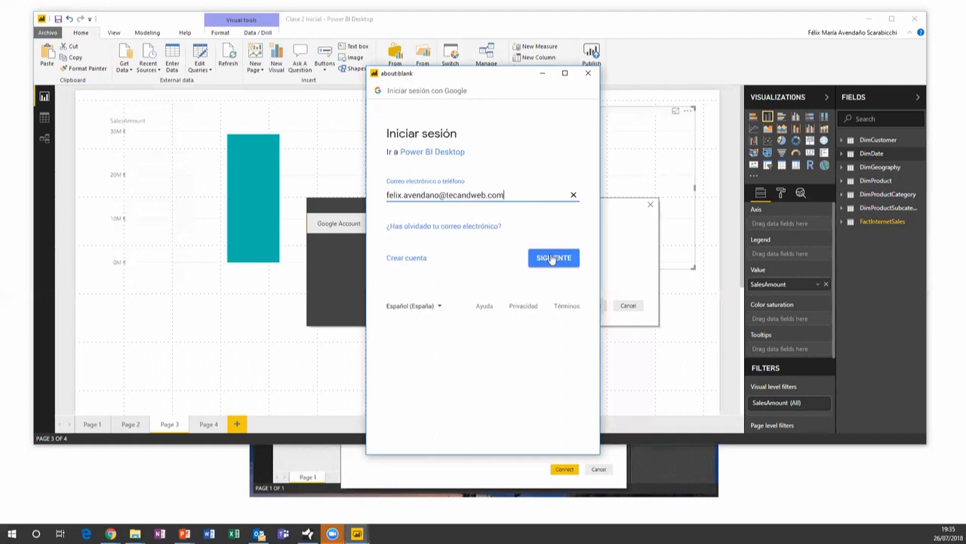
click(554, 258)
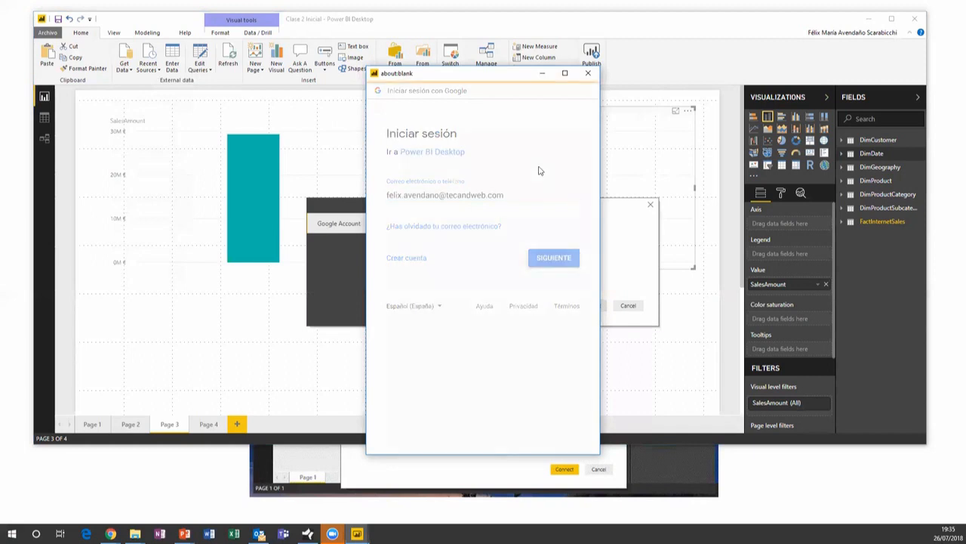
text(••••••••)
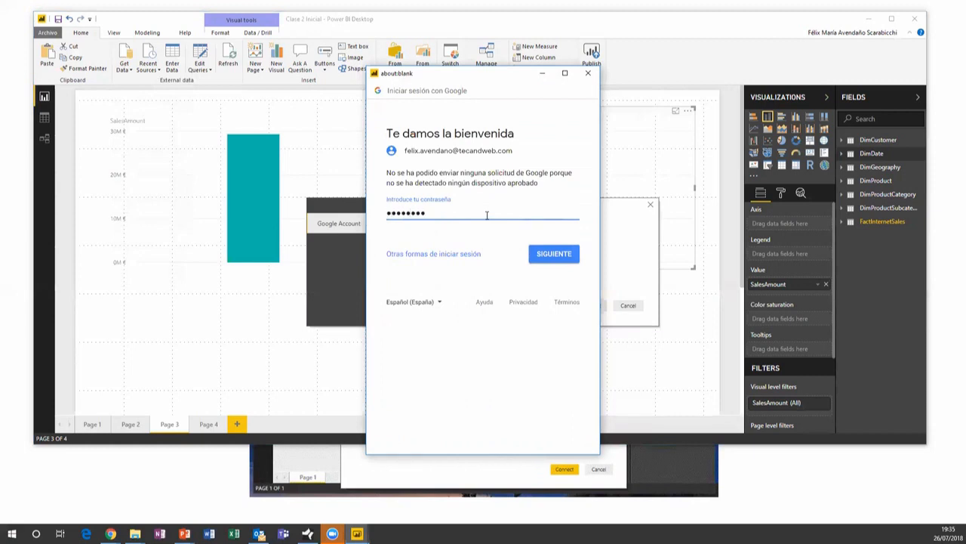
click(534, 257)
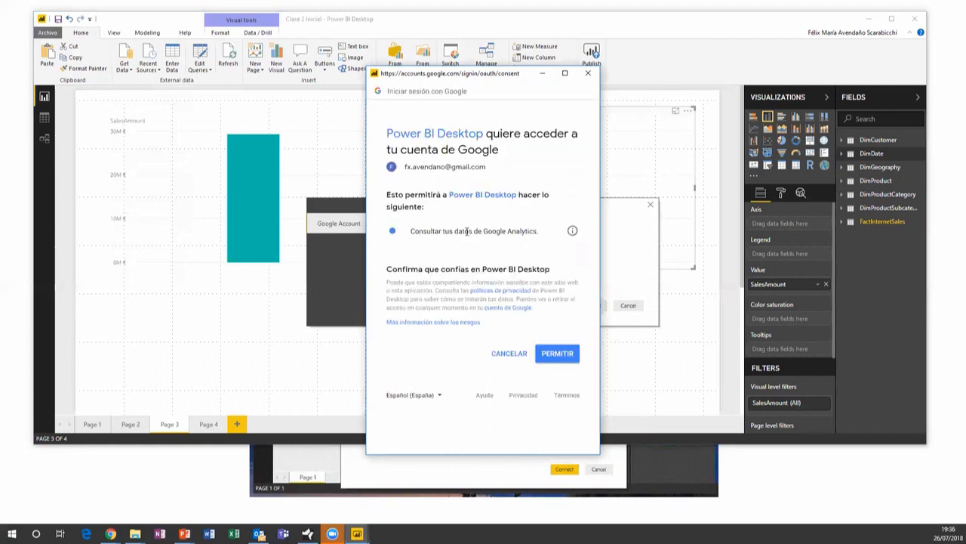
click(559, 355)
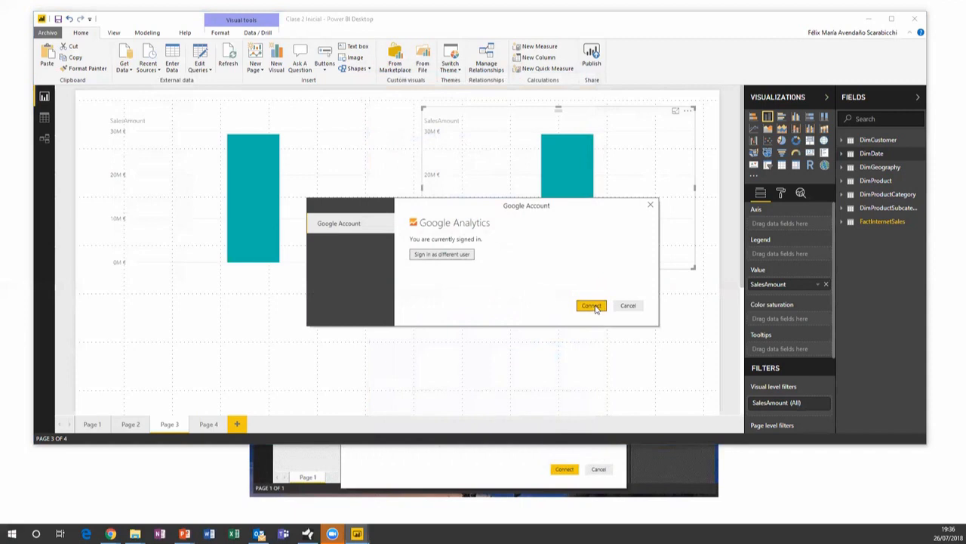
Connect and expand LHCampus > LHCampus > Todos los datos de sitios web in the Navigator
click(593, 306)
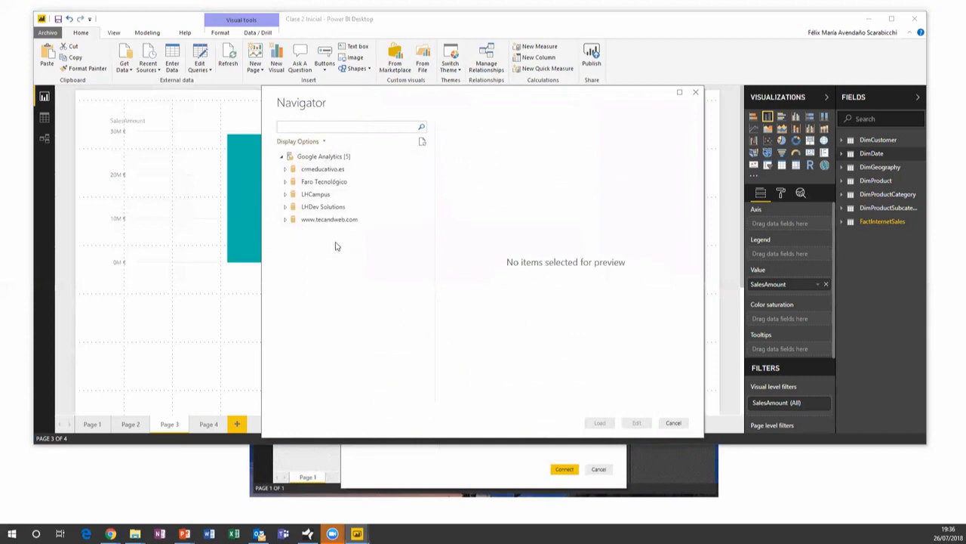
click(285, 195)
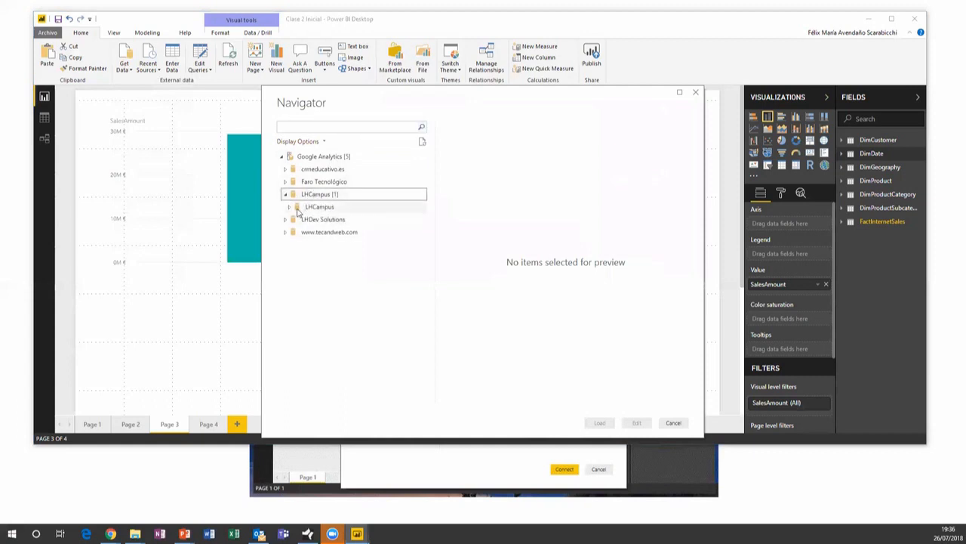
click(296, 209)
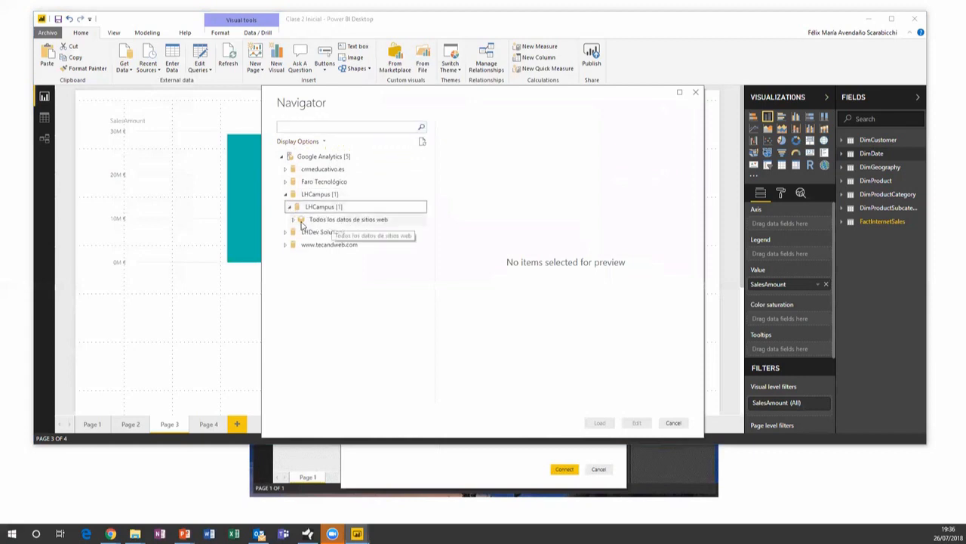
click(299, 221)
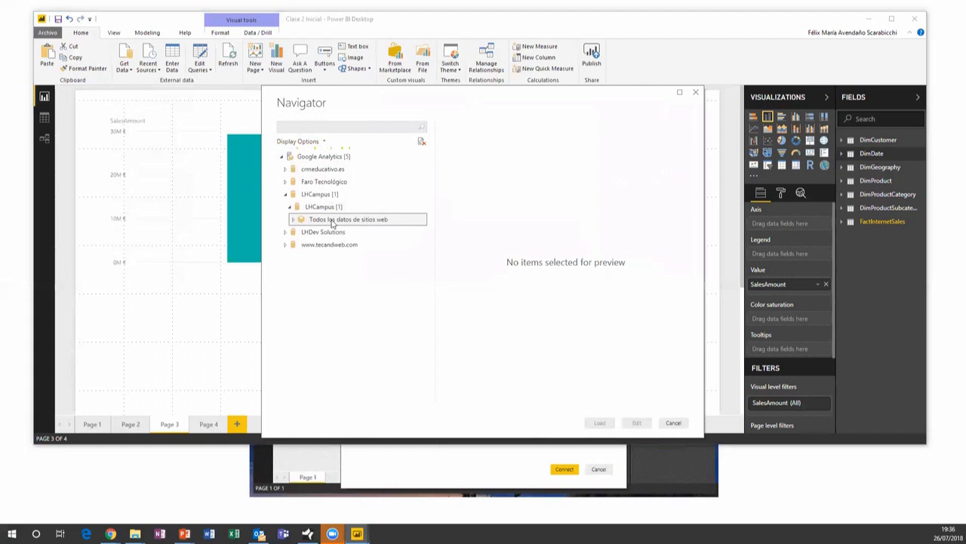
scroll(376, 261, down, 2)
scroll(378, 261, up, 2)
scroll(377, 262, down, 2)
scroll(362, 194, up, 1)
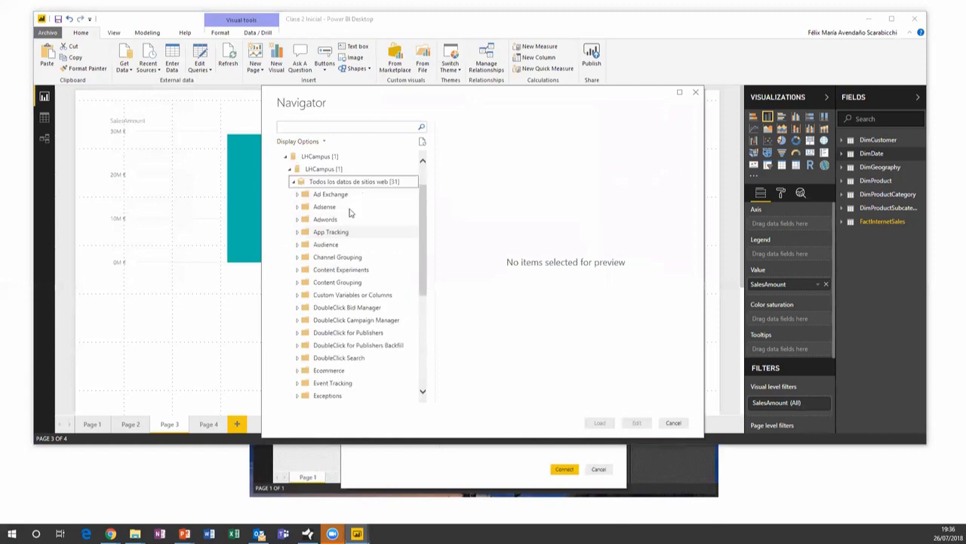
Expand the Adwords group and scroll through its fields
click(298, 220)
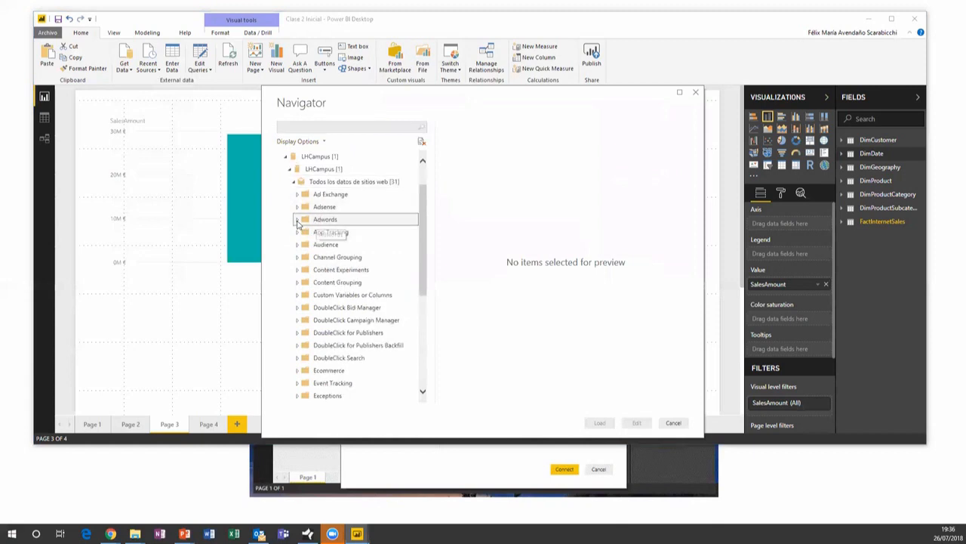
scroll(355, 347, down, 8)
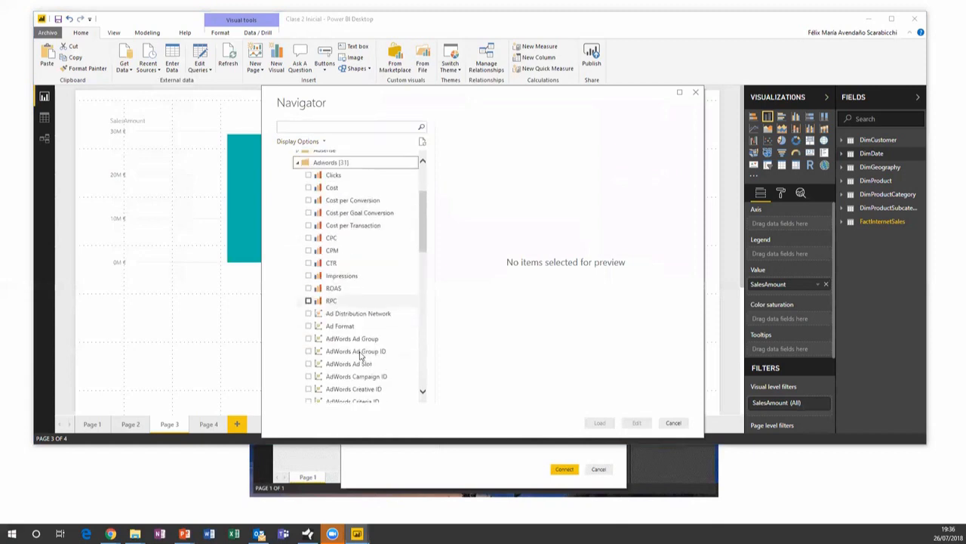
scroll(361, 355, up, 10)
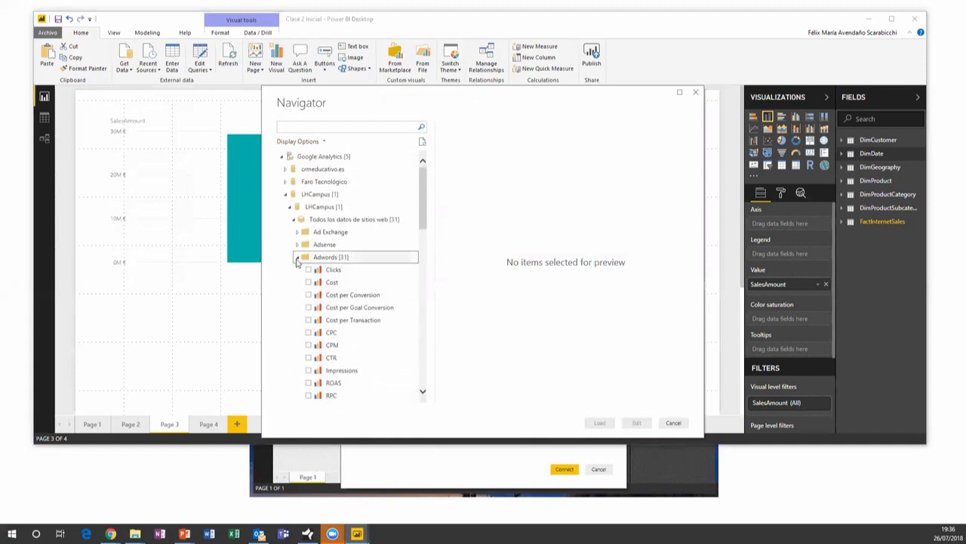
scroll(348, 293, down, 9)
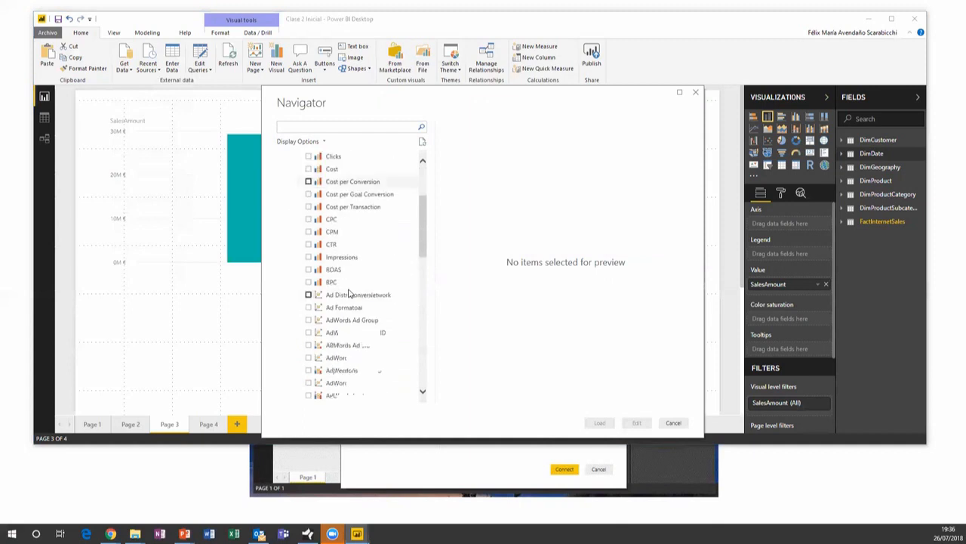
scroll(349, 292, down, 3)
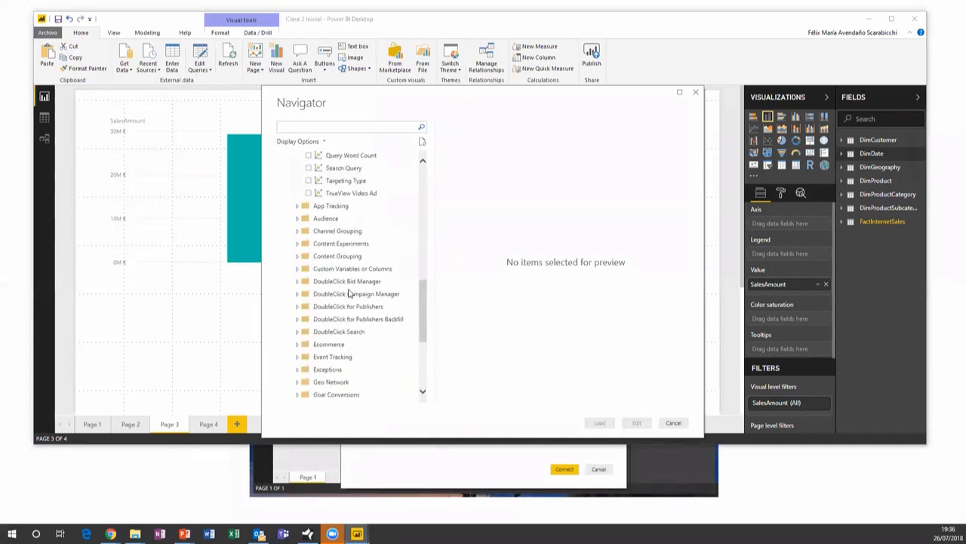
scroll(349, 293, up, 10)
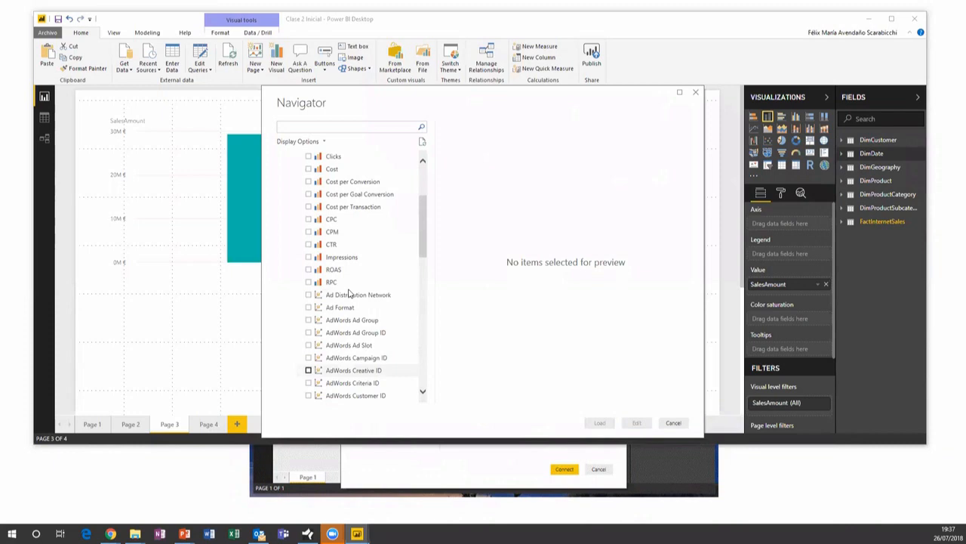
drag(424, 248, 427, 209)
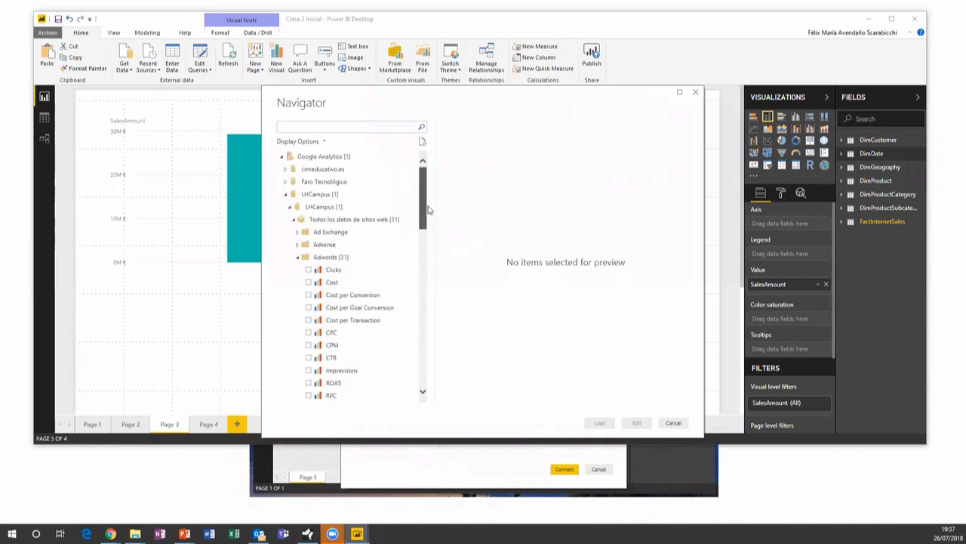
Collapse Adwords and cancel the Navigator without loading any data
click(298, 258)
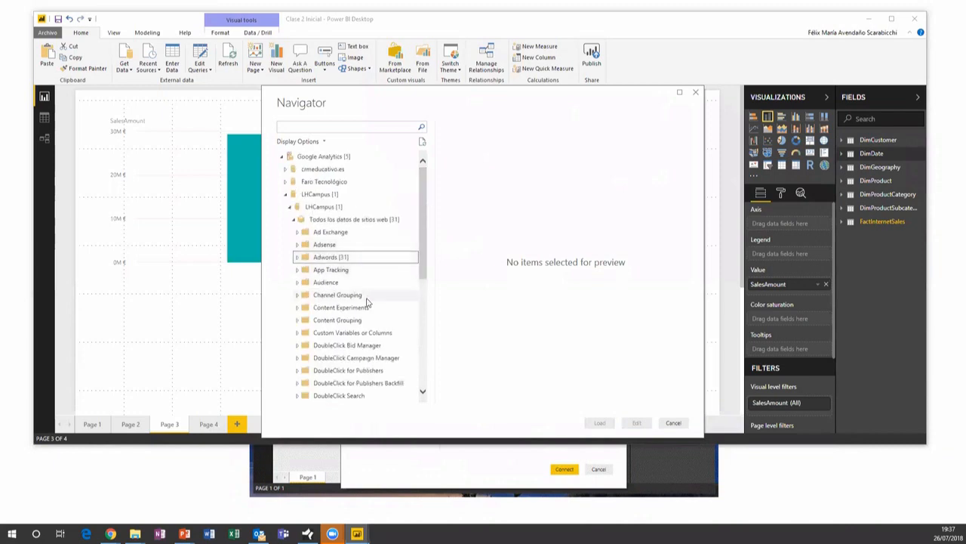
scroll(368, 301, down, 3)
scroll(362, 302, up, 1)
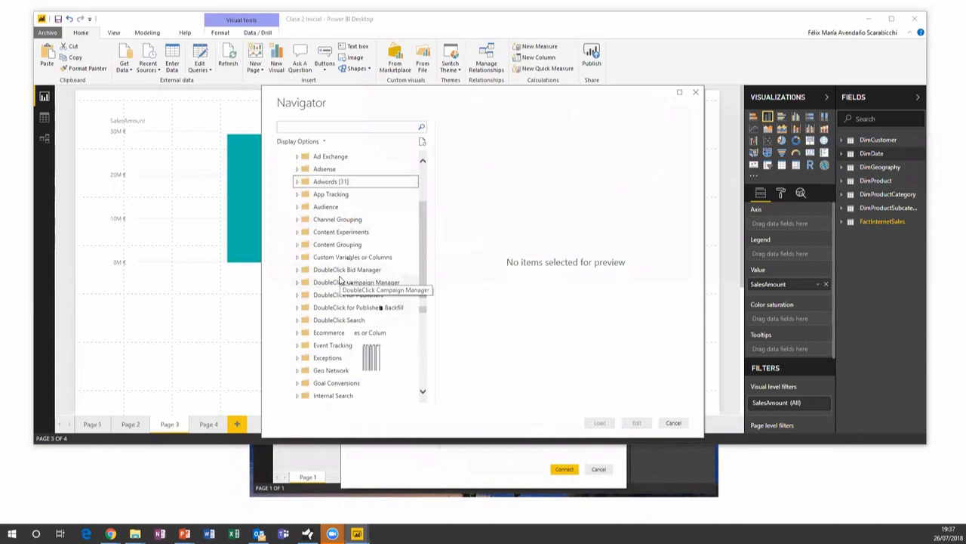
drag(423, 279, 435, 204)
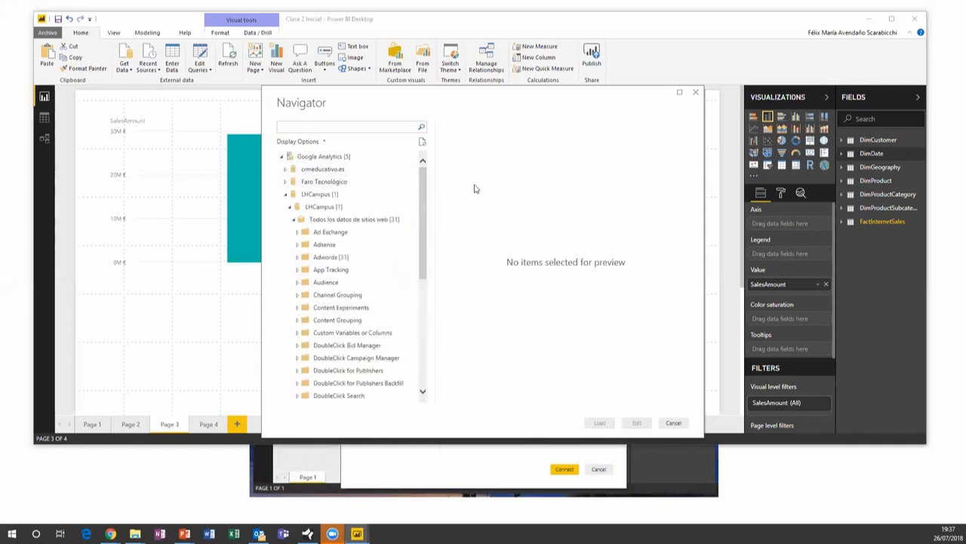
click(671, 422)
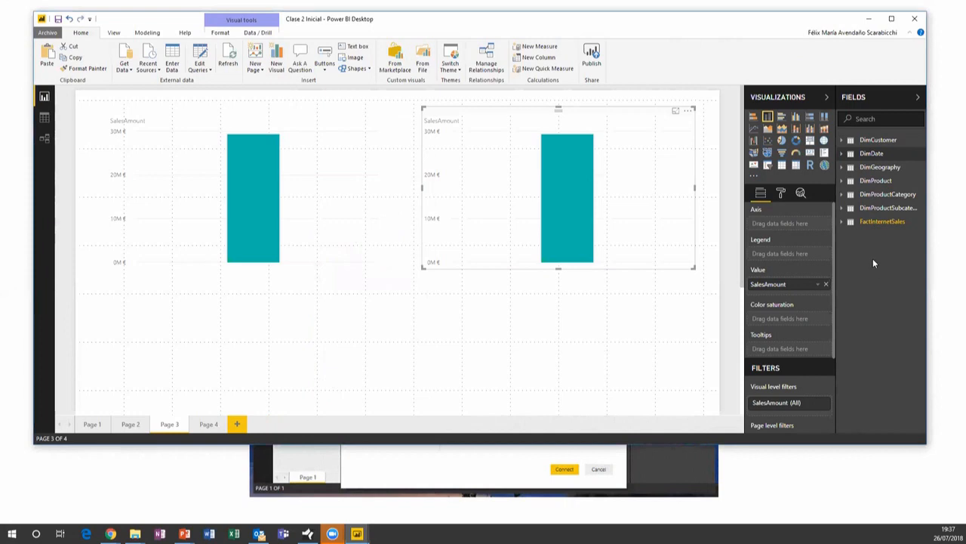
click(125, 66)
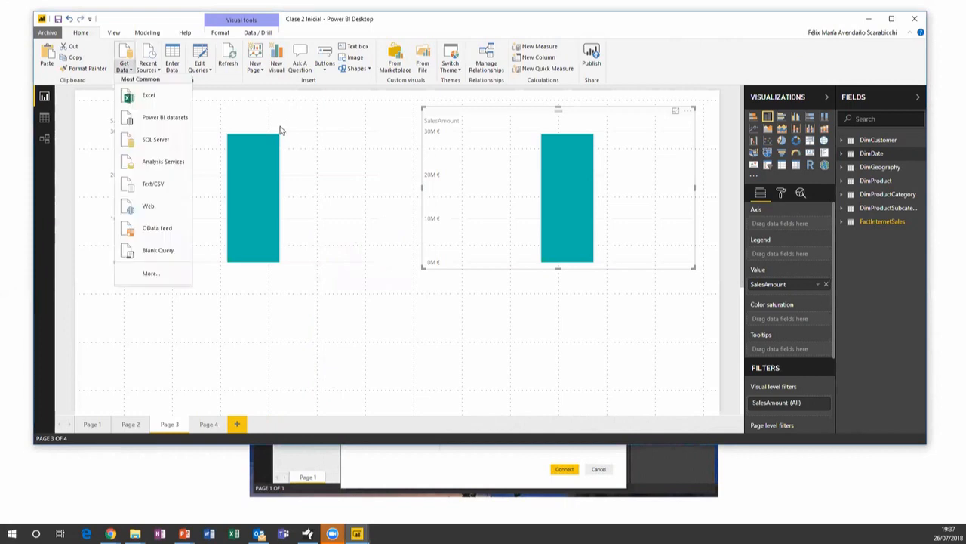
click(151, 272)
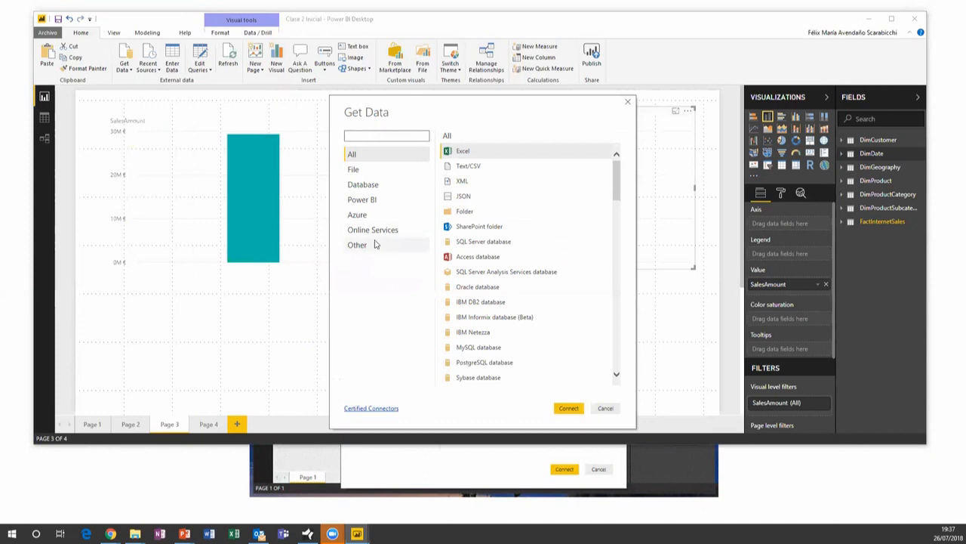
drag(614, 195, 617, 318)
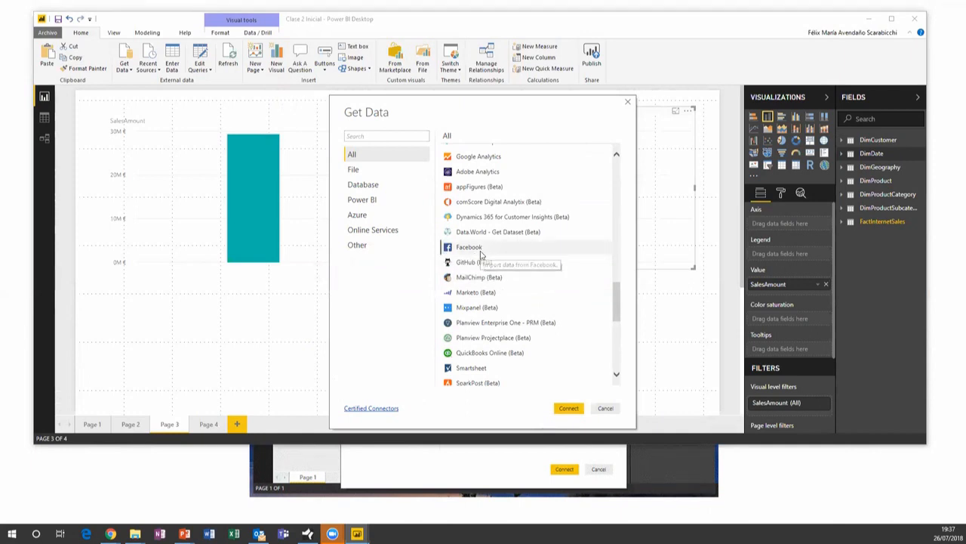
click(479, 254)
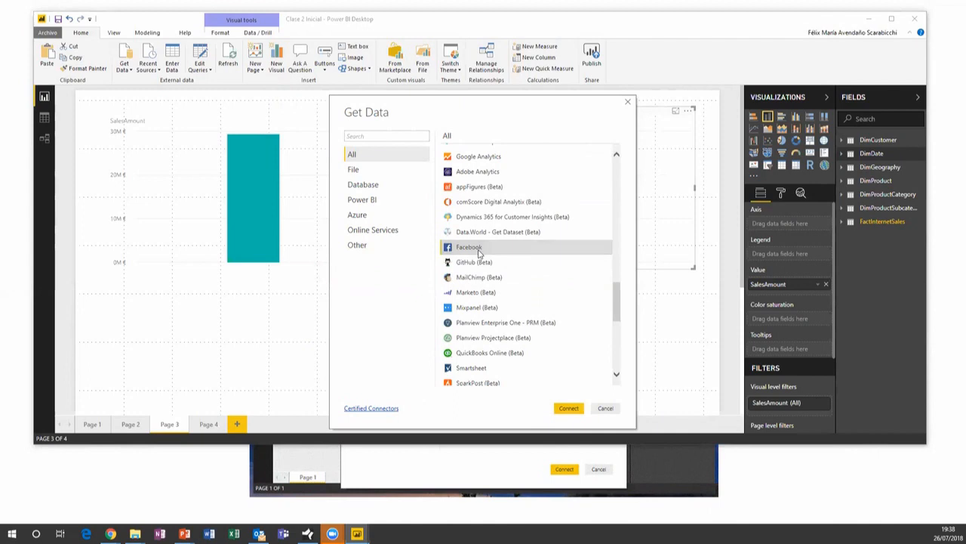
double_click(480, 254)
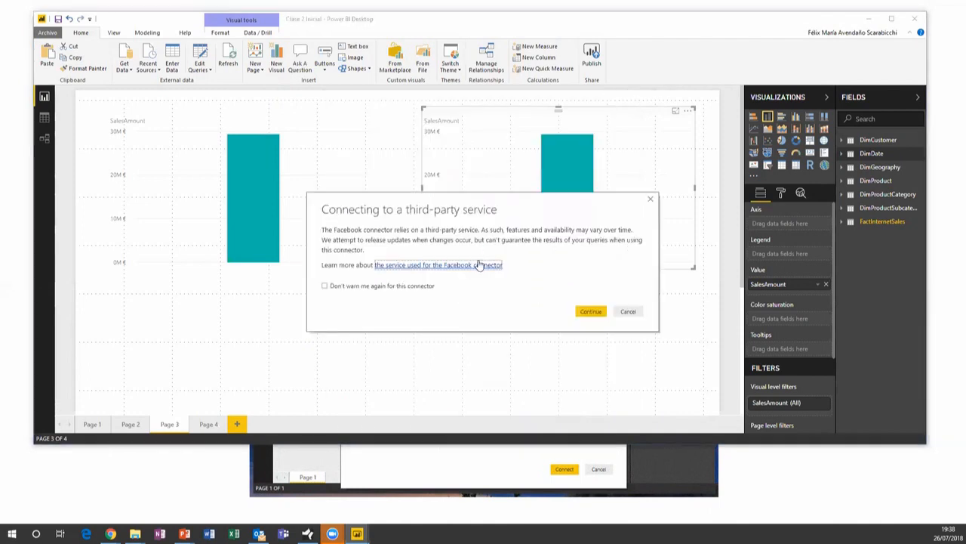
click(591, 311)
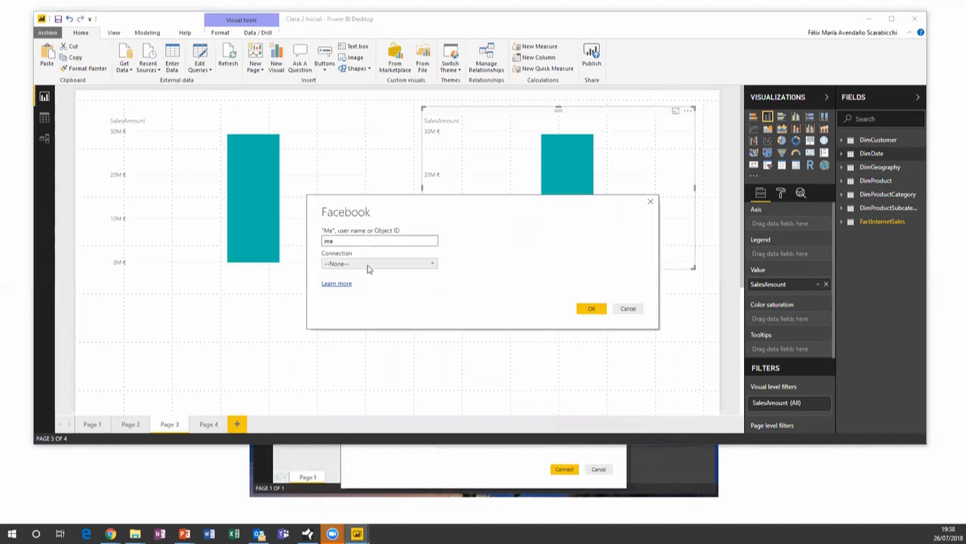
click(628, 309)
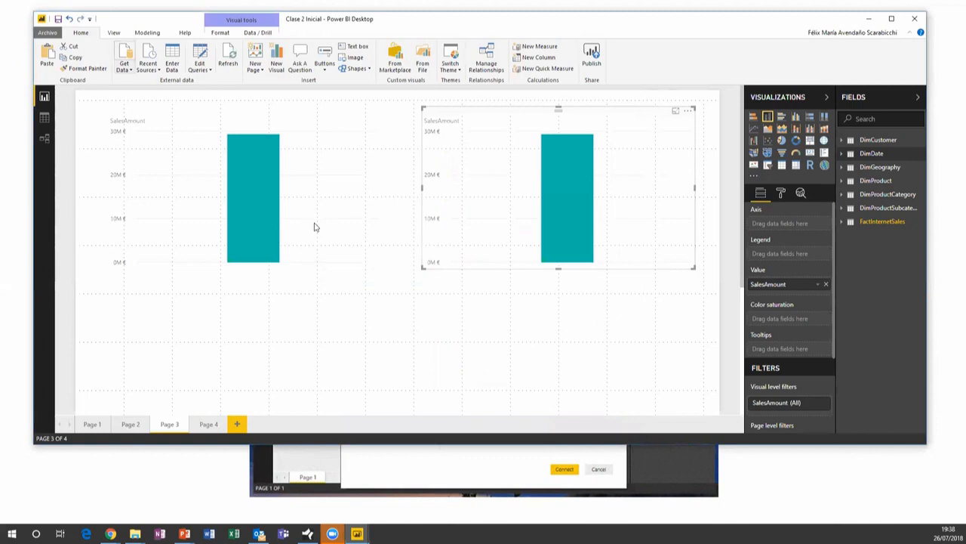
click(123, 61)
Open the full Get Data catalogue filtered to Other, then select Web and OData Feed
click(151, 274)
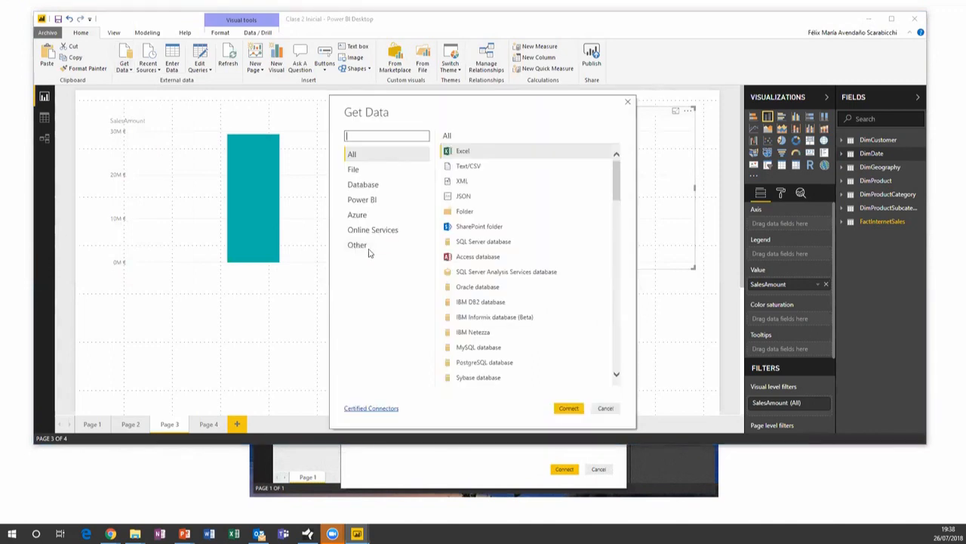
click(369, 250)
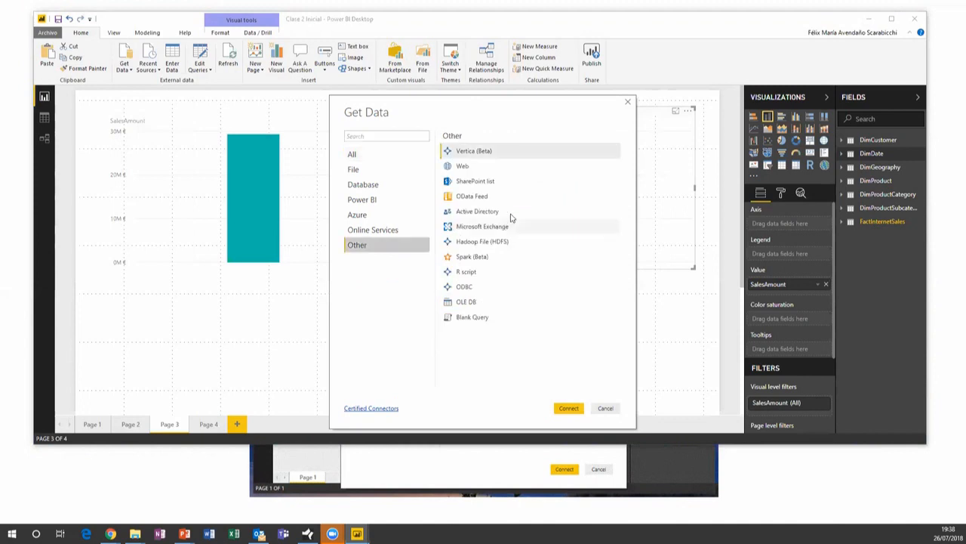
click(479, 168)
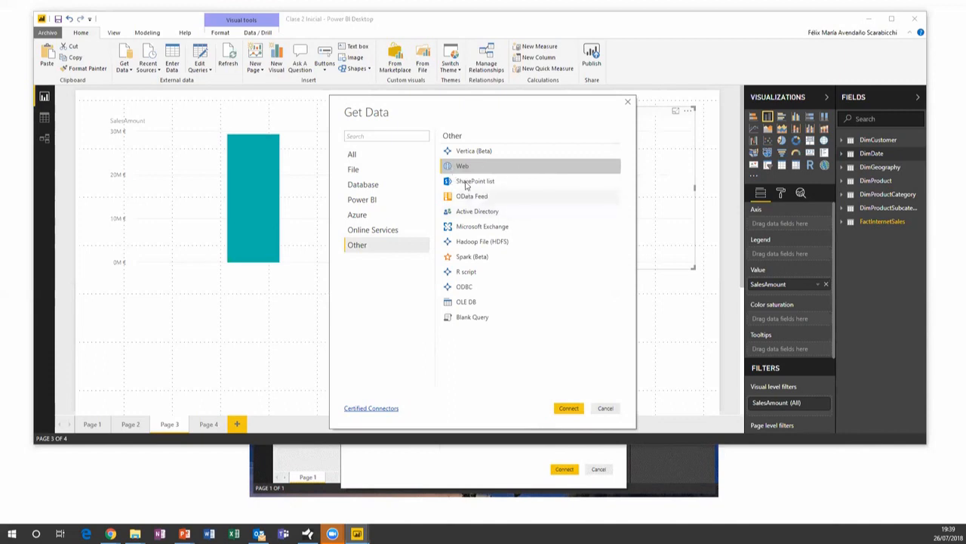
click(478, 199)
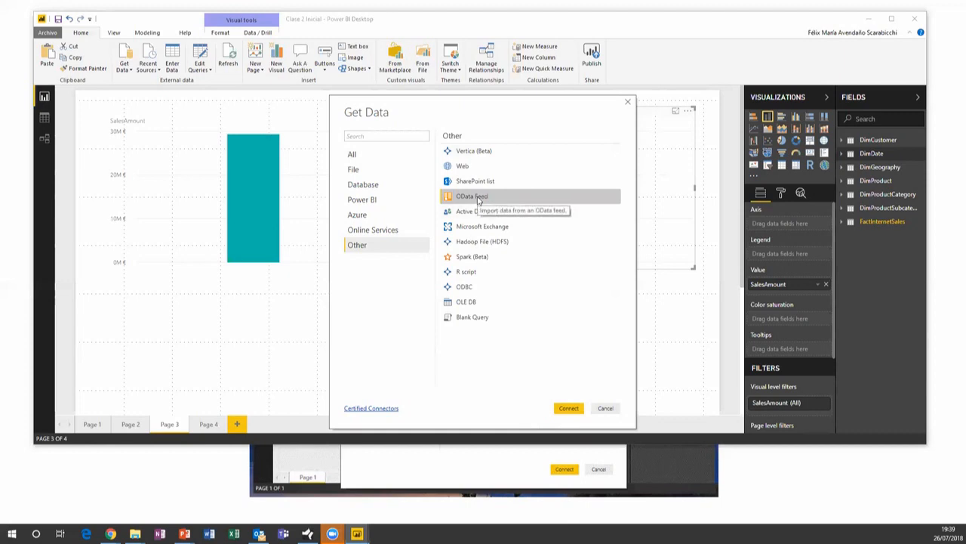
Review the OData Feed Basic and Advanced URL options, cancel, and deselect the SalesAmount chart
double_click(478, 200)
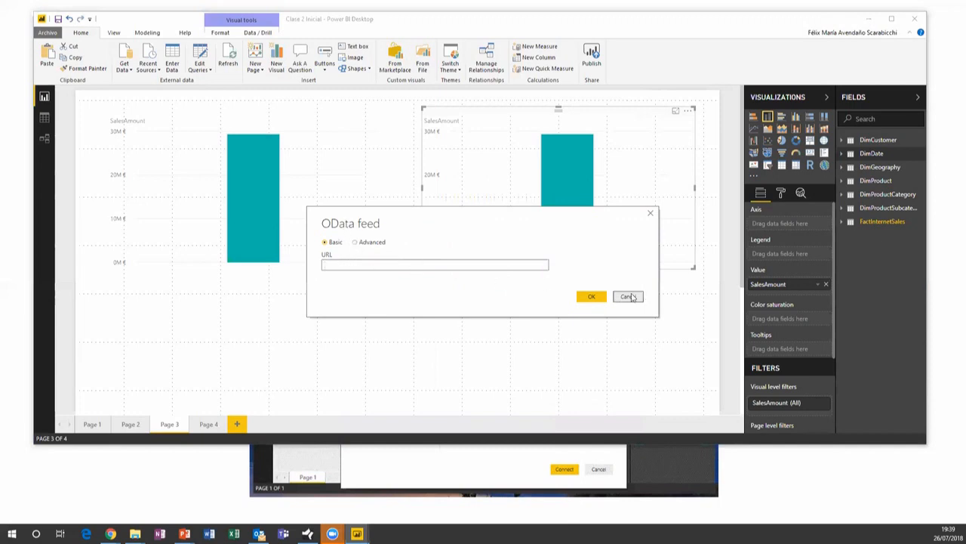
click(357, 244)
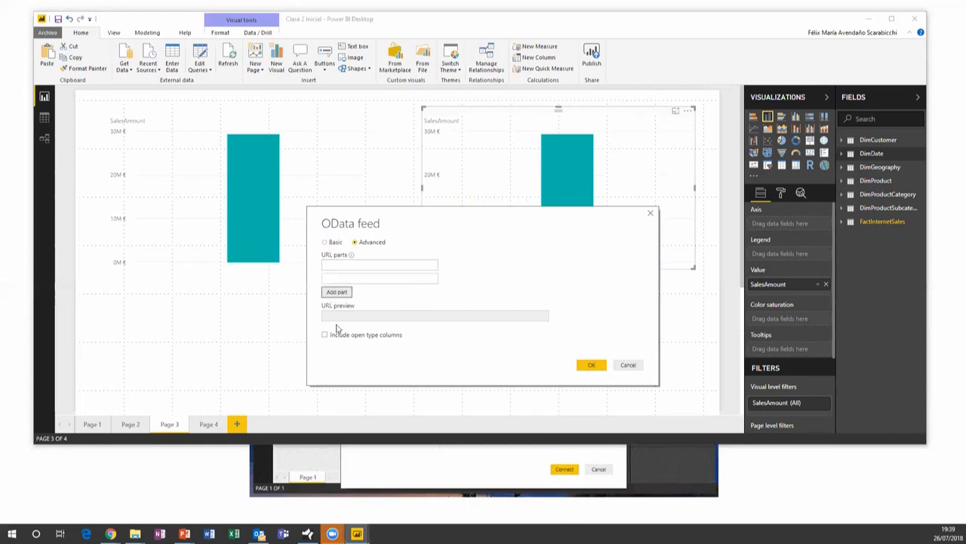
click(627, 366)
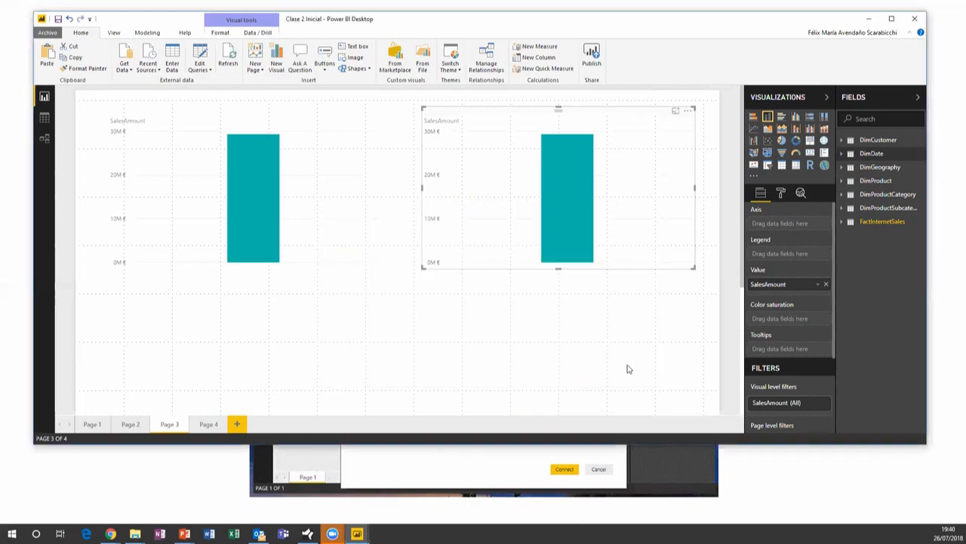
click(396, 192)
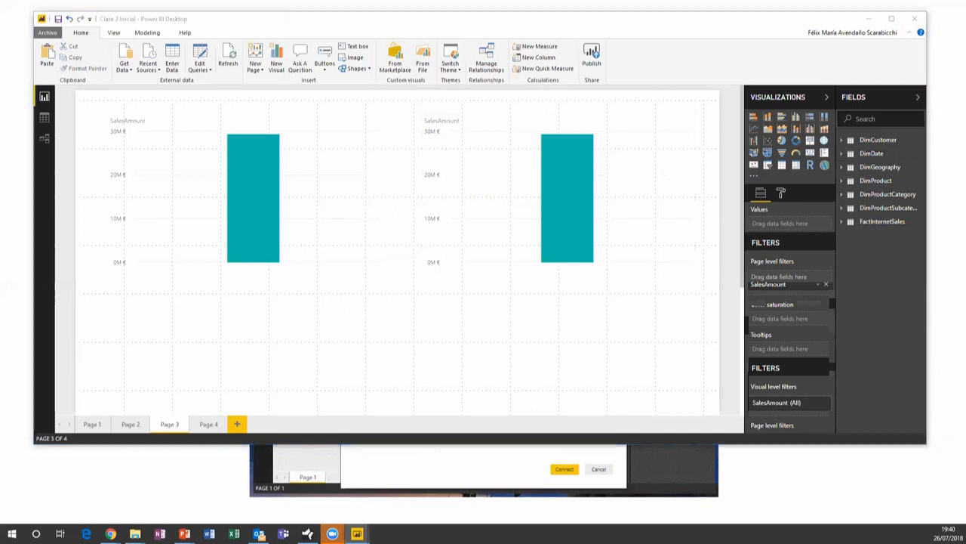
click(406, 308)
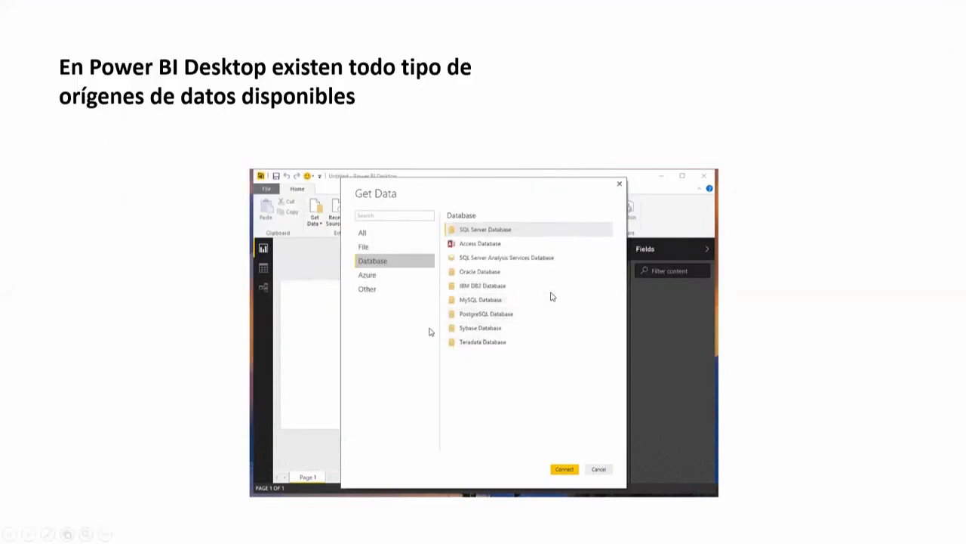
Advance the slideshow to the Importar versus DirectQuery slide
click(552, 297)
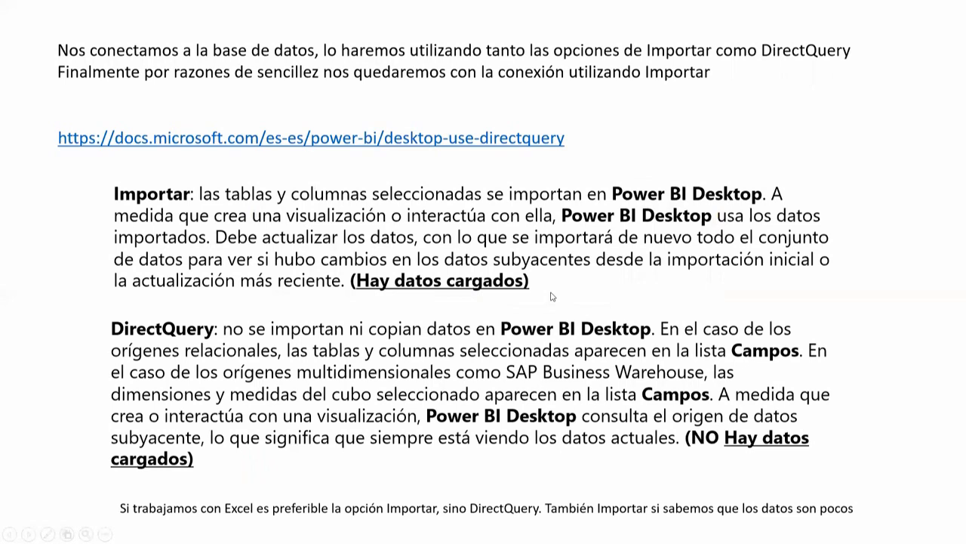
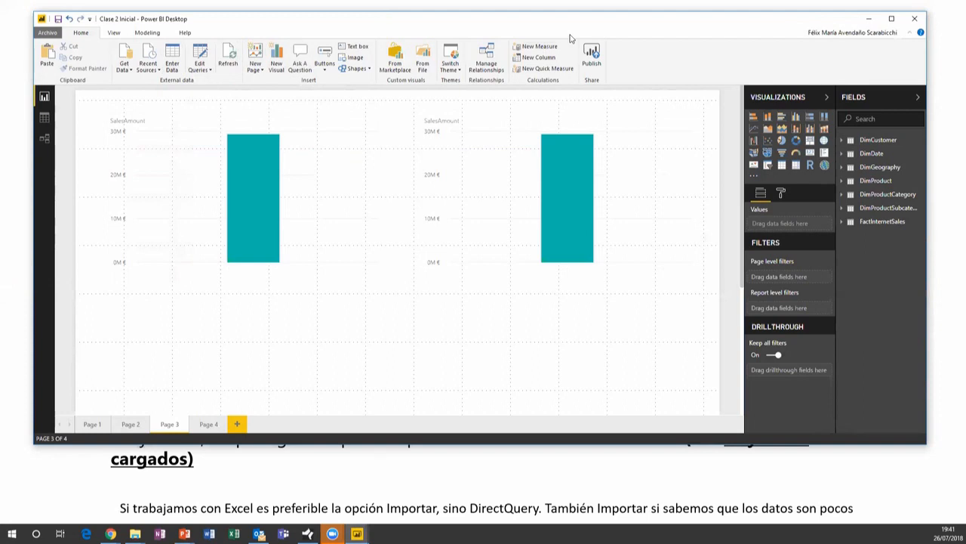
View DimDate's 3,652 imported rows in Data view, then minimize Power BI Desktop to show the slide
click(44, 117)
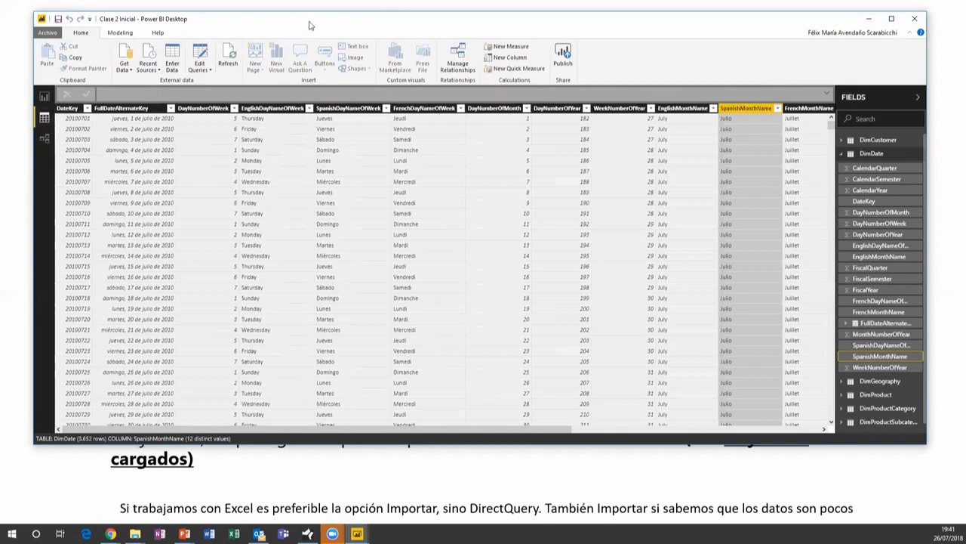
click(869, 18)
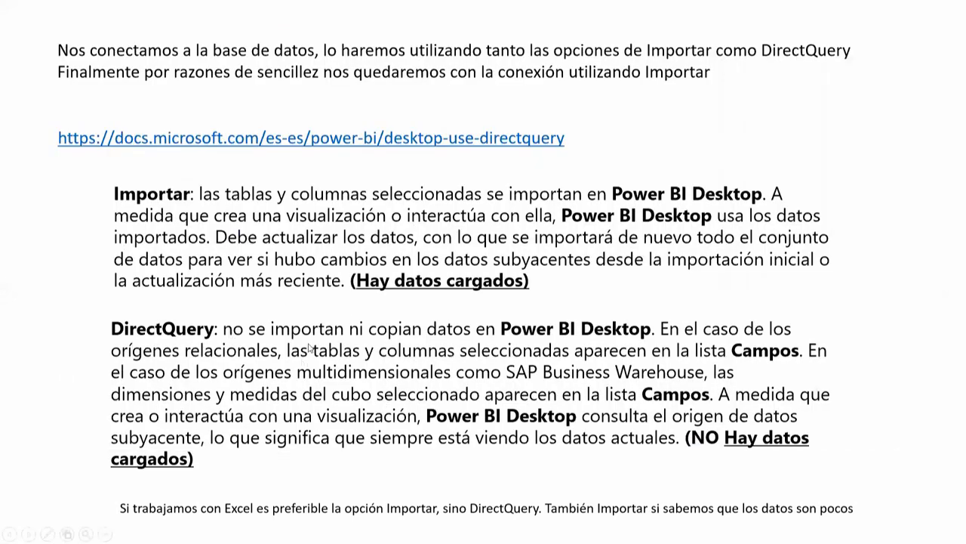
Advance the slides to 'Vamos a publicarlo', then step back to the visualization options slide
scroll(317, 347, down, 2)
scroll(317, 347, up, 2)
click(465, 282)
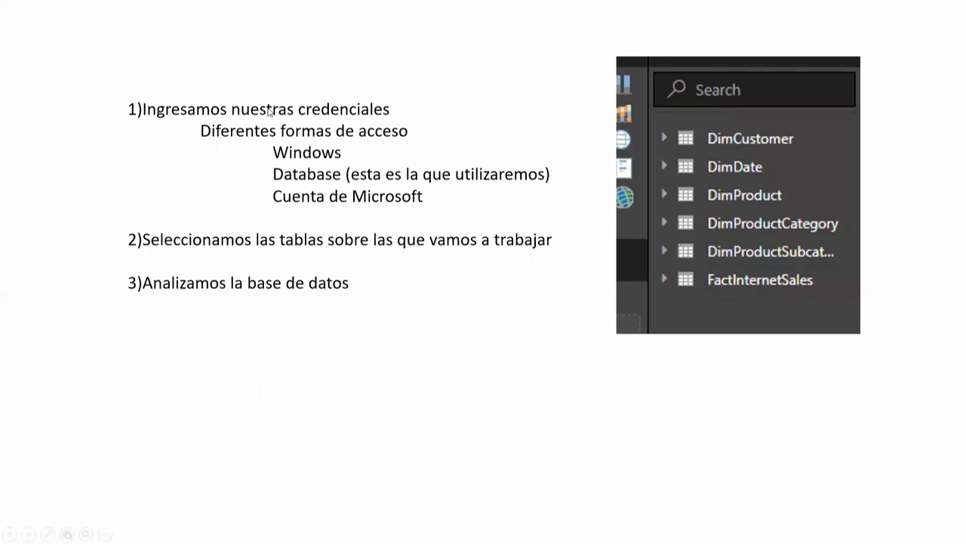
click(334, 142)
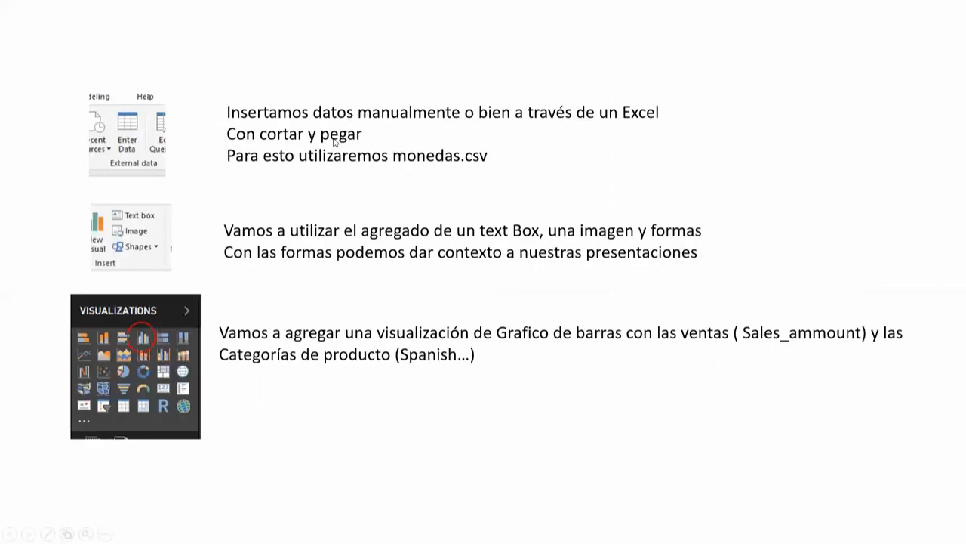
click(410, 319)
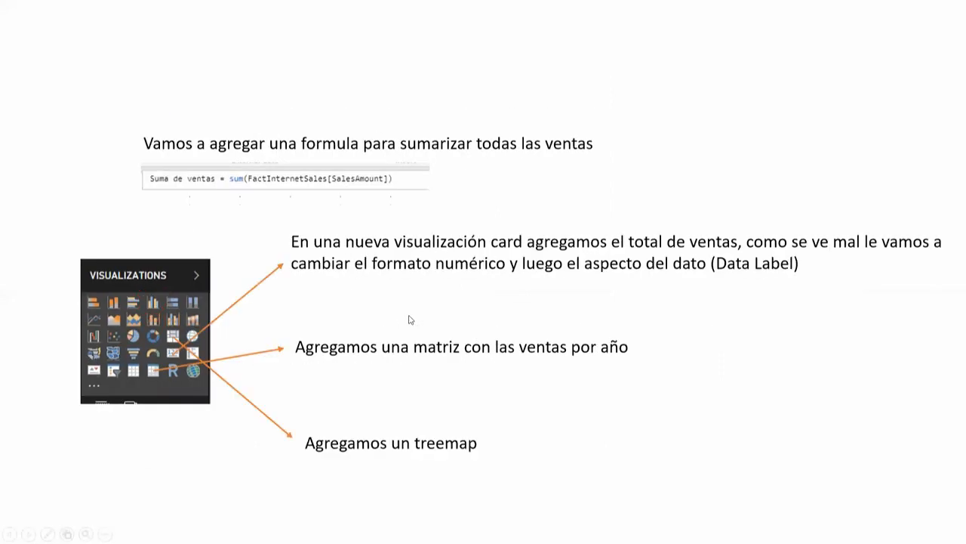
click(410, 319)
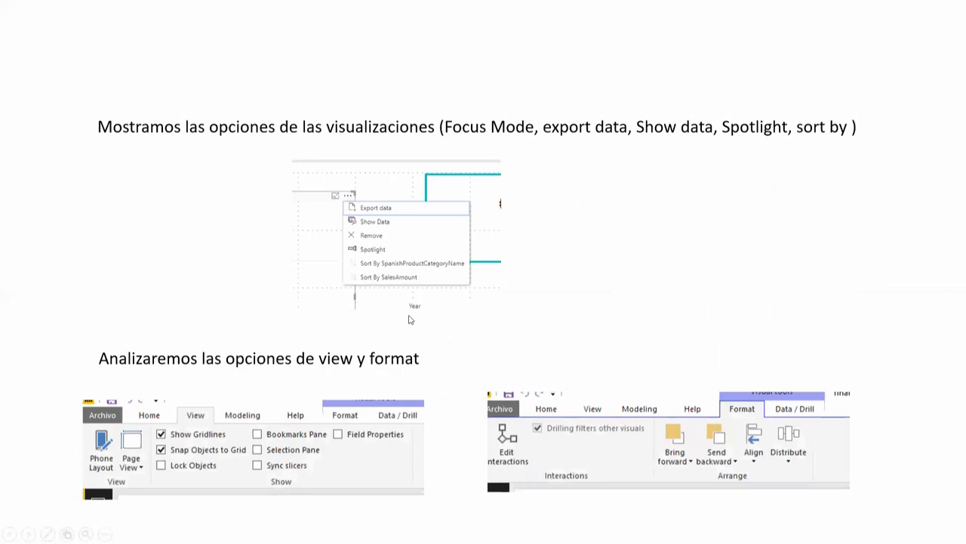
click(611, 202)
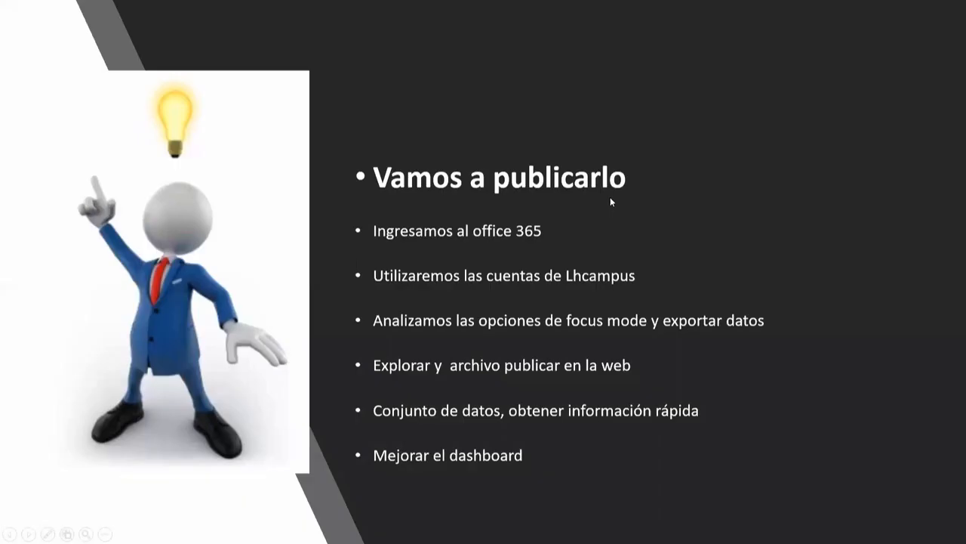
key(Left)
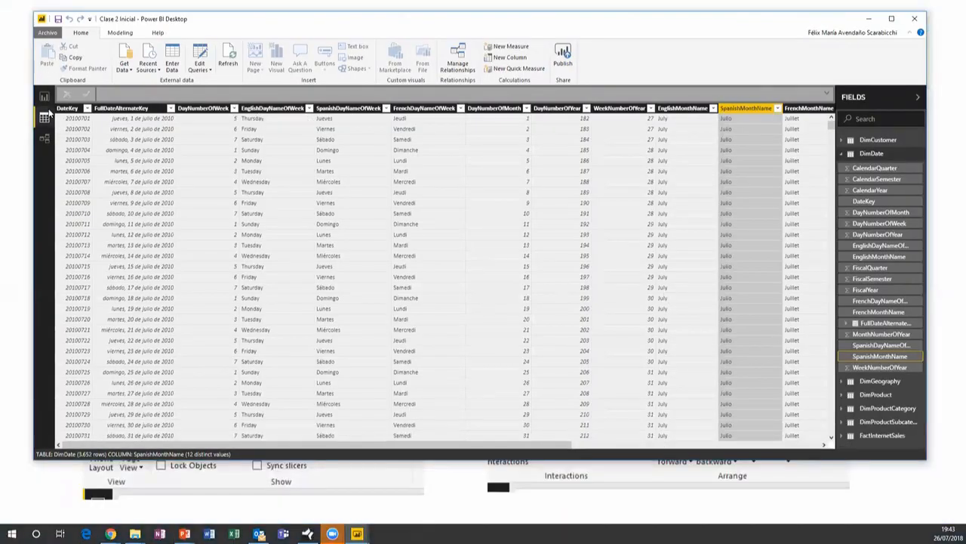
Close Clase 2 Inicial from Report view without saving, then switch to the other Power BI report
click(44, 96)
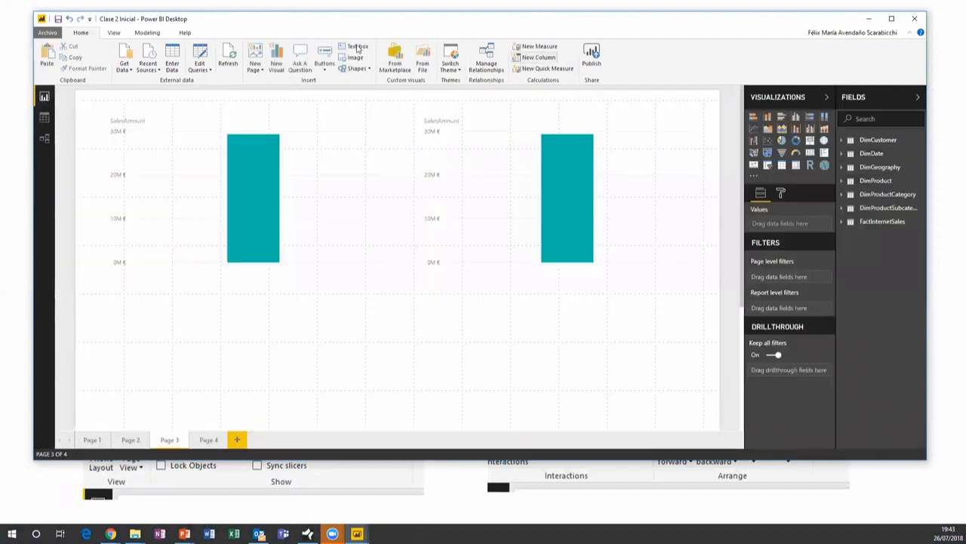
click(916, 18)
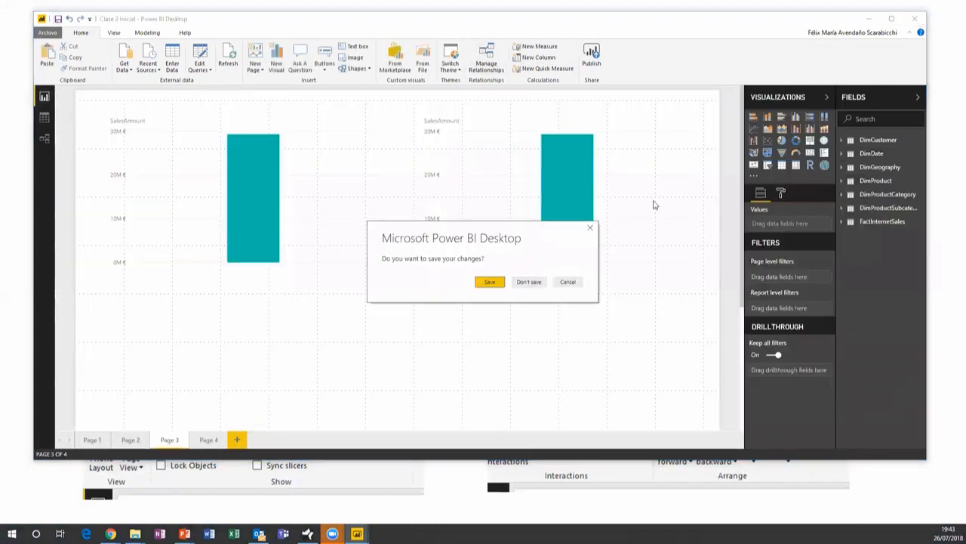
click(530, 281)
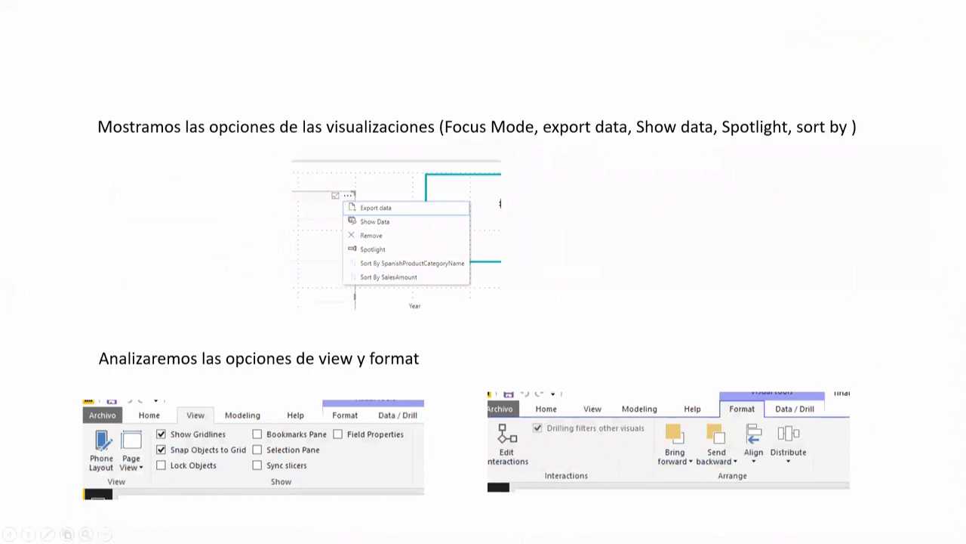
key(alt+Tab)
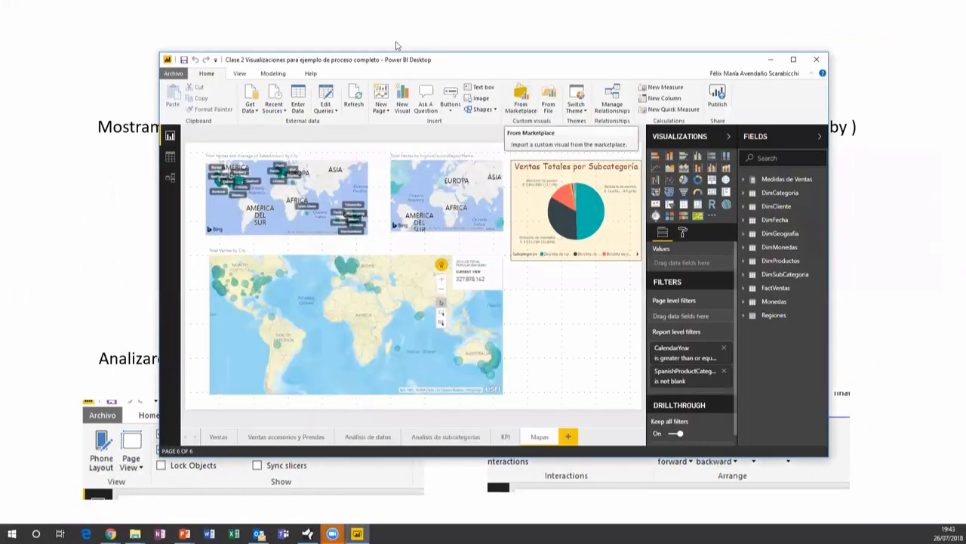
Show the Ventas page maximized and select the Ventas Totales Por Año bar chart
click(218, 437)
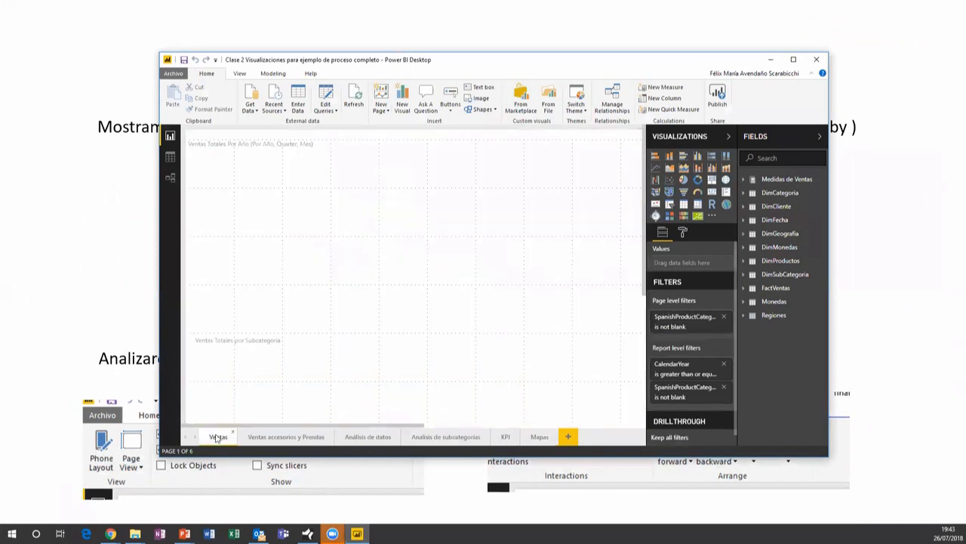
click(794, 60)
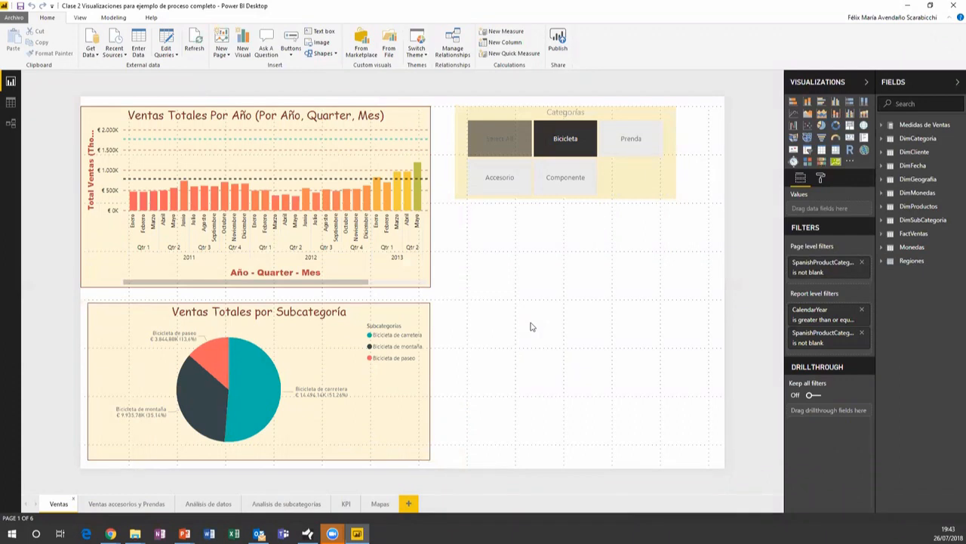
click(305, 117)
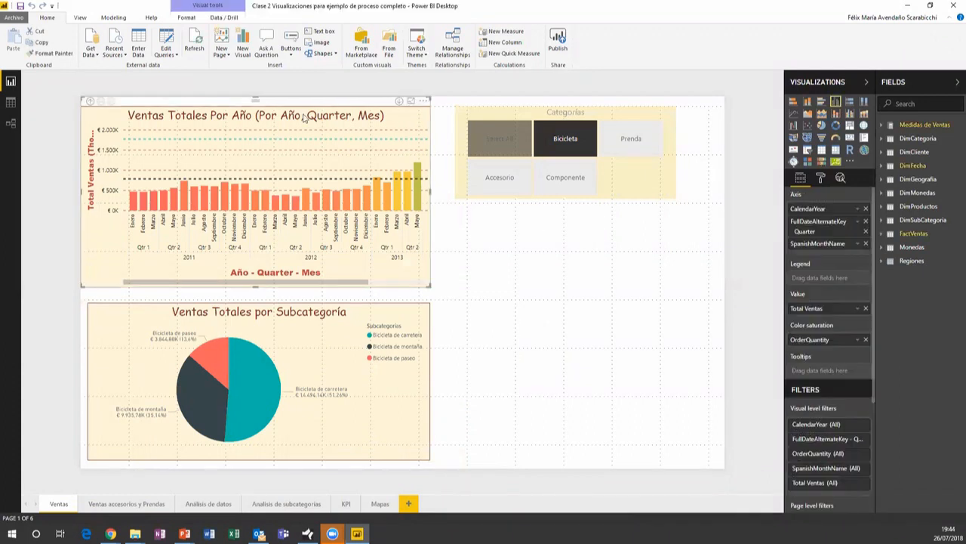
click(521, 104)
click(358, 107)
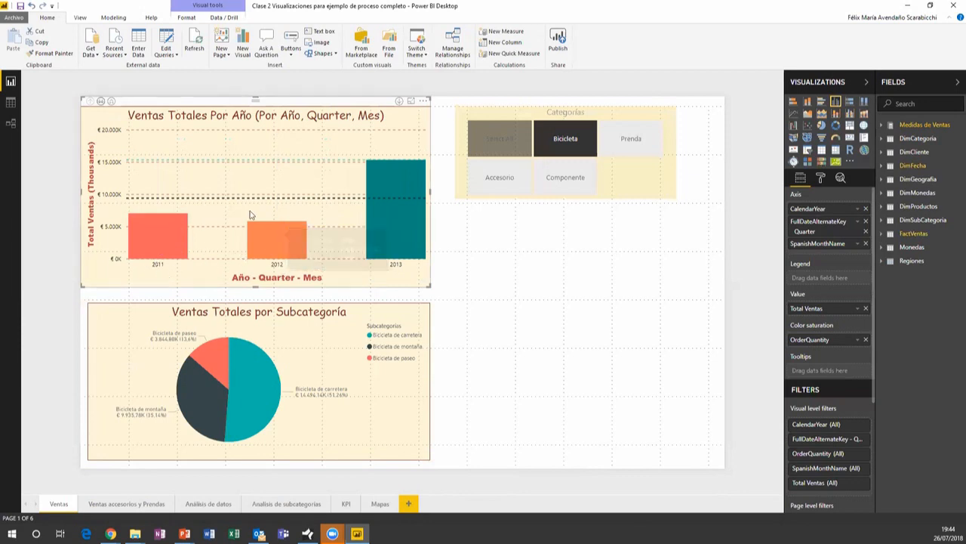
Drill 2011 into quarters and months, back up to years, then down to quarters Qtr 1–Qtr 4
click(185, 240)
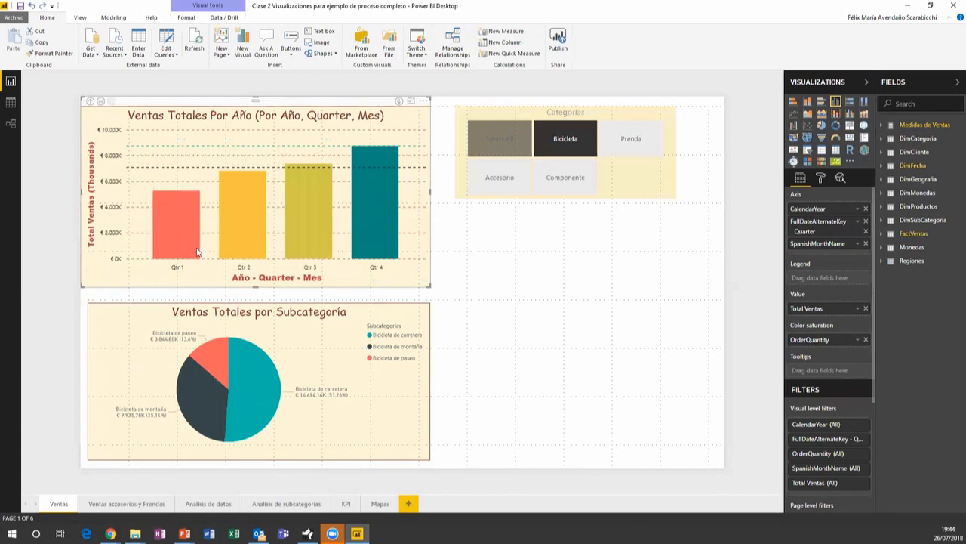
click(196, 251)
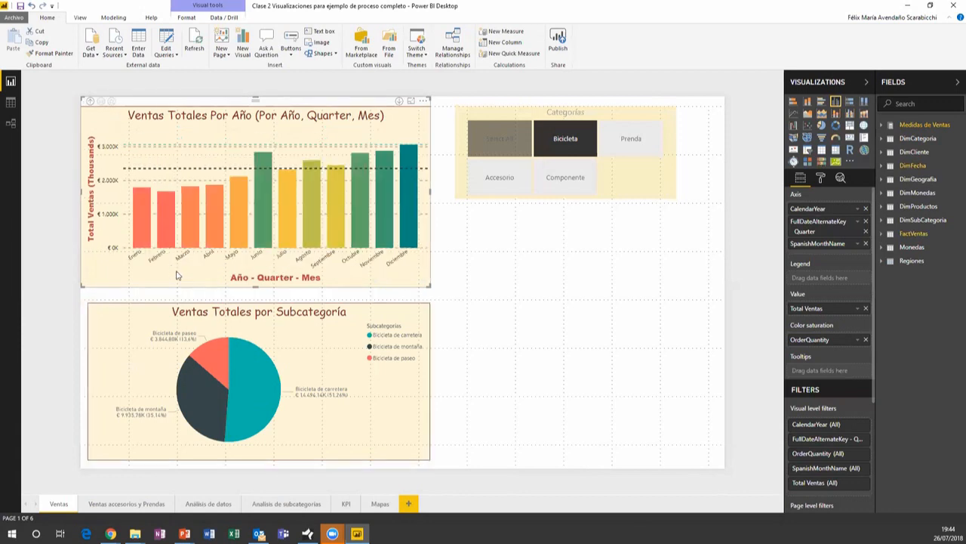
right_click(215, 218)
right_click(216, 219)
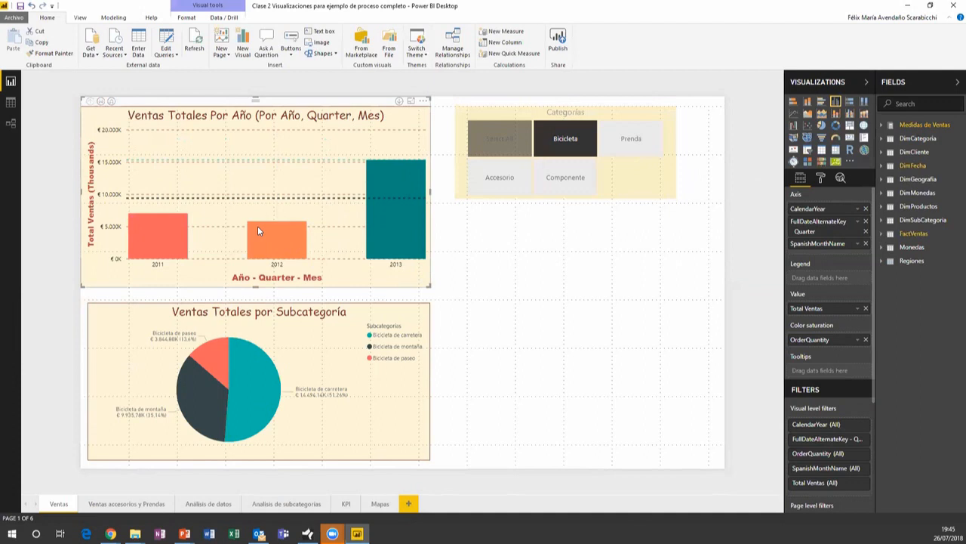
click(159, 223)
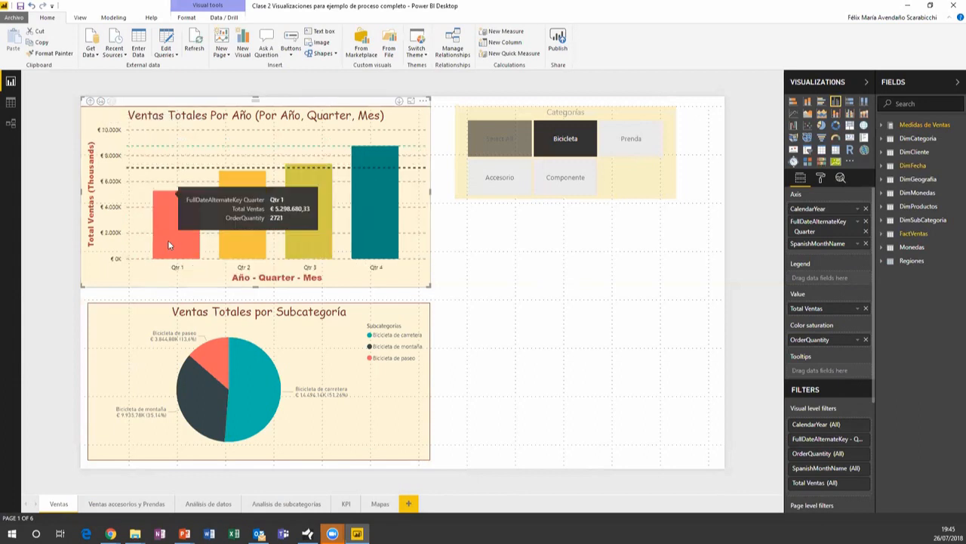
click(90, 100)
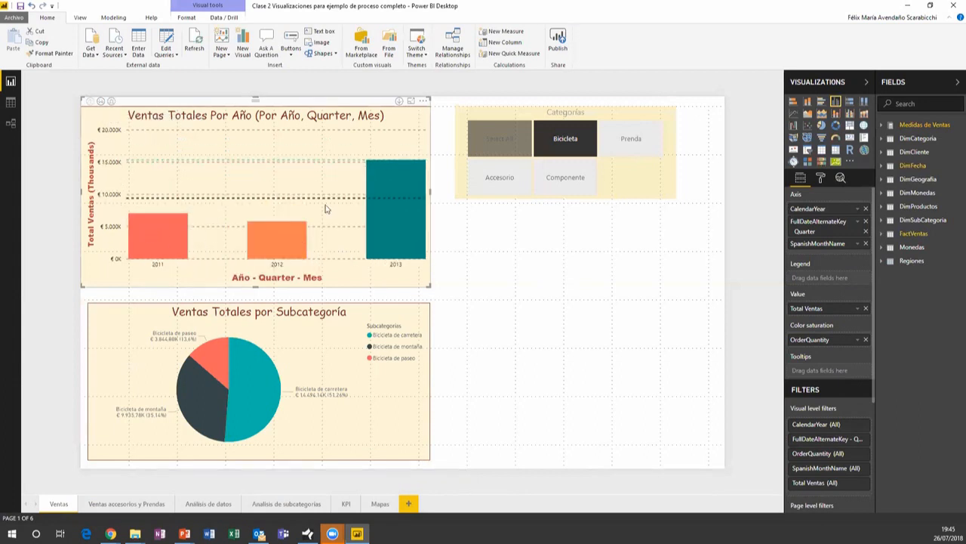
click(254, 245)
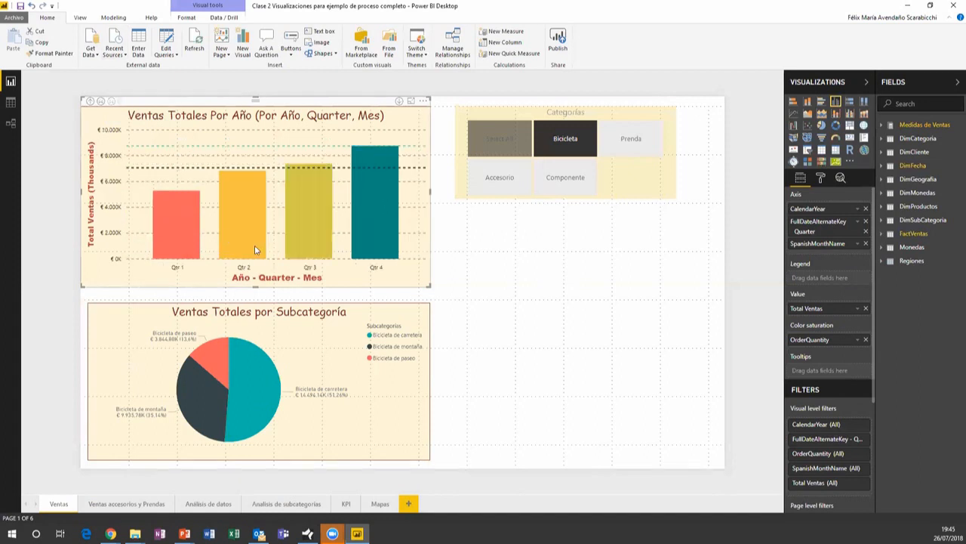
Drill the sales chart up from quarters to the 2011, 2012 and 2013 yearly bars
mouse_move(369, 218)
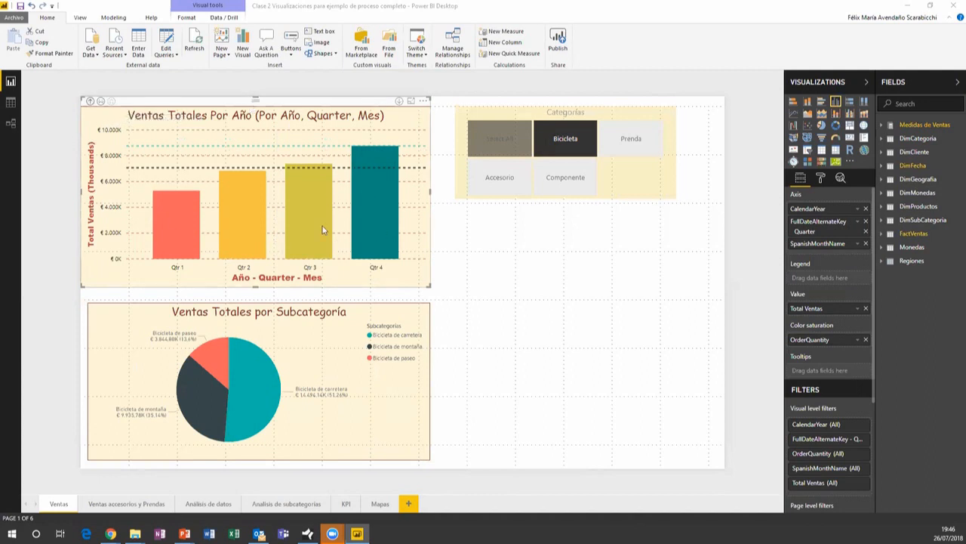
click(89, 101)
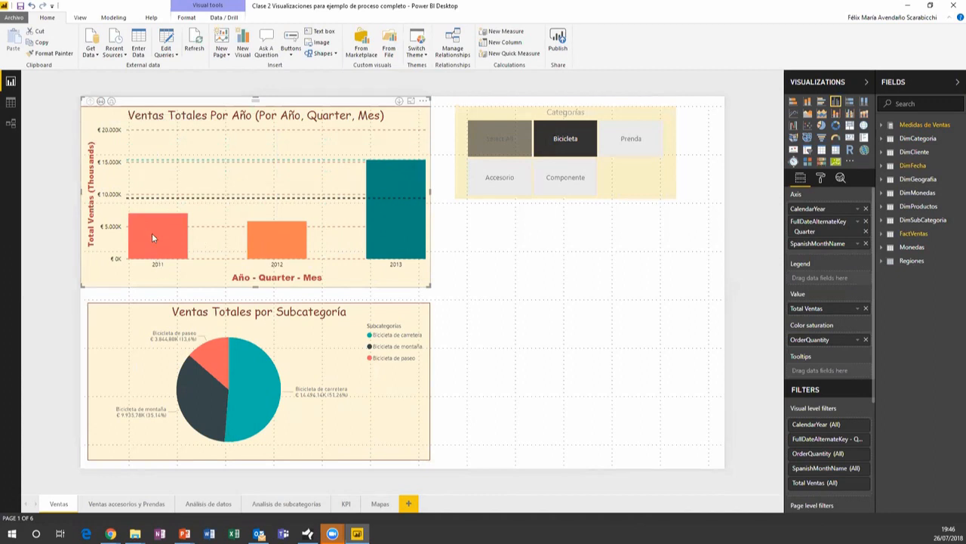
click(101, 101)
Return the sales chart to years, then expand all years down to quarters
click(90, 101)
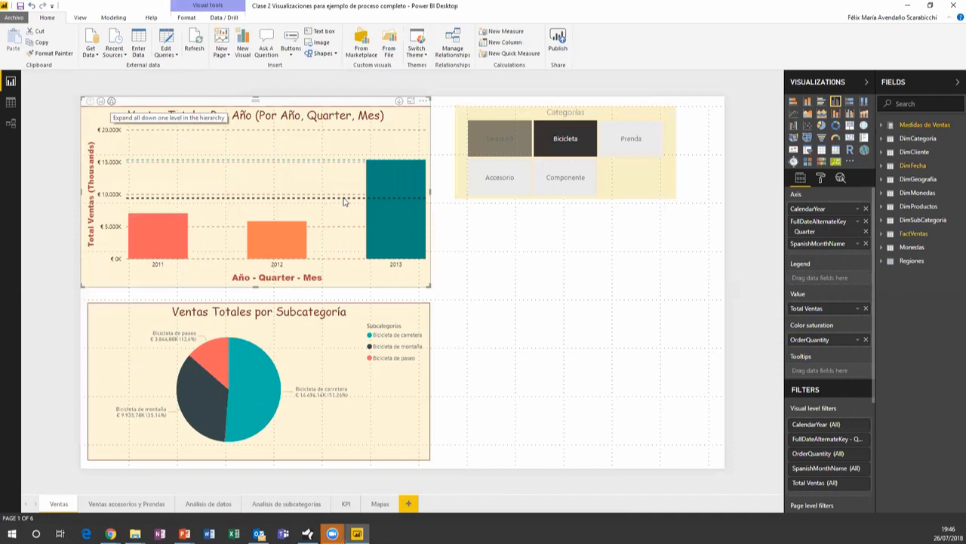
click(111, 101)
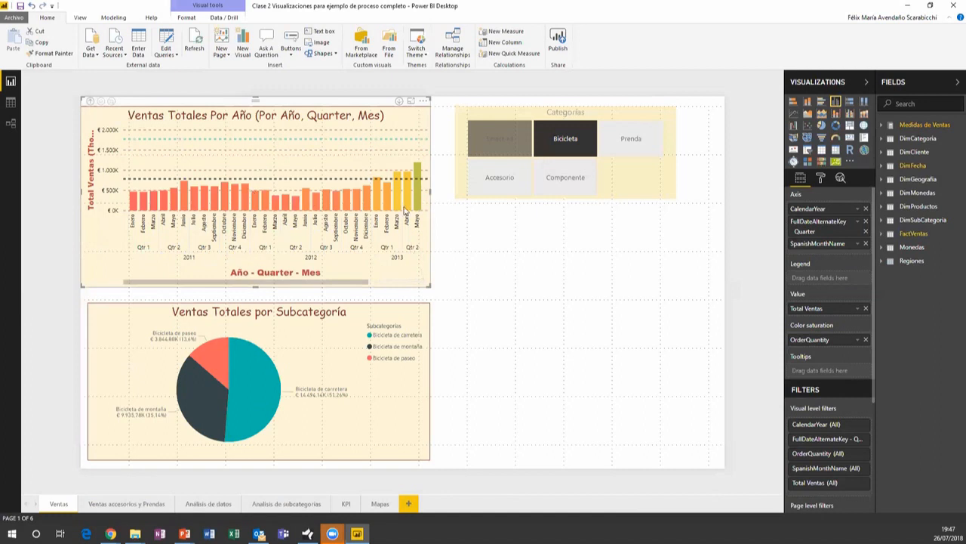
mouse_move(394, 207)
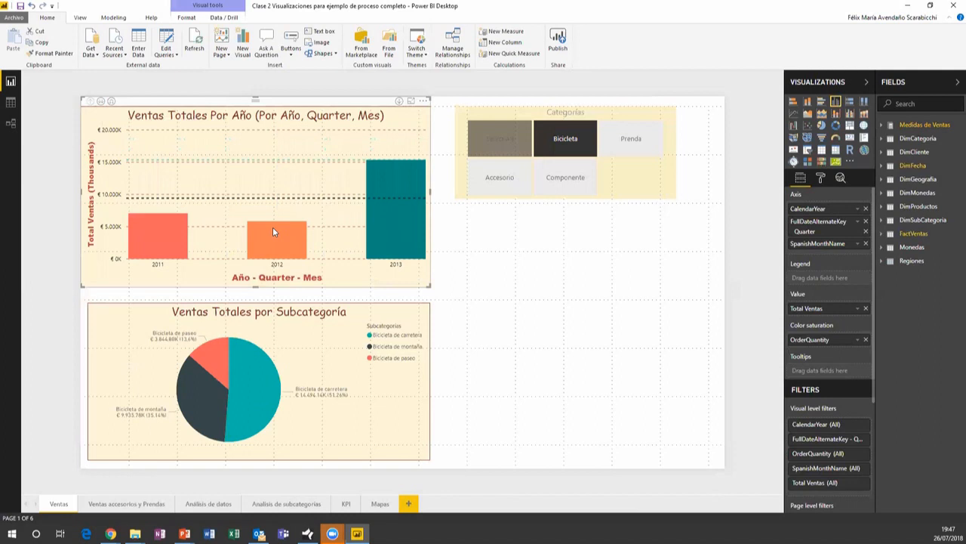
With drill-down on, view 2012's quarters, then drill 2013 Qtr 3 into Julio, Agosto and Septiembre
click(400, 101)
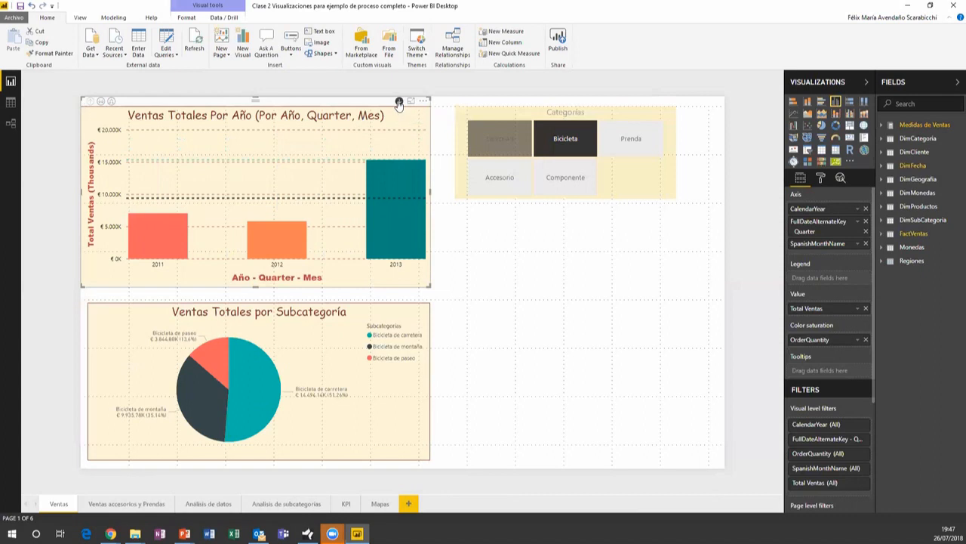
mouse_move(287, 240)
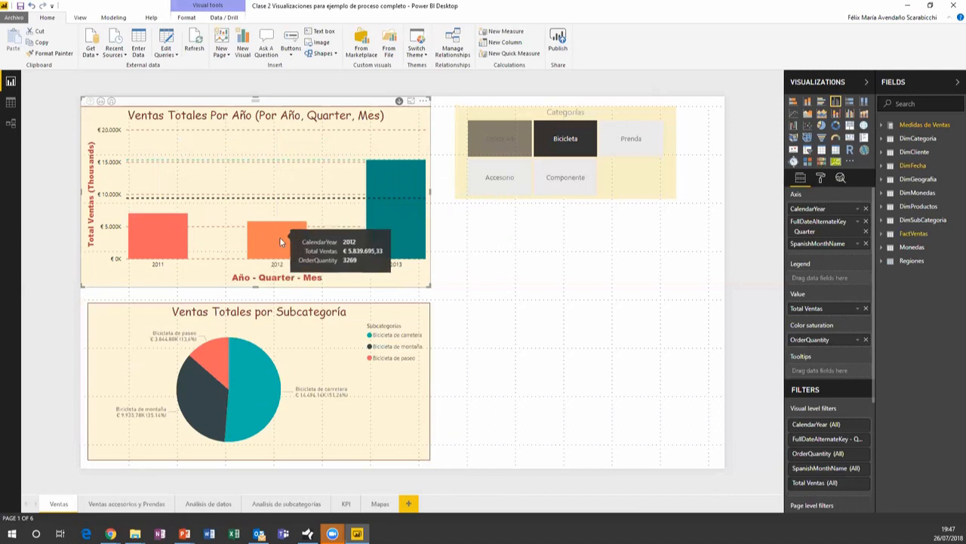
click(279, 240)
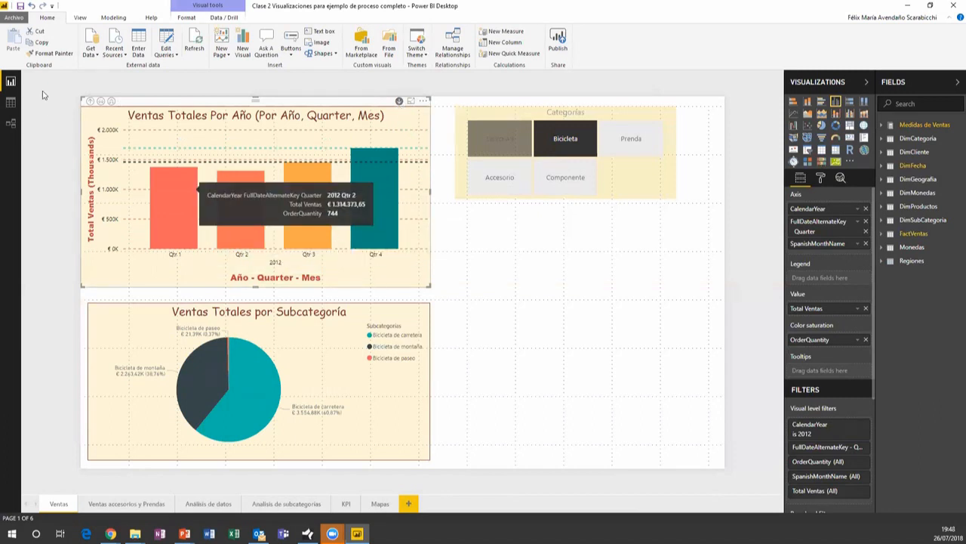
click(90, 101)
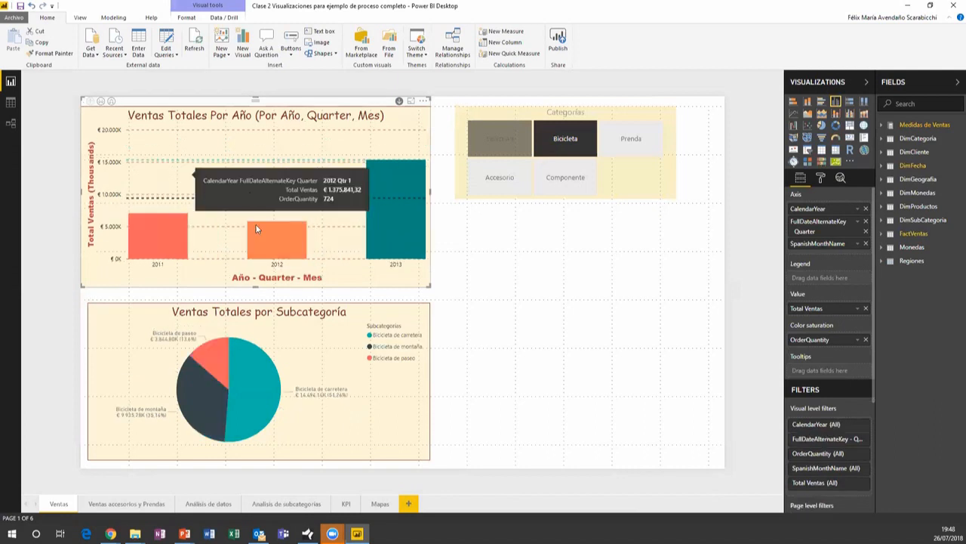
click(392, 237)
click(315, 227)
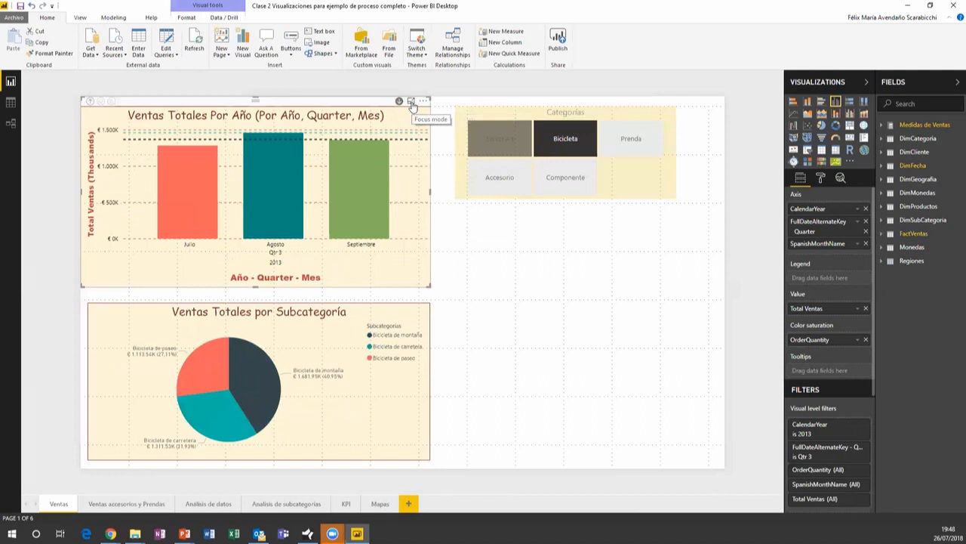
click(411, 103)
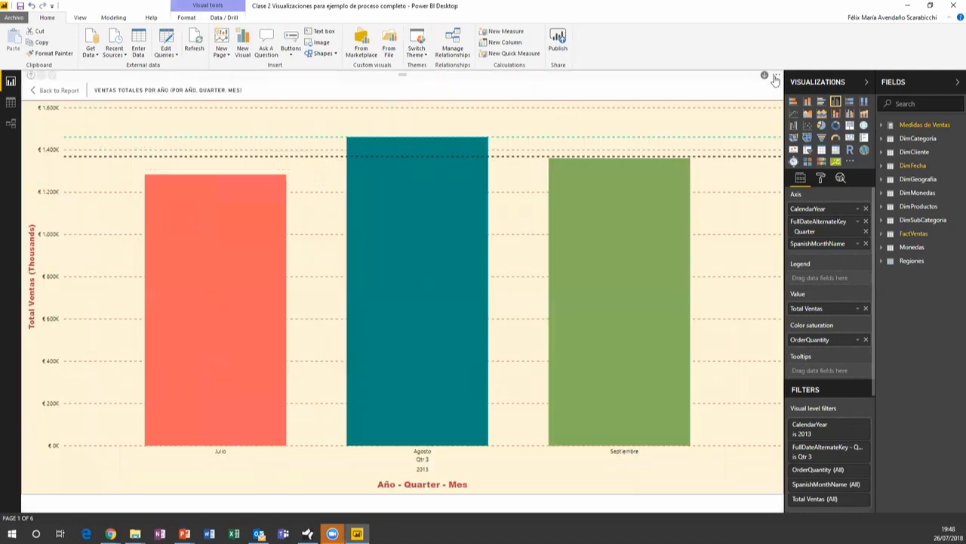
click(55, 94)
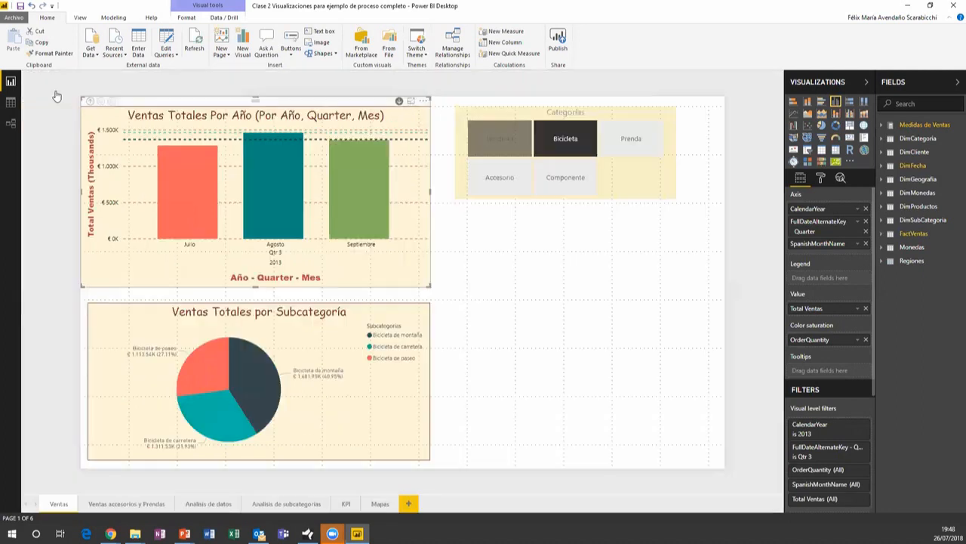
click(424, 101)
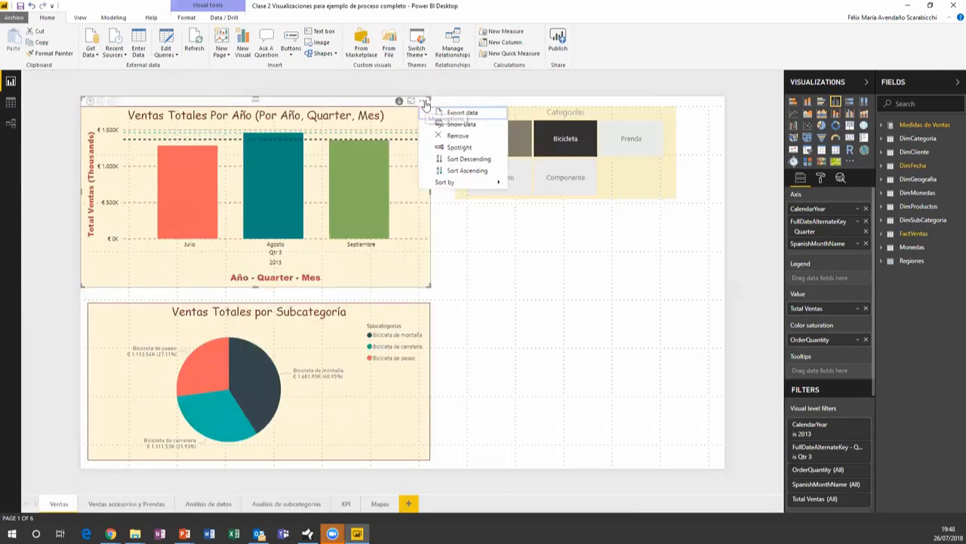
click(460, 124)
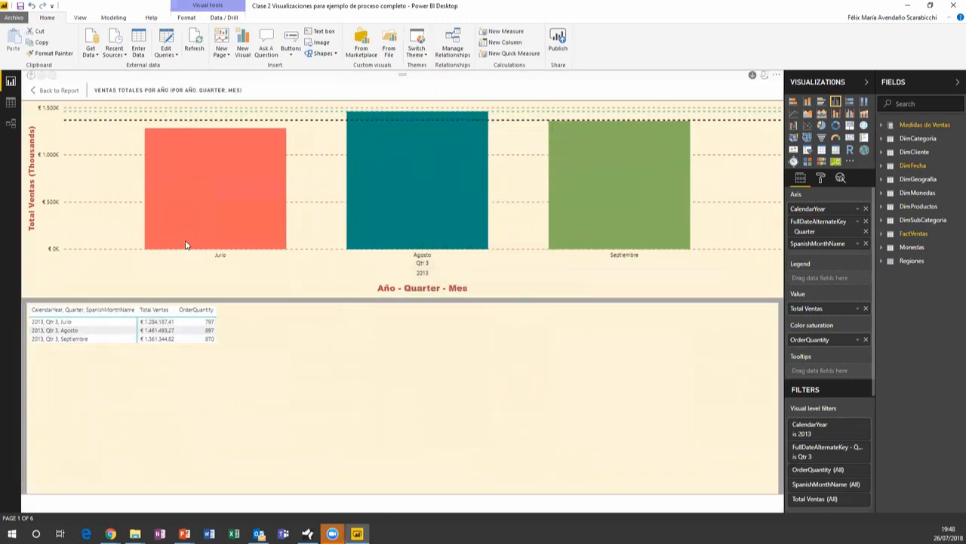
click(159, 323)
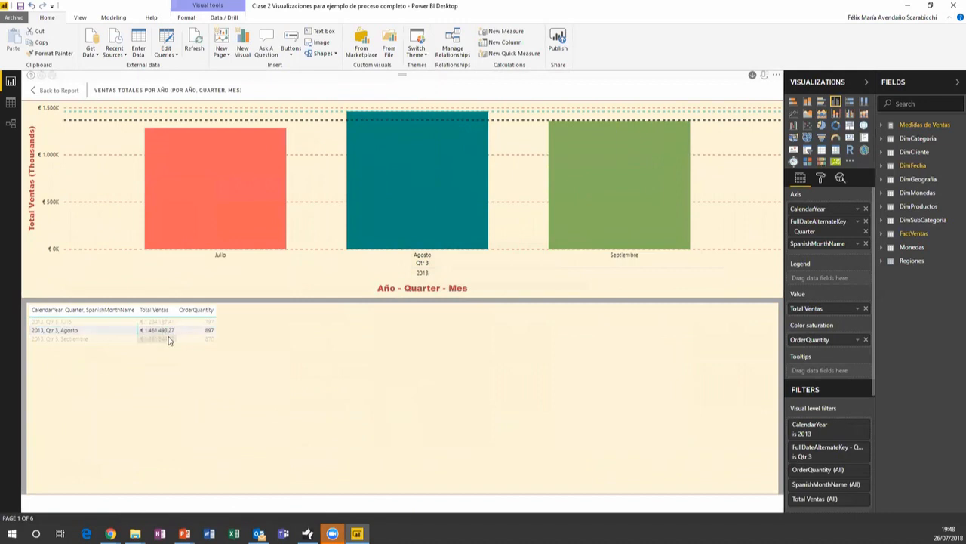
click(158, 339)
click(159, 321)
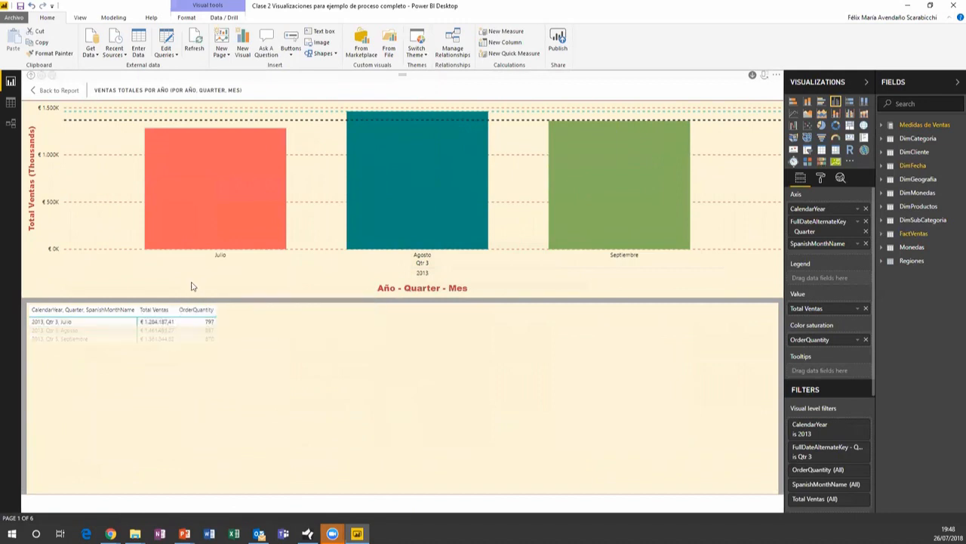
click(196, 309)
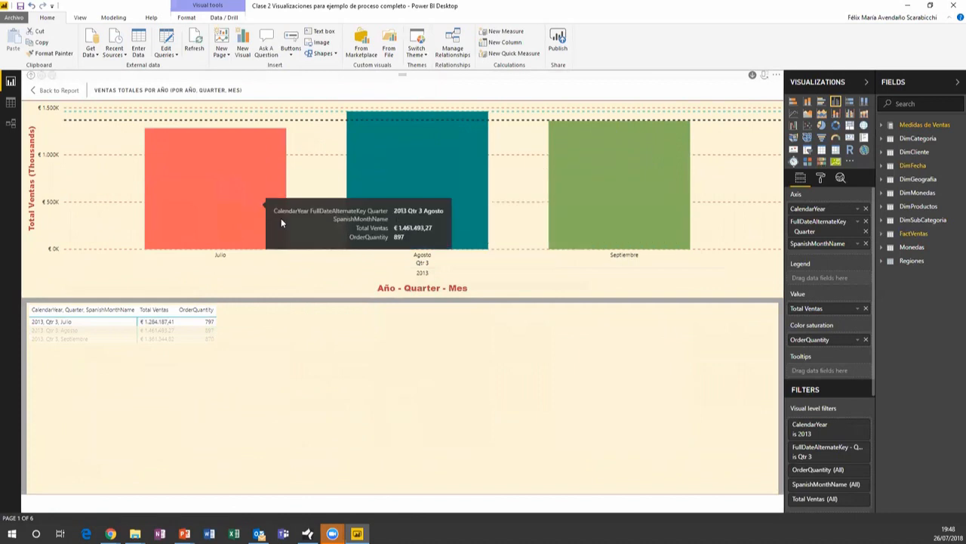
click(34, 86)
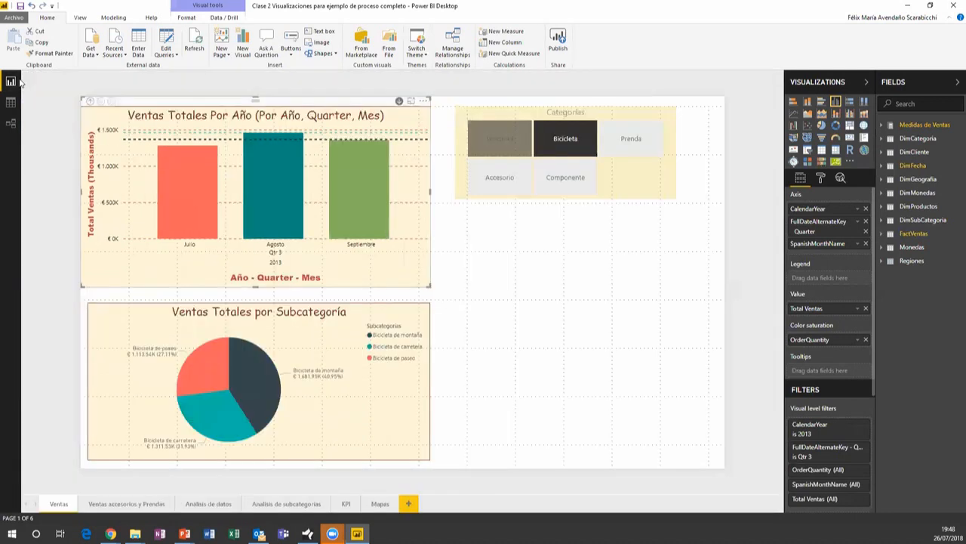
click(425, 102)
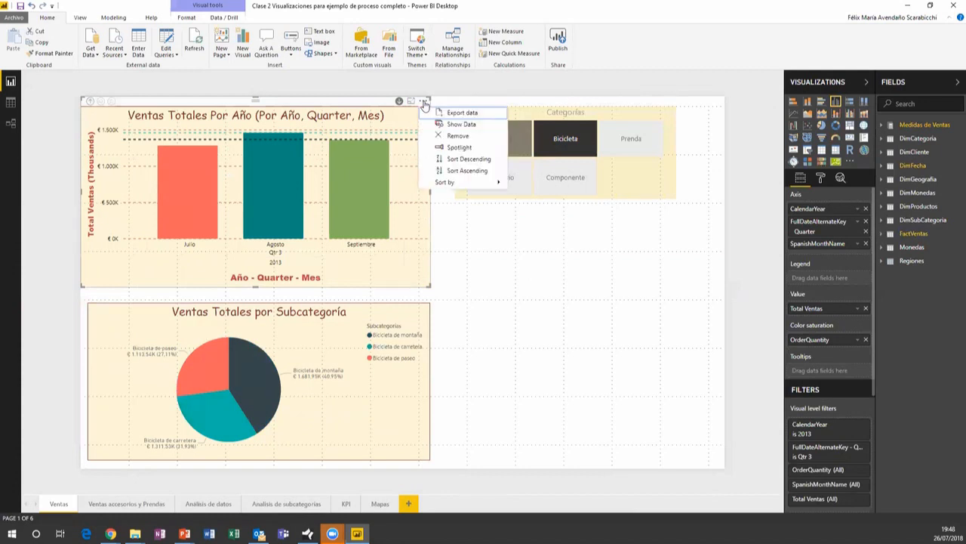
mouse_move(469, 185)
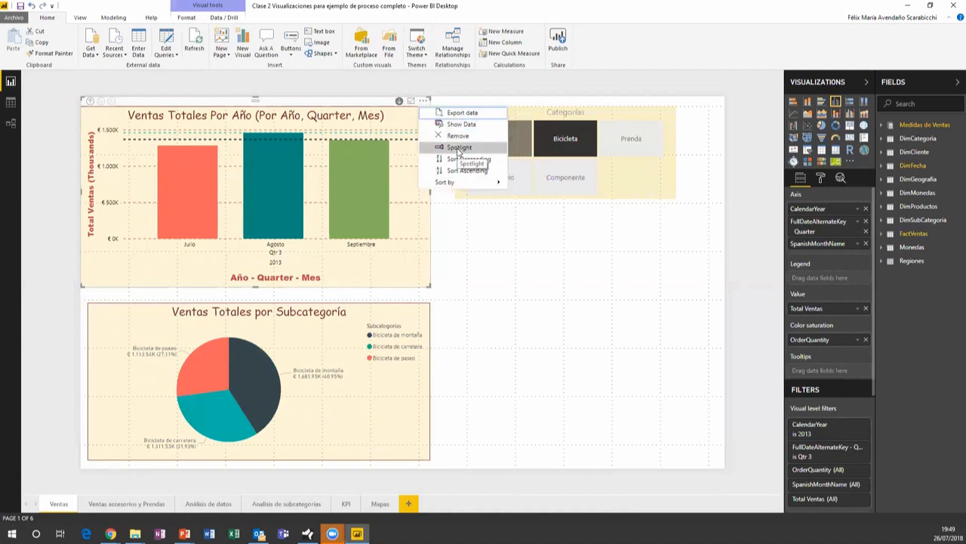
click(458, 148)
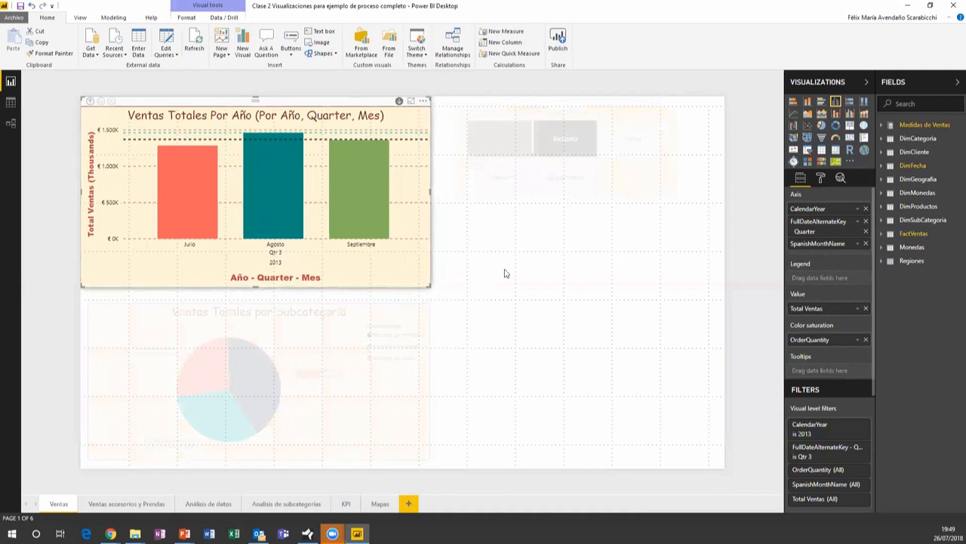
click(423, 100)
click(452, 148)
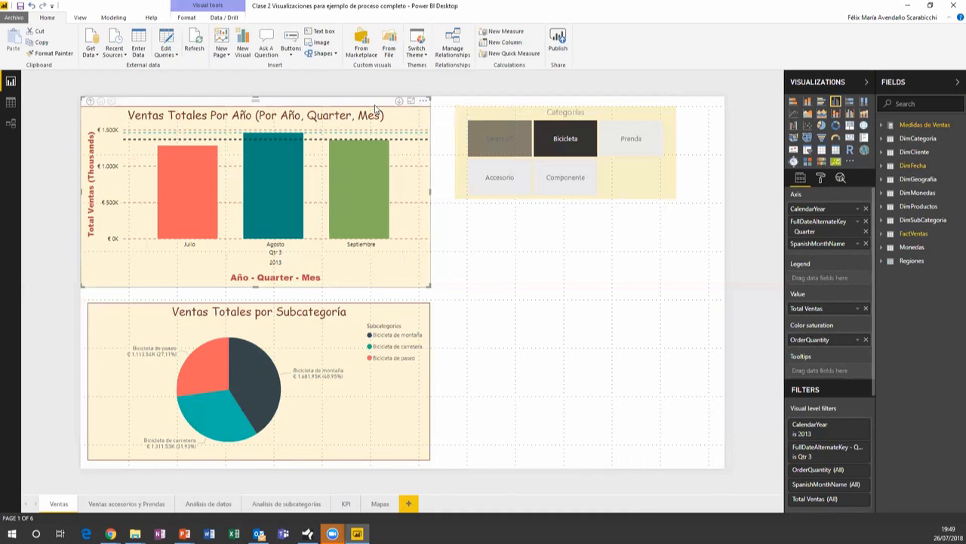
click(128, 504)
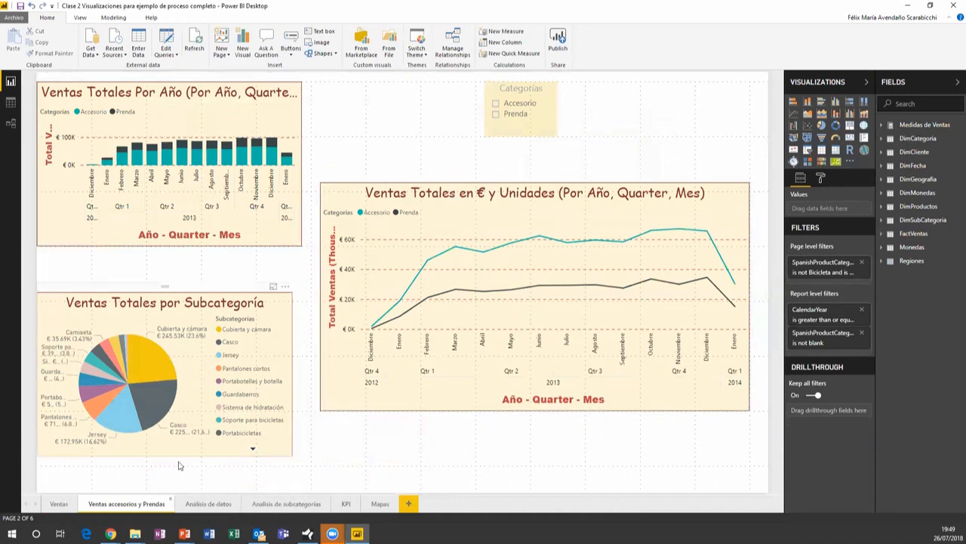
click(203, 506)
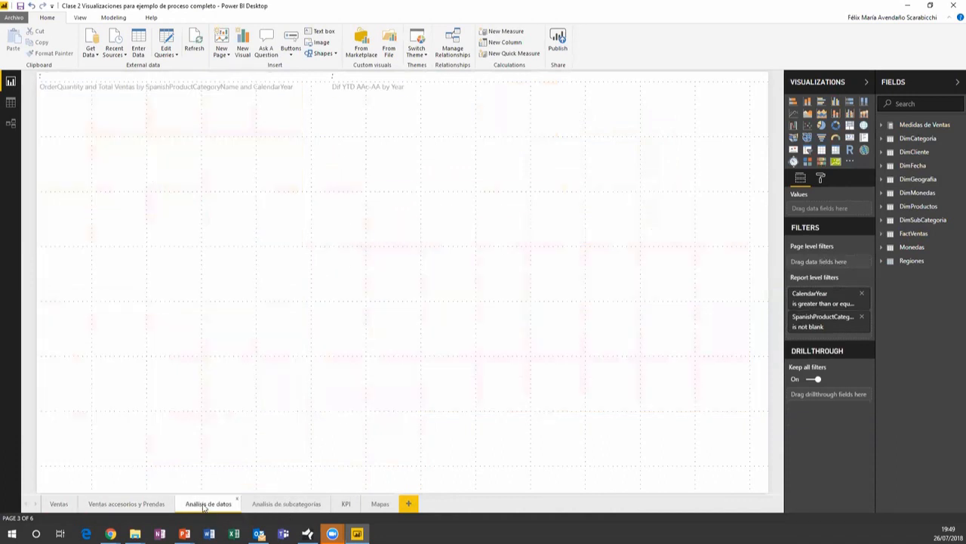
click(281, 504)
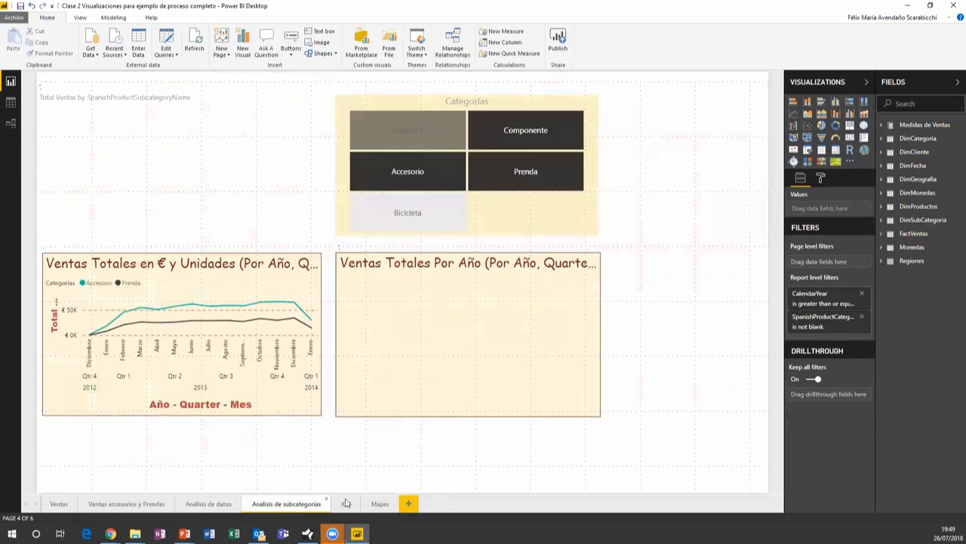
click(346, 503)
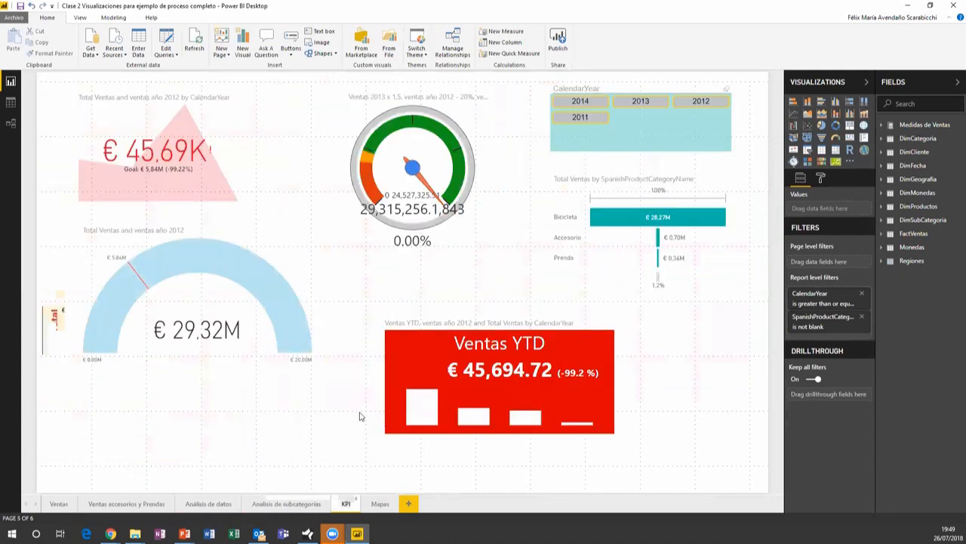
click(378, 504)
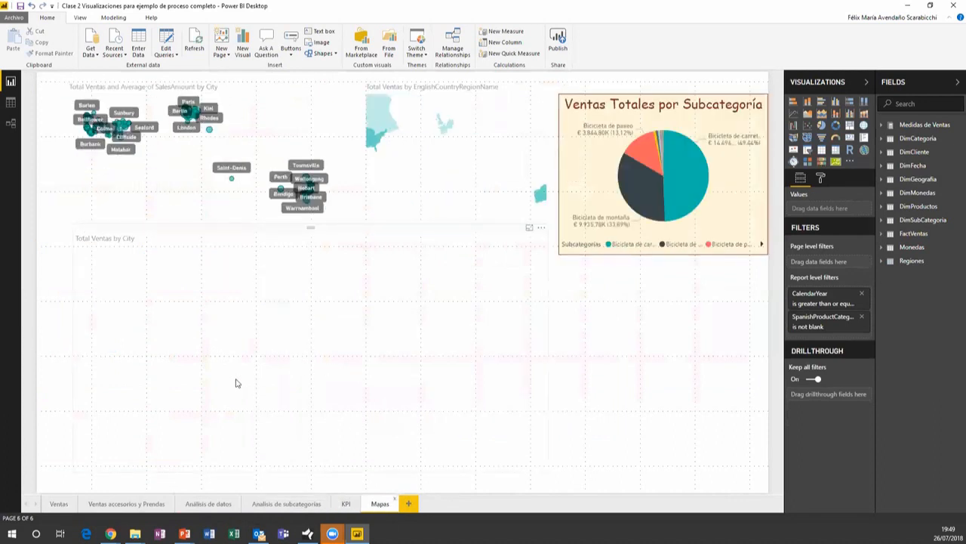
click(57, 503)
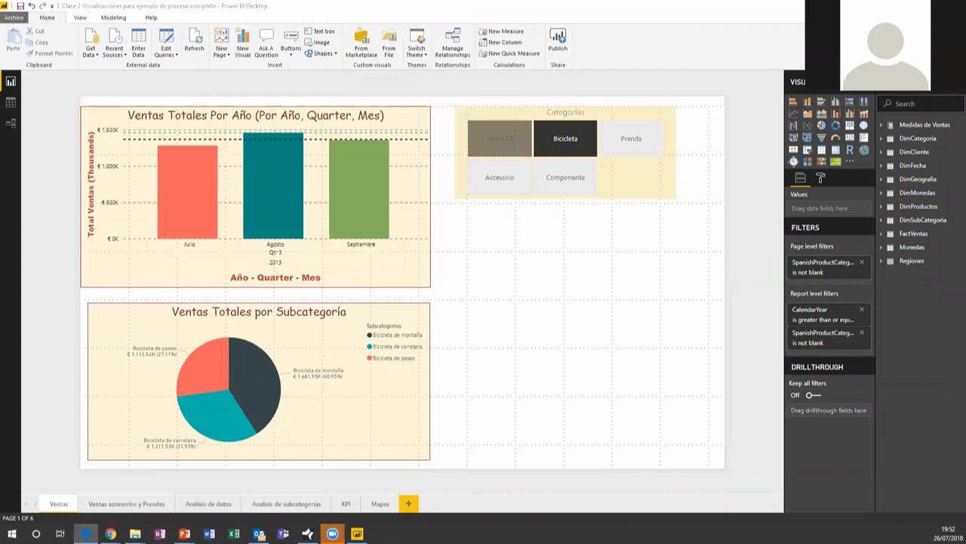
Reach Power BI from the Office 365 home page in Edge, opening Favoritos with Panel Principal
click(86, 533)
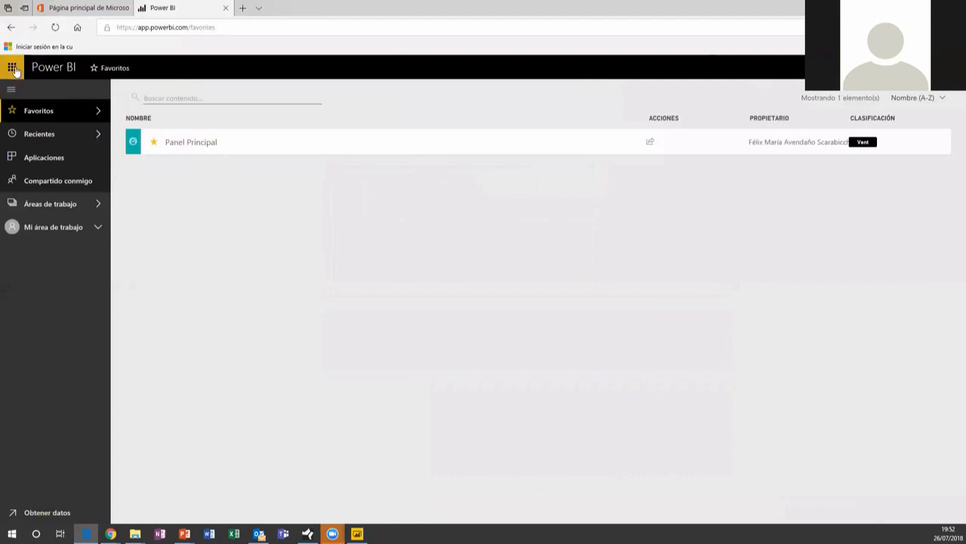
click(28, 48)
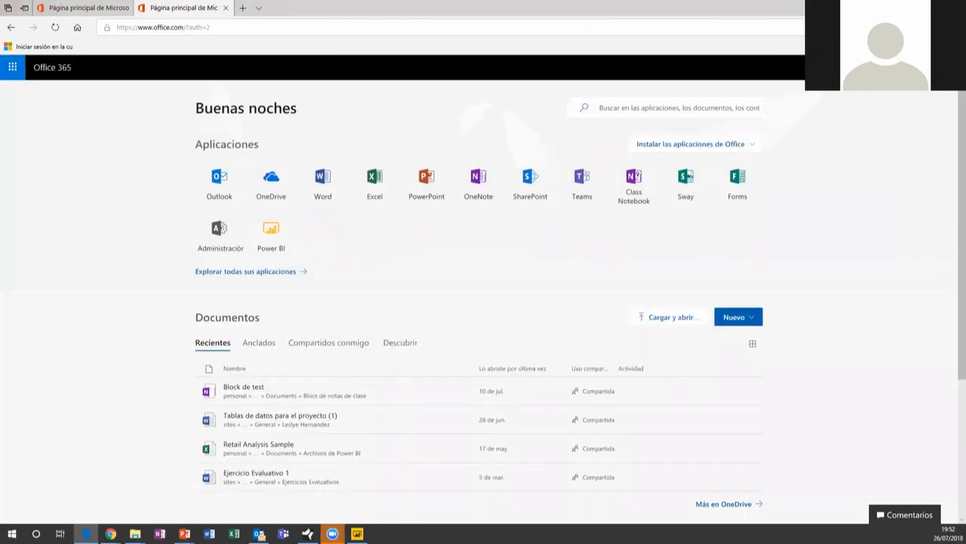
click(270, 234)
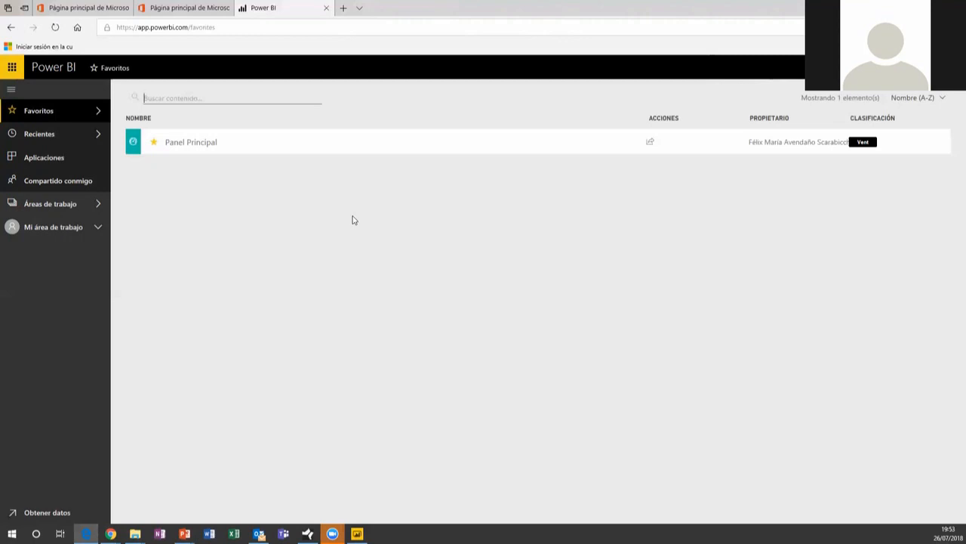
Expand Mi área de trabajo to list its dashboards, reports and datasets, then return to Power BI Desktop
click(90, 229)
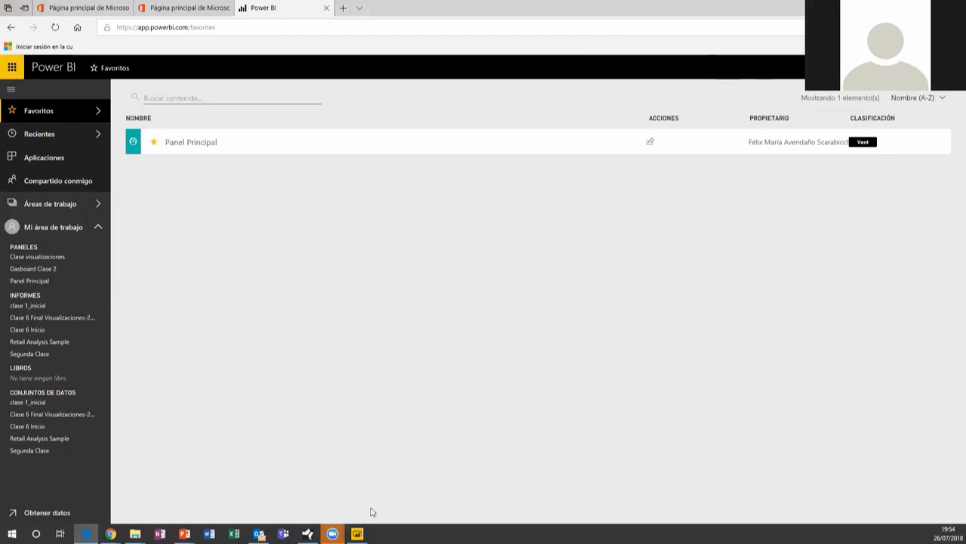
click(357, 534)
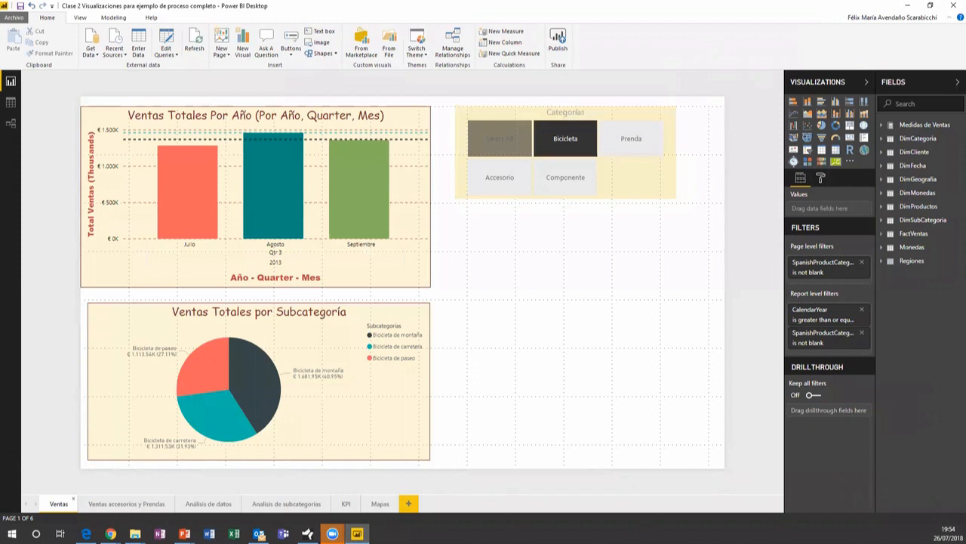
Save the Clase 2 Visualizaciones report's changes from the Publish prompt, then cancel publishing
click(560, 44)
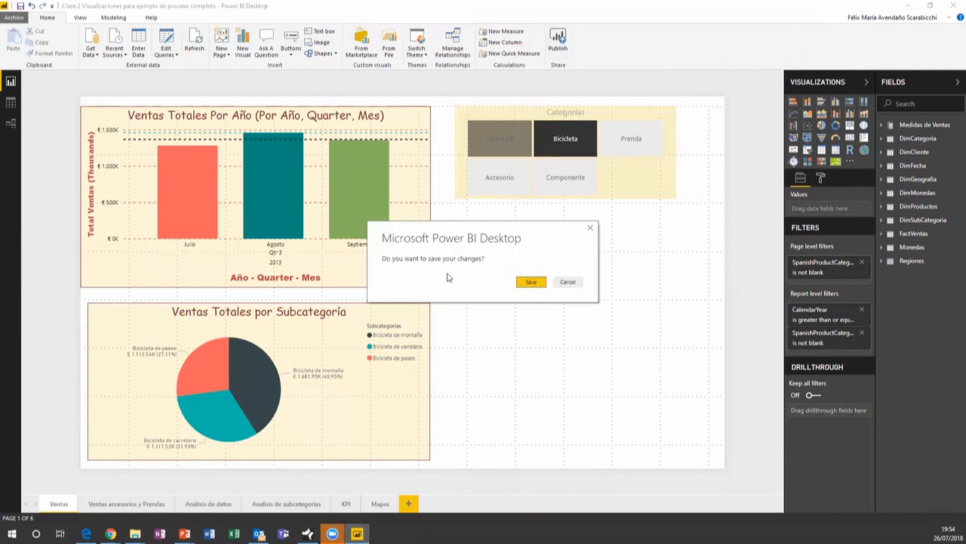
click(530, 283)
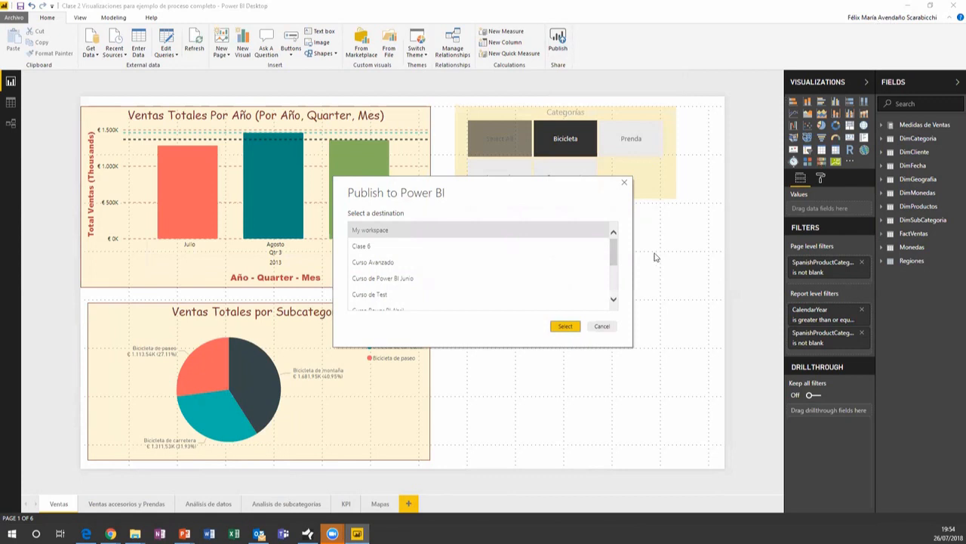
click(602, 327)
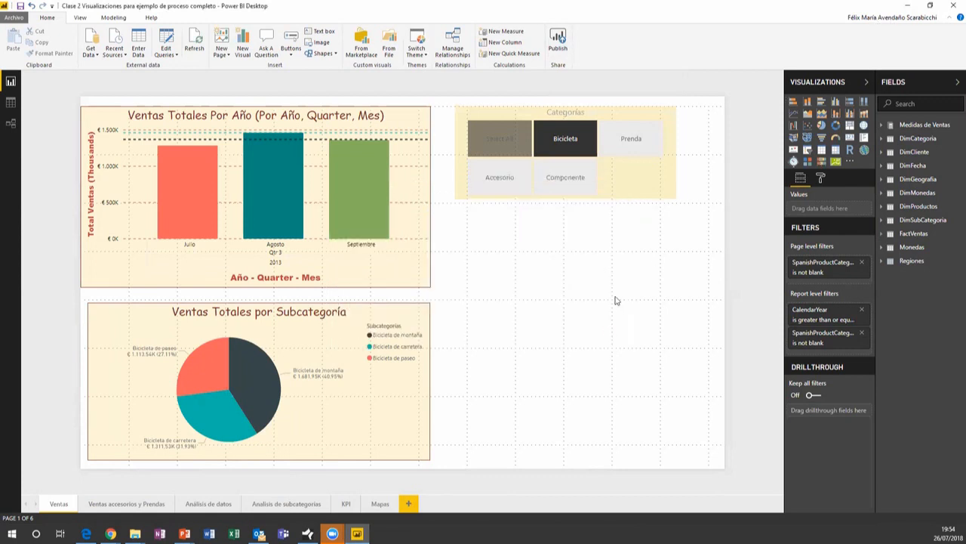
Switch the Power BI Desktop account by signing in with the work e-mail and its password
click(881, 18)
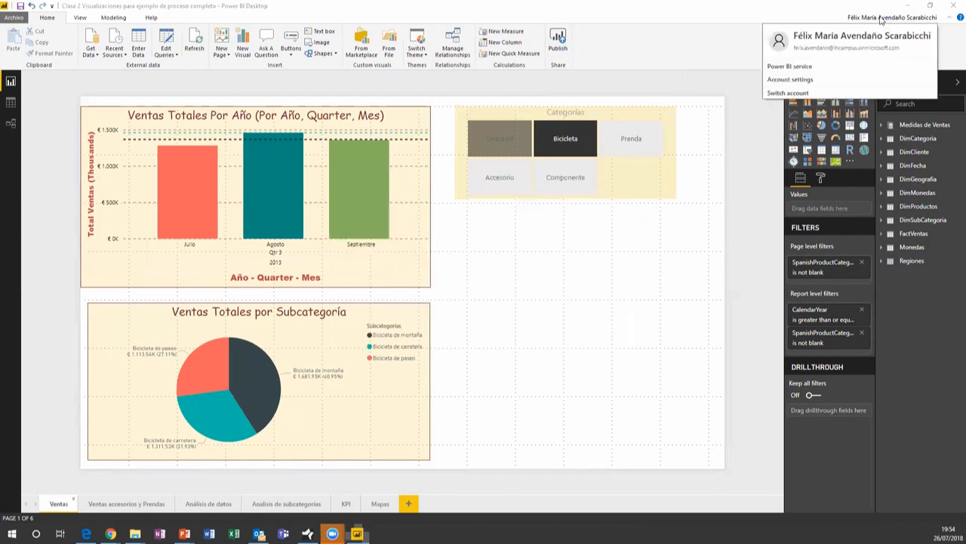
click(800, 93)
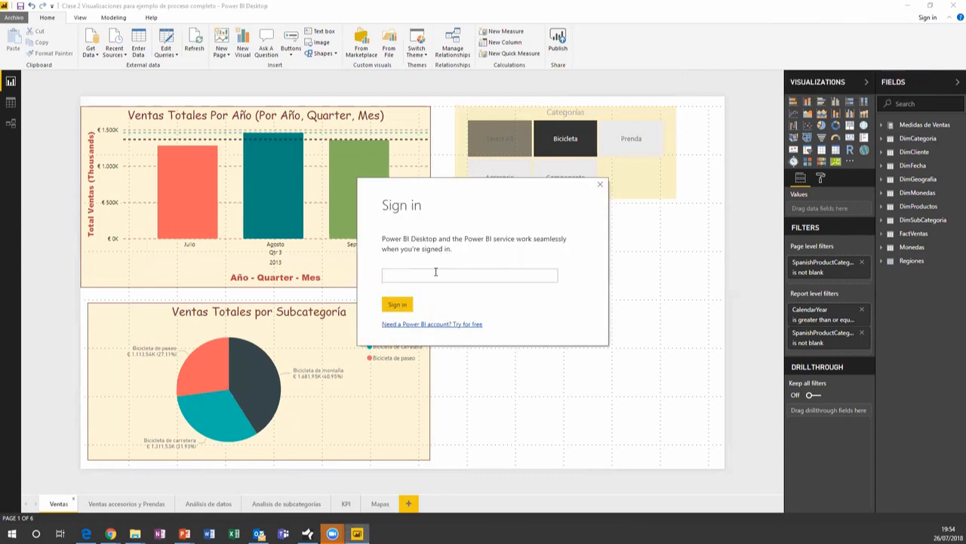
click(397, 304)
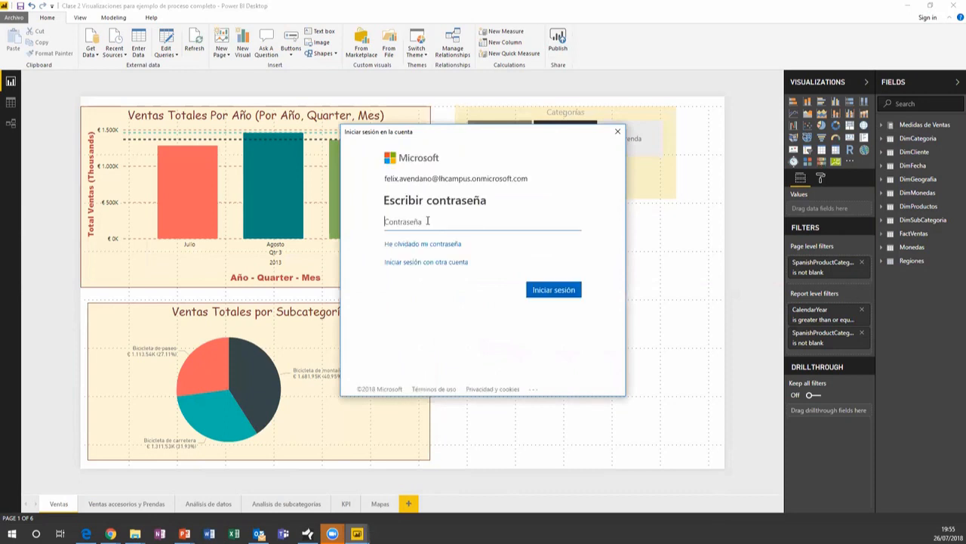
text(••••••••)
click(572, 296)
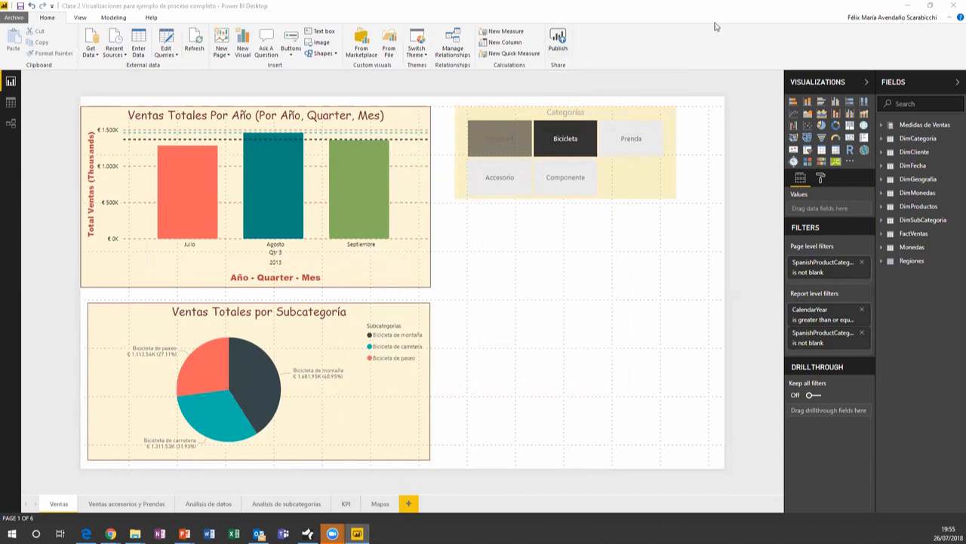
Publish 'Clase 2 Visualizaciones para ejemplo de proceso completo.pbix' to My workspace and dismiss the success message
click(558, 44)
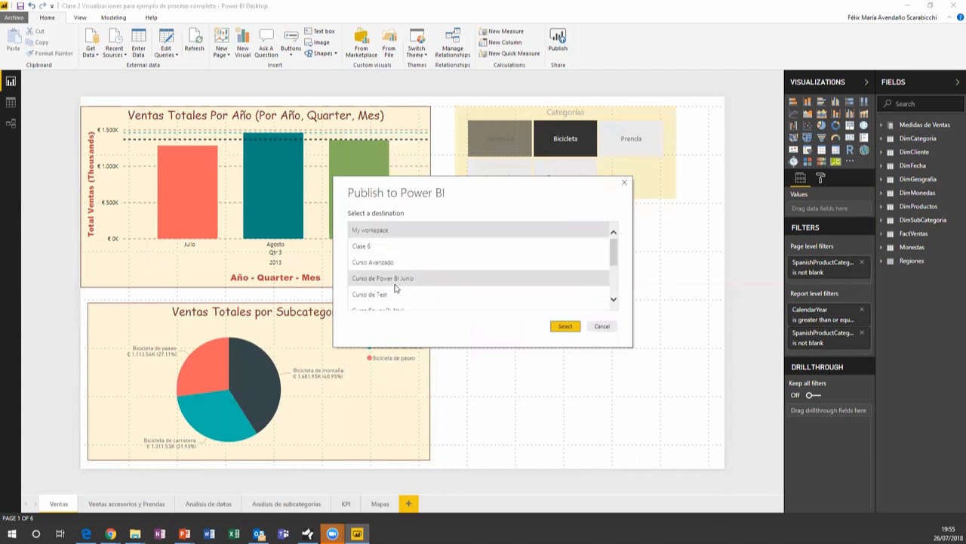
scroll(395, 288, down, 1)
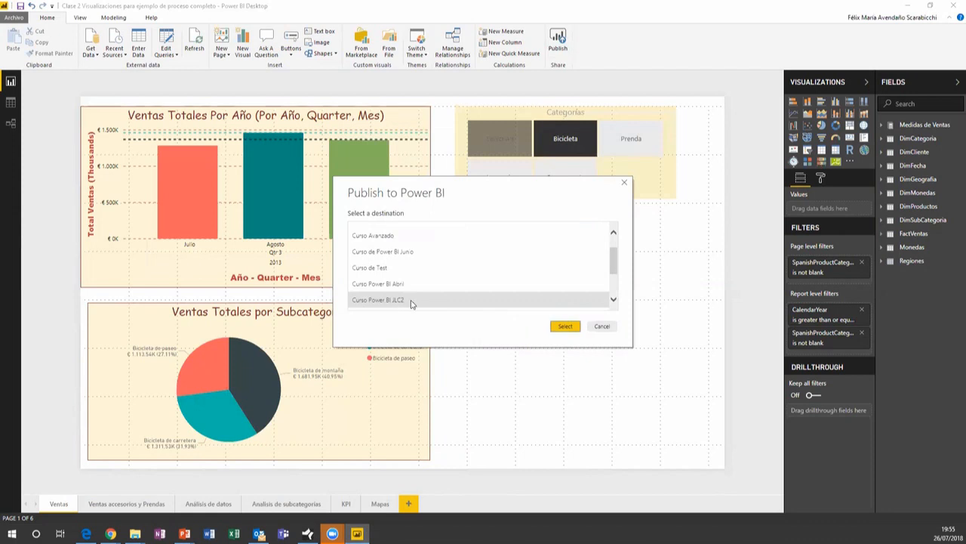
scroll(411, 302, up, 2)
scroll(423, 296, down, 2)
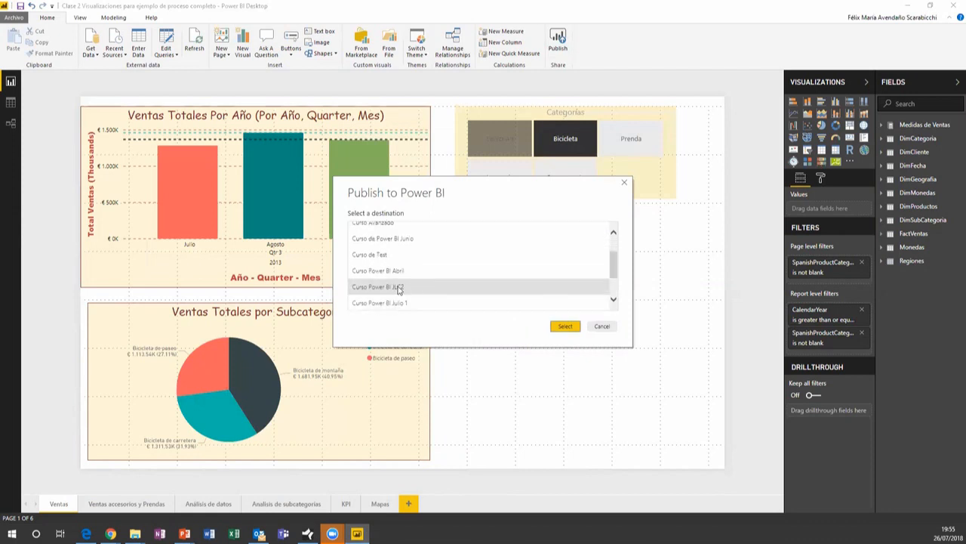
scroll(426, 294, up, 3)
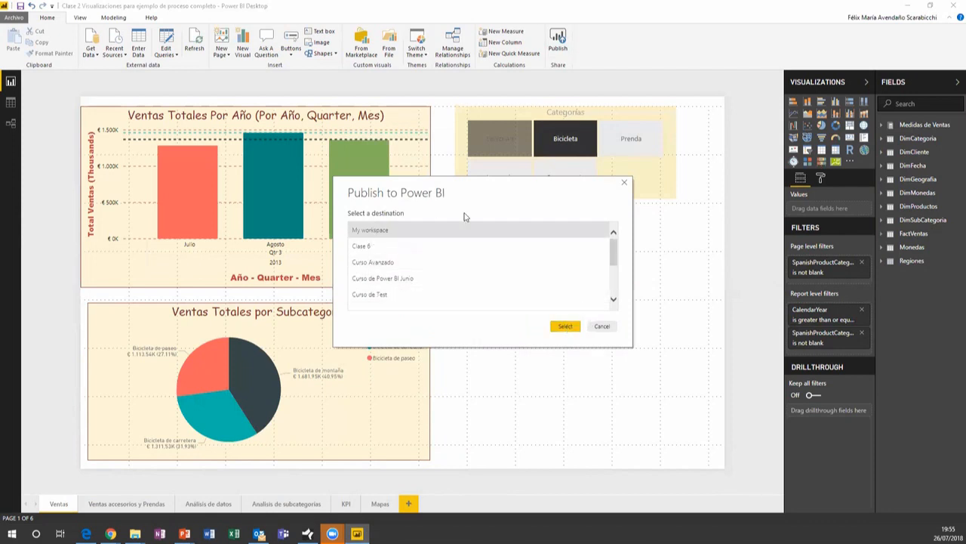
click(566, 328)
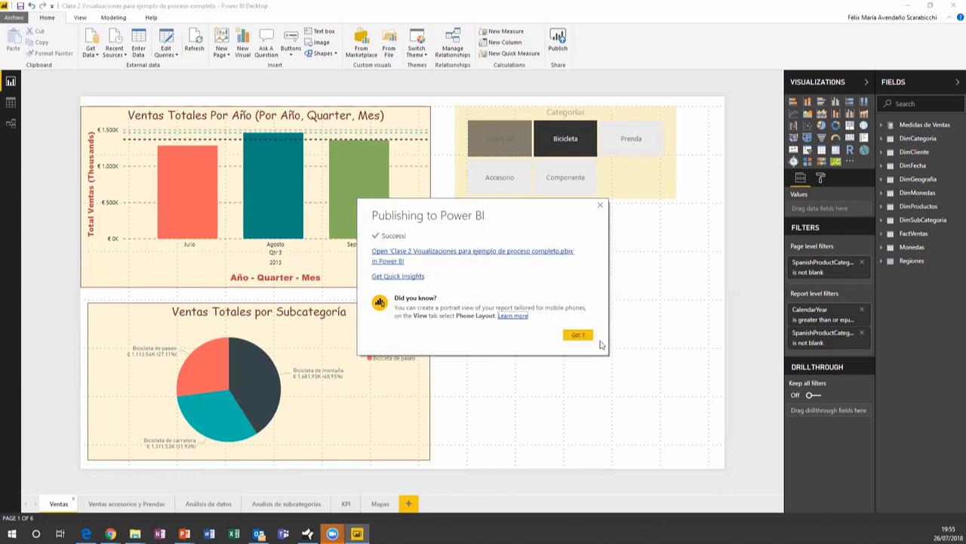
click(582, 340)
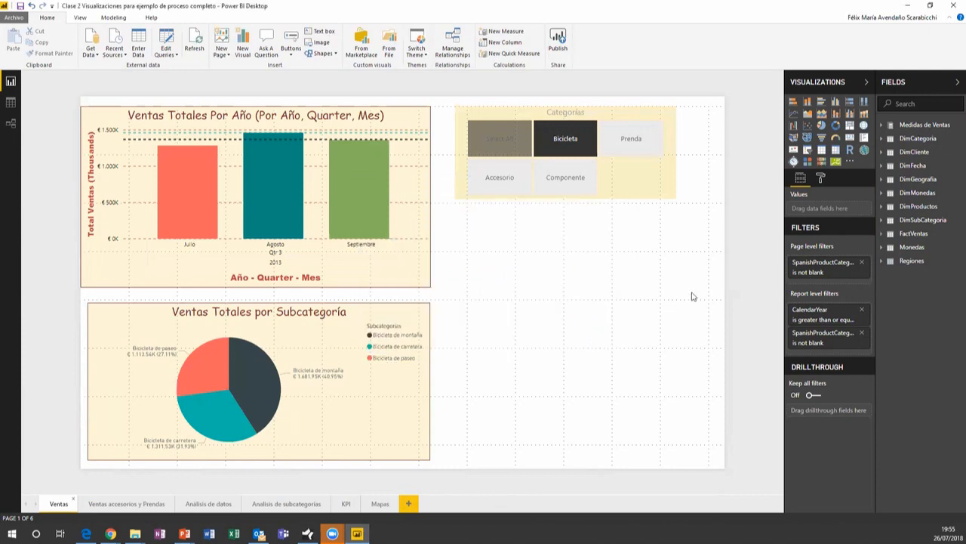
Back in the browser, reload Power BI and open the published Clase 2 report under Mi área de trabajo
click(909, 5)
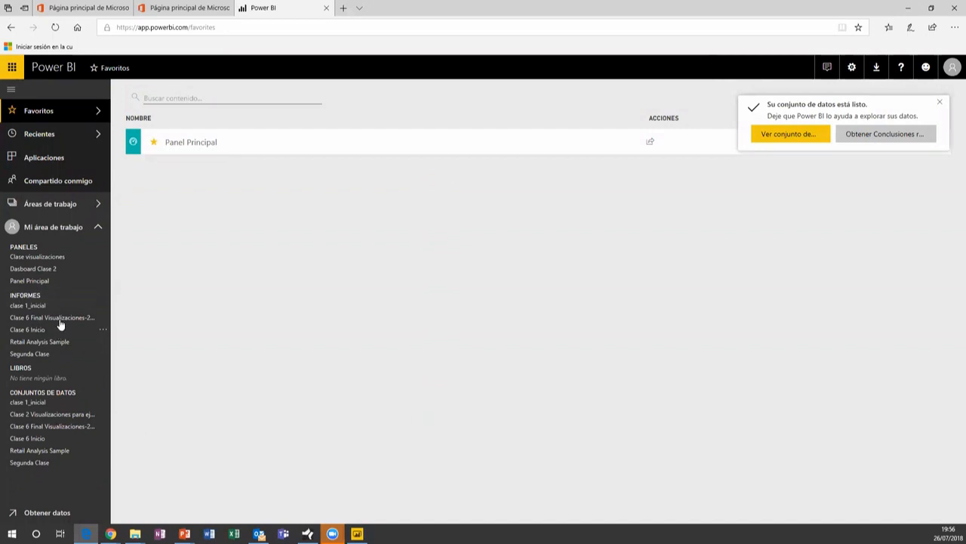
click(55, 27)
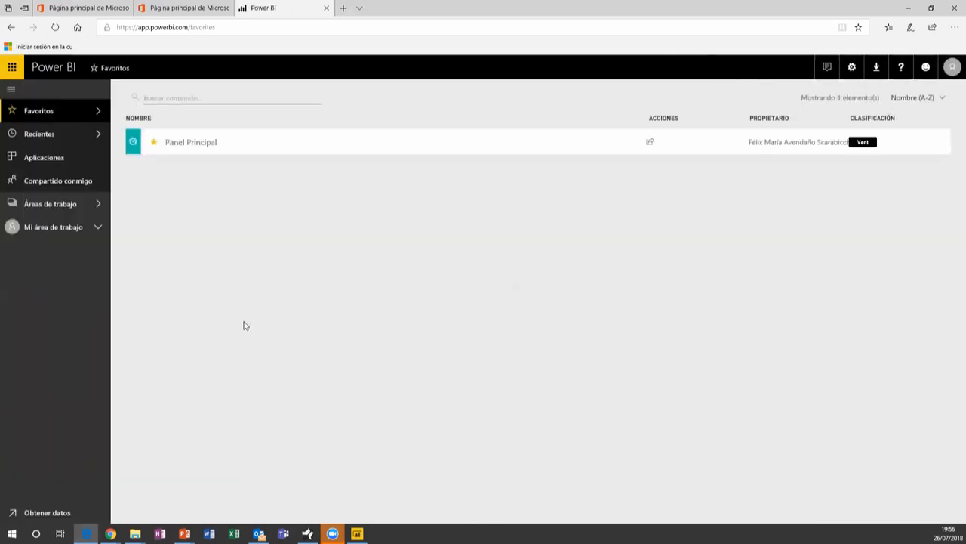
click(85, 228)
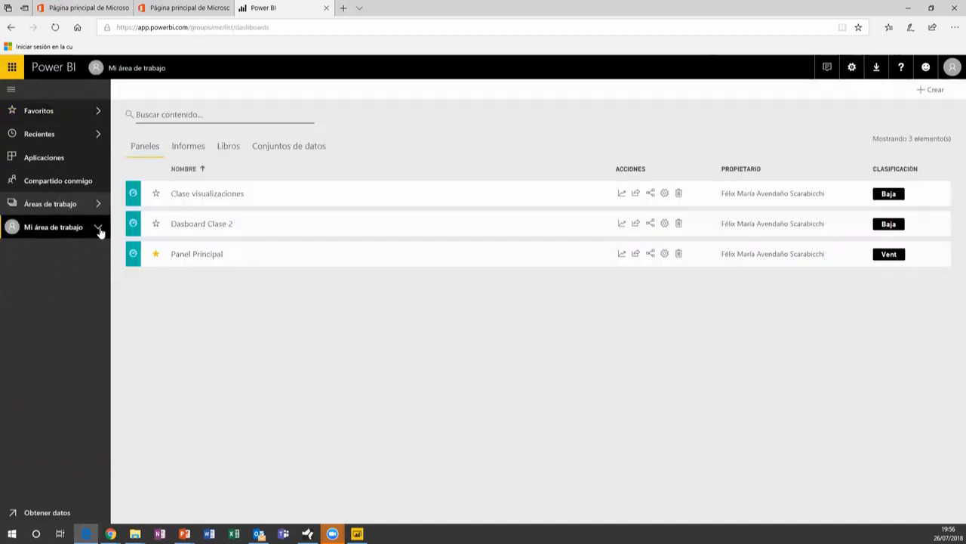
click(99, 229)
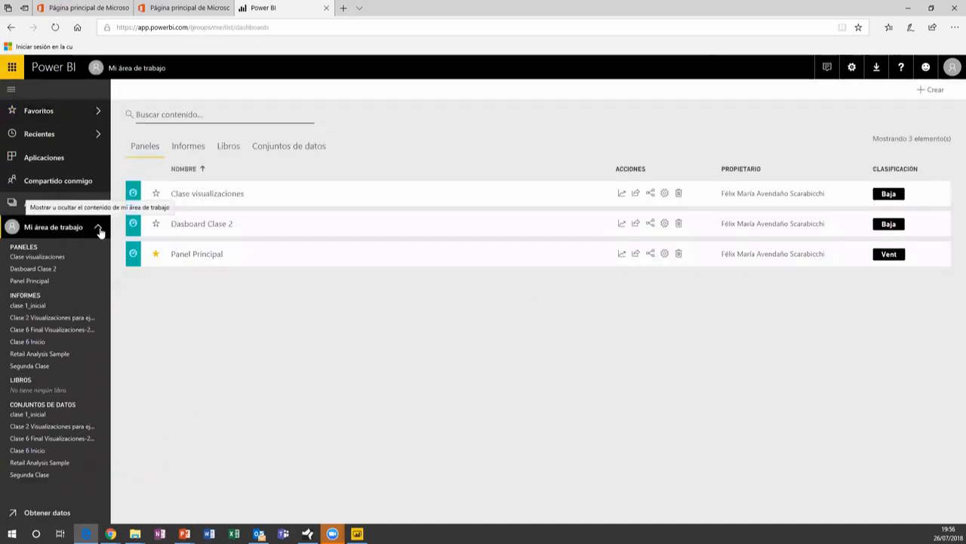
click(39, 318)
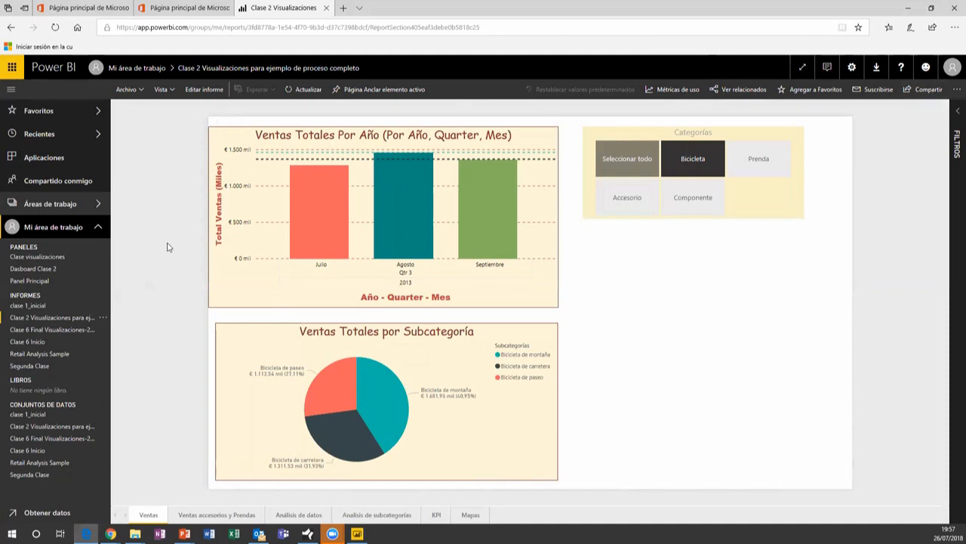
Open the Compartido conmigo page, which lists no shared content
click(48, 181)
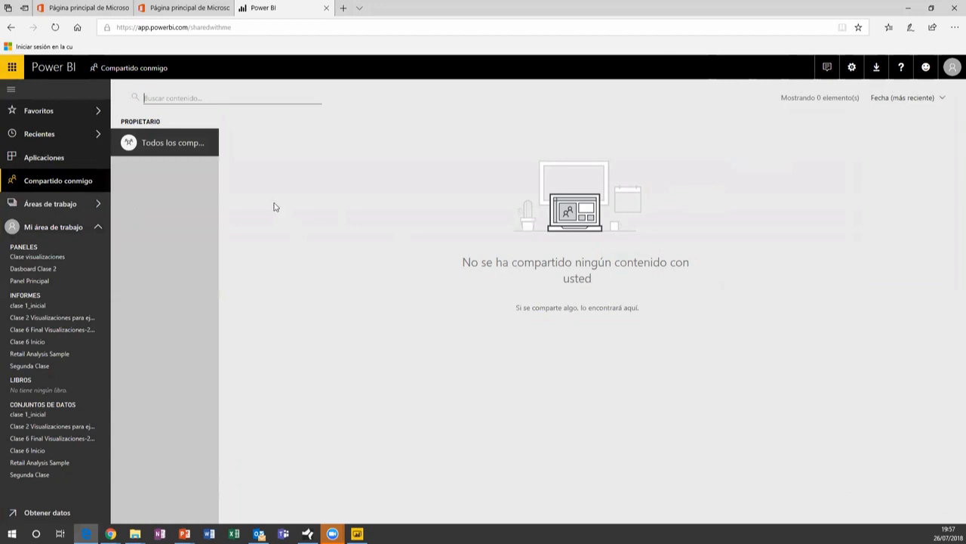
From Mi área de trabajo, start a blank report on the Clase 2 Visualizaciones dataset
click(43, 229)
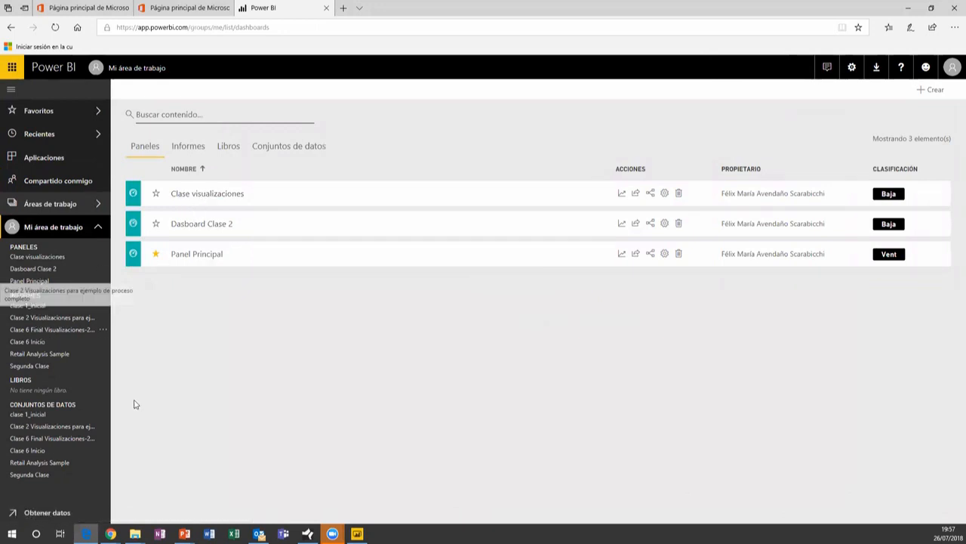
click(46, 427)
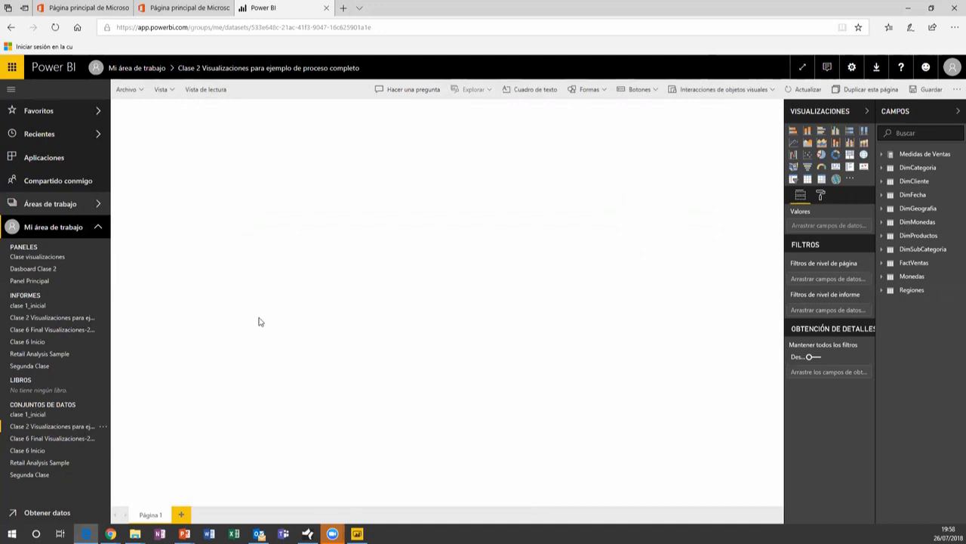
Review the Clase 6 Final dataset's gateway connection settings, then open the Clase 2 Visualizaciones report
click(104, 439)
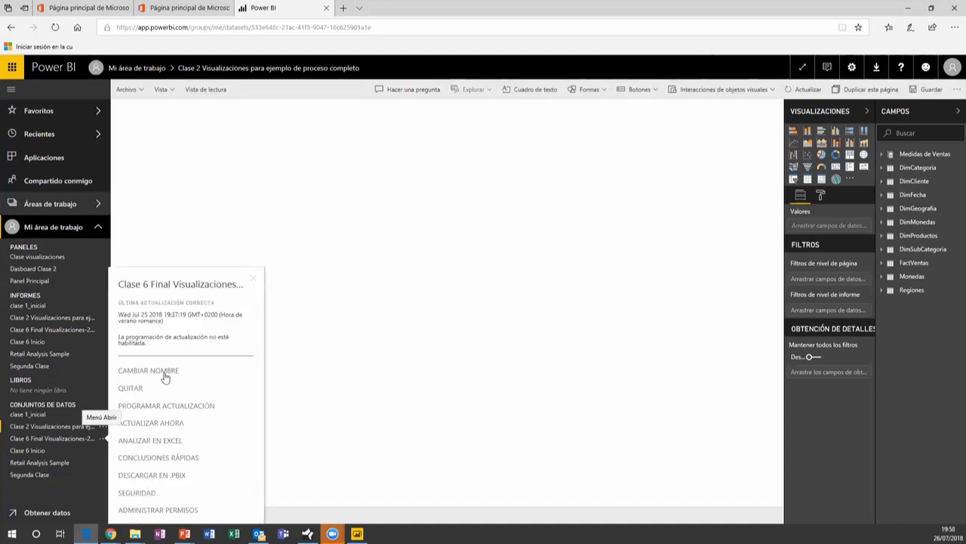
click(336, 379)
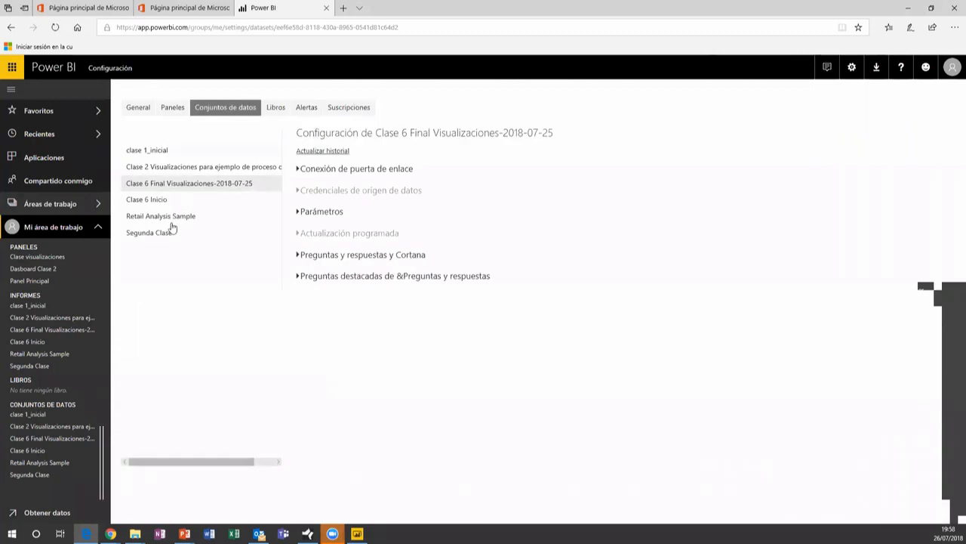
click(336, 169)
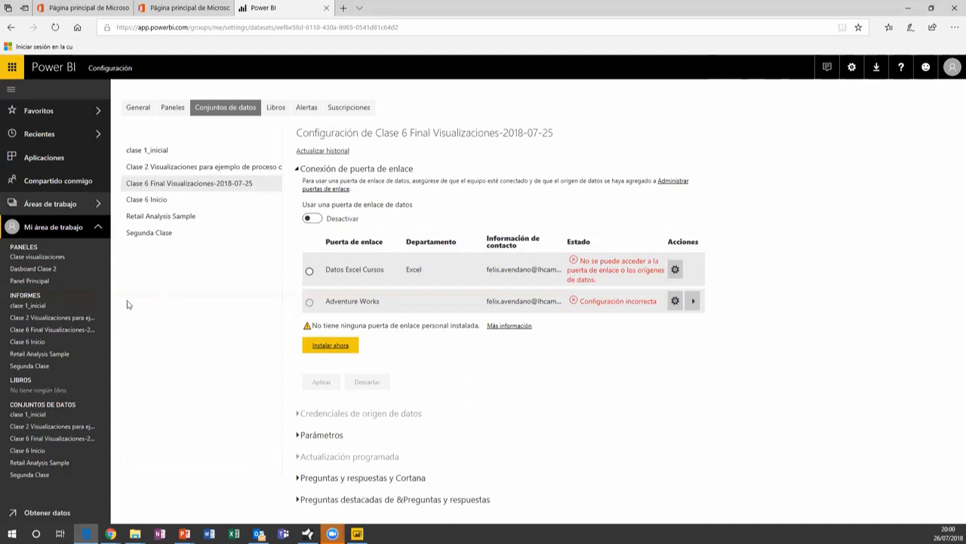
click(76, 317)
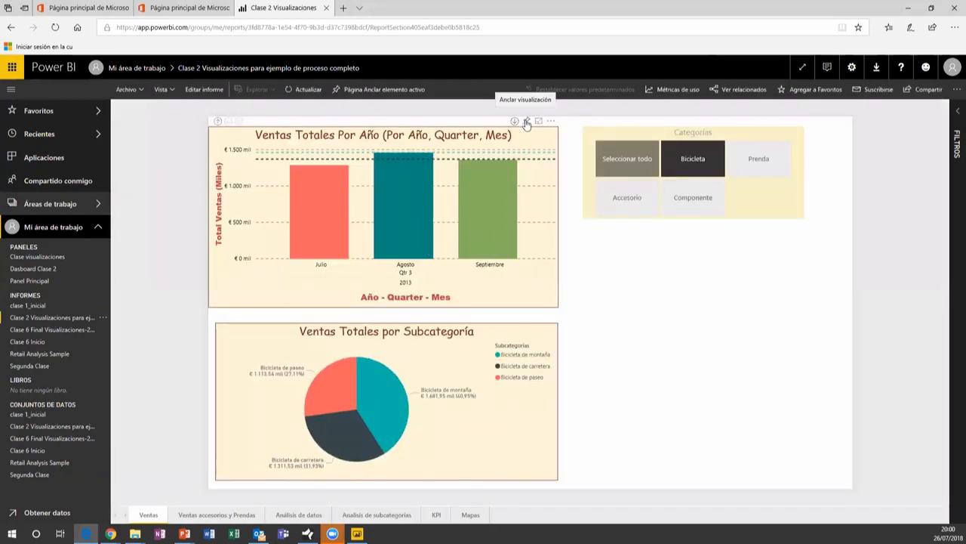
Drill Ventas Totales Por Año up to yearly totals and pin it to a new 'Clase 2' dashboard
click(218, 122)
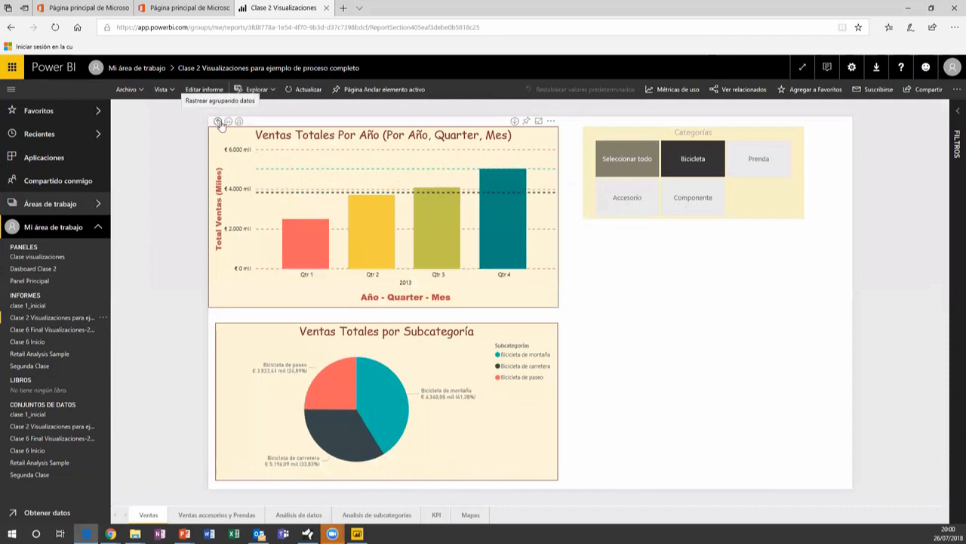
click(218, 121)
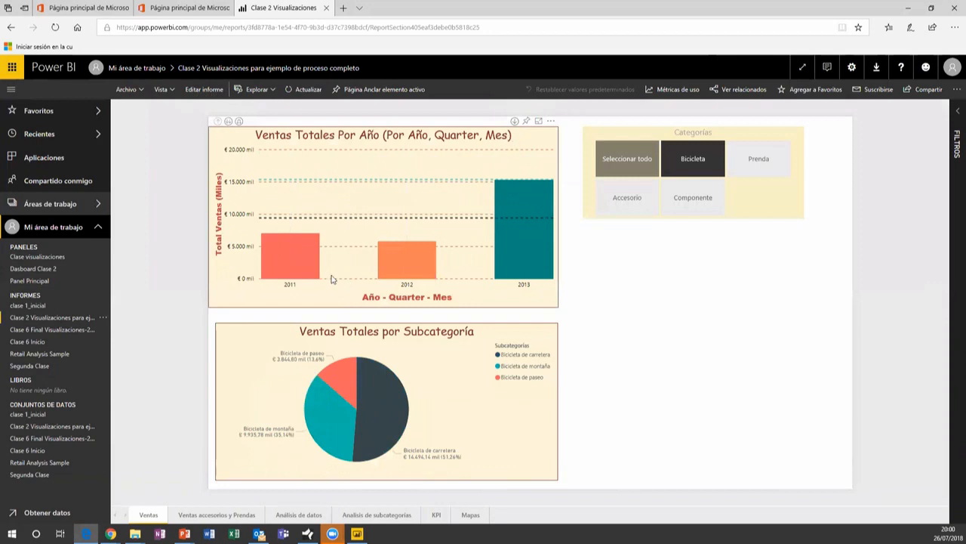
click(527, 123)
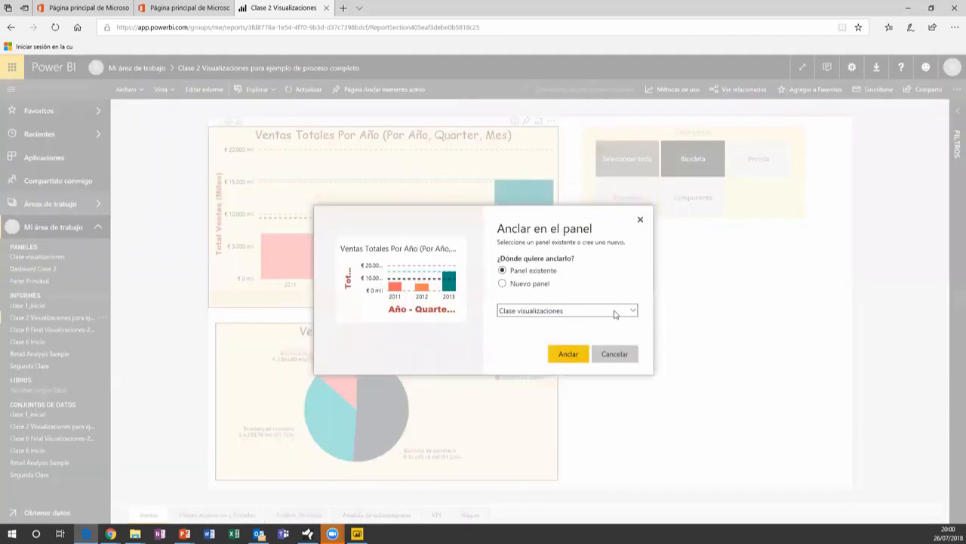
click(539, 284)
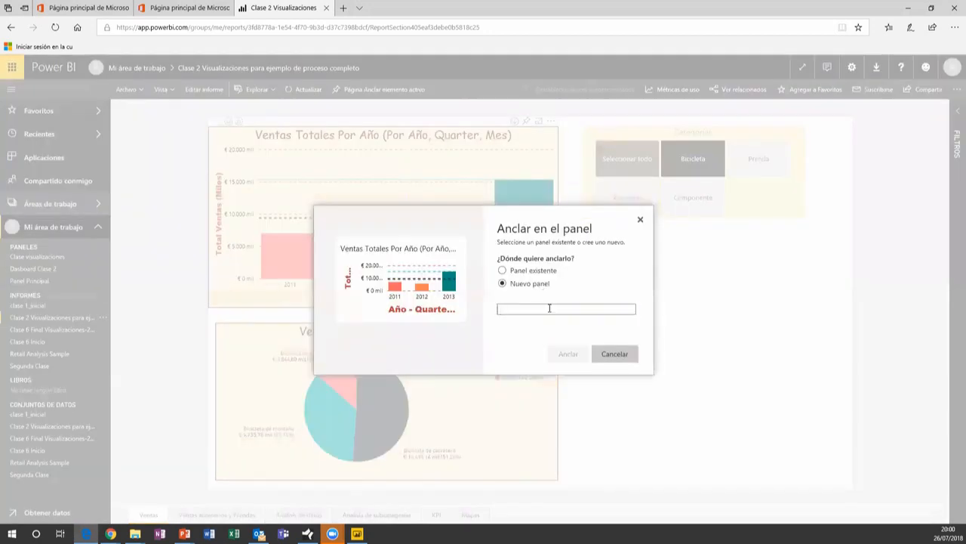
text(Clase 2)
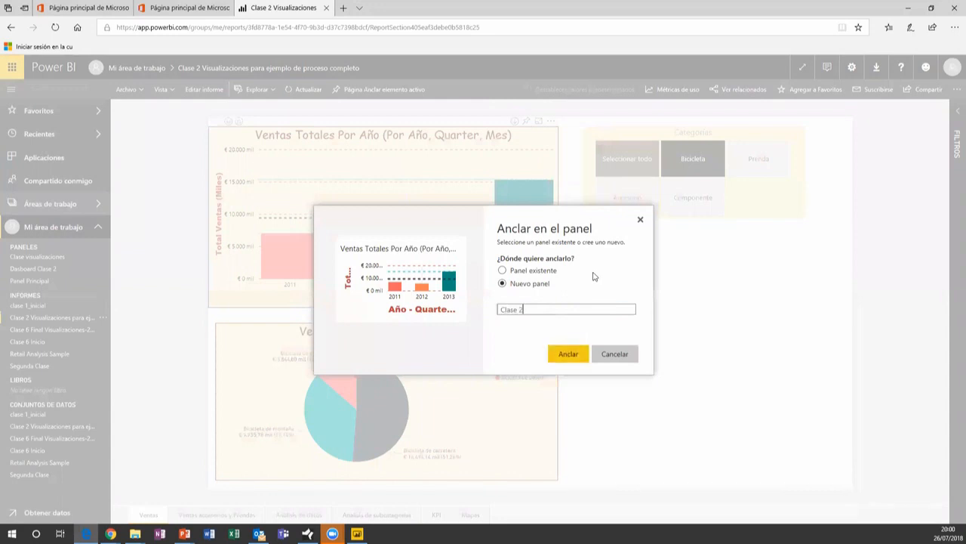
click(568, 353)
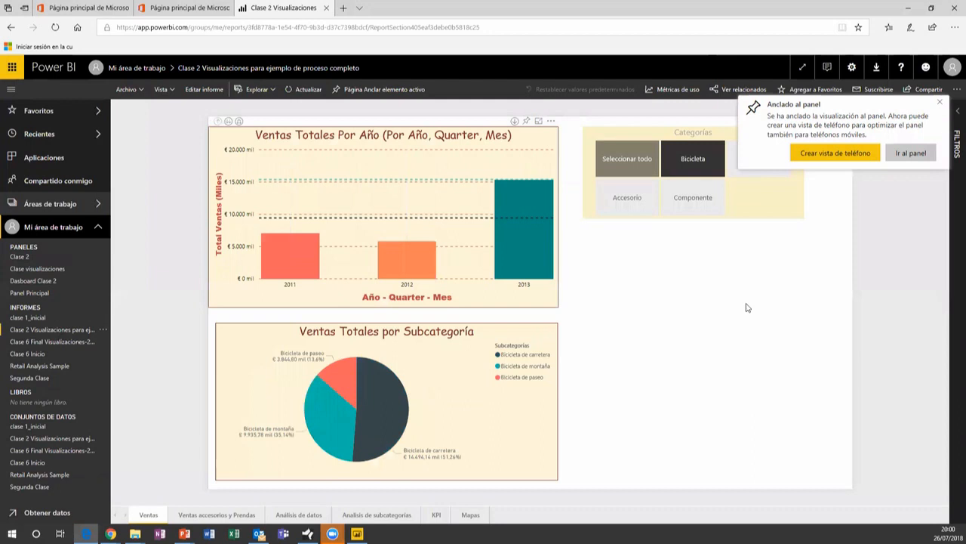
click(21, 258)
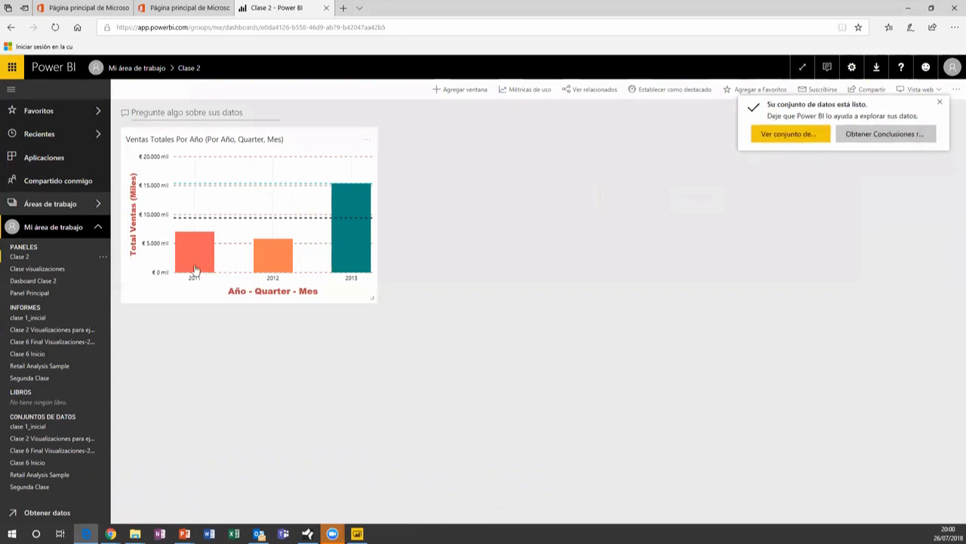
Open the pinned tile's report, cross-highlight by the Agosto and Julio bars, then open Dasboard Clase 2
mouse_move(280, 259)
click(255, 218)
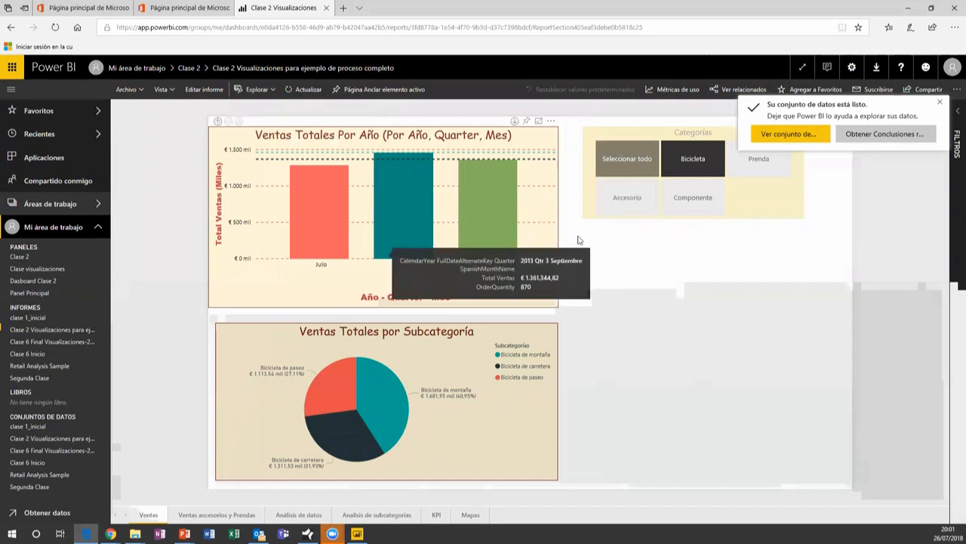
click(421, 218)
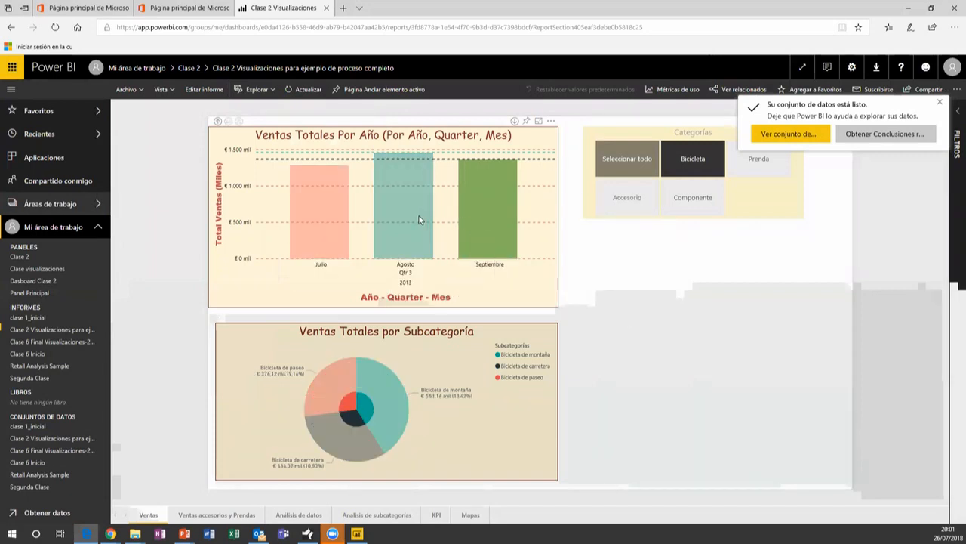
click(333, 214)
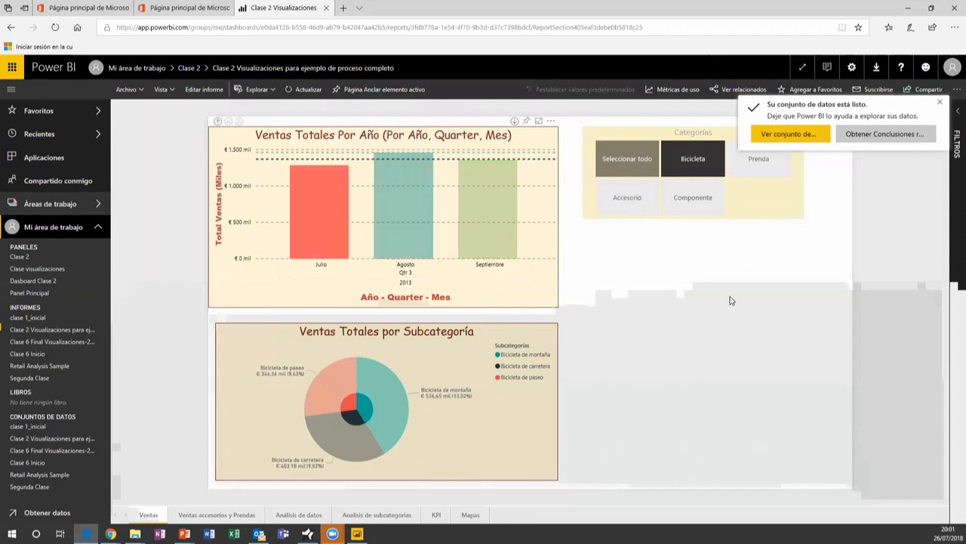
click(539, 294)
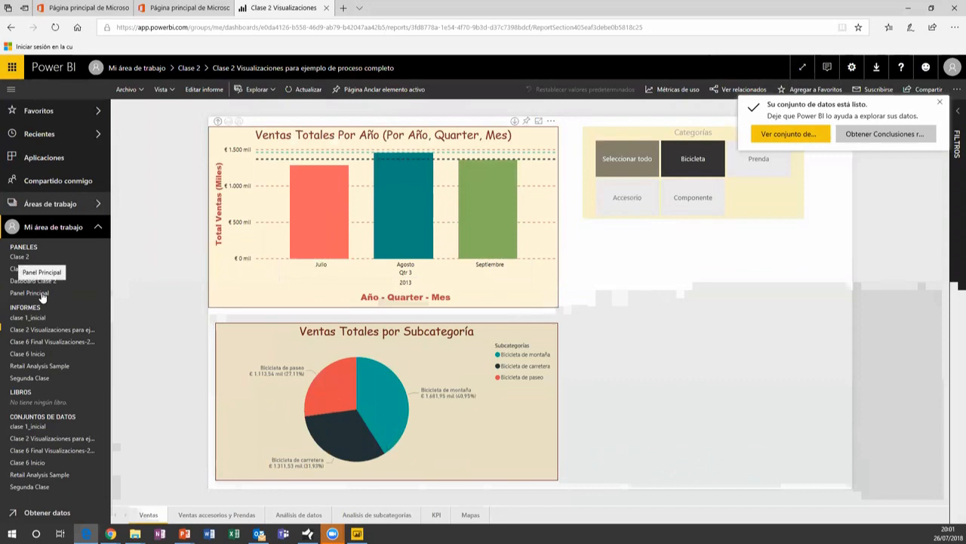
click(940, 101)
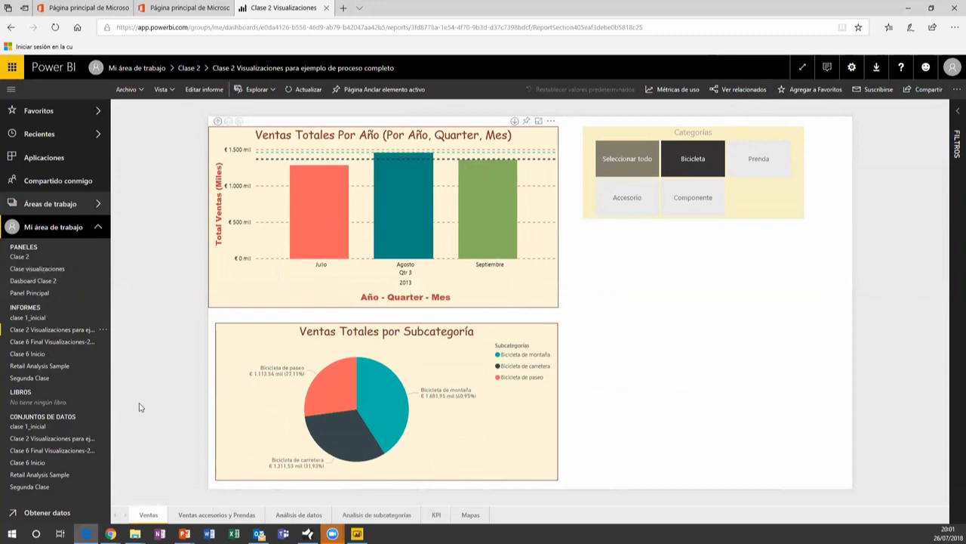
click(34, 281)
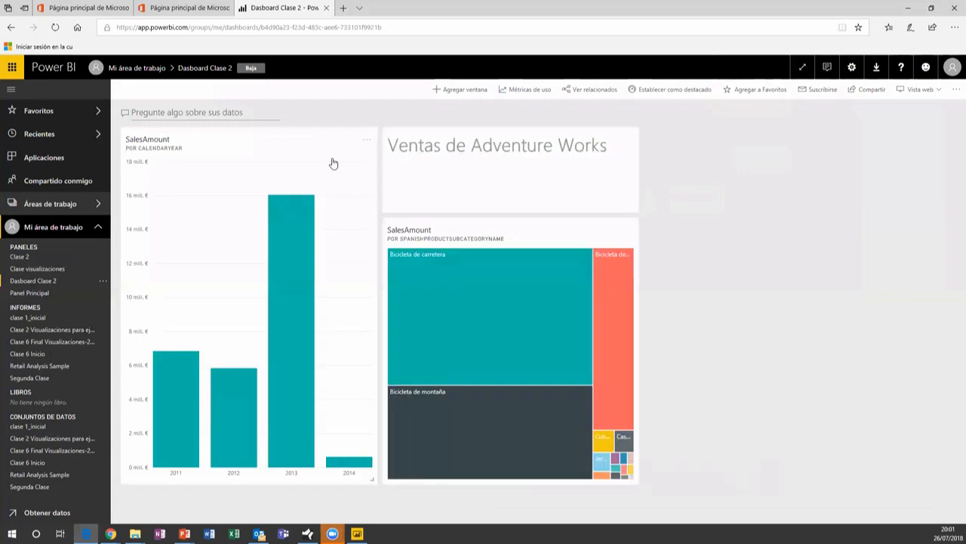
Pin the Ventas de Adventure Works title from Segunda Clase to Dasboard Clase 2, then open Retail Analysis Sample
click(563, 139)
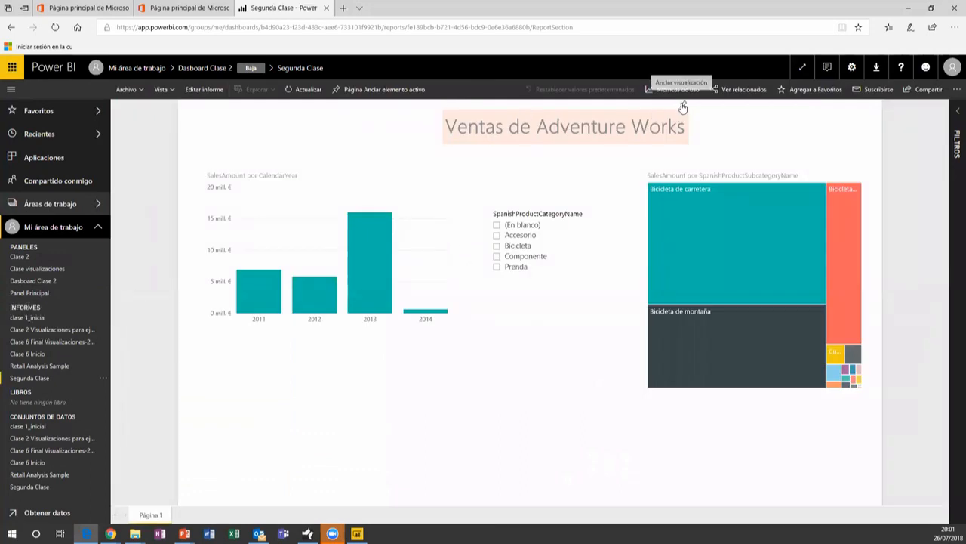
click(681, 106)
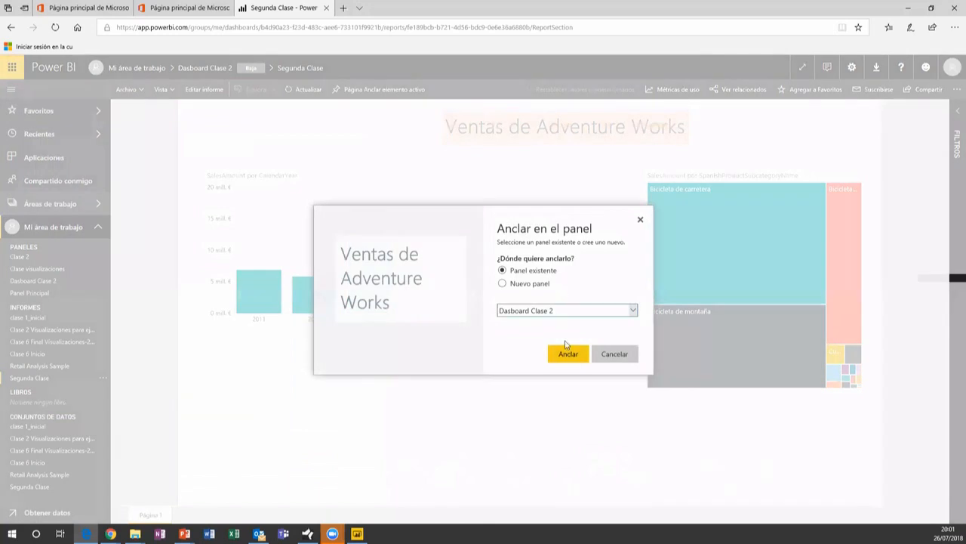
click(568, 354)
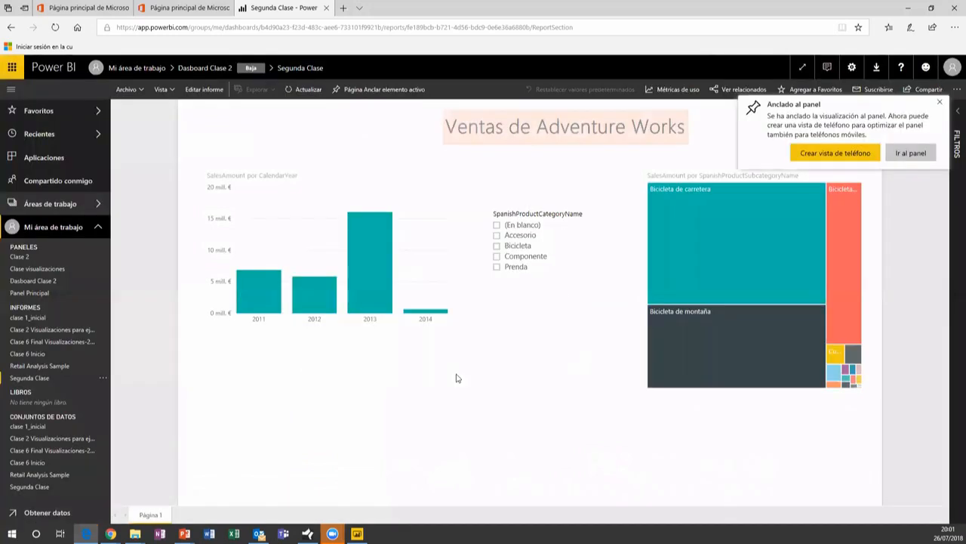
click(29, 367)
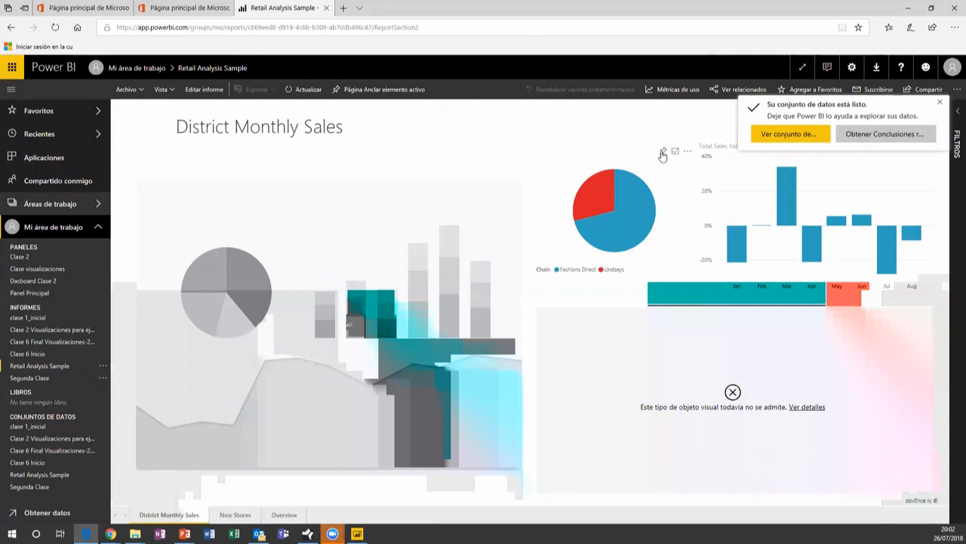
Pin the This Year Sales pie to the existing Dasboard Clase 2 and view that dashboard
click(662, 155)
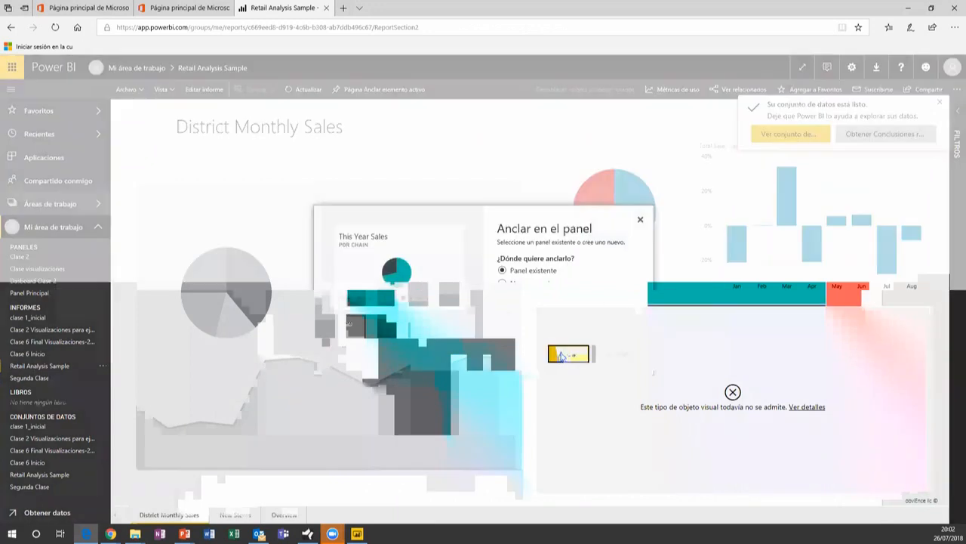
click(561, 355)
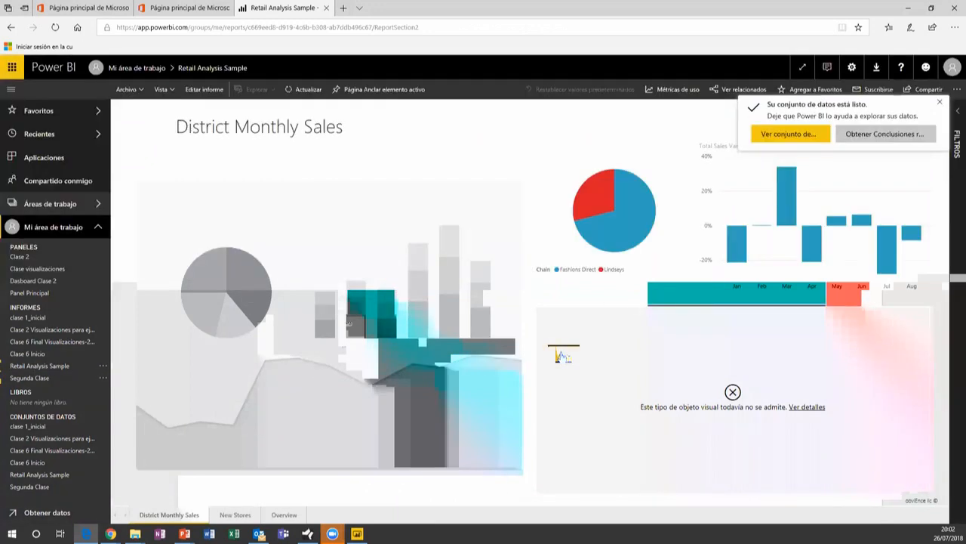
click(35, 281)
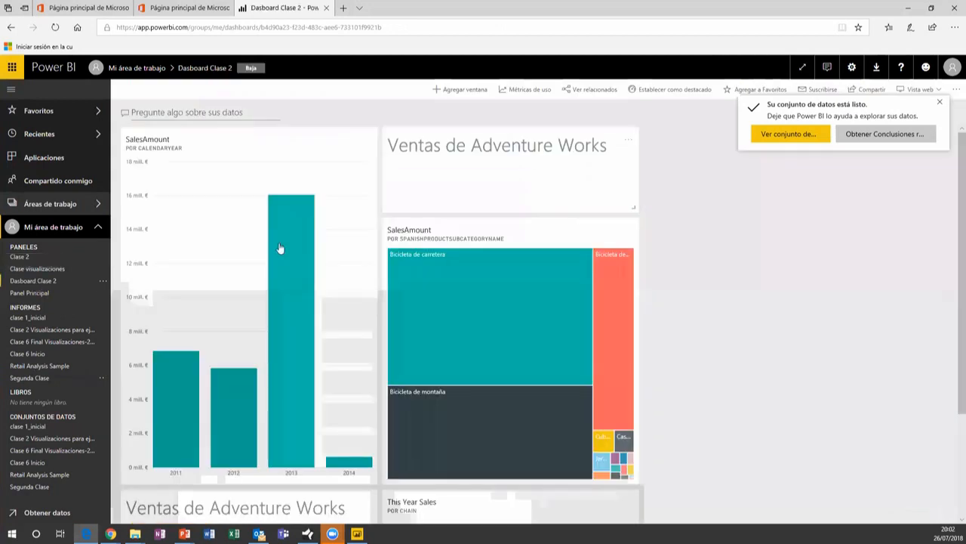
scroll(683, 295, down, 2)
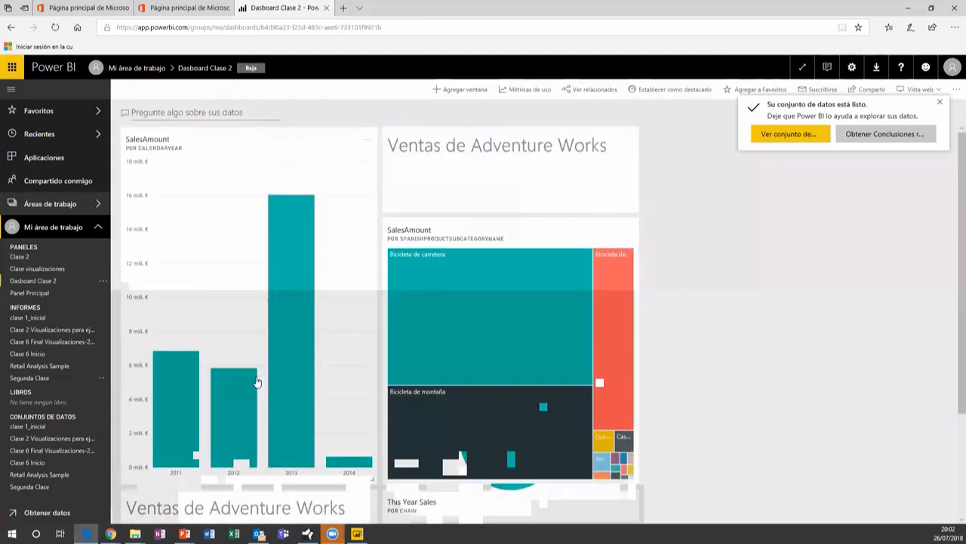
Delete the duplicate Ventas de Adventure Works title tile, then open the Clase 2 dashboard
click(268, 400)
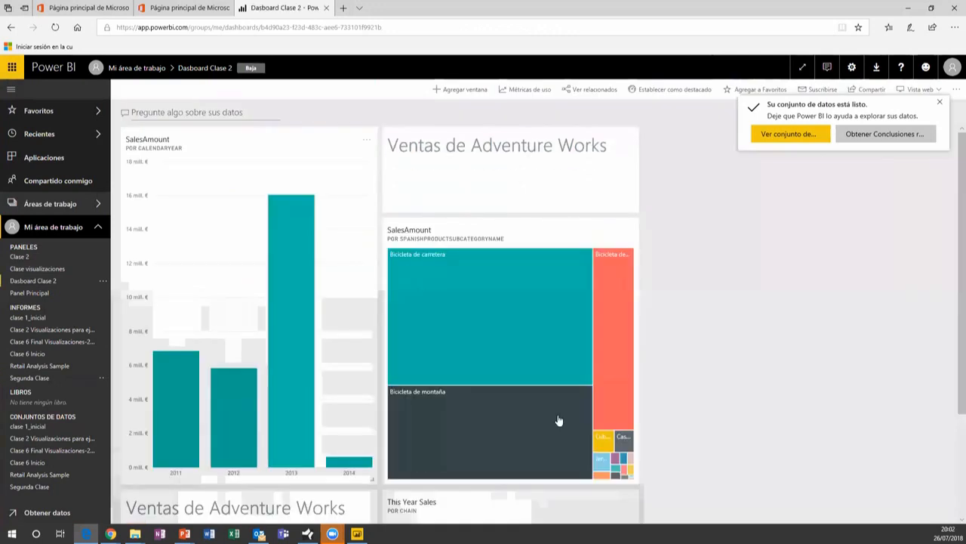
scroll(560, 422, down, 3)
click(366, 358)
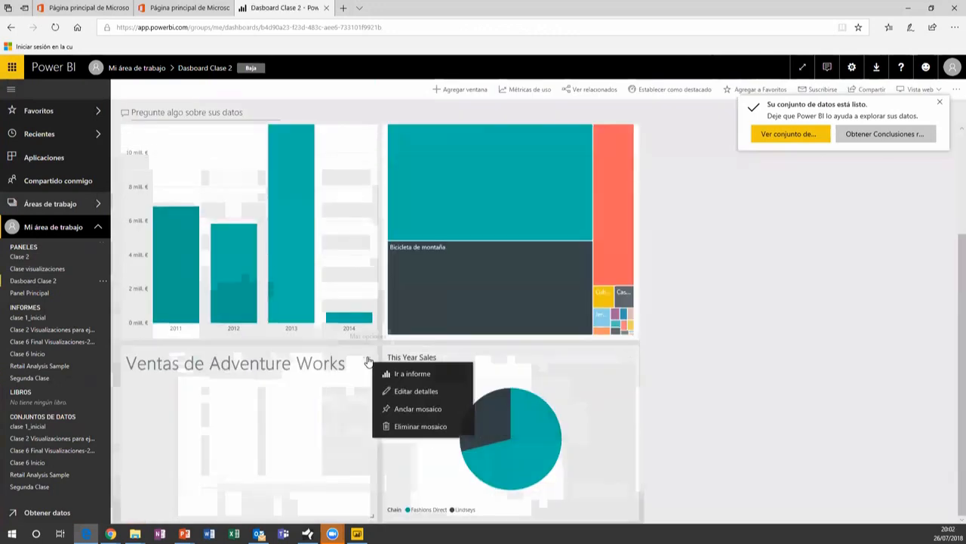
click(407, 426)
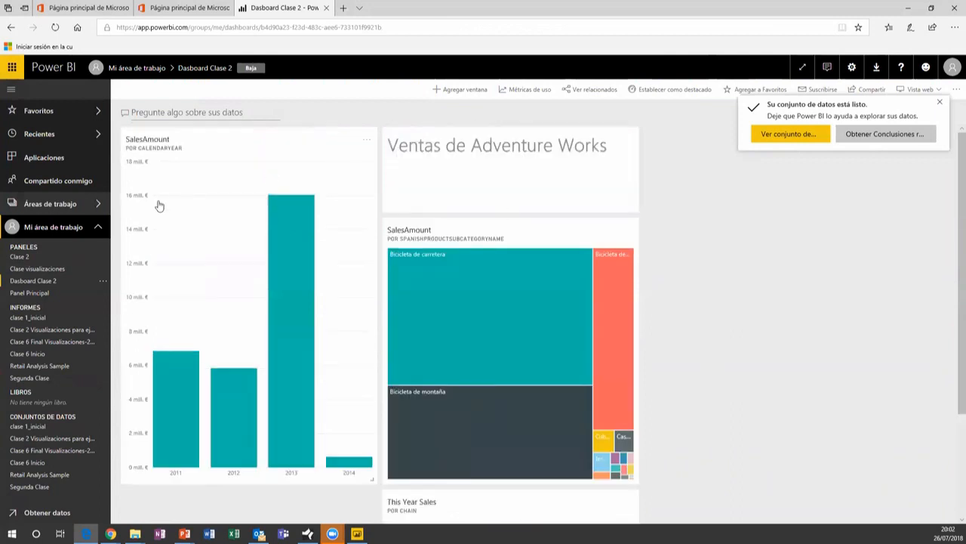
click(21, 260)
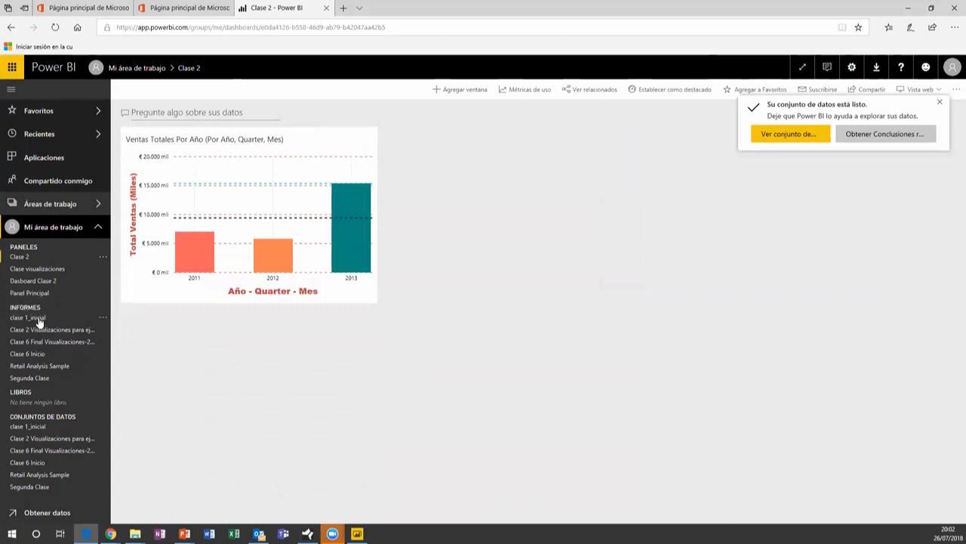
Open the Retail Analysis Sample report, dismiss the notifications, and go to its New Stores page
click(37, 367)
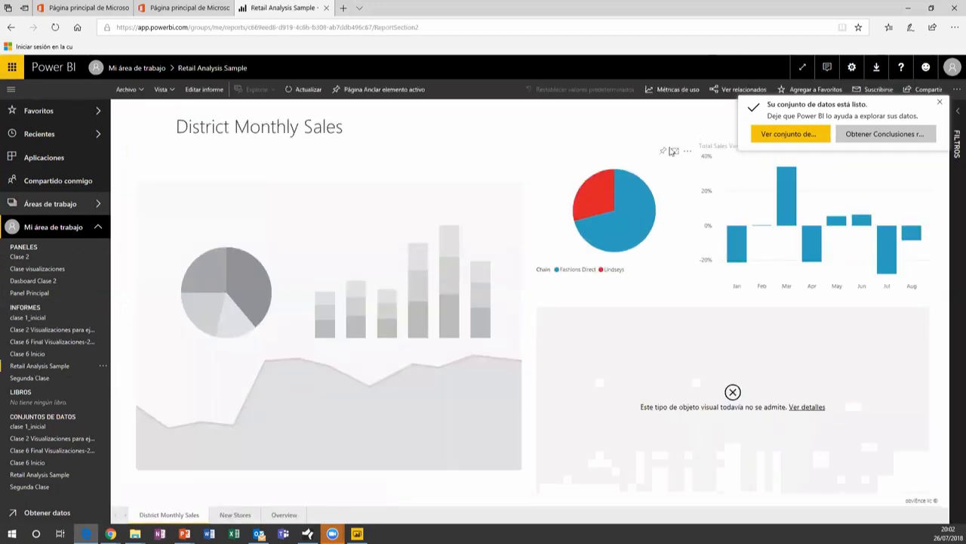
click(940, 102)
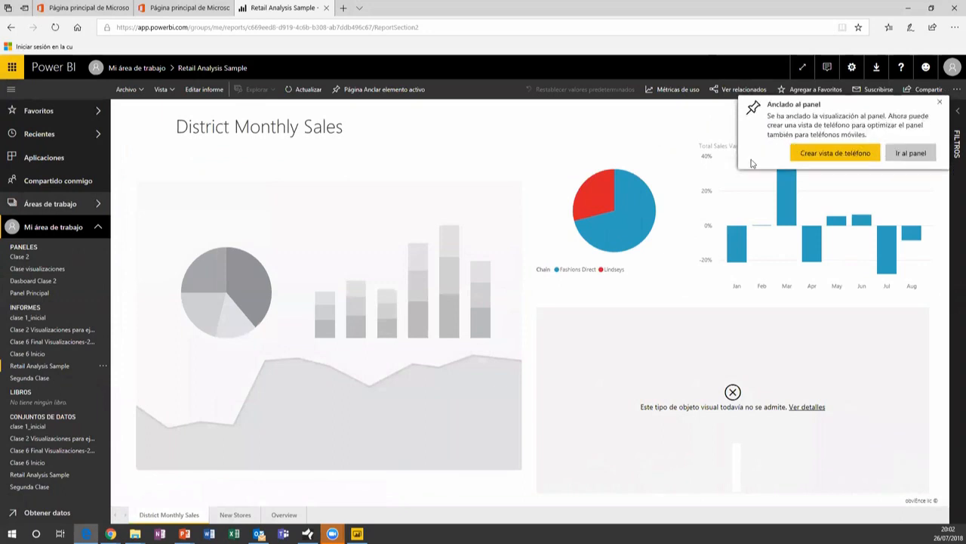
click(940, 106)
click(940, 106)
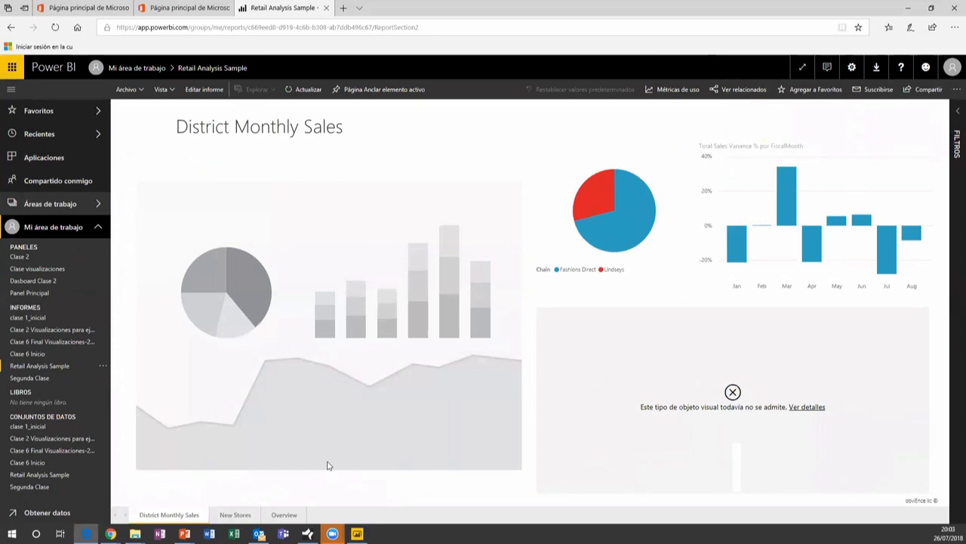
click(236, 516)
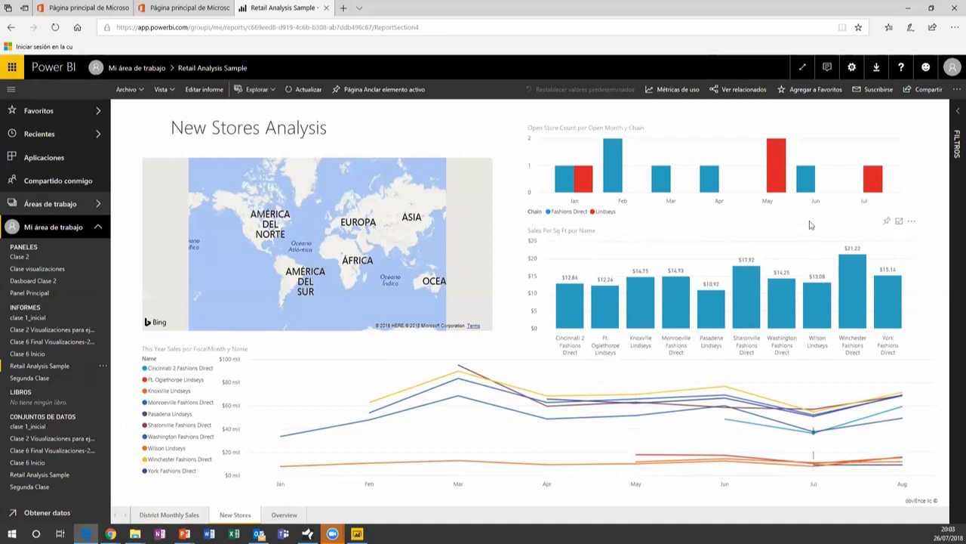
Pin the Sales Per Sq Ft chart to the existing Clase 2 dashboard
click(886, 222)
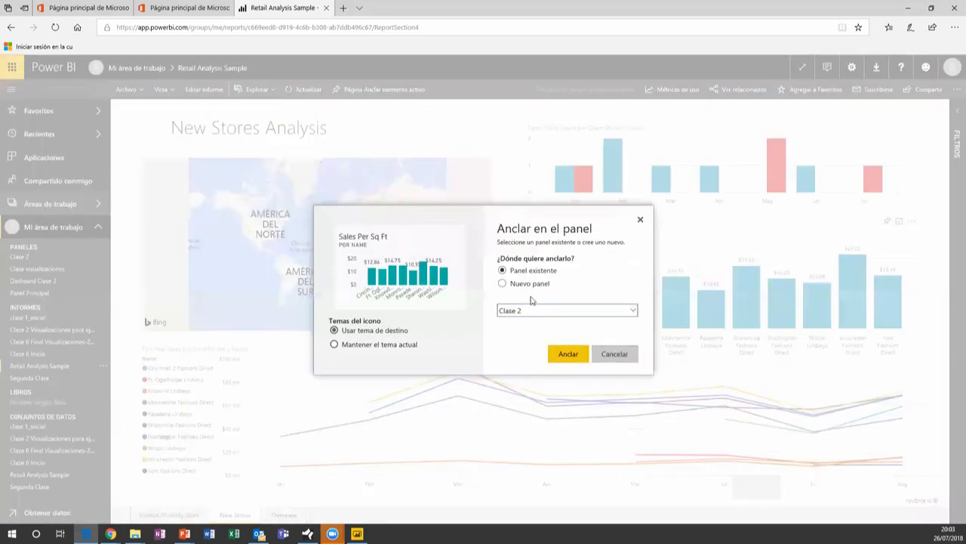
click(563, 312)
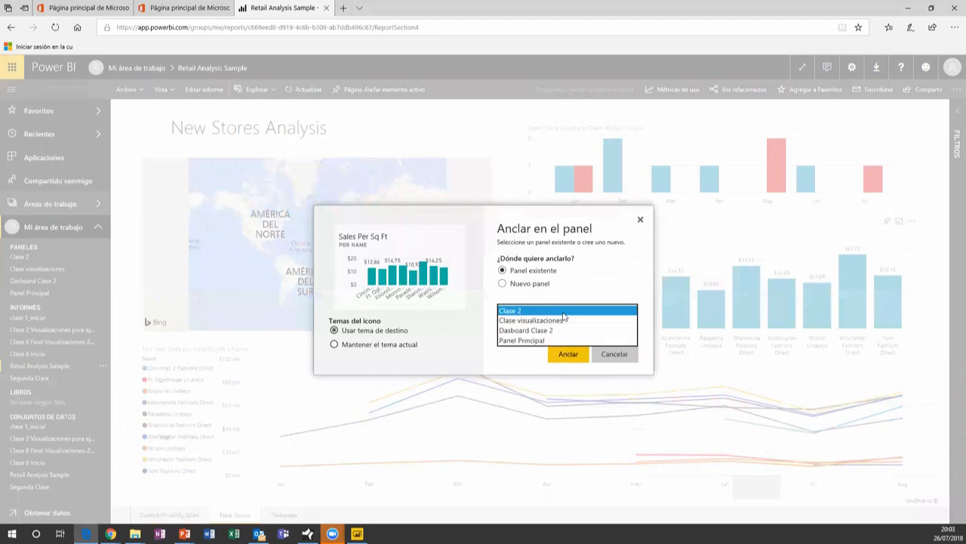
click(563, 315)
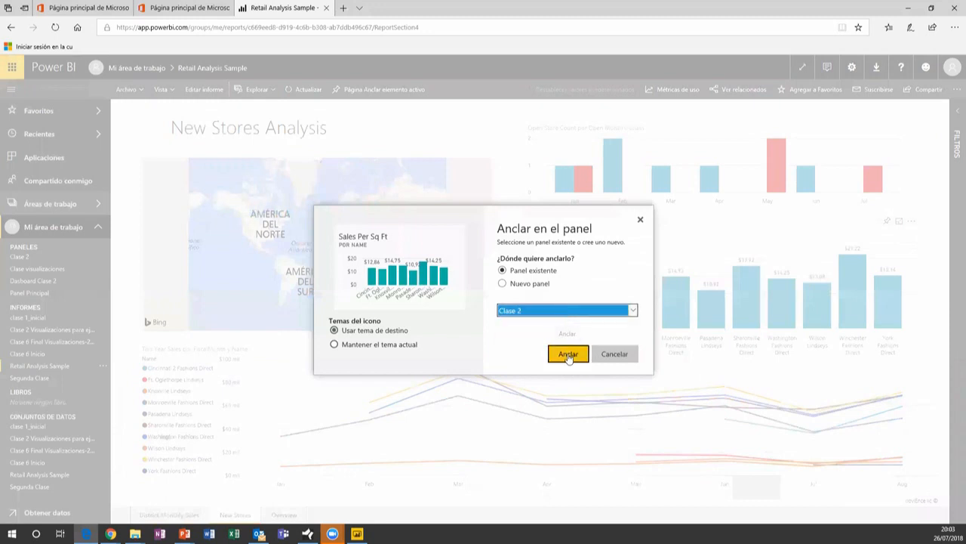
click(569, 354)
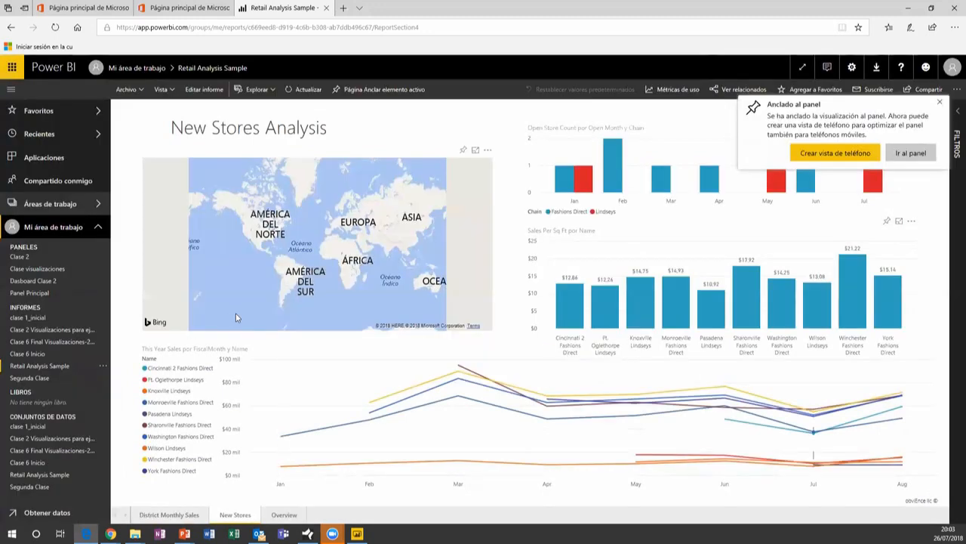
Open the Clase 2 dashboard and look at the new Sales Per Sq Ft tile's options
click(19, 259)
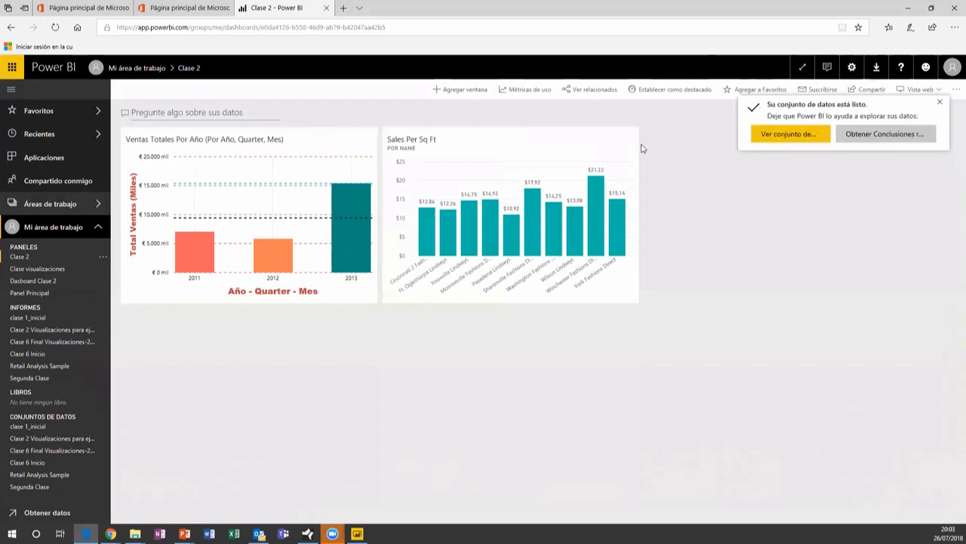
click(631, 141)
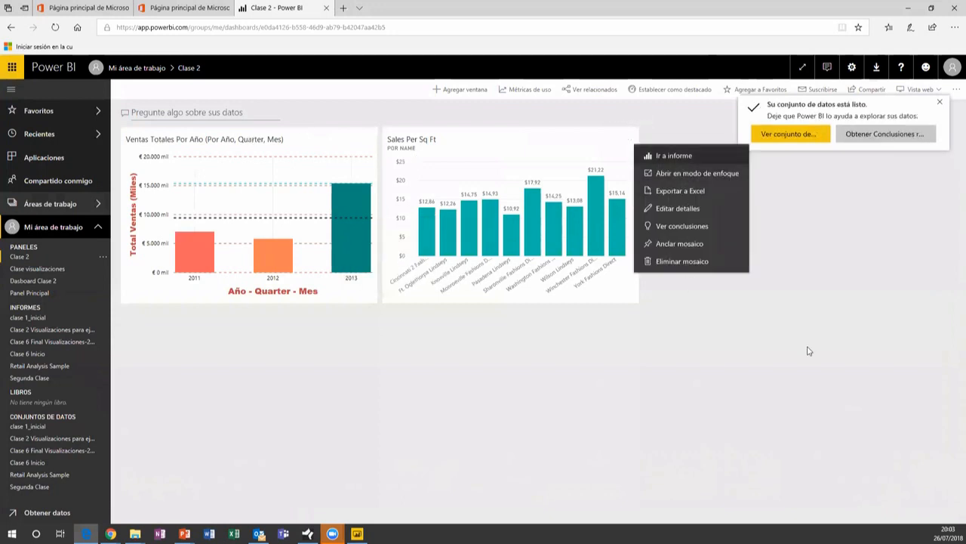
click(677, 268)
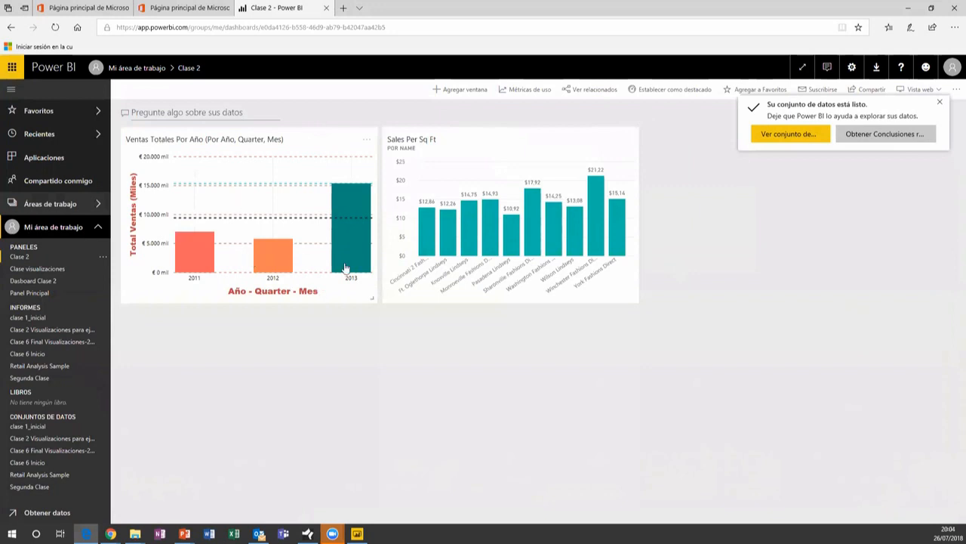
mouse_move(345, 268)
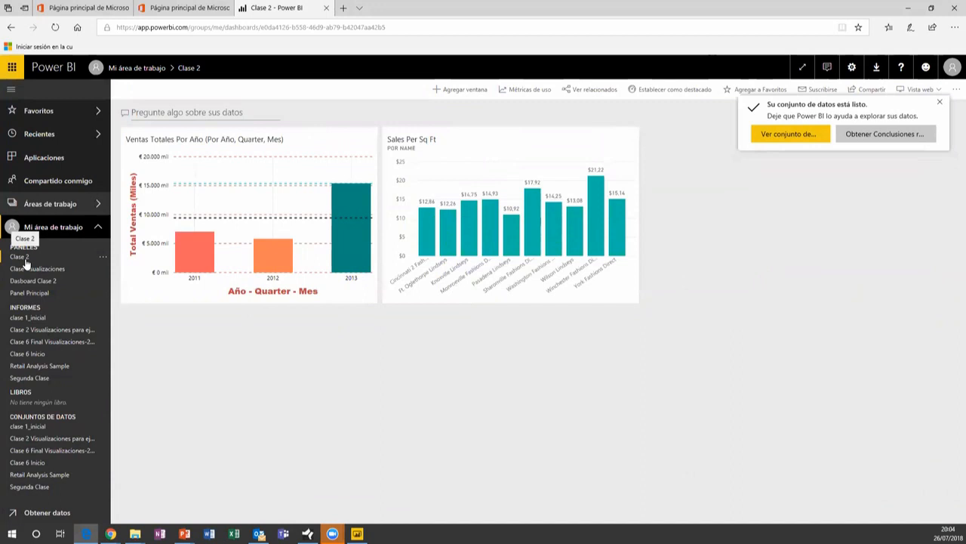
Show and close the Áreas de trabajo workspace list twice
click(63, 208)
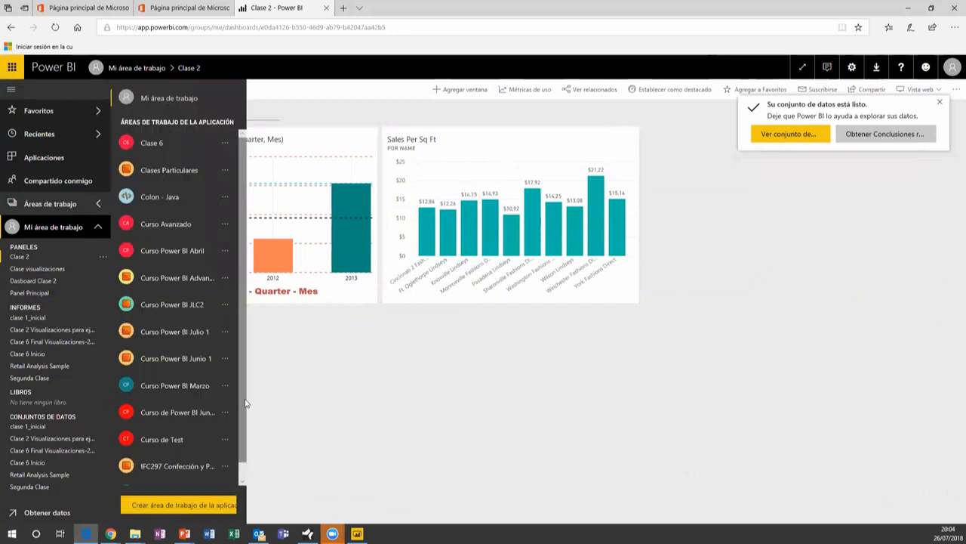
drag(245, 403, 246, 455)
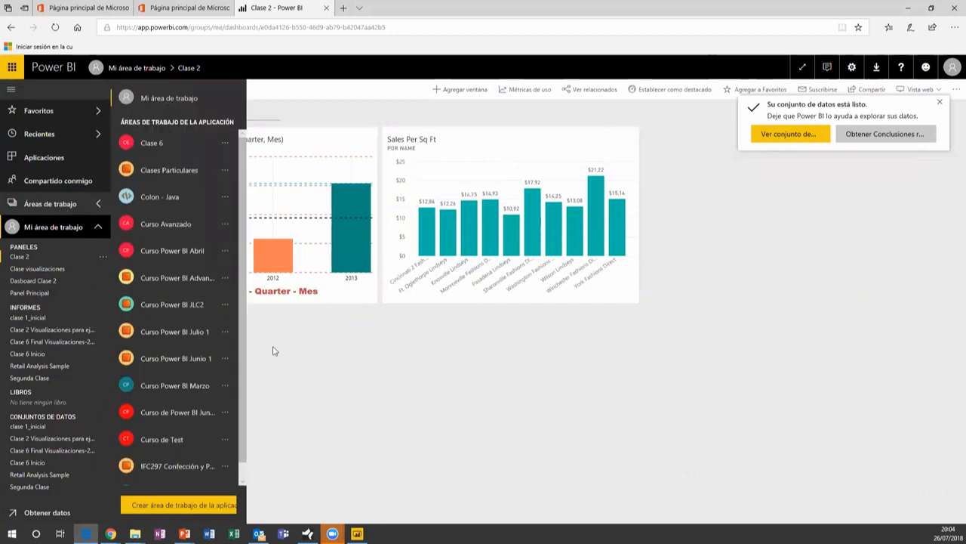
click(317, 361)
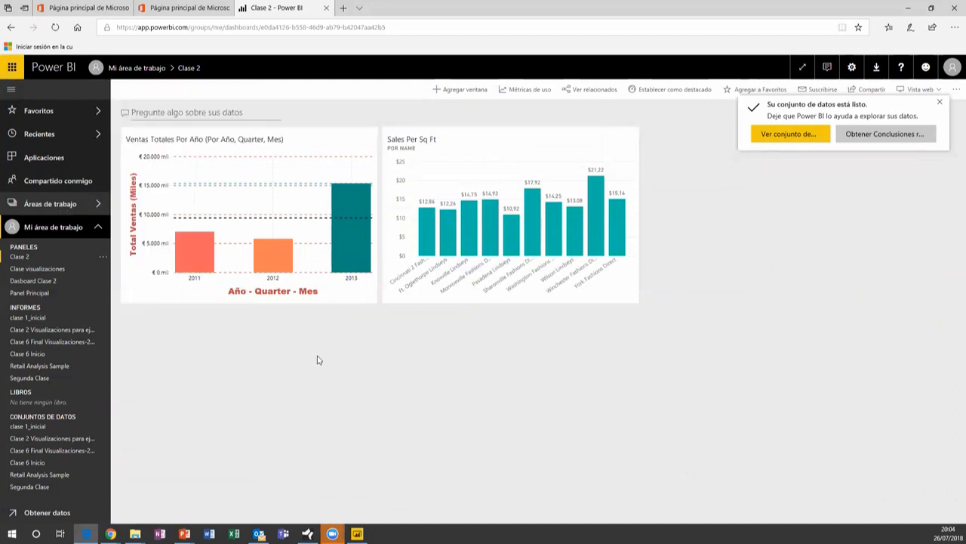
click(63, 211)
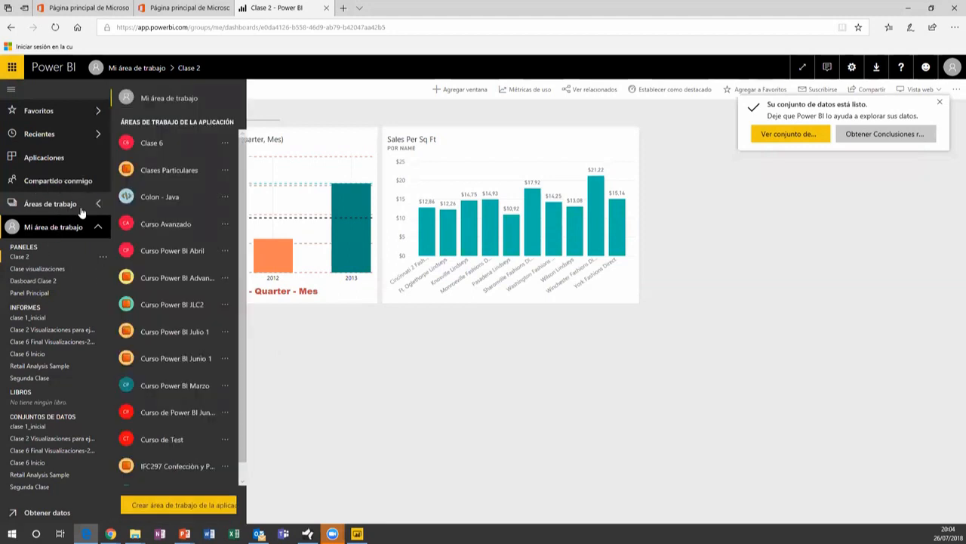
click(317, 392)
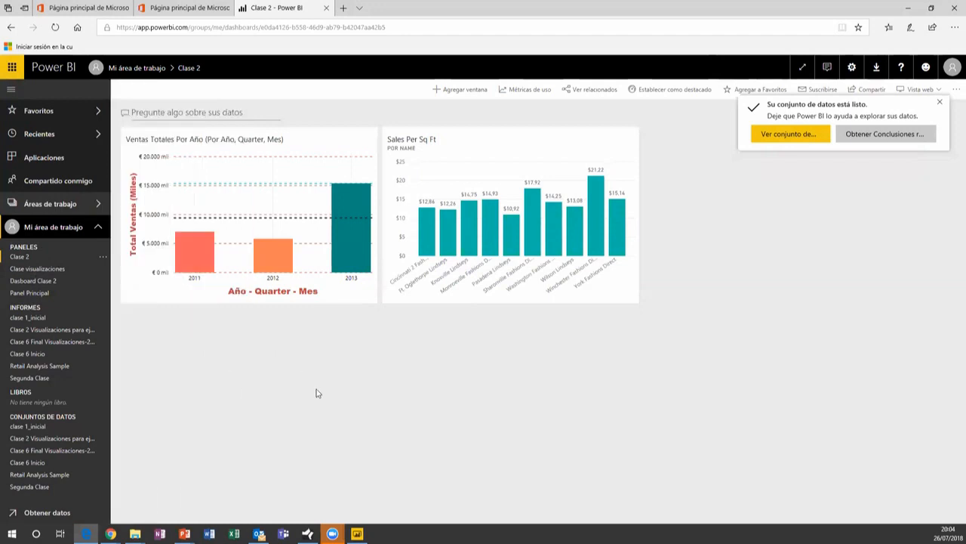
Dismiss the dataset-ready notification and open the Clase 6 Final Visualizaciones-2018-07-25 dataset
triple_click(941, 105)
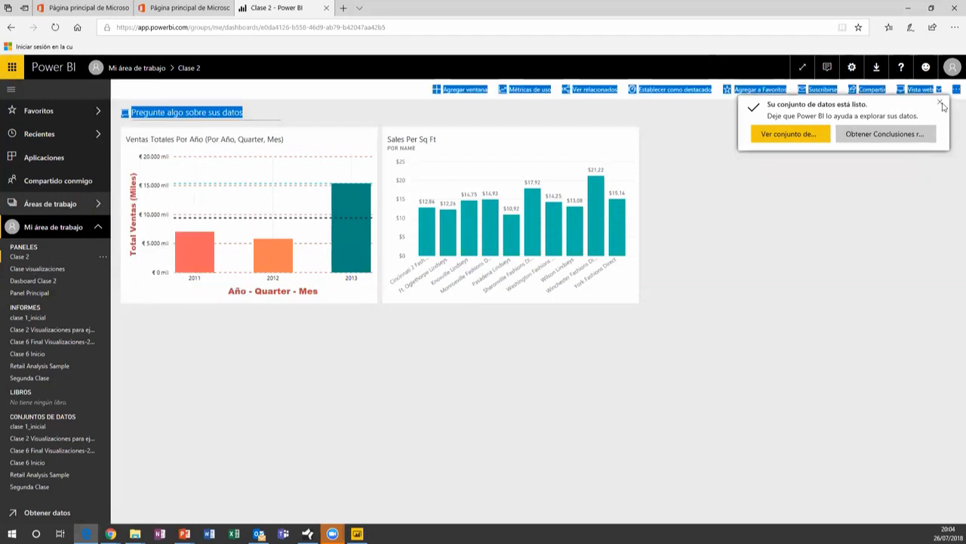
click(941, 105)
click(823, 258)
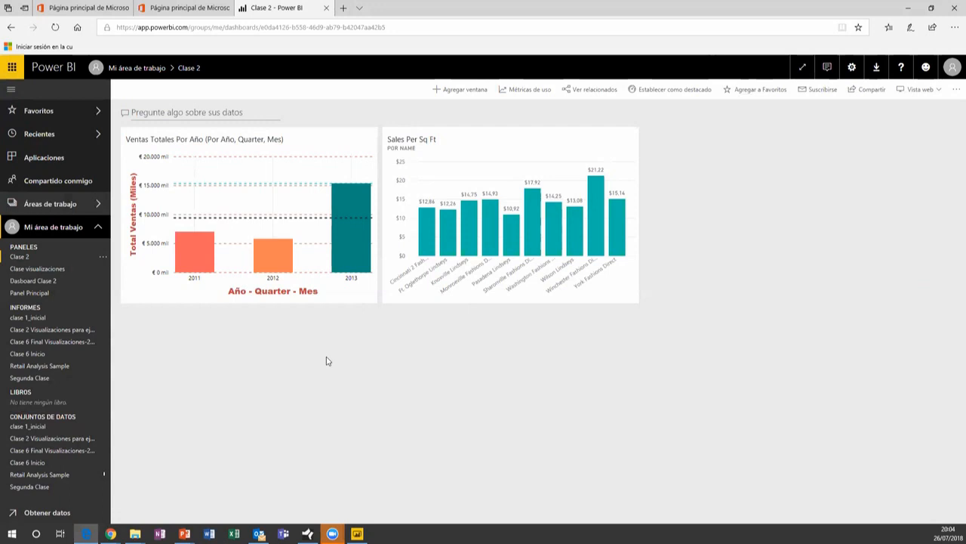
click(38, 451)
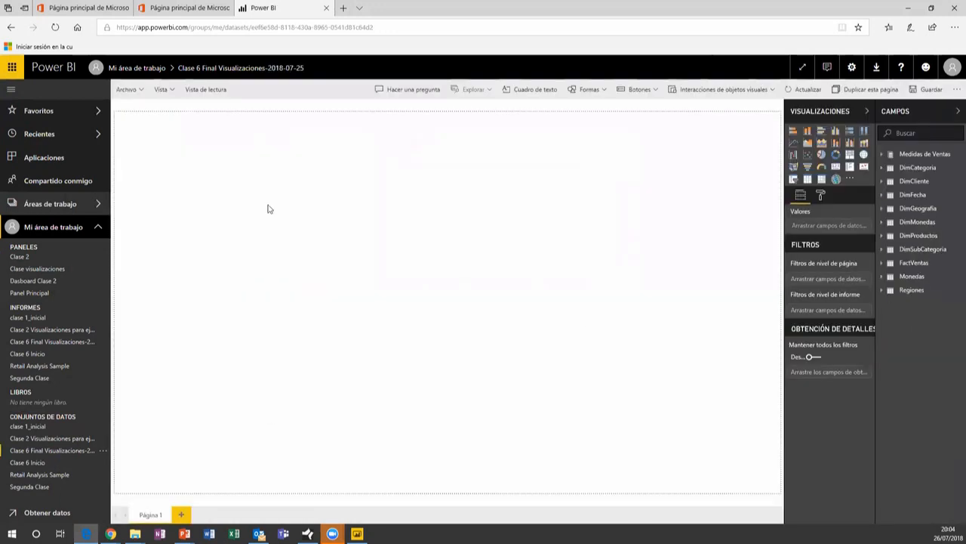
Choose SEGURIDAD from the Clase 6 Final dataset's '...' menu, then view clase 1_inicial's options
click(103, 451)
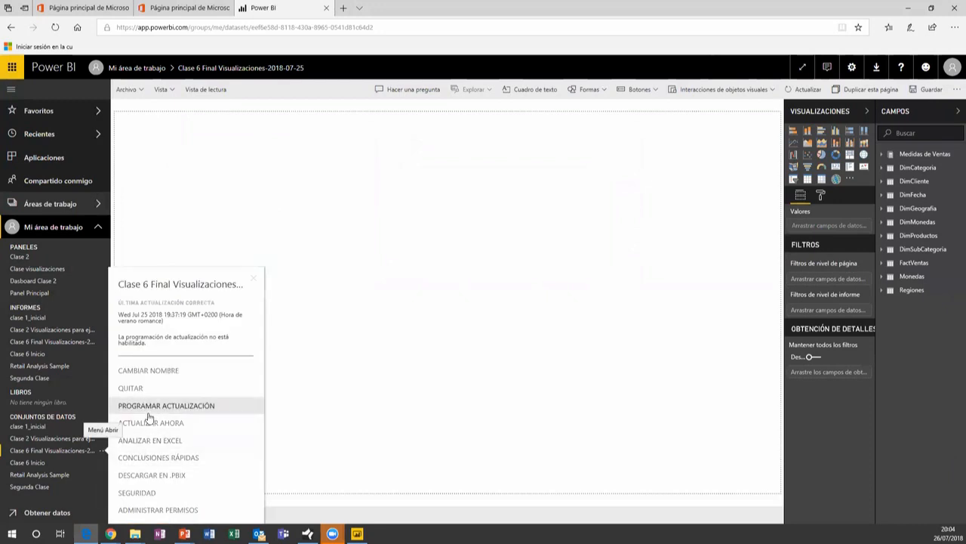
click(139, 492)
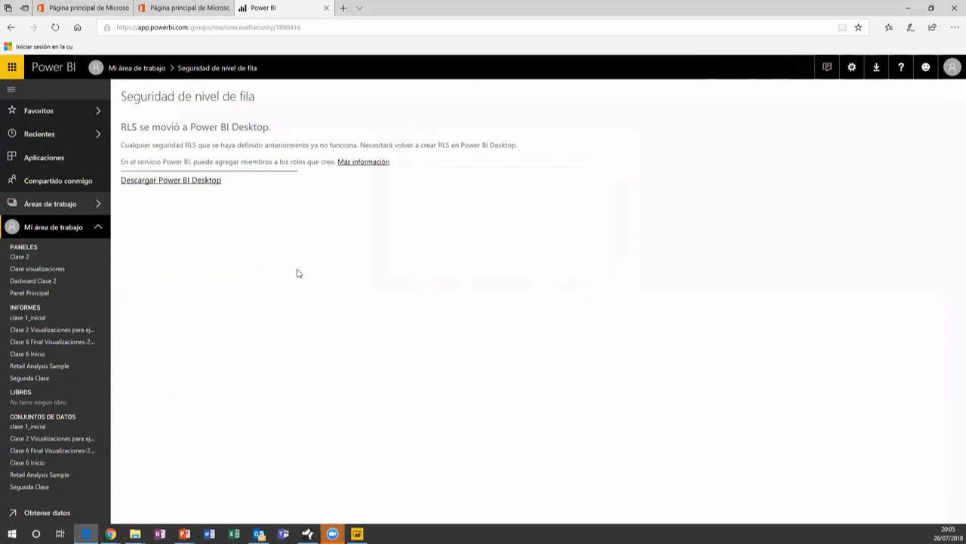
click(104, 450)
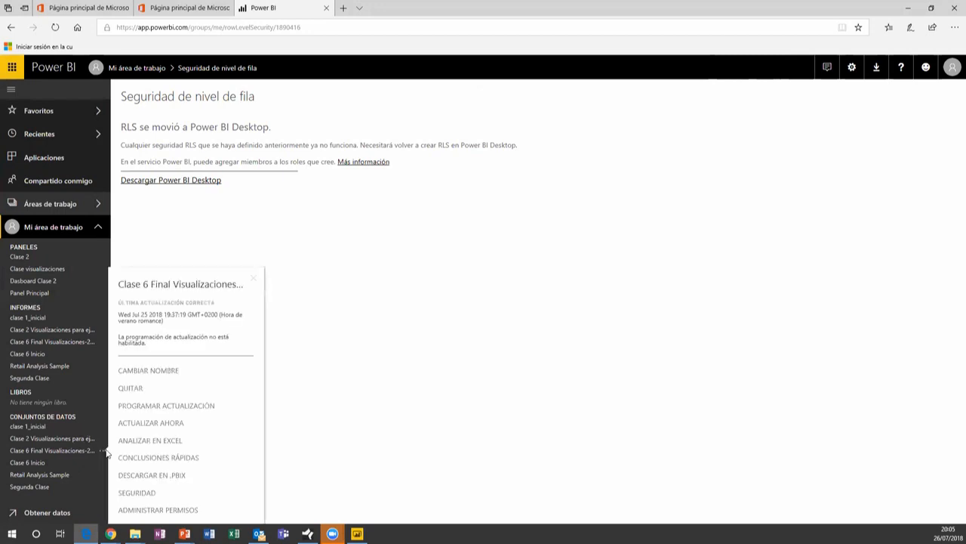
click(144, 492)
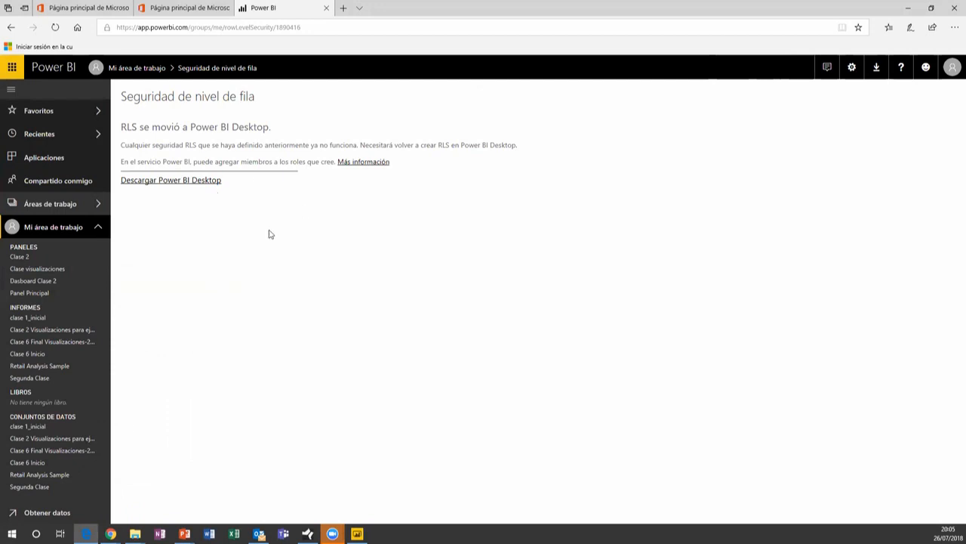
click(104, 428)
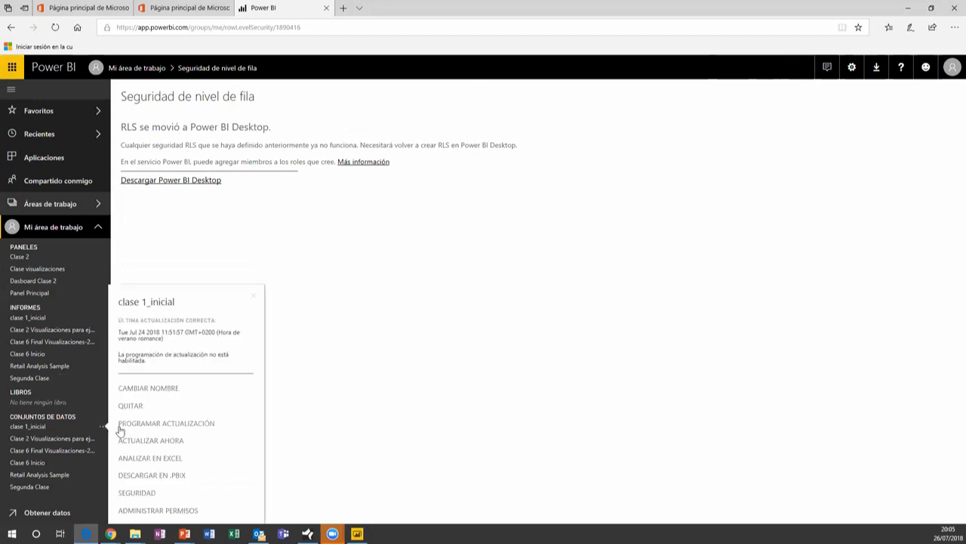
click(136, 493)
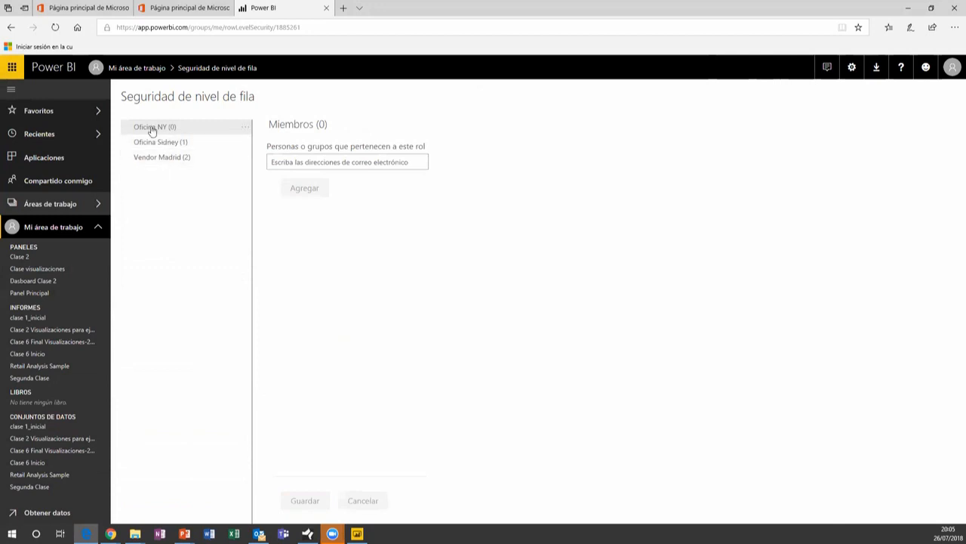
click(175, 160)
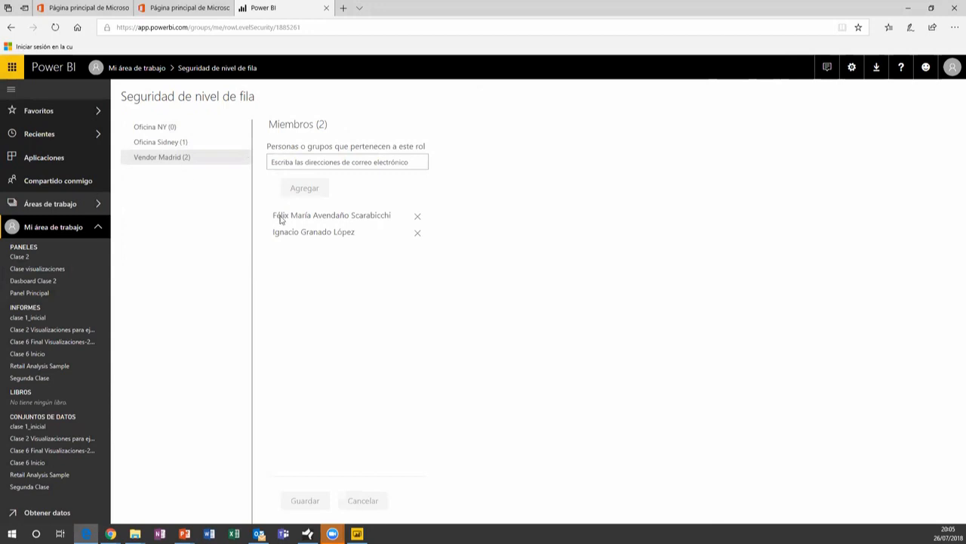
click(156, 143)
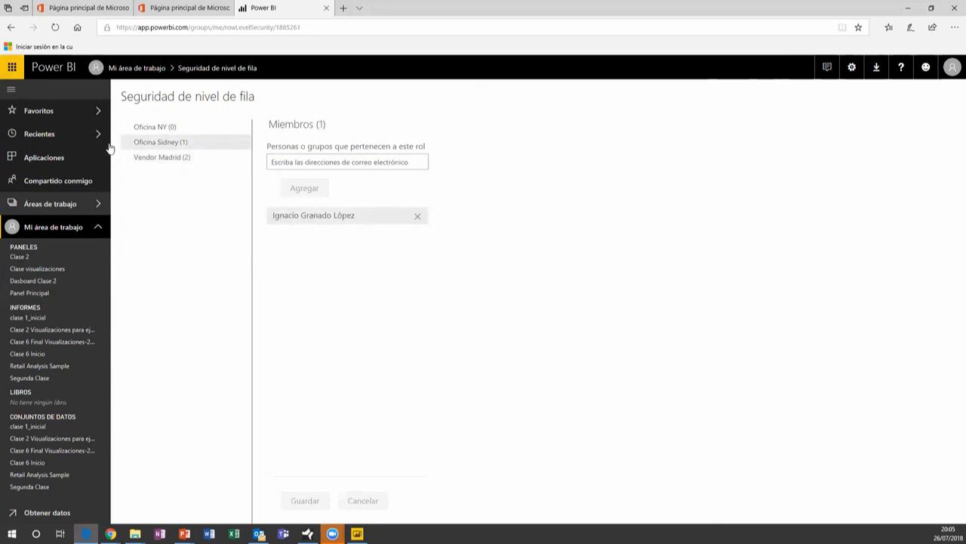
click(147, 134)
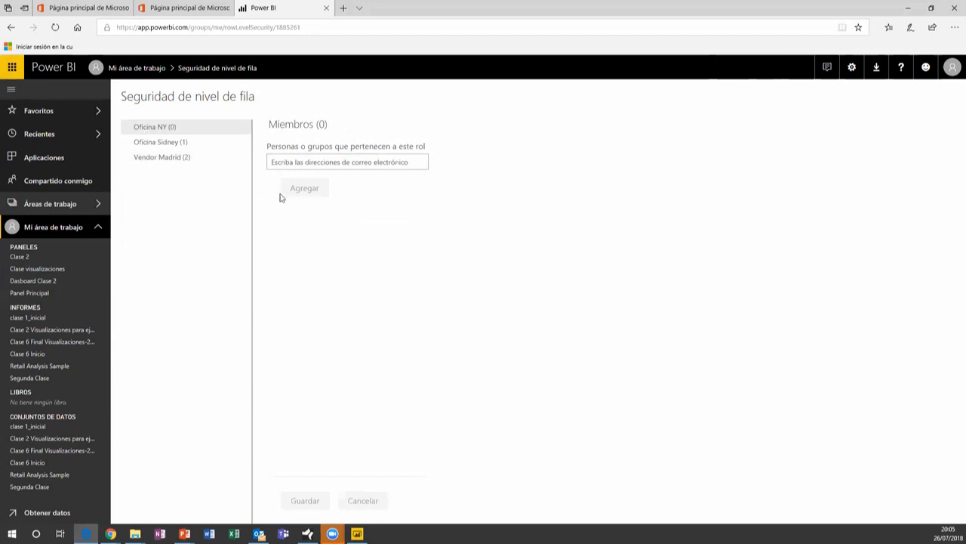
click(173, 158)
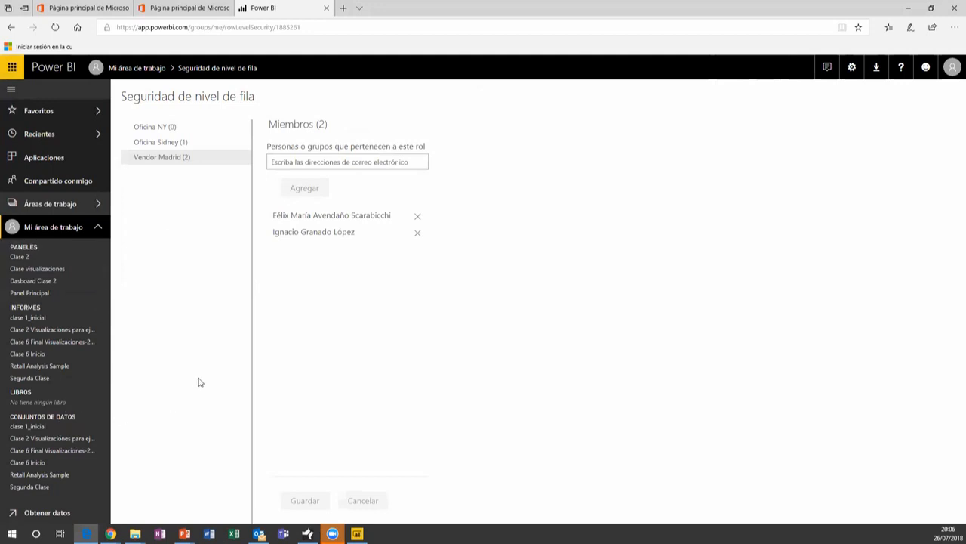
Open the Clase visualizaciones dashboard, scroll through its tiles, and open the sales chart's report
click(33, 513)
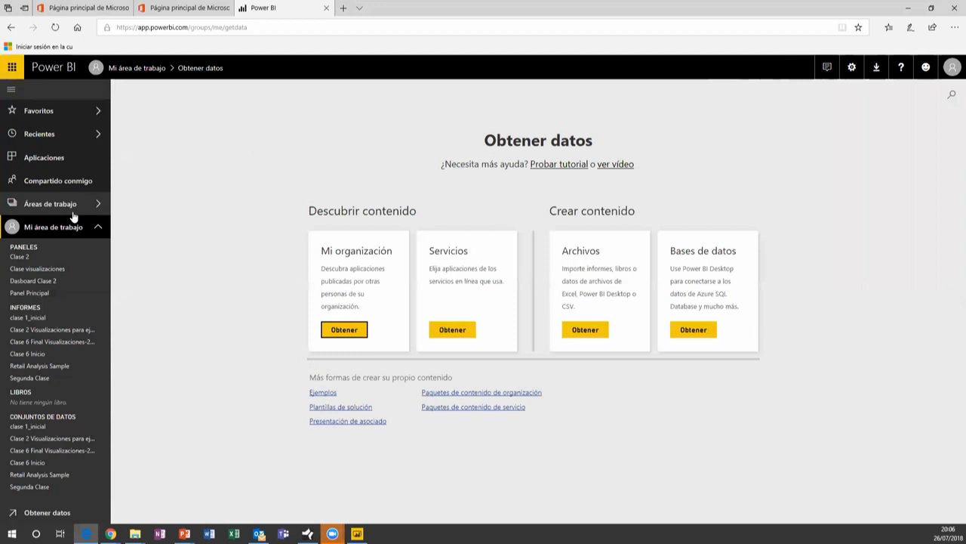
click(27, 270)
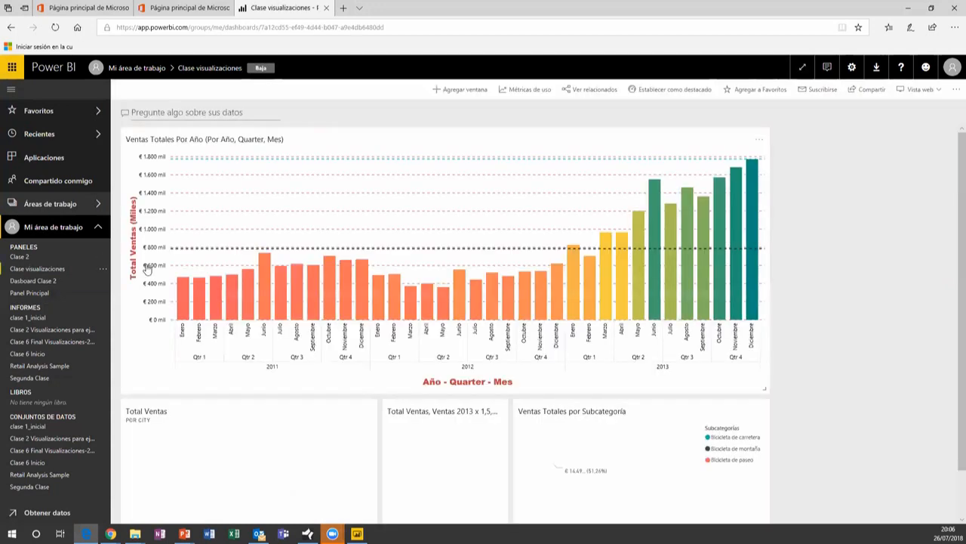
scroll(862, 269, down, 1)
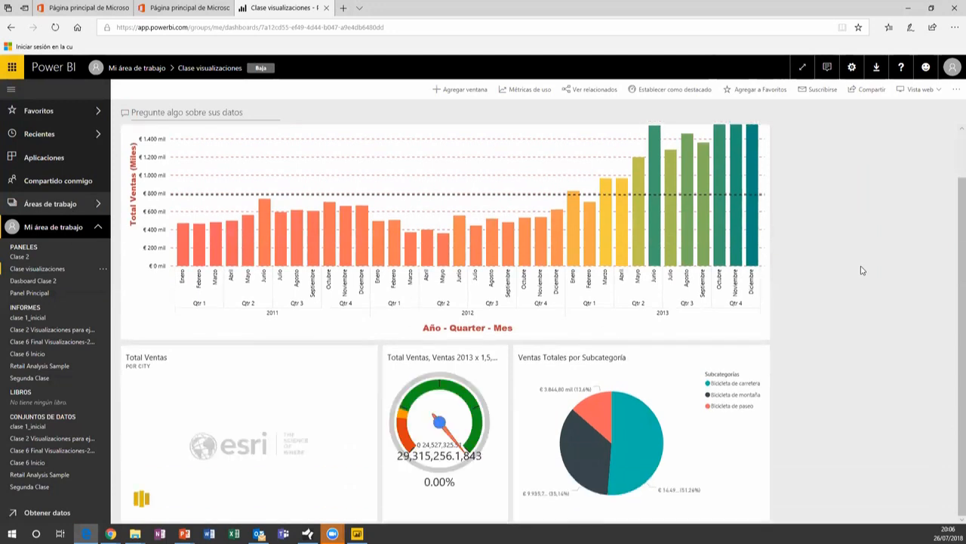
scroll(862, 270, up, 1)
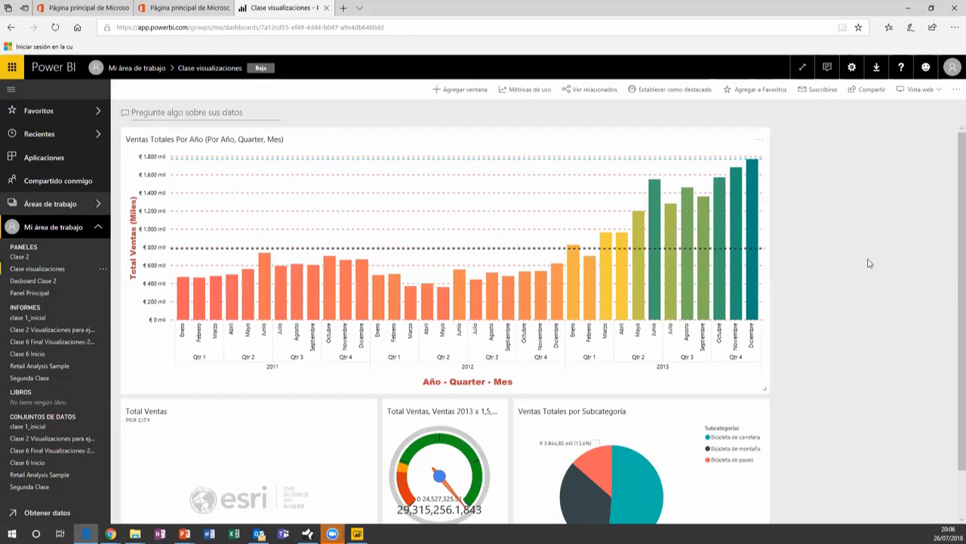
scroll(869, 262, down, 1)
scroll(869, 263, up, 1)
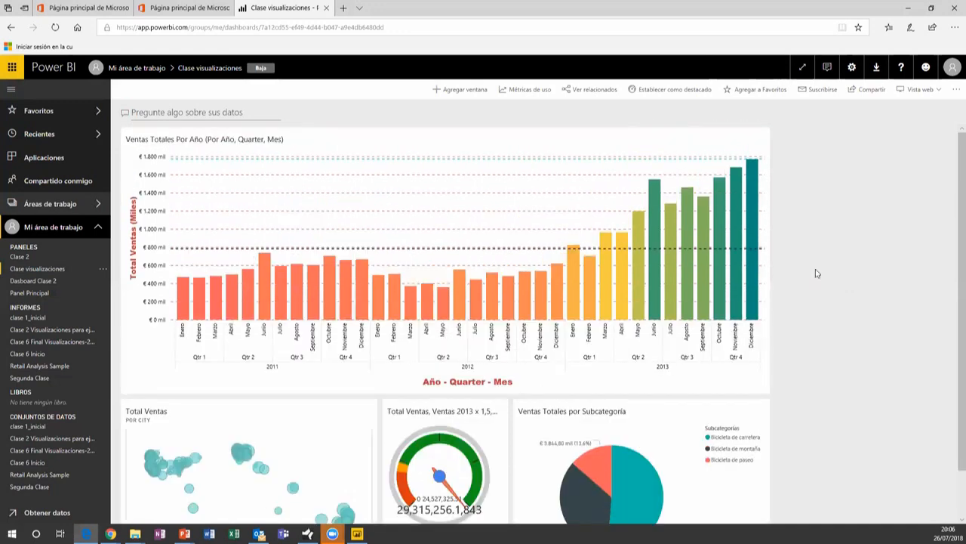
scroll(826, 300, down, 1)
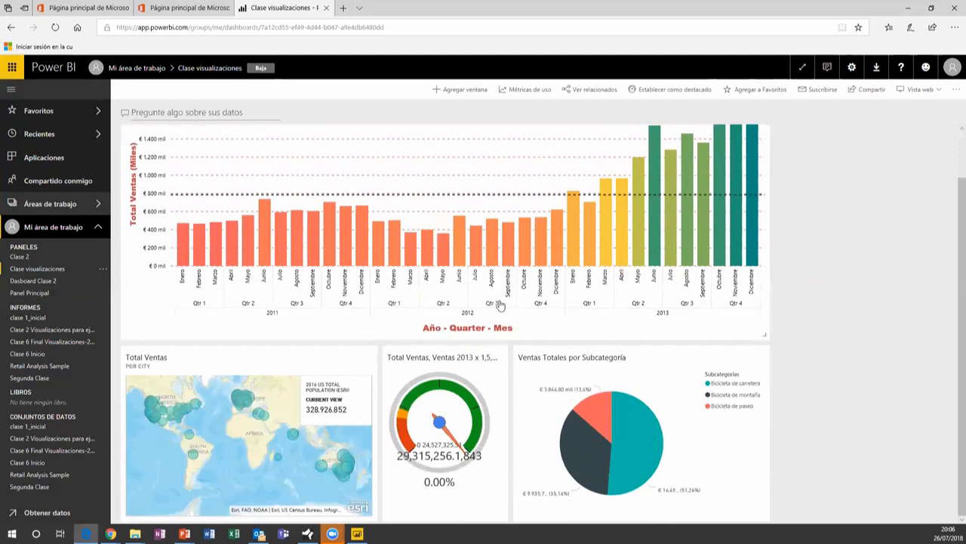
scroll(902, 306, up, 1)
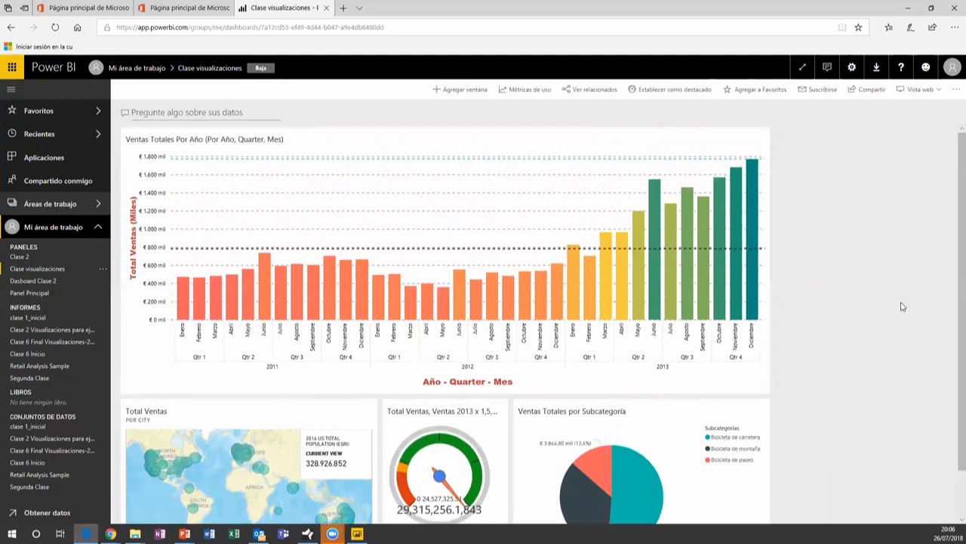
click(482, 250)
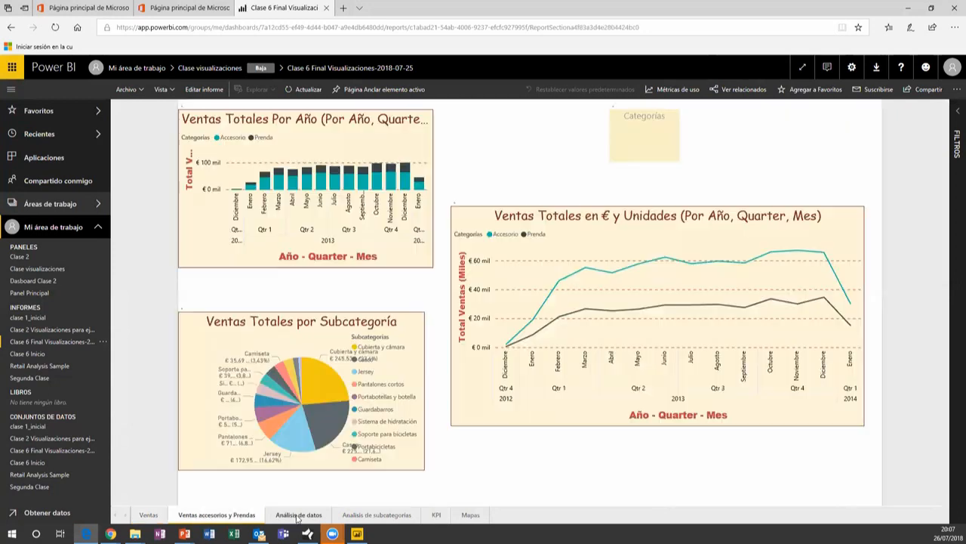
Browse the Análisis de datos, Análisis de subcategorías and Ventas report pages
click(298, 516)
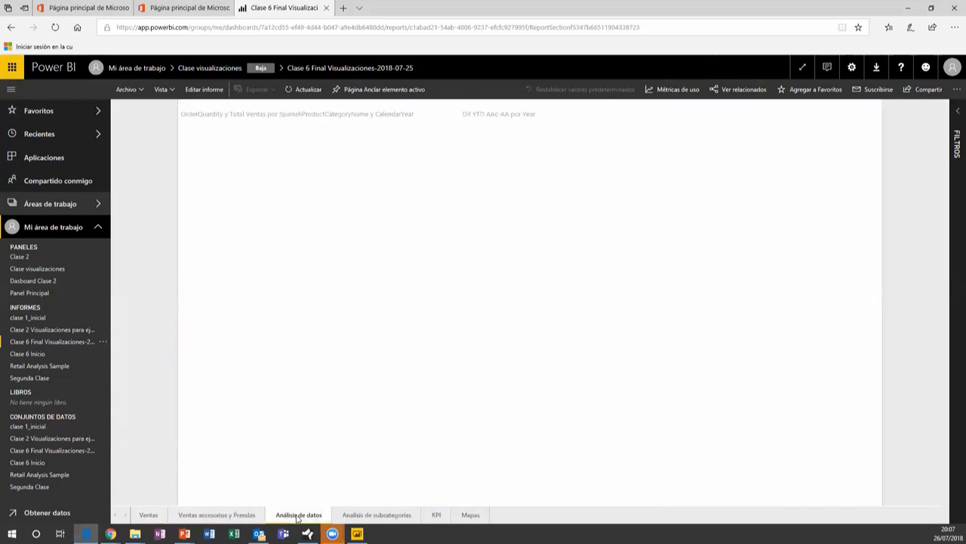
click(376, 515)
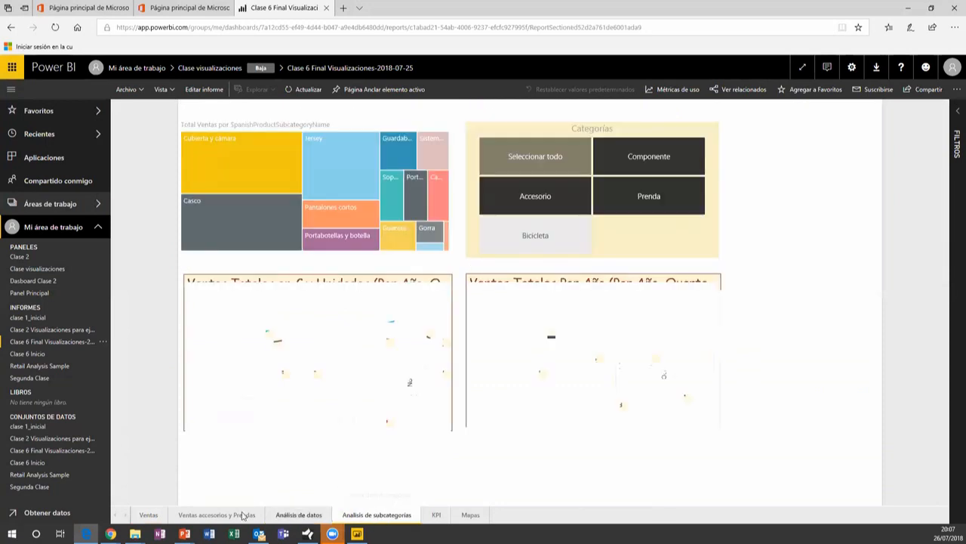
click(153, 517)
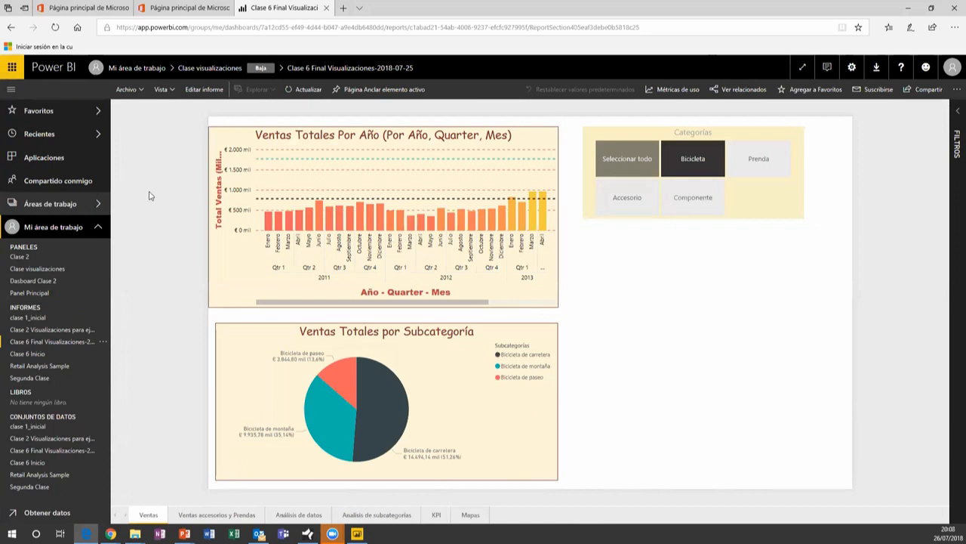
click(852, 67)
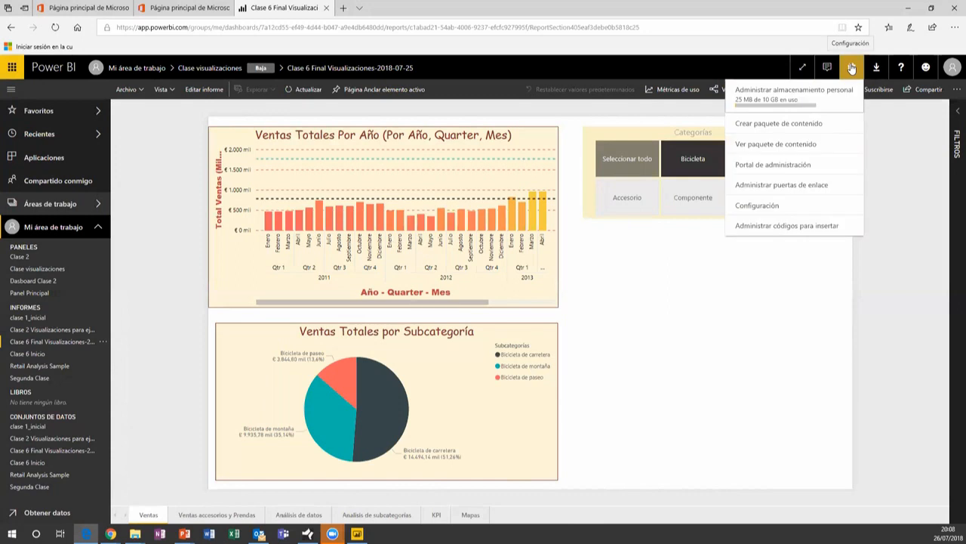
Edit the second content pack listed under Ver paquete de contenido and scroll its form
click(769, 145)
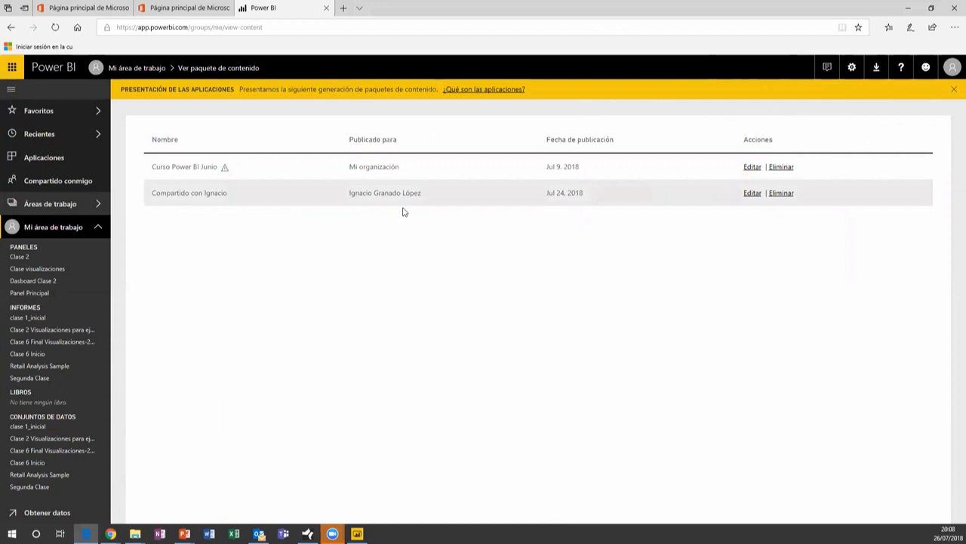
click(752, 194)
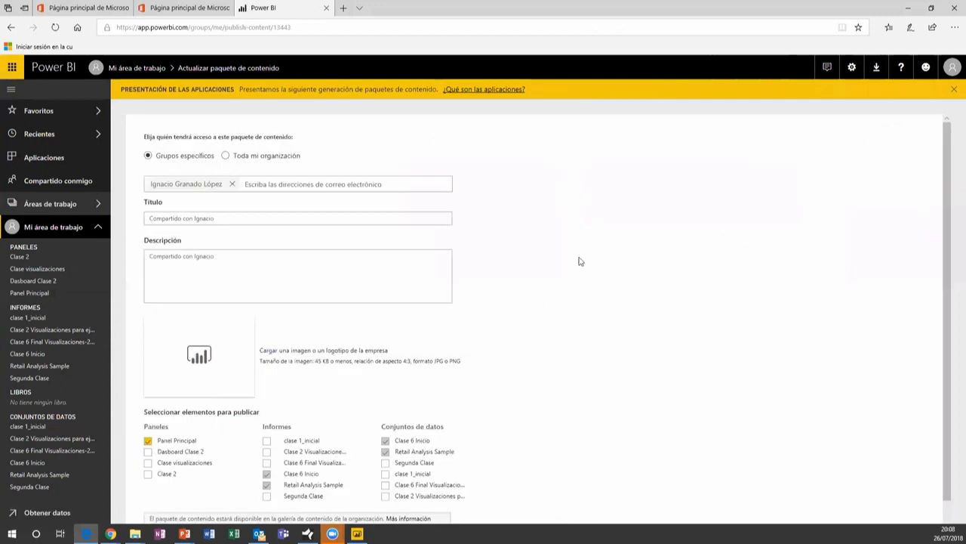
scroll(610, 271, down, 1)
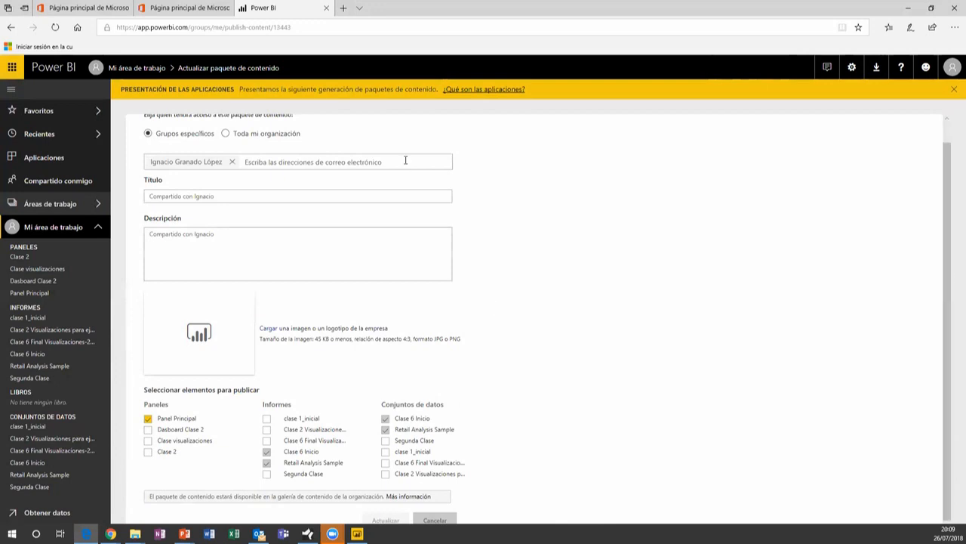
Open Clase 6 Final Visualizaciones on its Ventas accesorios y Prendas page and switch to edit mode
click(37, 342)
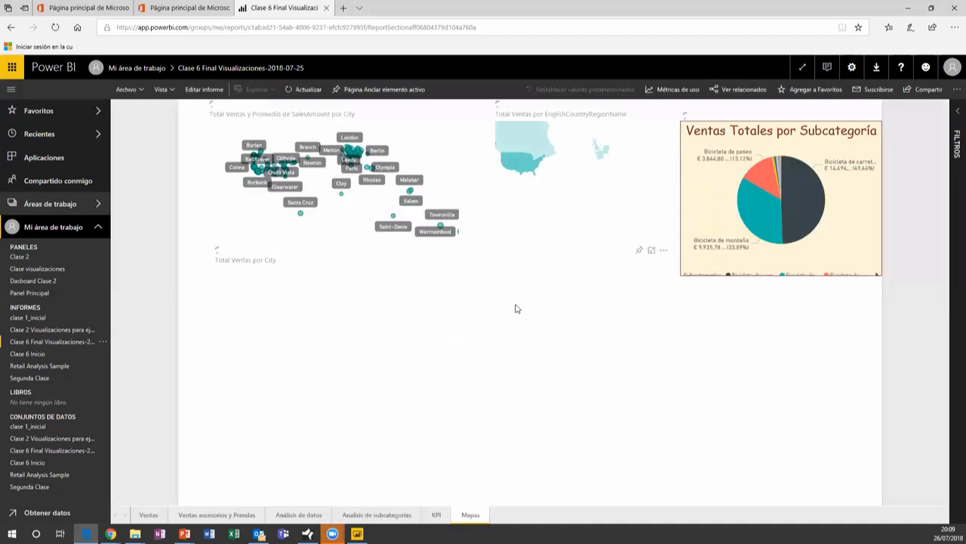
click(212, 517)
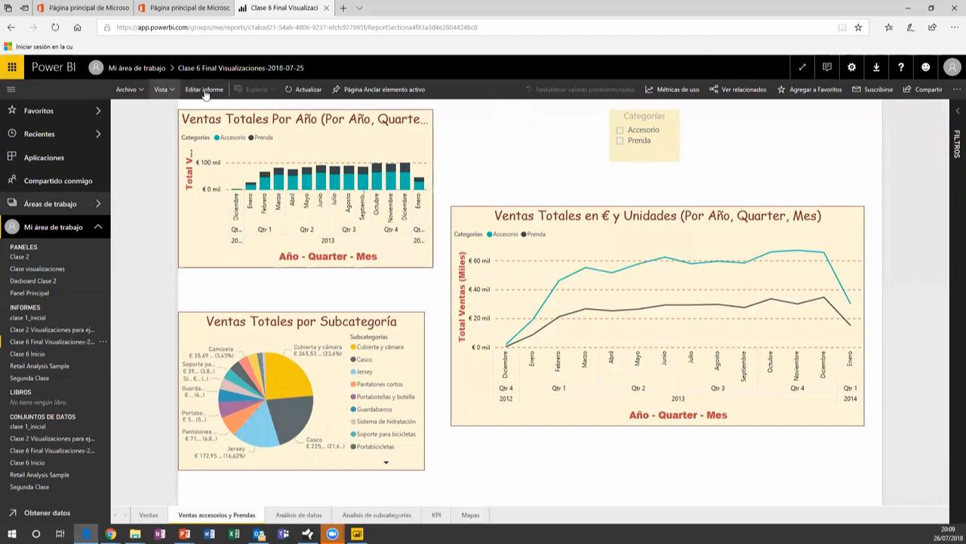
click(127, 89)
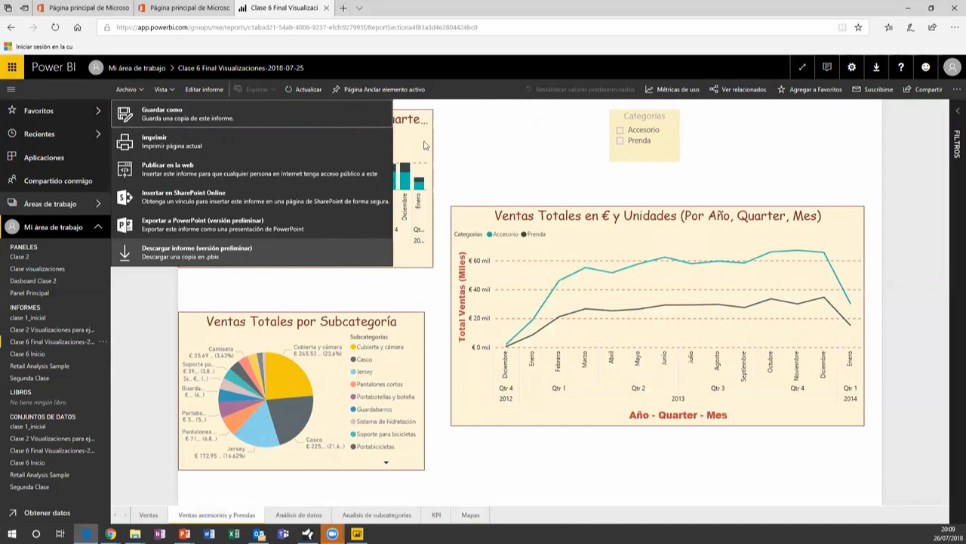
click(466, 148)
click(200, 91)
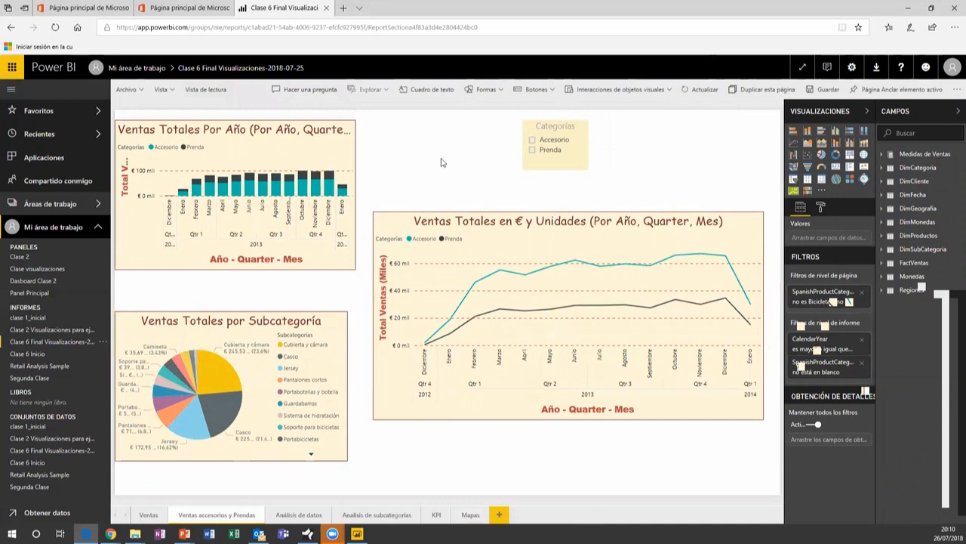
Choose Exportar a PowerPoint (versión preliminar) from the report's Archivo menu
click(126, 90)
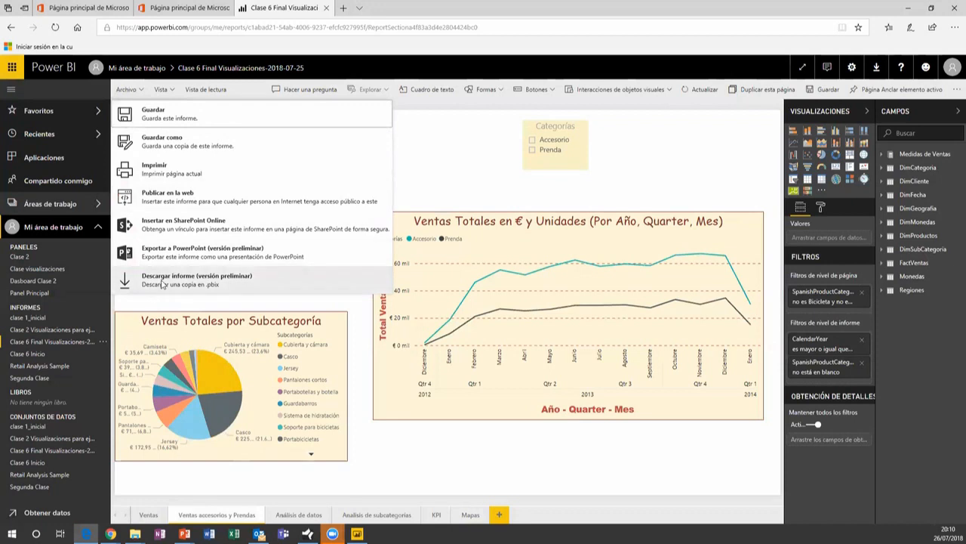
click(200, 258)
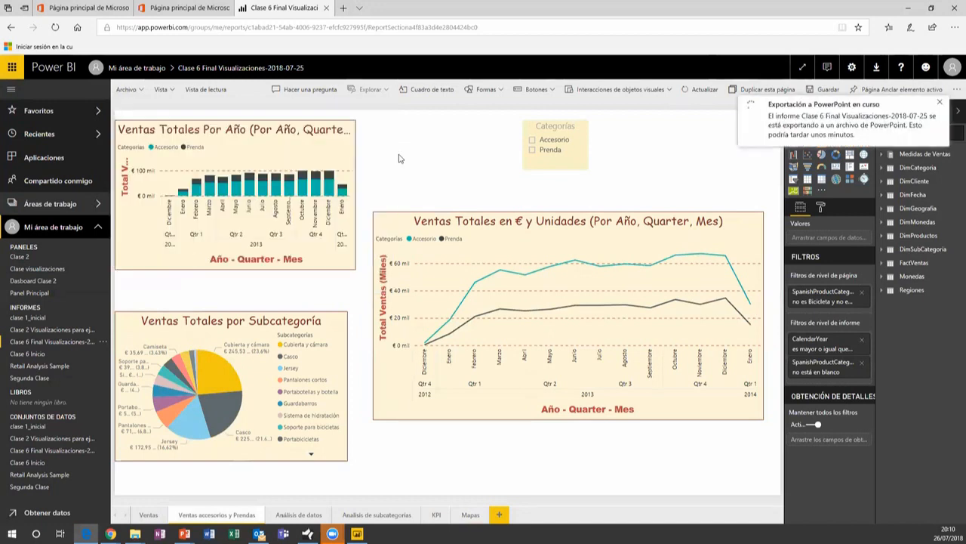
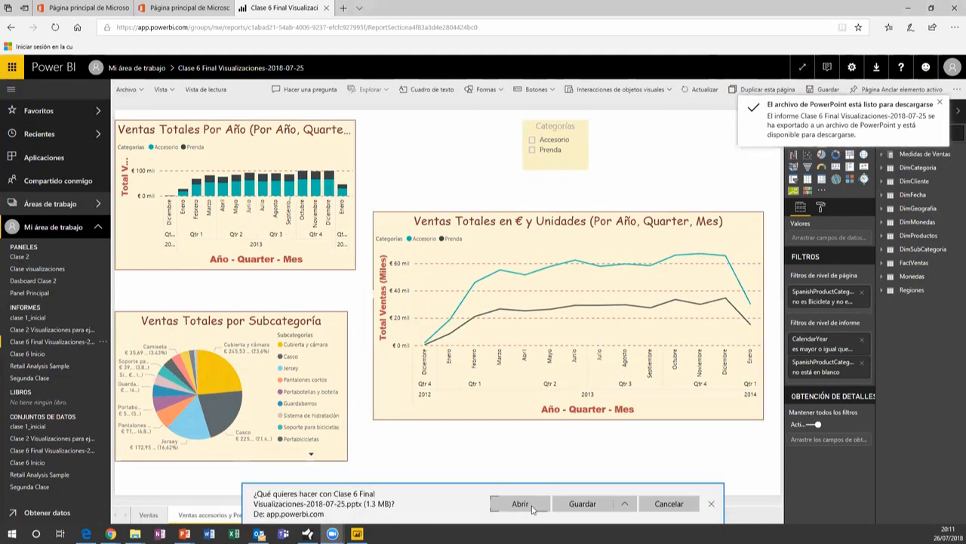
Have the exported .pptx report file open automatically once its download finishes
click(520, 503)
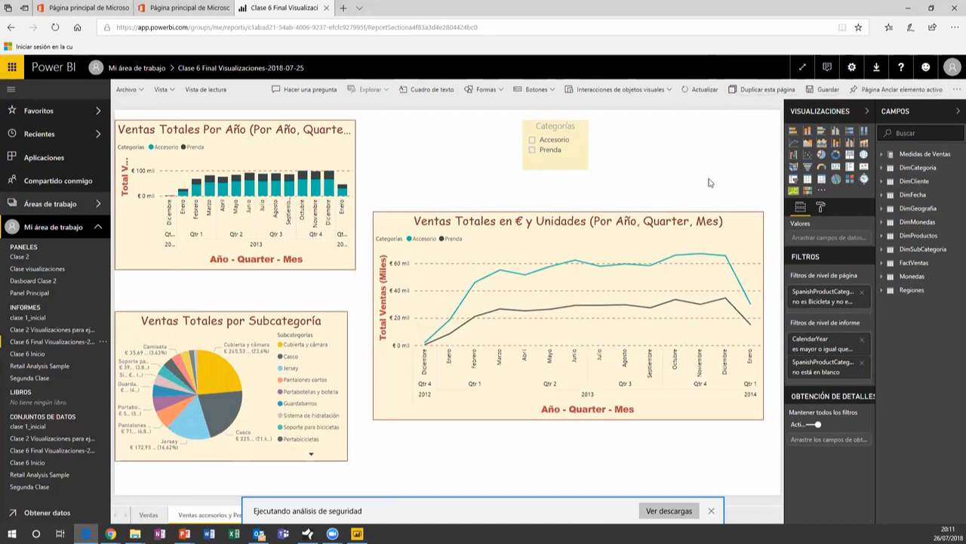
Check the PowerPoint download's progress in Downloads, then close it and return to the report
click(669, 511)
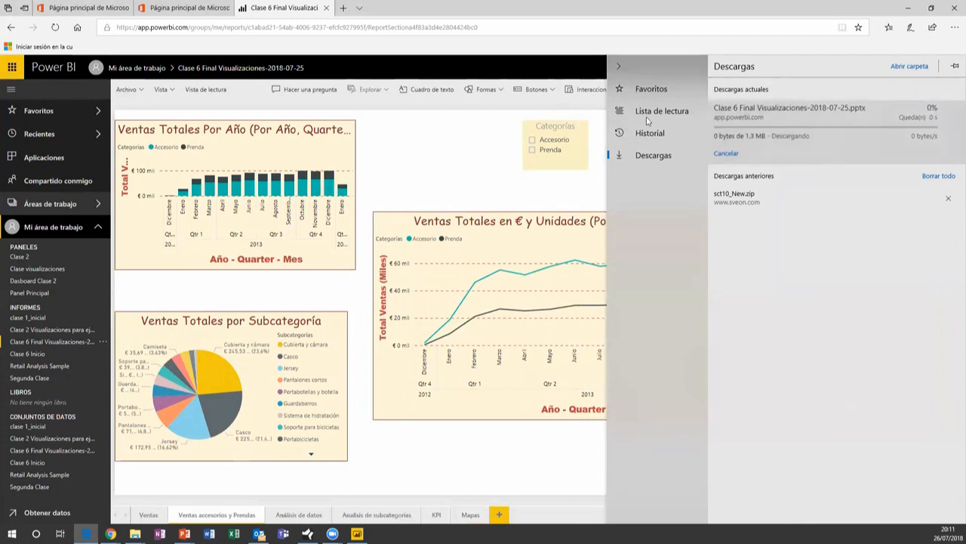
click(620, 66)
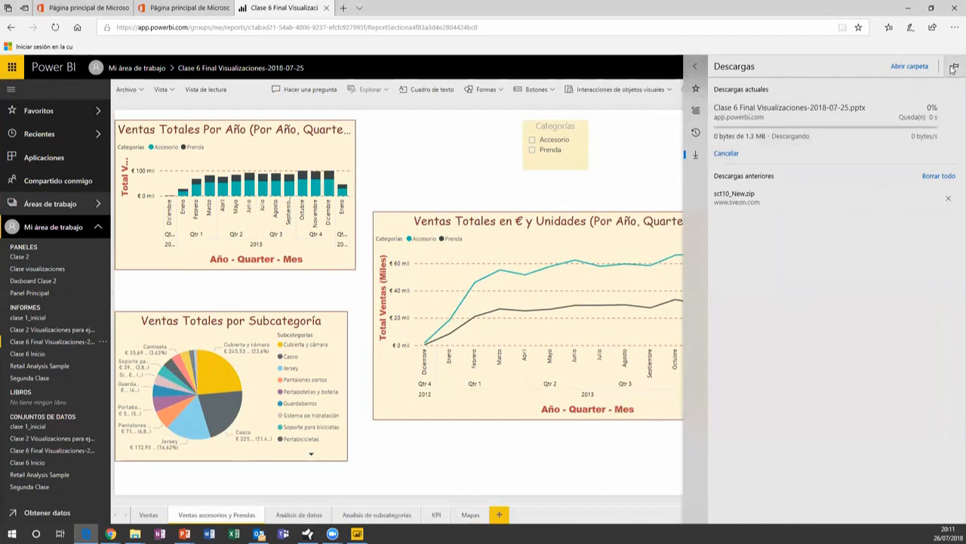
click(631, 147)
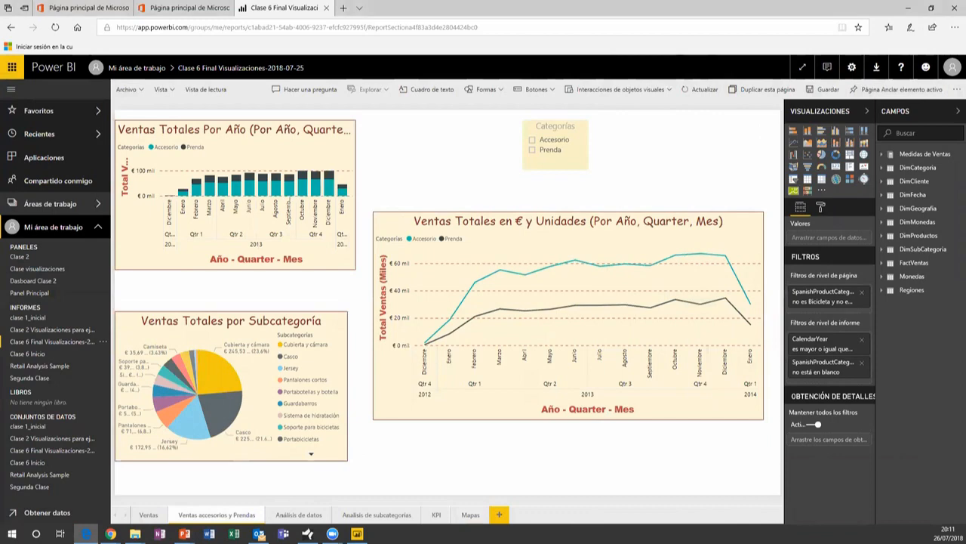
key(alt+Tab)
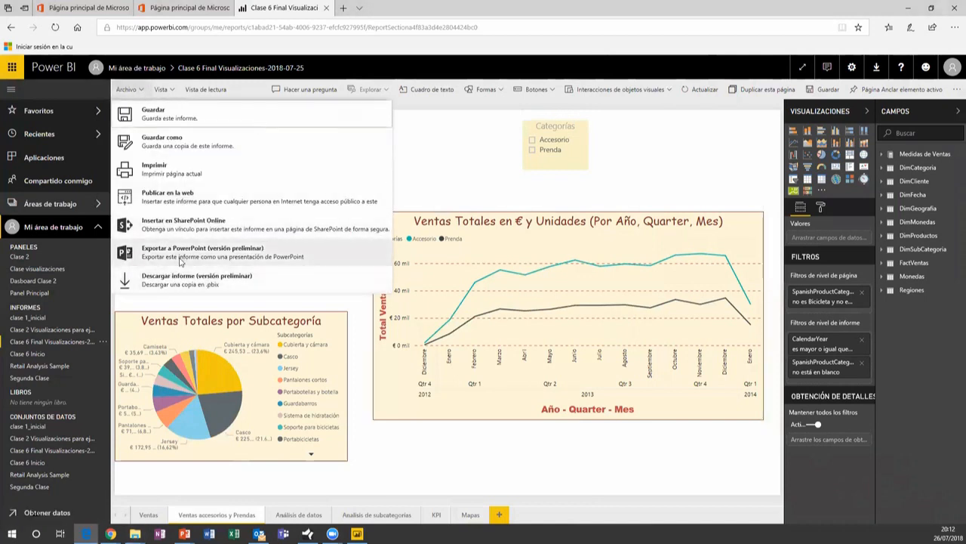
Re-export to PowerPoint, save 'Clase 6 Final Visualizaciones-2018-07-25 (2)' to the Desktop, and open it
click(180, 257)
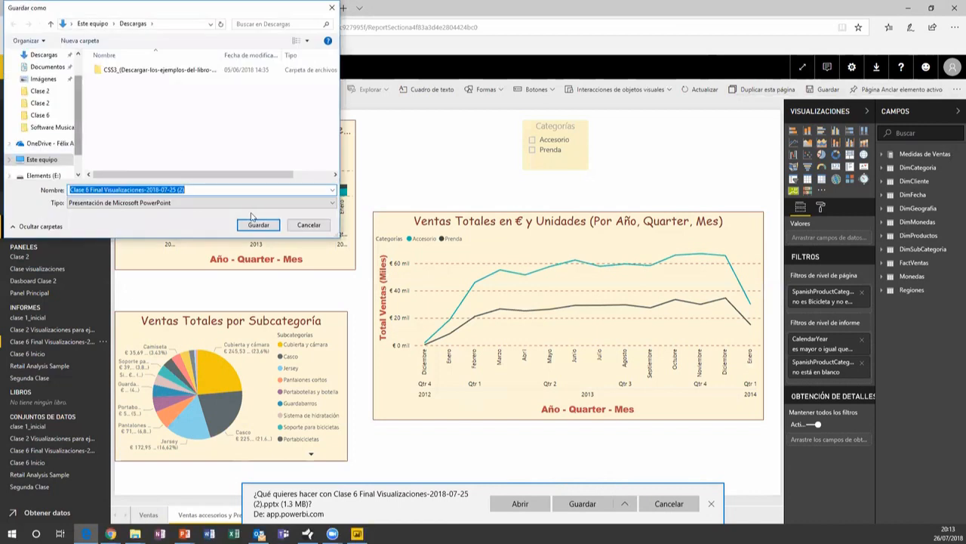
scroll(53, 129, up, 1)
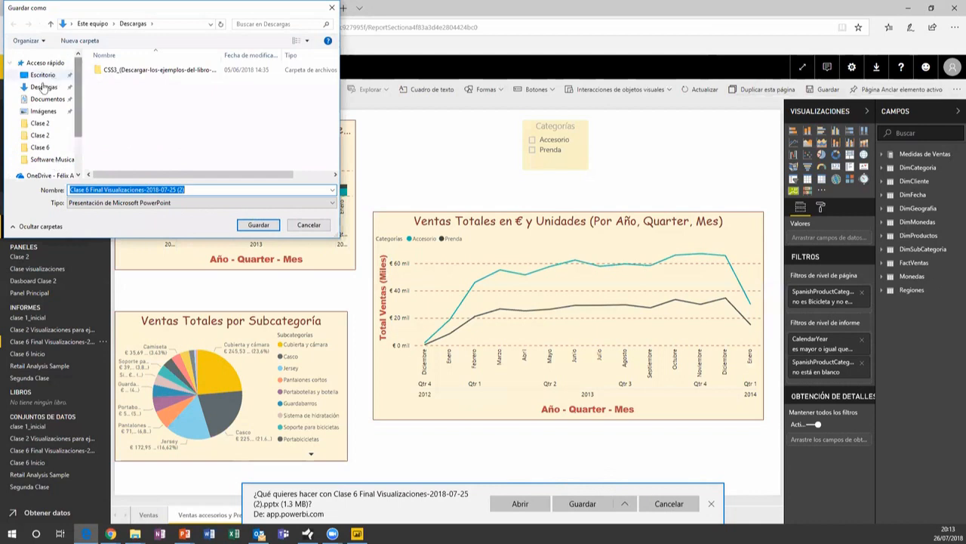
click(47, 74)
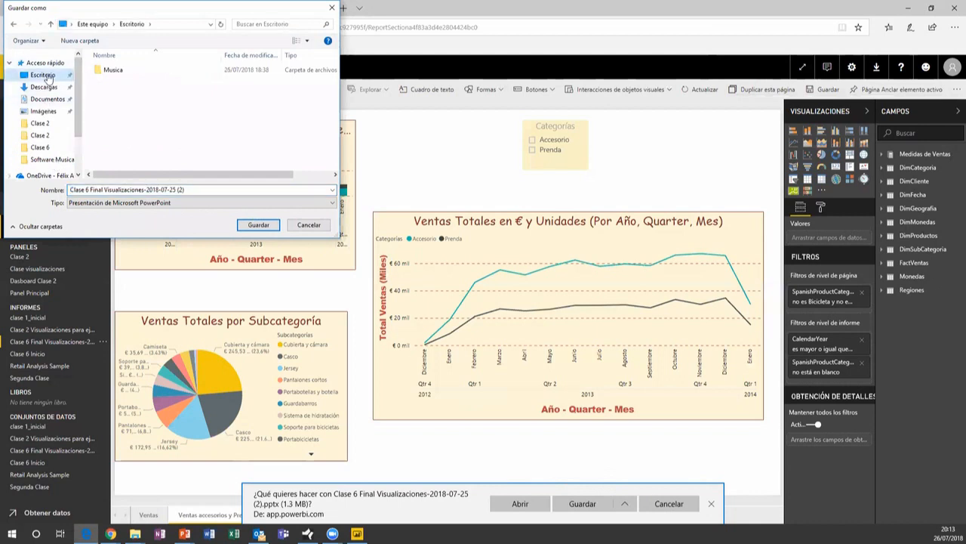
click(258, 225)
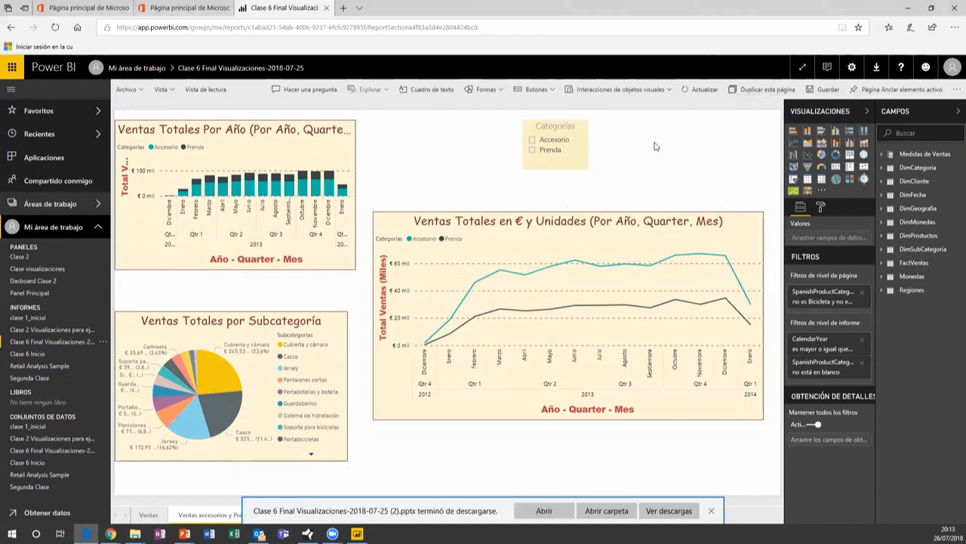
click(606, 510)
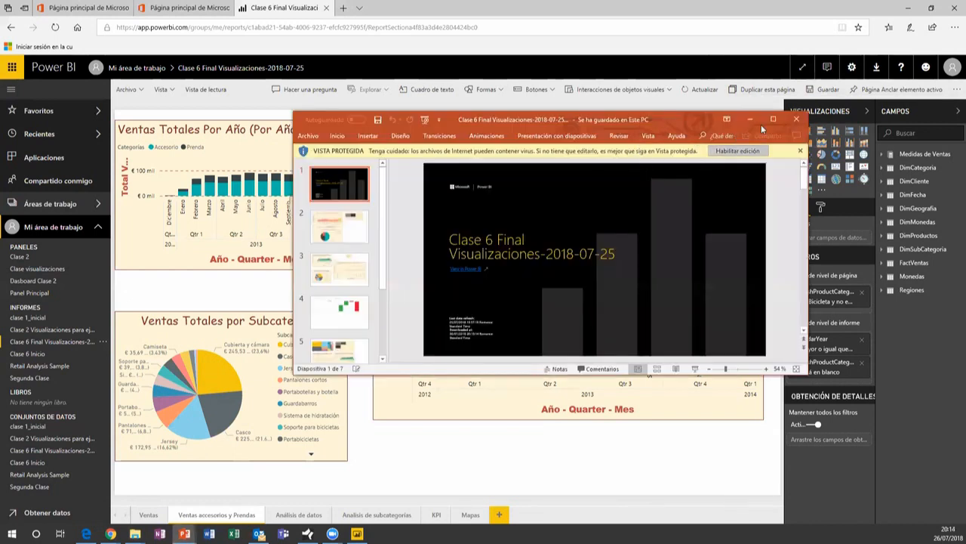
Enable editing on the 'Clase 6 Final Visualizaciones-2018-07-25 (2)' deck, leaving Protected View
click(796, 120)
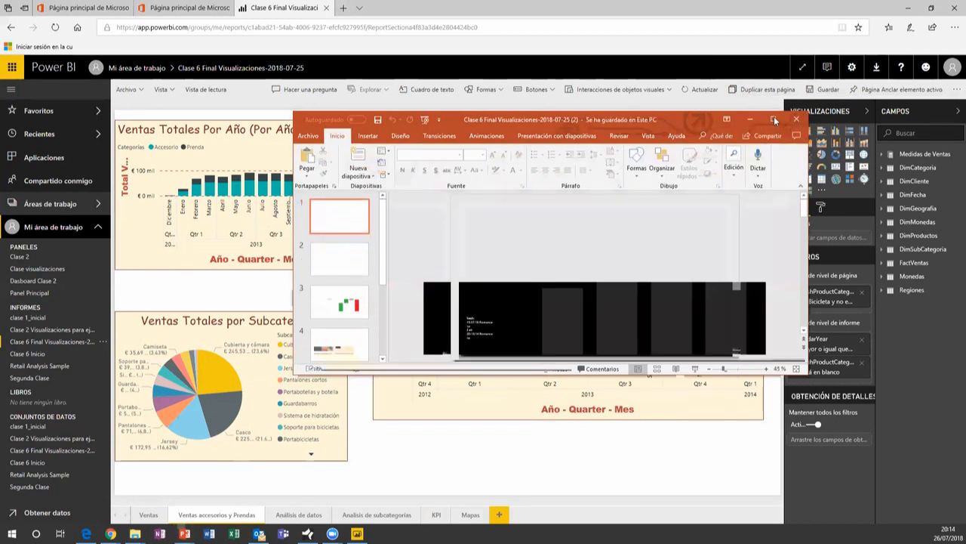
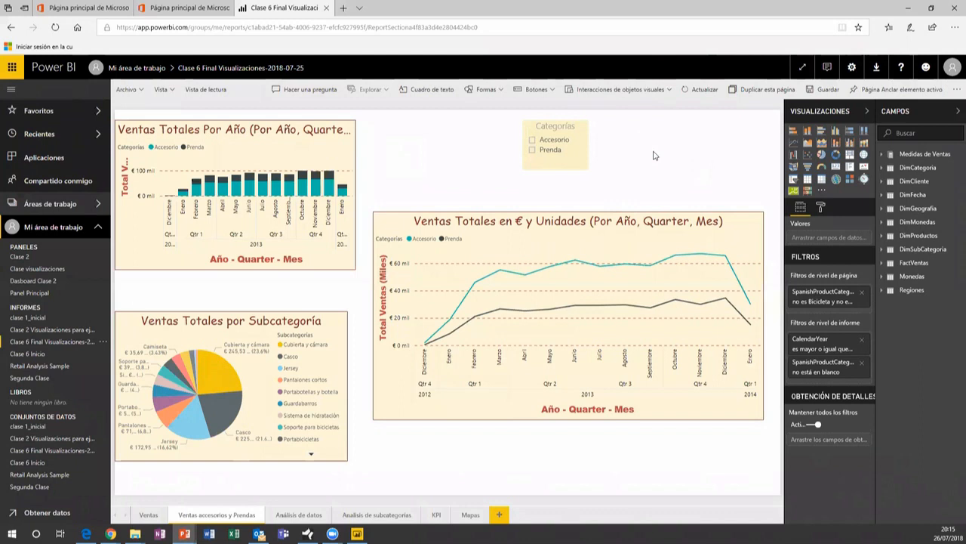
Close the Power BI report tab and the extra Office 365 home tab in the browser
click(327, 8)
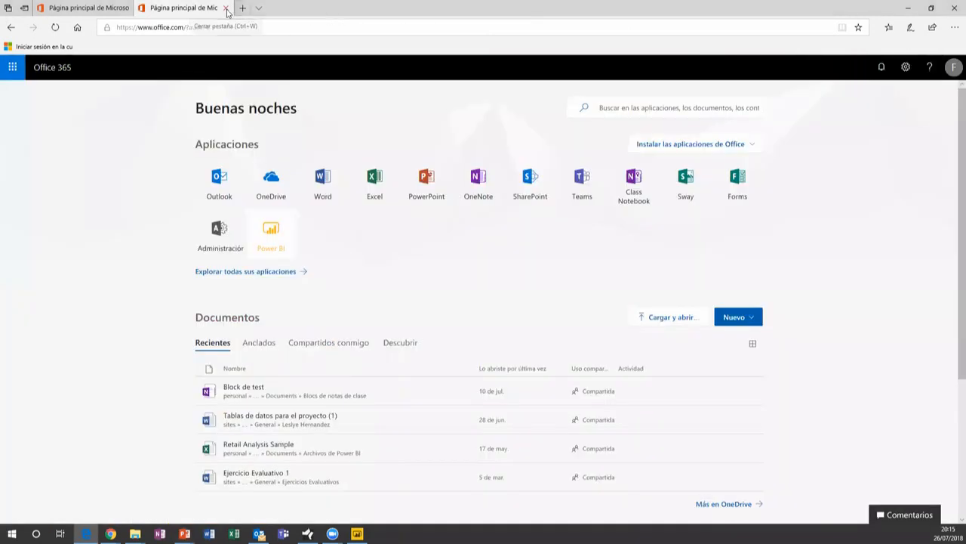
click(227, 9)
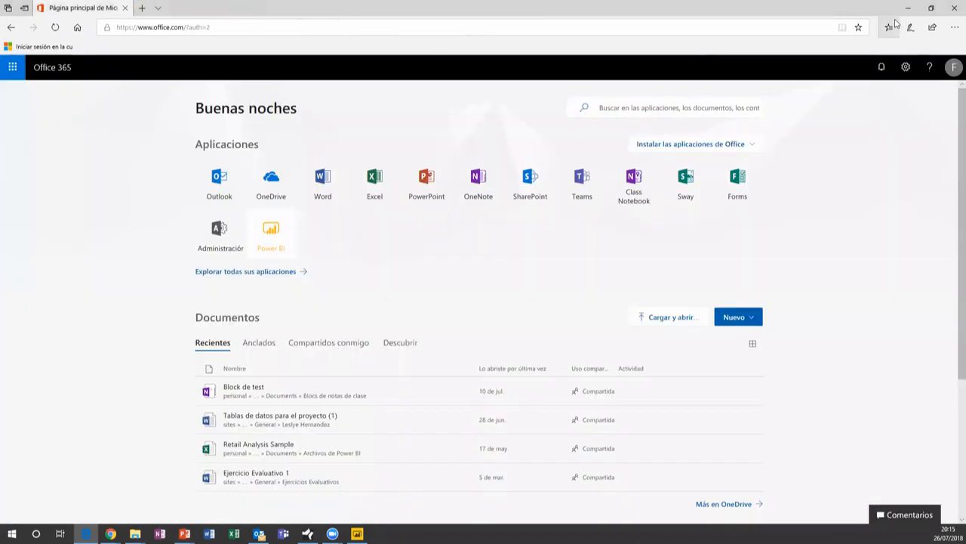
Minimize the browser and bring up the slide on Power BI transformations and data sources
click(911, 11)
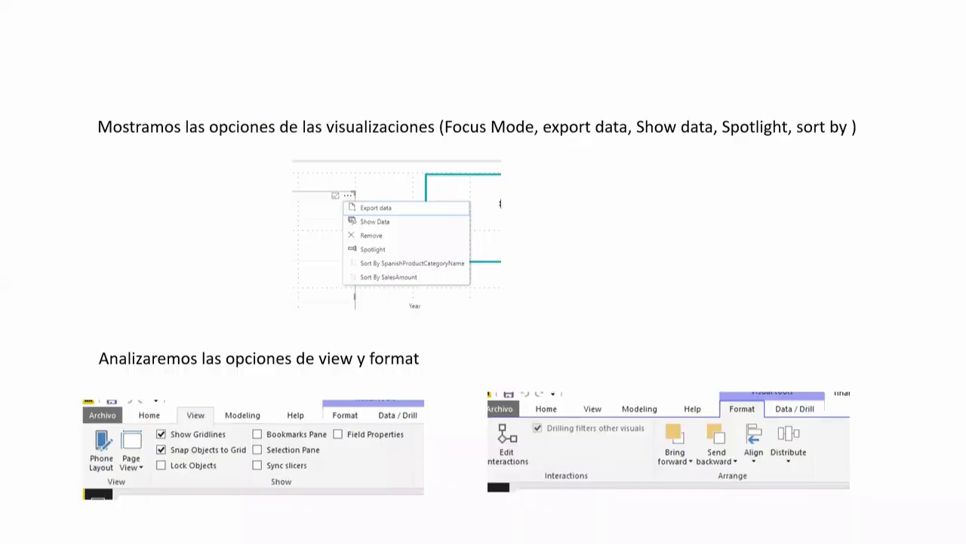
click(663, 303)
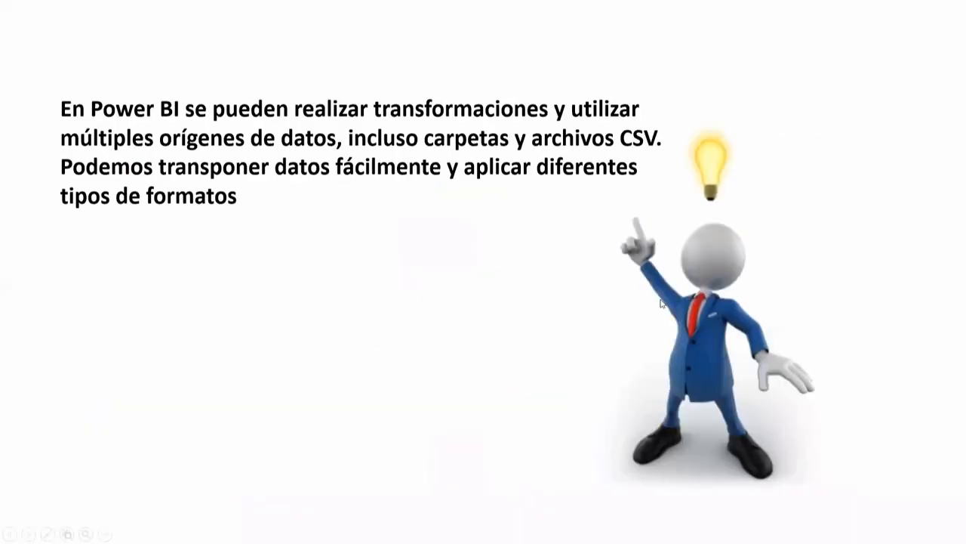
key(Right)
key(Left)
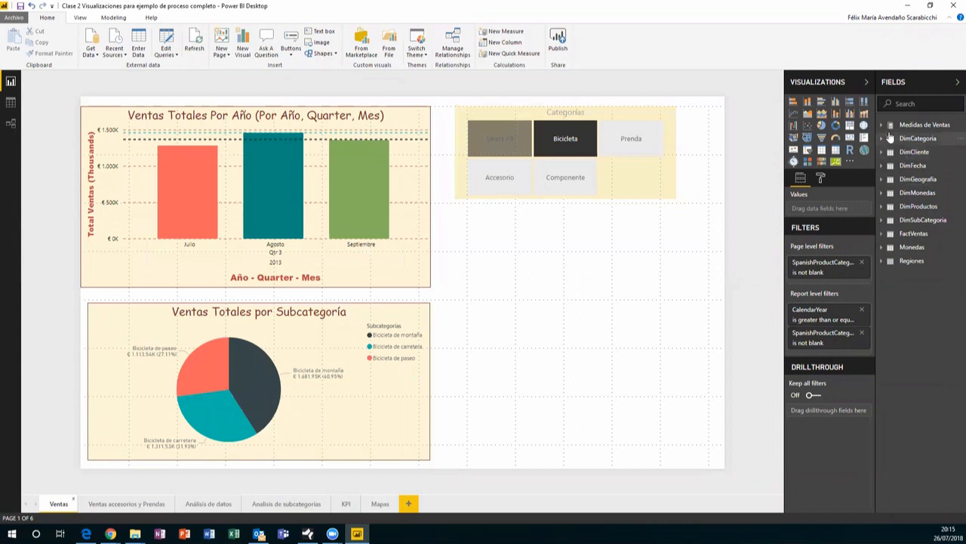
Expand Medidas de Ventas and show Prom ventas = AVERAGE(FactVentas[Ventas]) in an enlarged formula bar
click(882, 127)
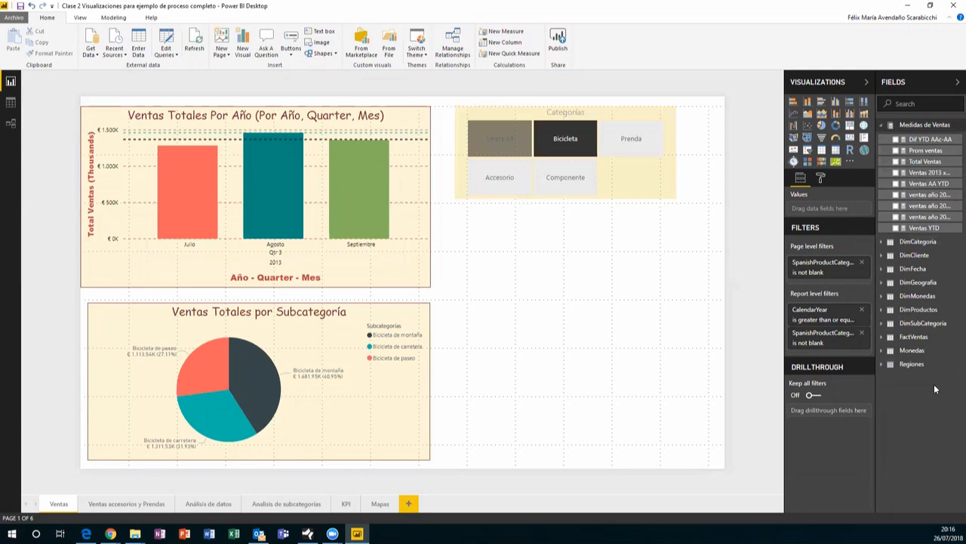
click(931, 140)
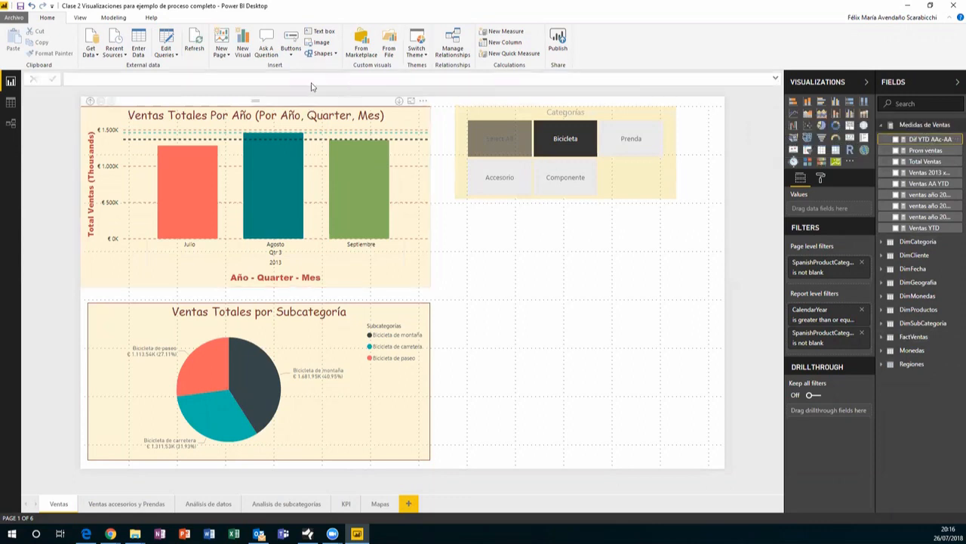
click(924, 151)
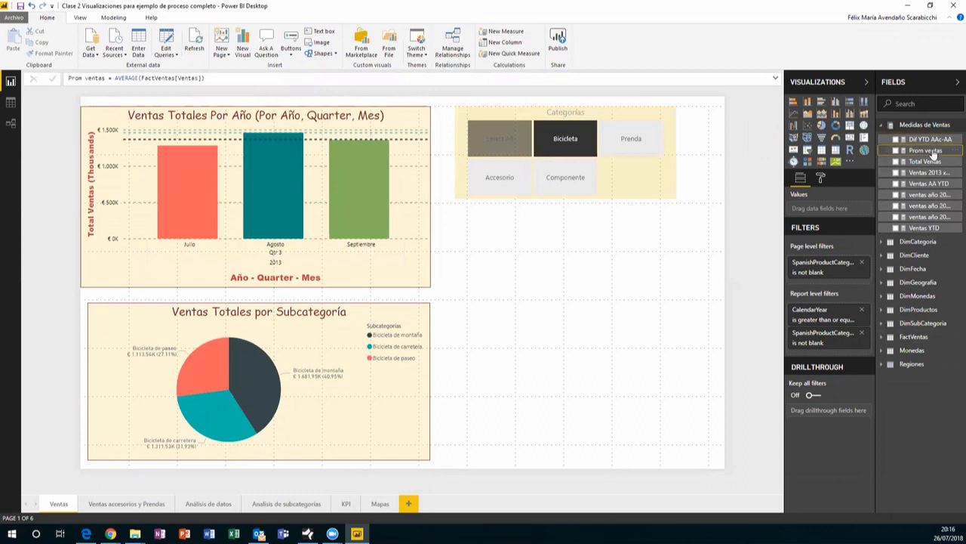
click(775, 78)
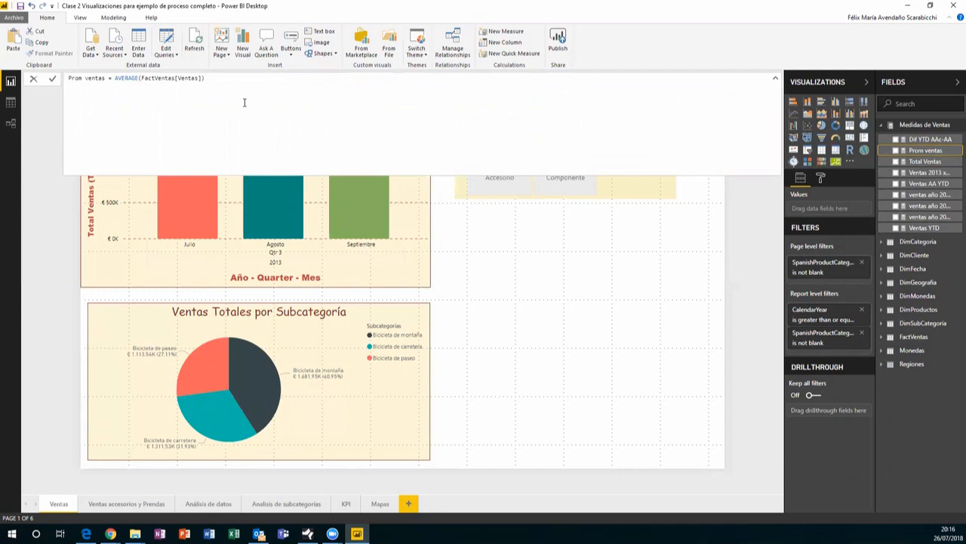
Break the Ventas 2013 x 1,5 formula so all(DimFecha[MonthNumberOfYear]) sits on an indented second line
click(928, 172)
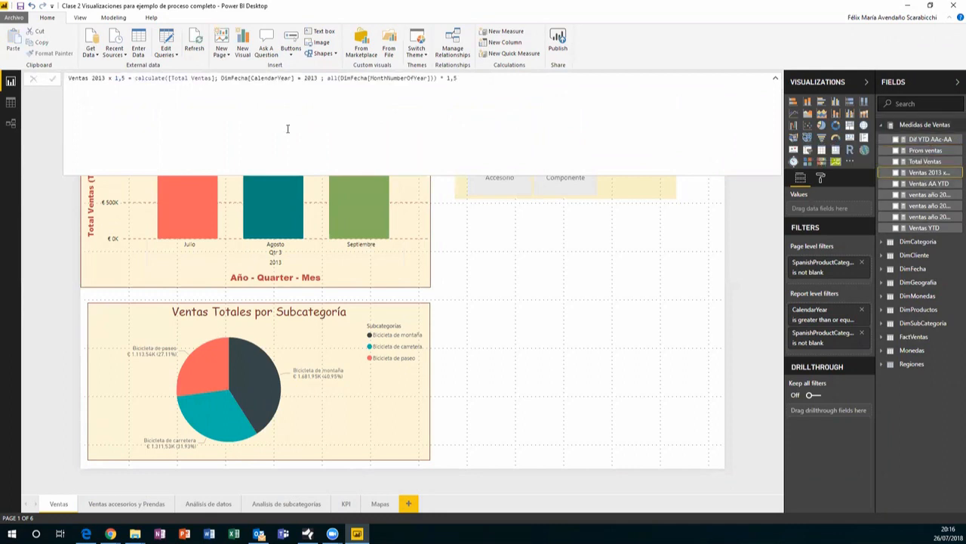
click(326, 79)
key(shift+Return)
key(Tab)
key(Tab)
key(Tab)
key(Tab)
key(Tab)
key(Tab)
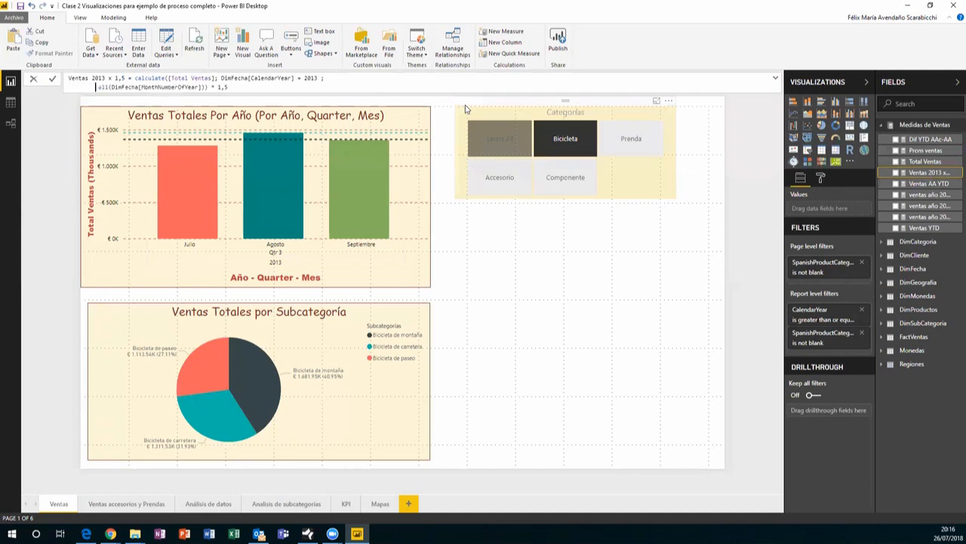
key(Tab)
key(Tab)
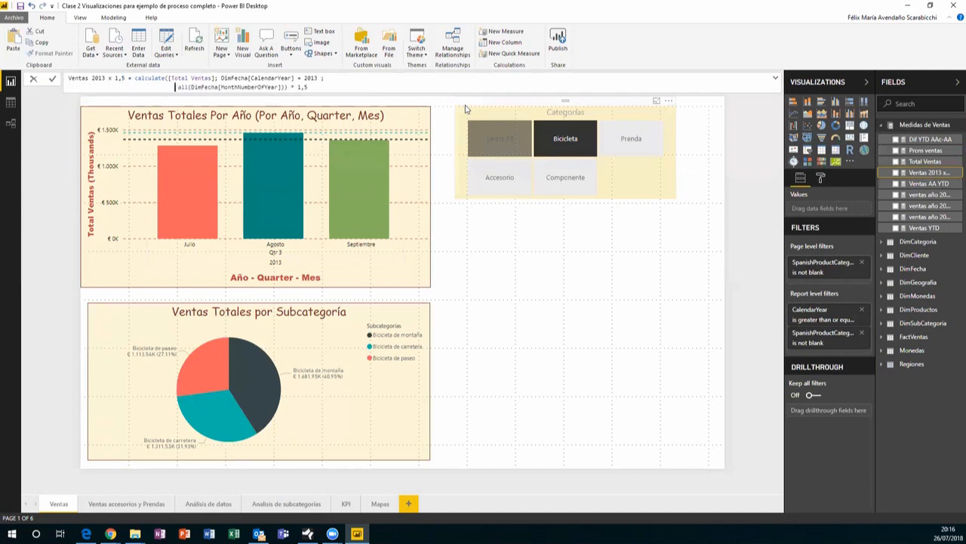
click(775, 78)
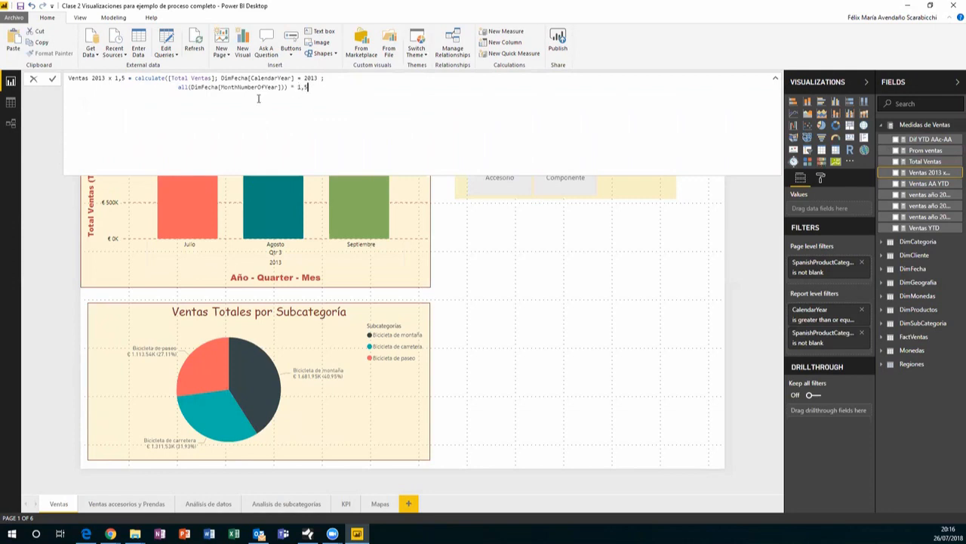
key(Up)
drag(308, 87, 52, 77)
click(52, 78)
Read the ventas año 2012, ventas año 2012 -50% and Ventas YTD formulas, then collapse the formula bar
click(651, 287)
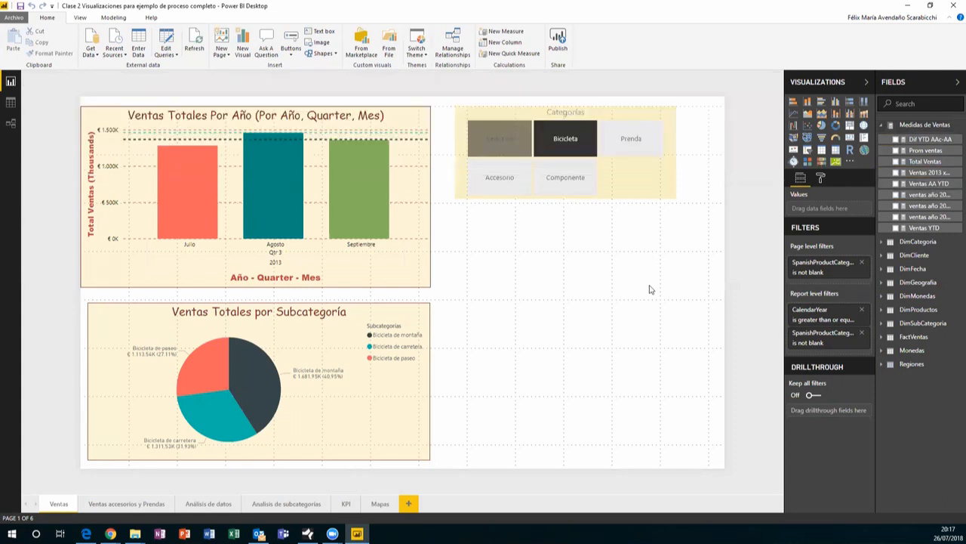
click(910, 196)
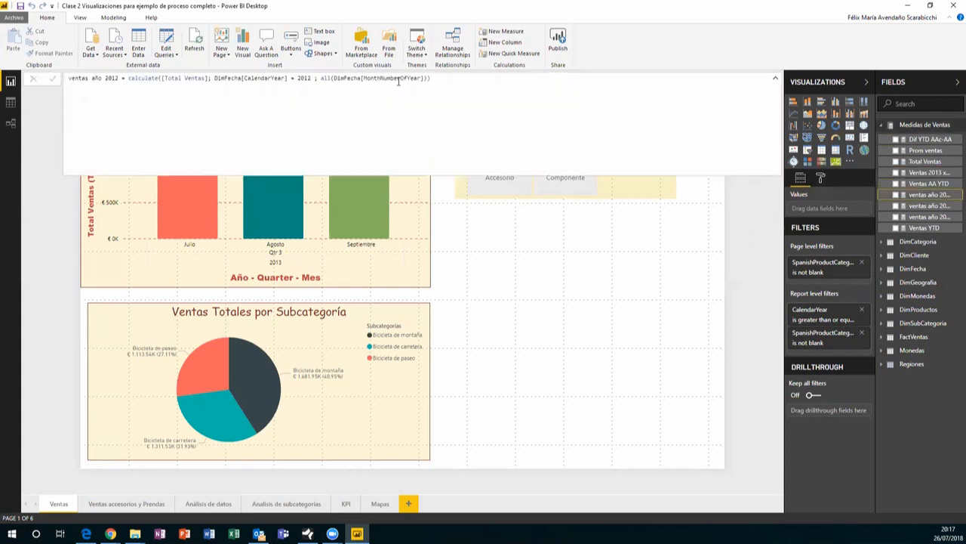
click(916, 217)
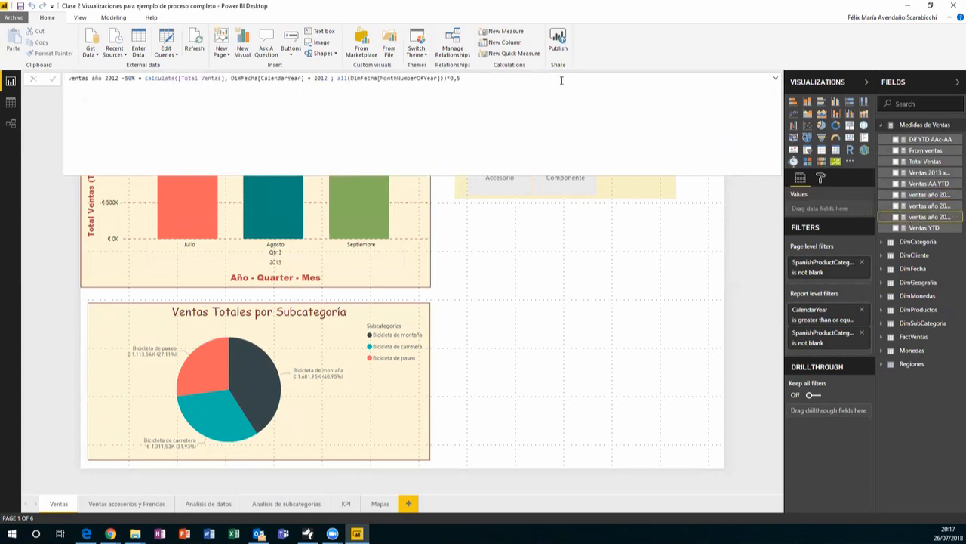
click(926, 228)
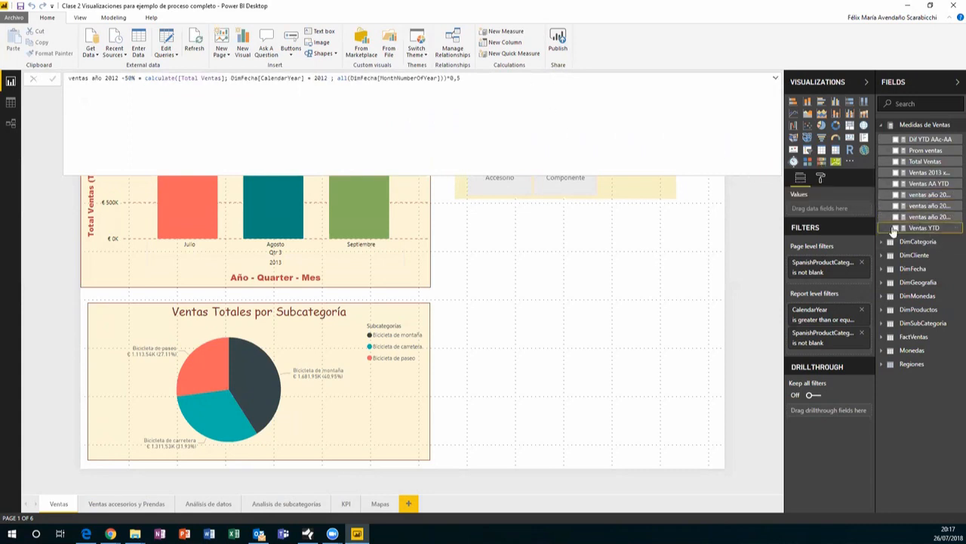
click(336, 106)
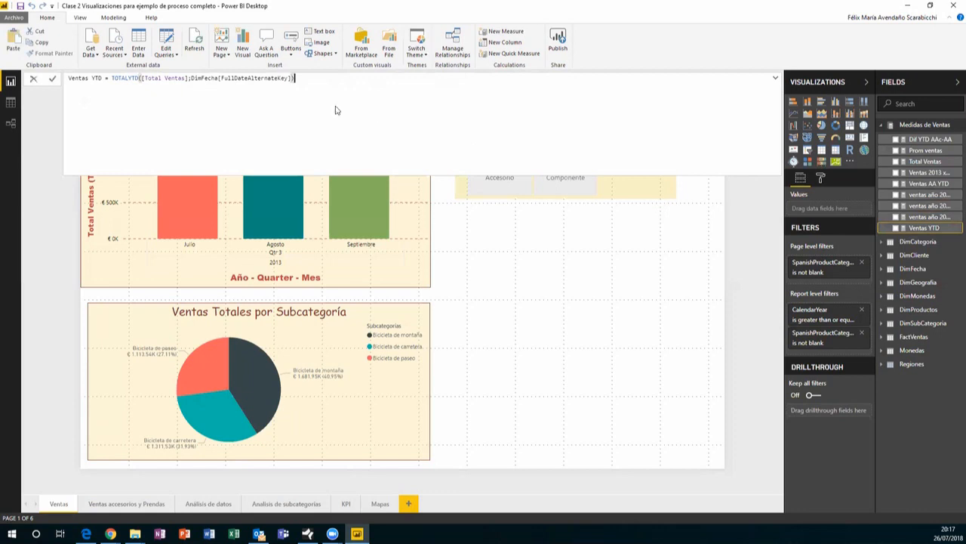
click(775, 78)
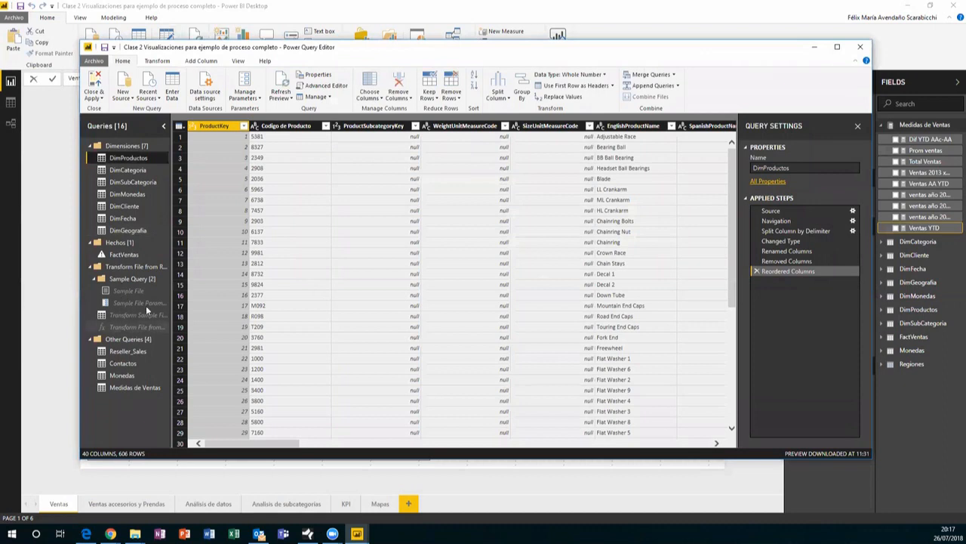
Inspect the Monedas query's Source step and currency table, cancelling the Create Table dialog
click(130, 377)
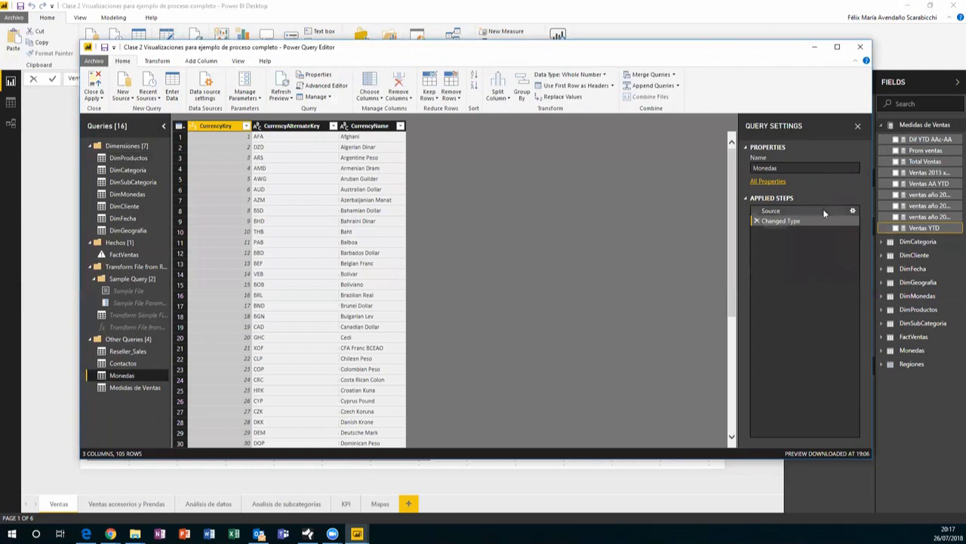
click(854, 211)
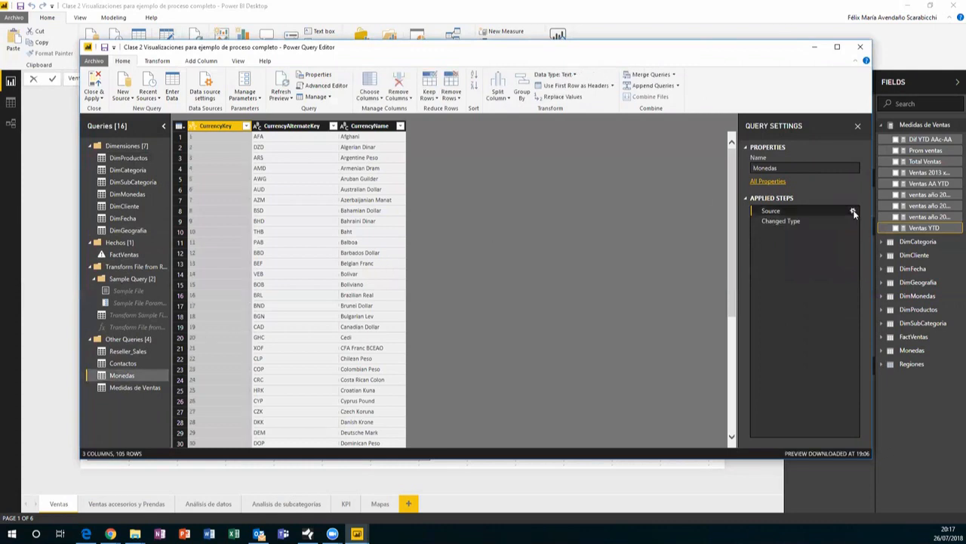
click(853, 211)
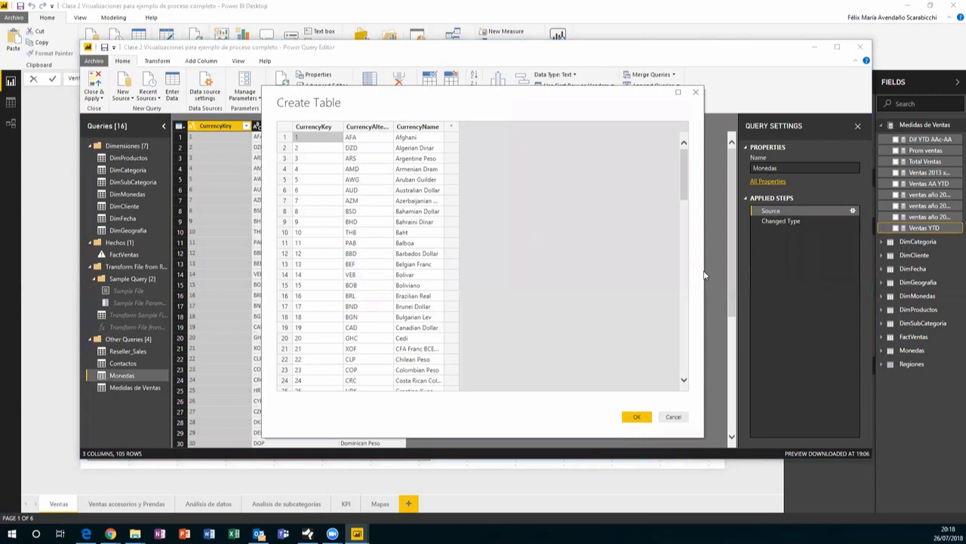
click(674, 417)
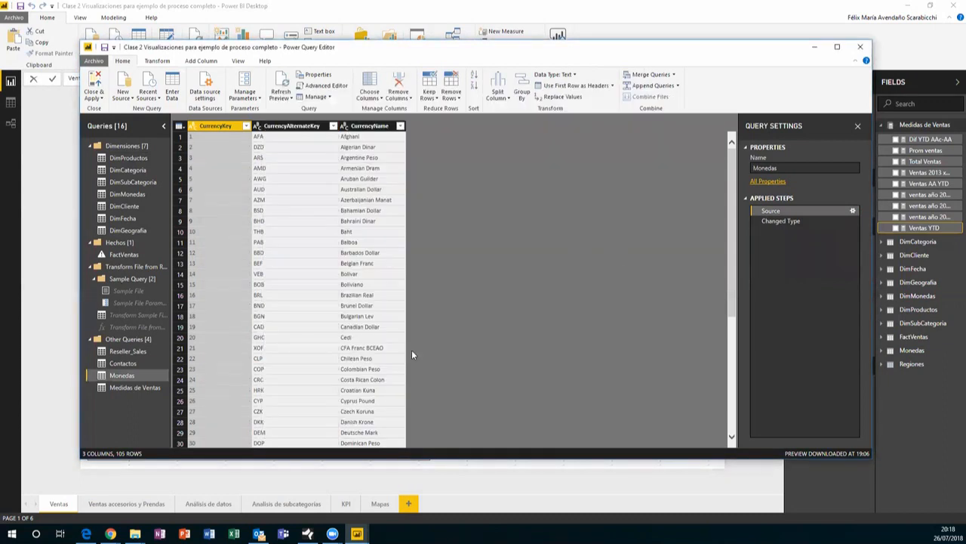
View the three source CSV files of the Reseller_Sales query, then close Power Query Editor
click(127, 354)
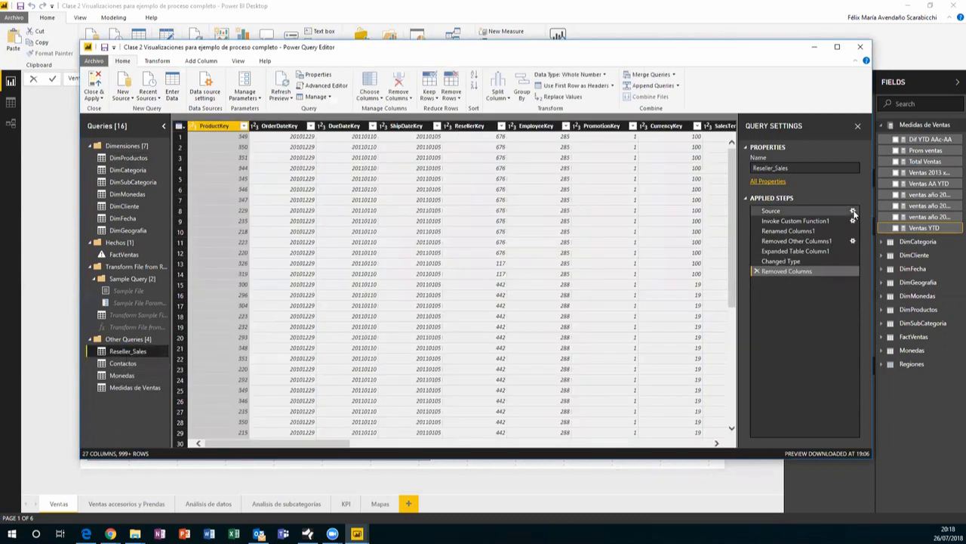
click(813, 211)
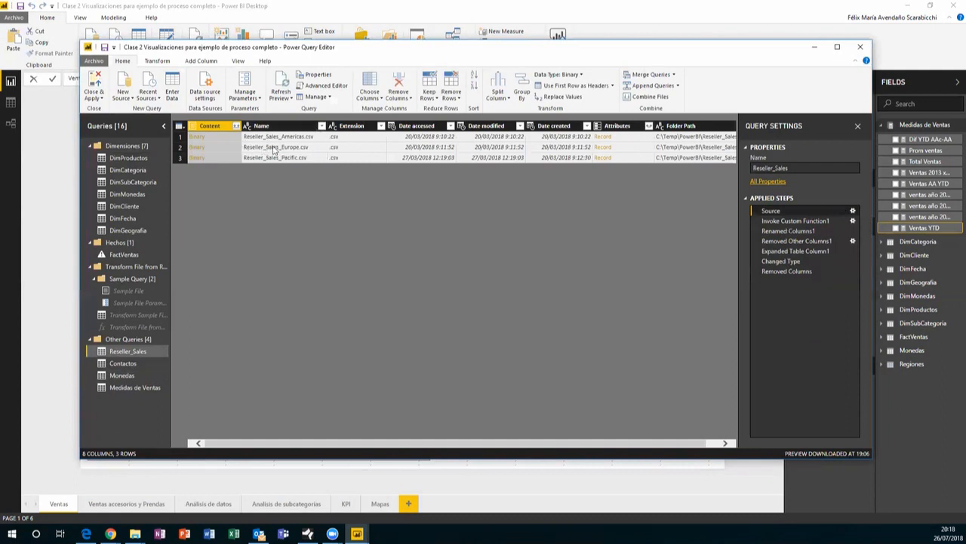
drag(662, 446, 671, 445)
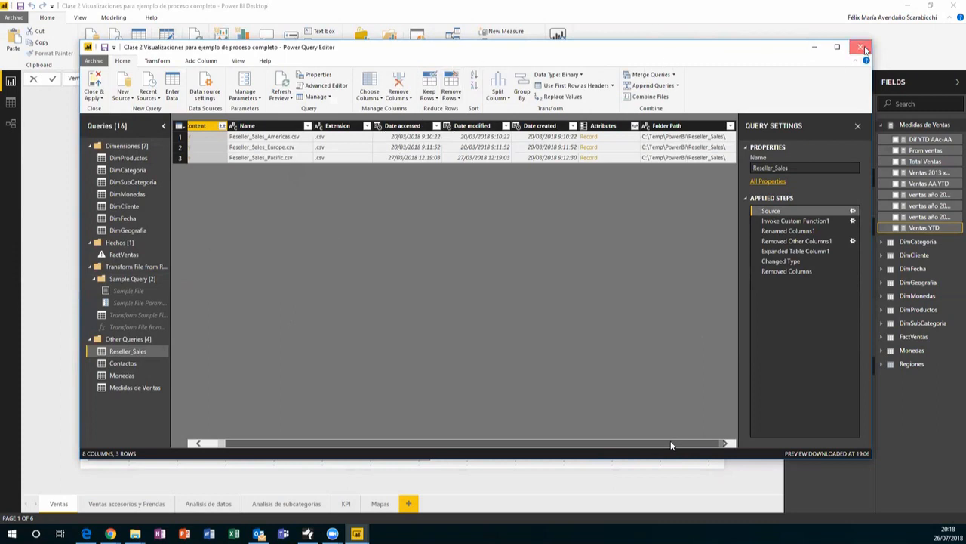
click(861, 47)
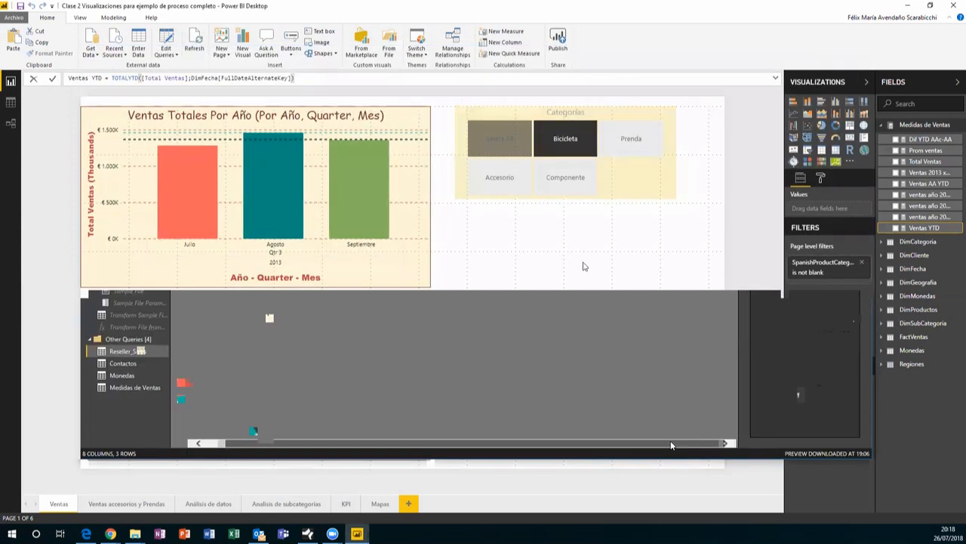
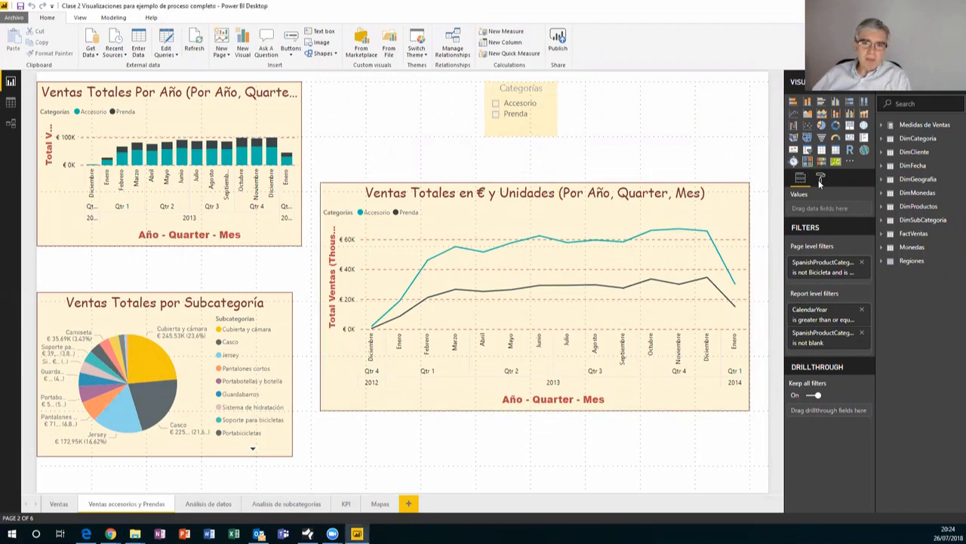
Set the page size to 4:3, then to Custom 960 × 720 pixels
click(821, 178)
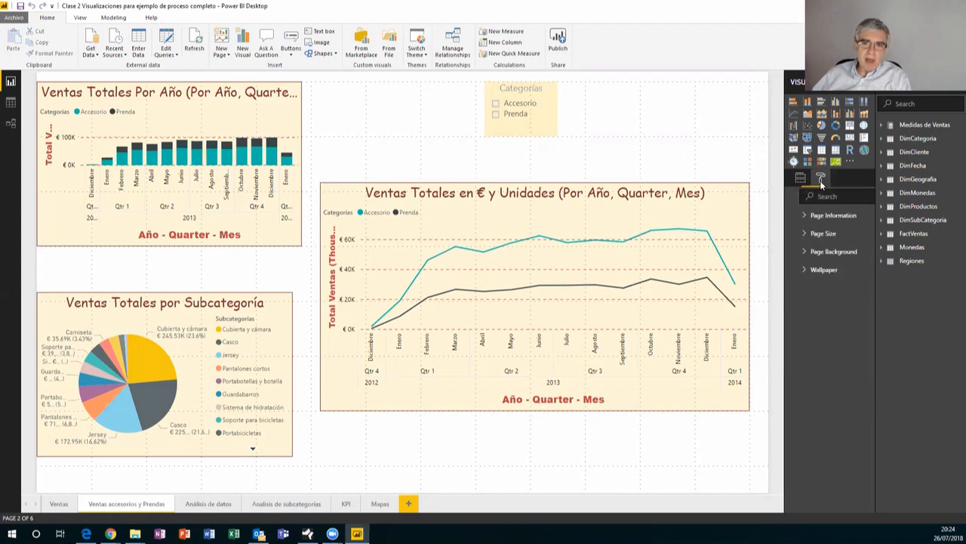
click(795, 236)
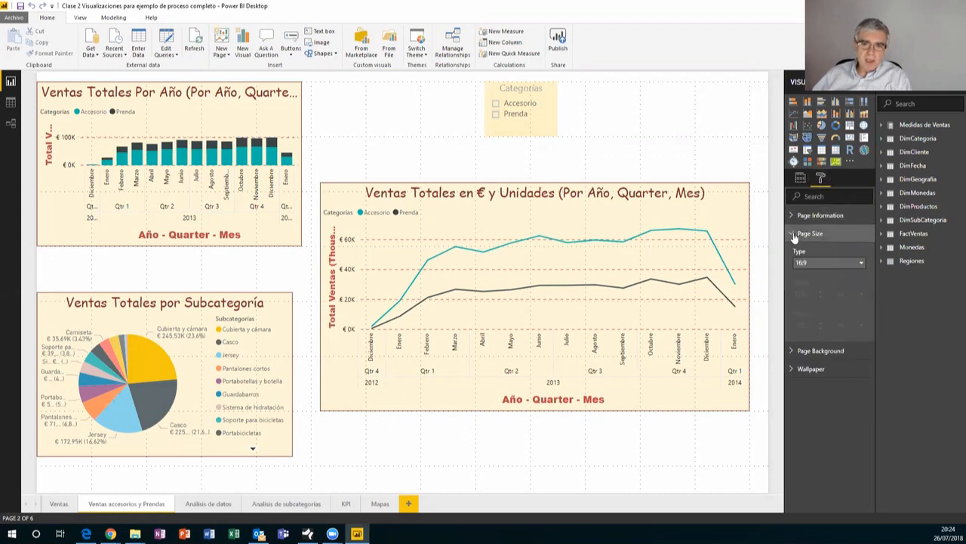
click(855, 263)
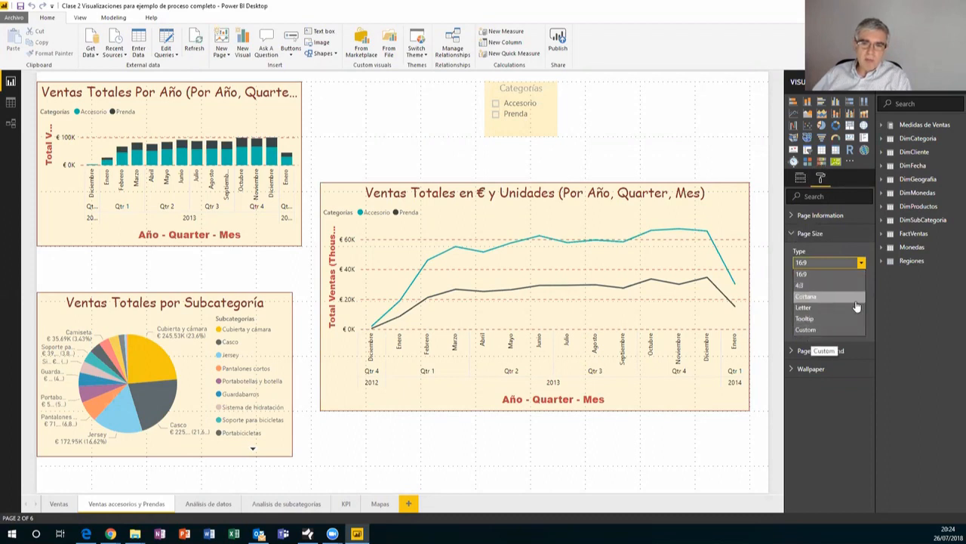
click(809, 286)
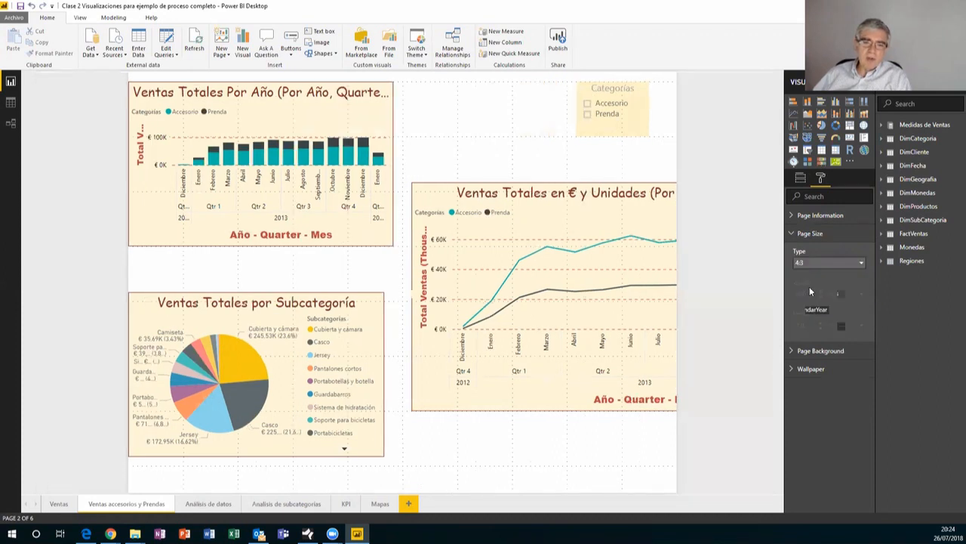
click(838, 264)
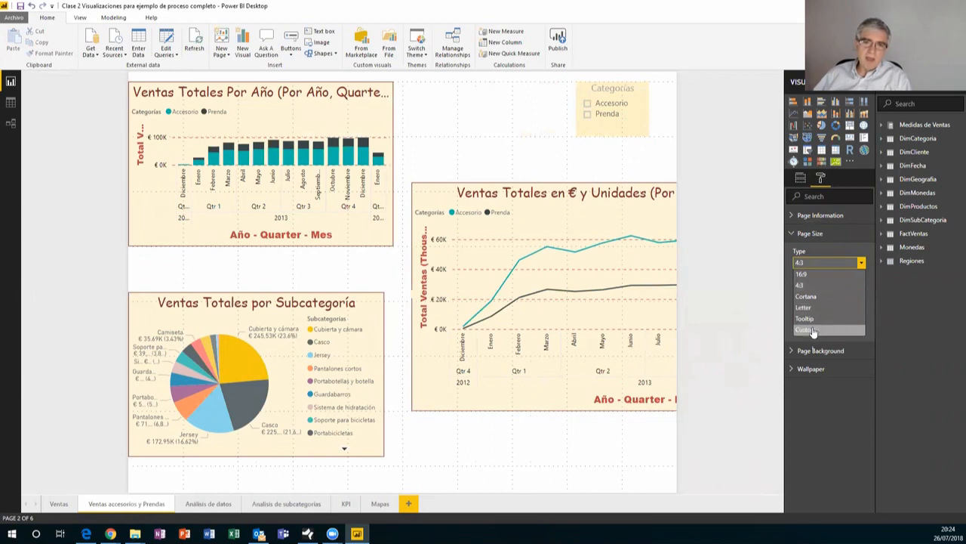
click(812, 331)
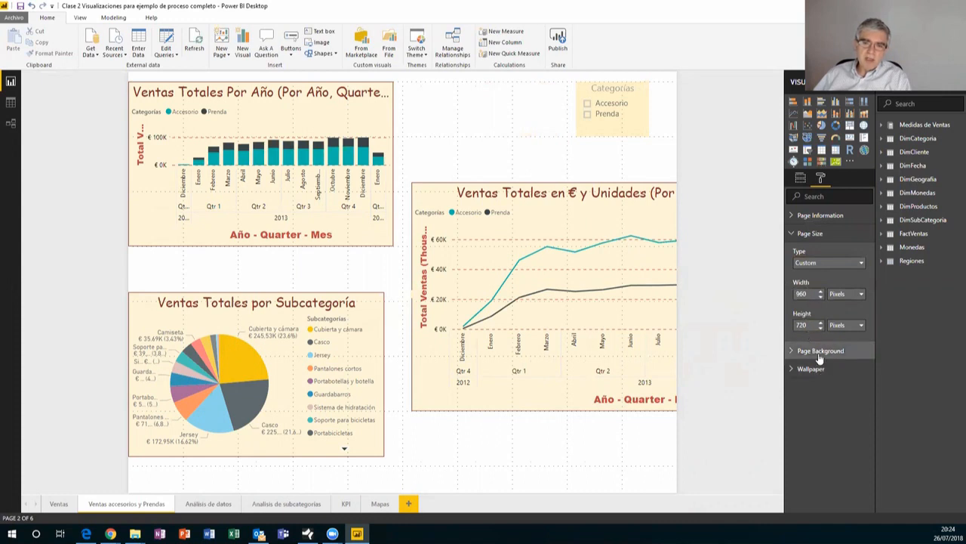
Review the page background, wallpaper and page information settings, then switch to Phone Layout
click(819, 352)
click(819, 352)
click(819, 369)
click(820, 369)
click(818, 217)
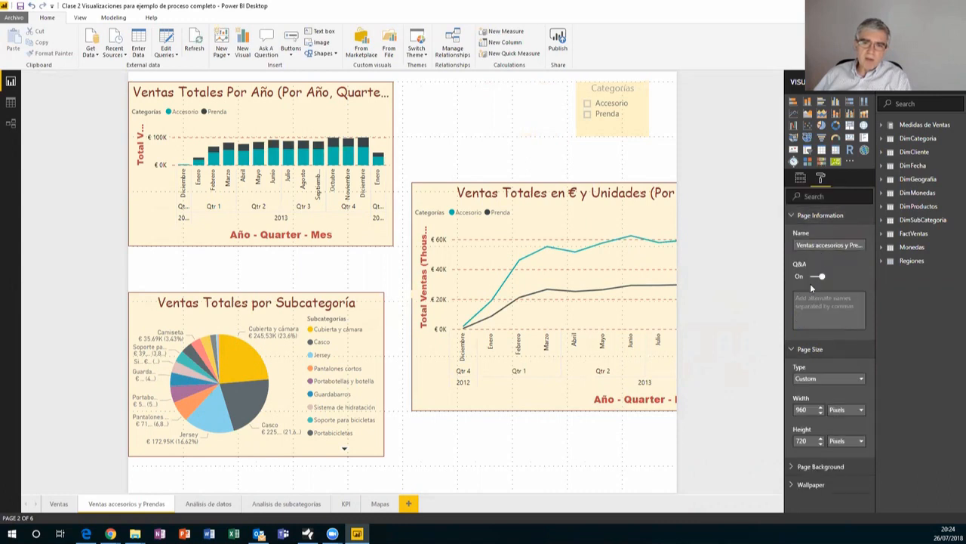
click(801, 217)
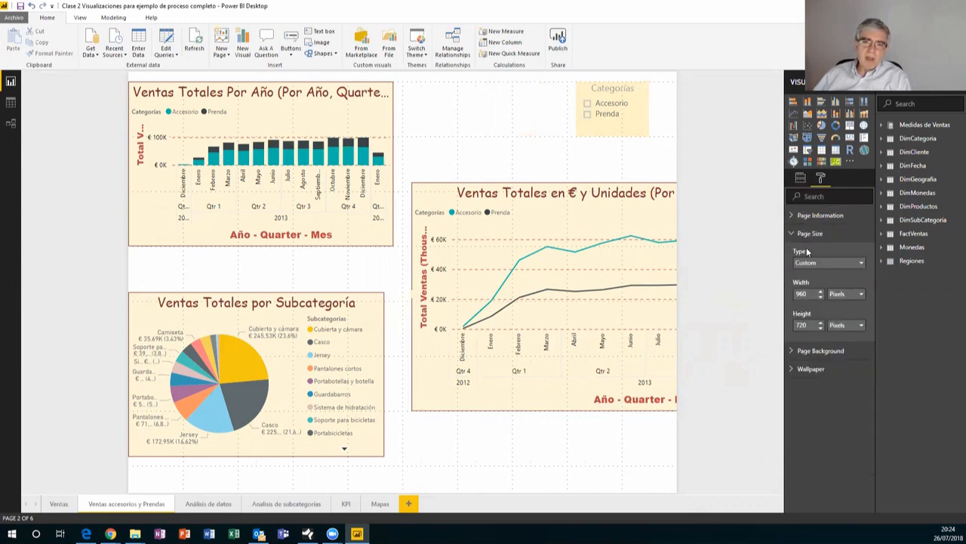
click(795, 238)
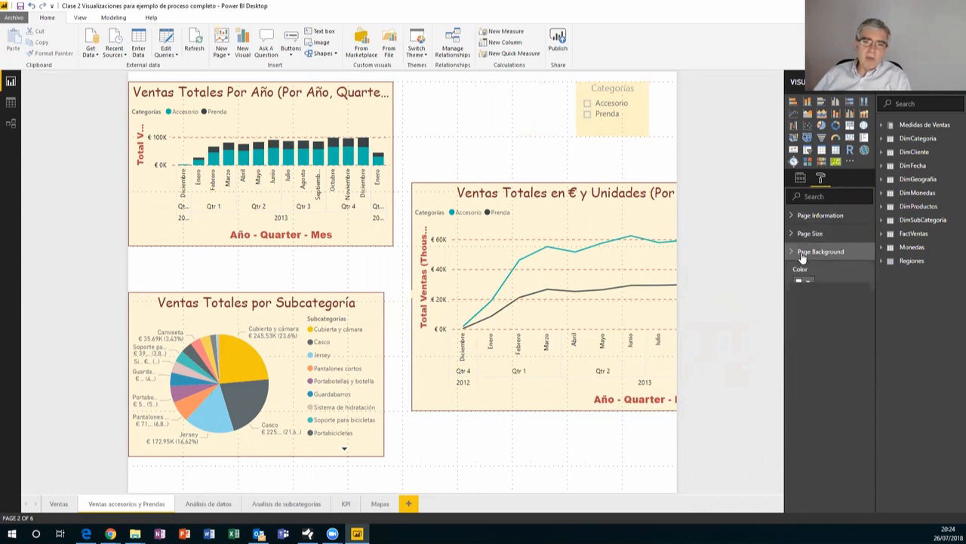
click(801, 253)
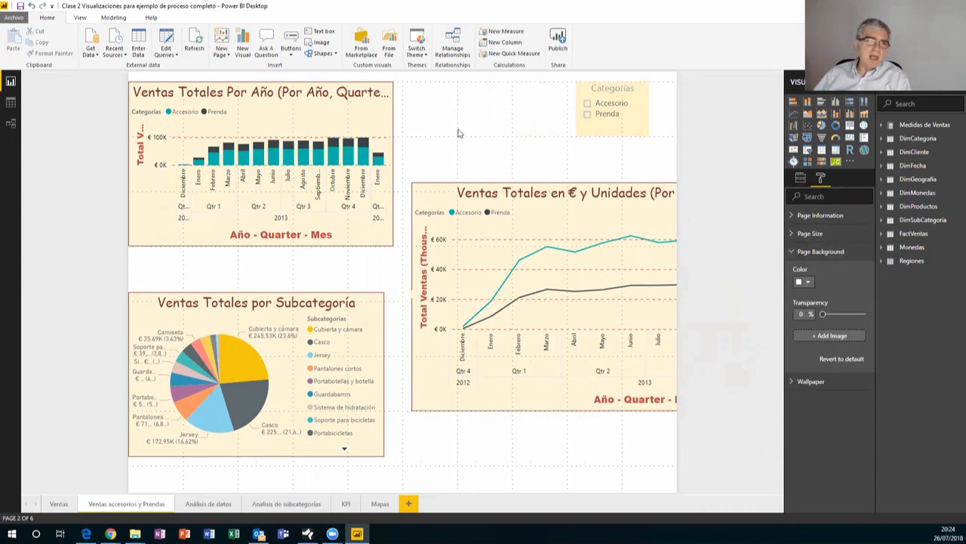
click(79, 17)
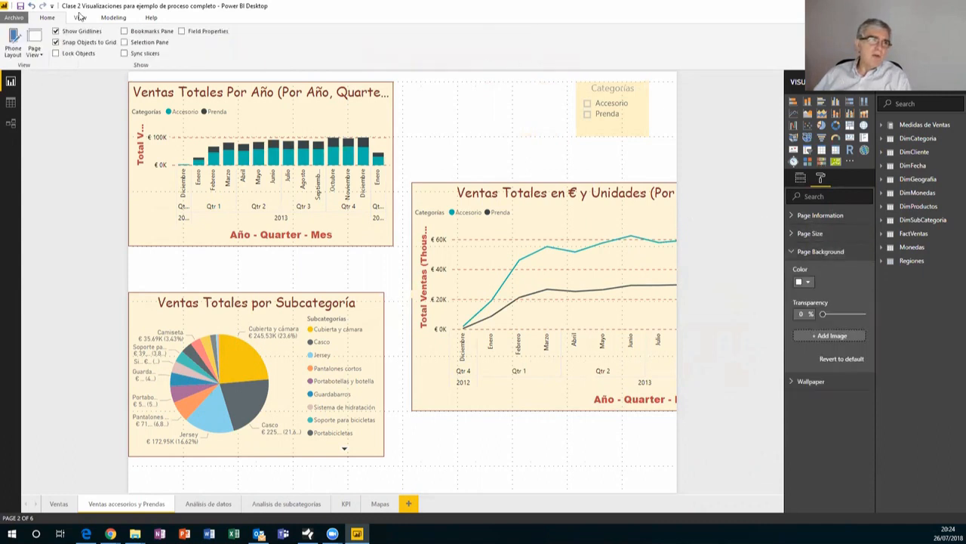
click(14, 42)
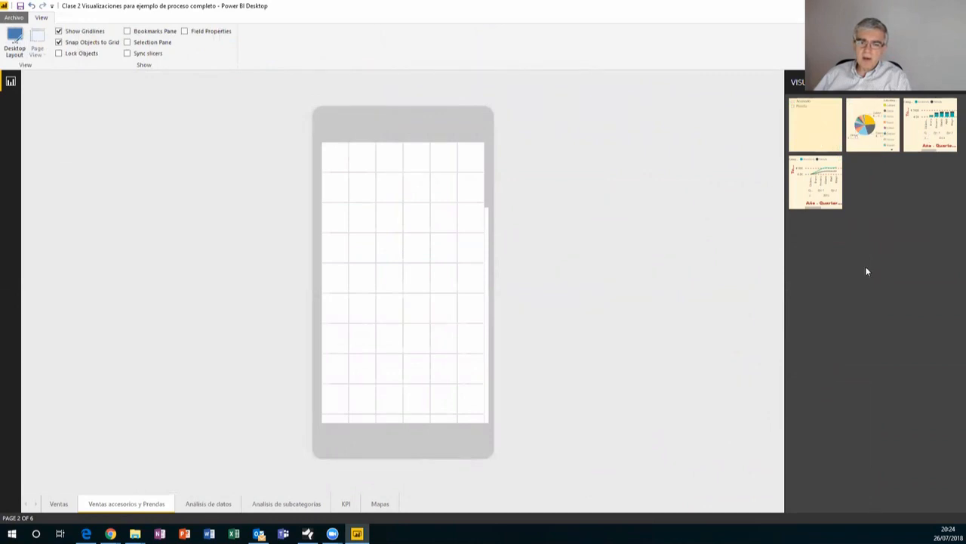
Place the play-axis visual and the waterfall chart below it on the Análisis de datos phone canvas
click(487, 257)
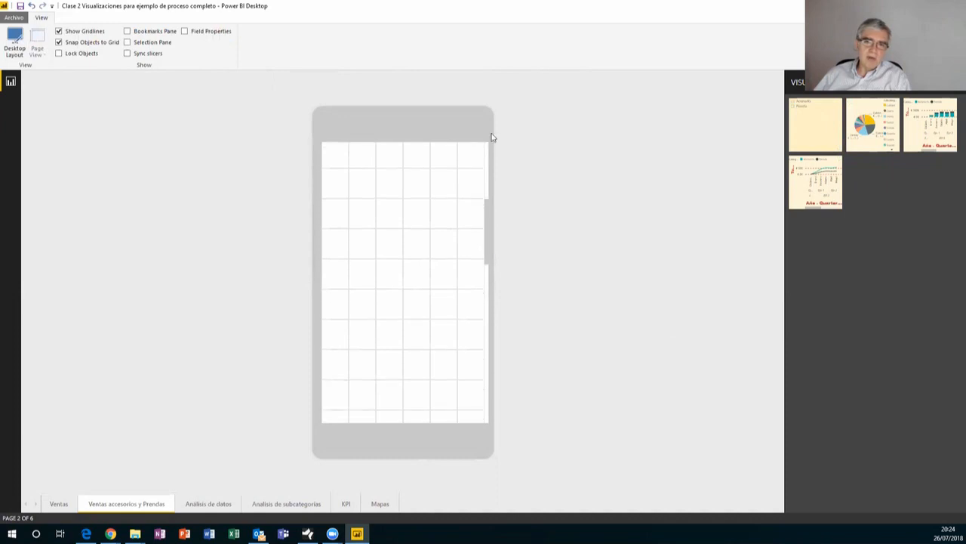
click(489, 303)
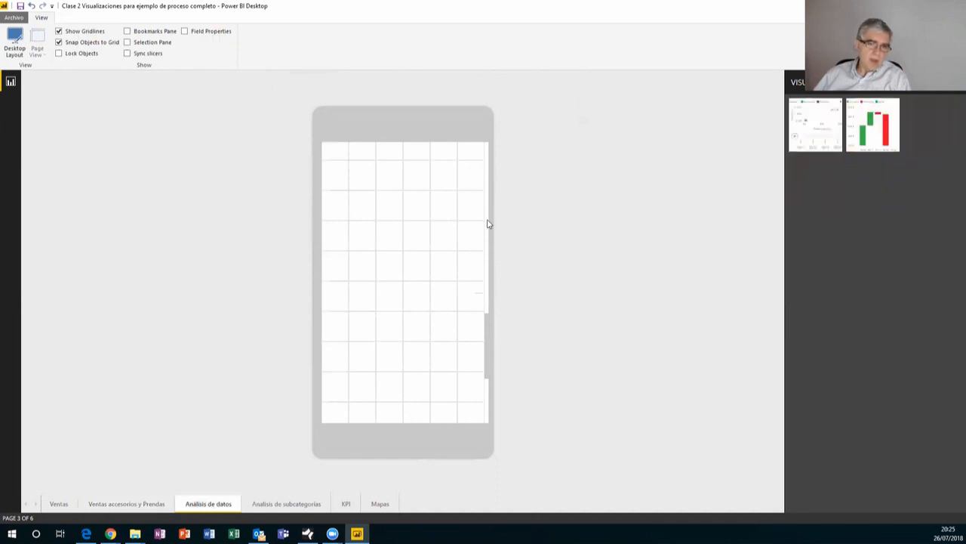
drag(823, 130, 363, 221)
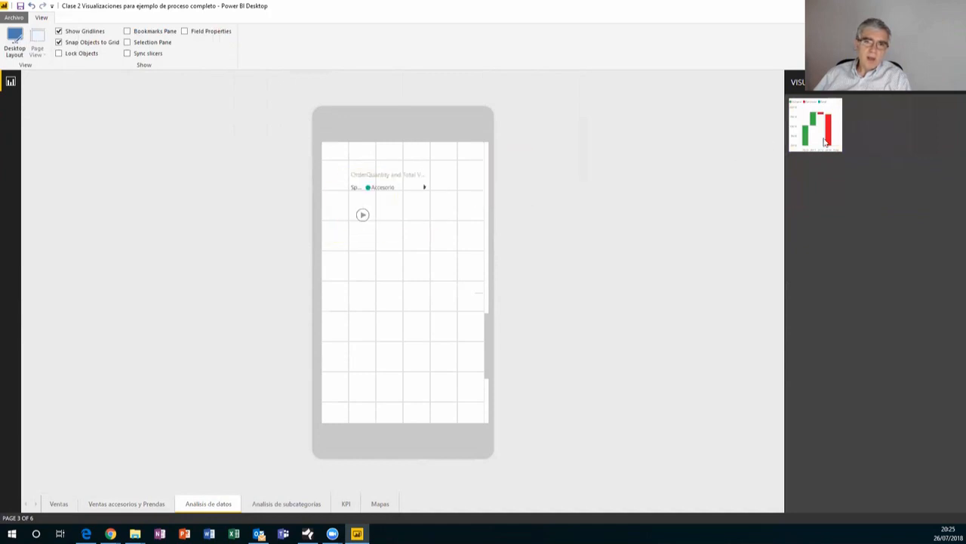
drag(827, 132, 393, 293)
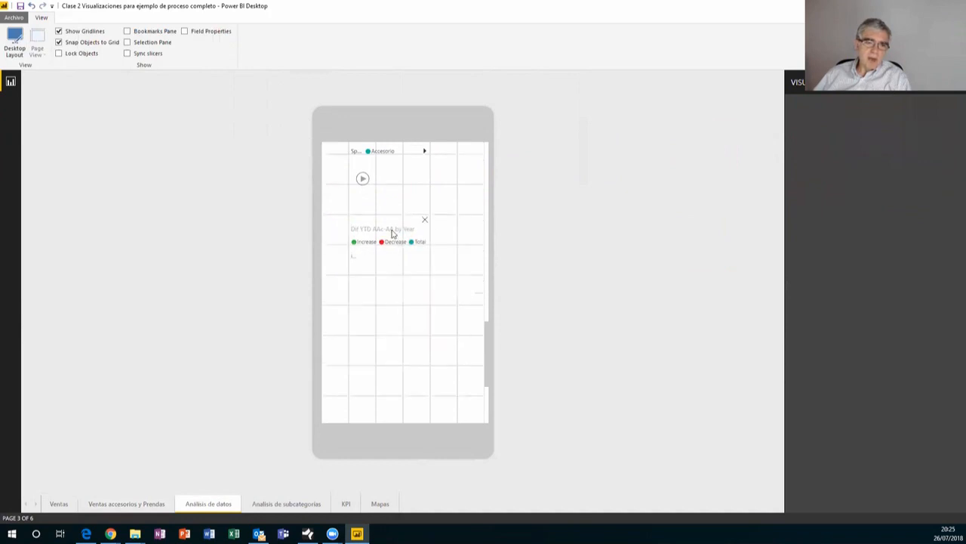
drag(393, 229, 391, 289)
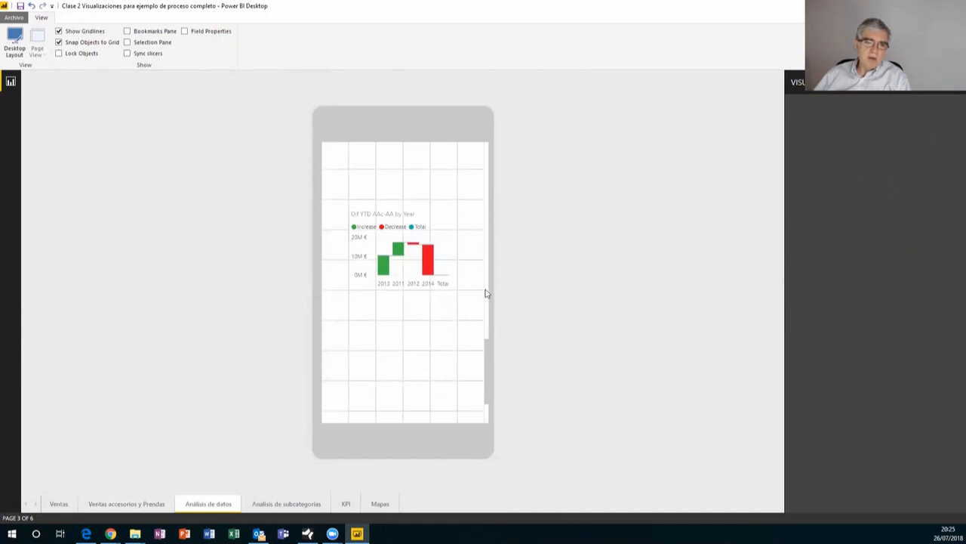
Move the play-axis visual to the top of the phone grid, then go to Ventas accesorios y Prendas
scroll(484, 240, up, 3)
drag(403, 301, 390, 221)
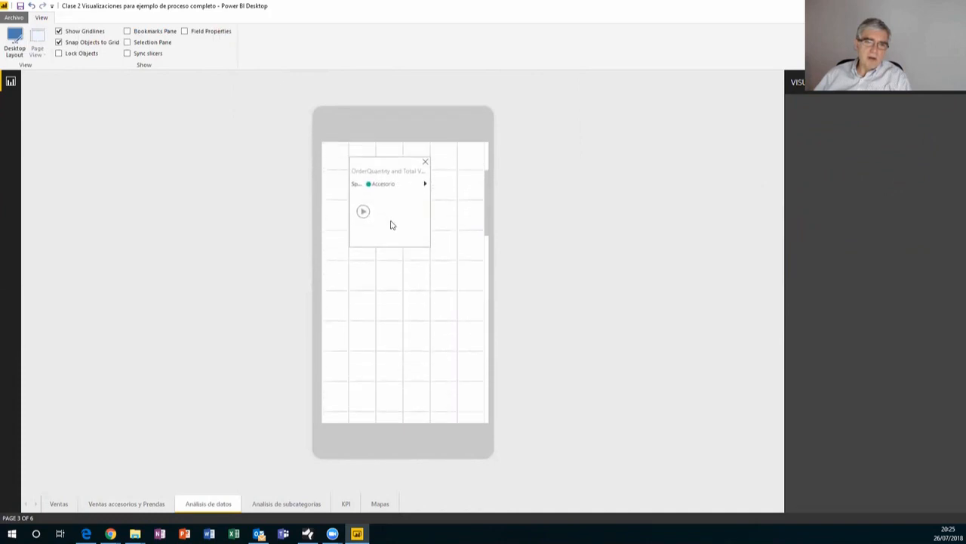
drag(391, 225, 391, 155)
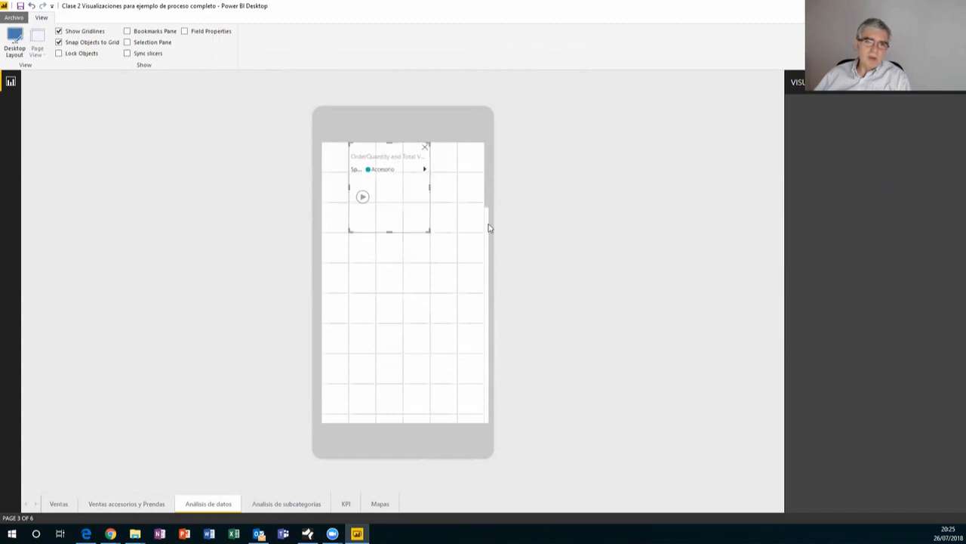
click(488, 302)
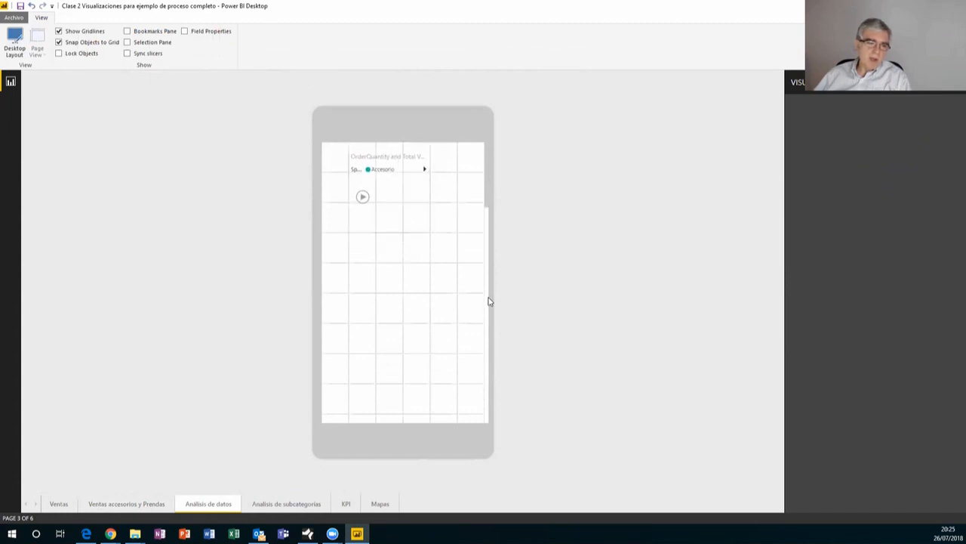
click(140, 505)
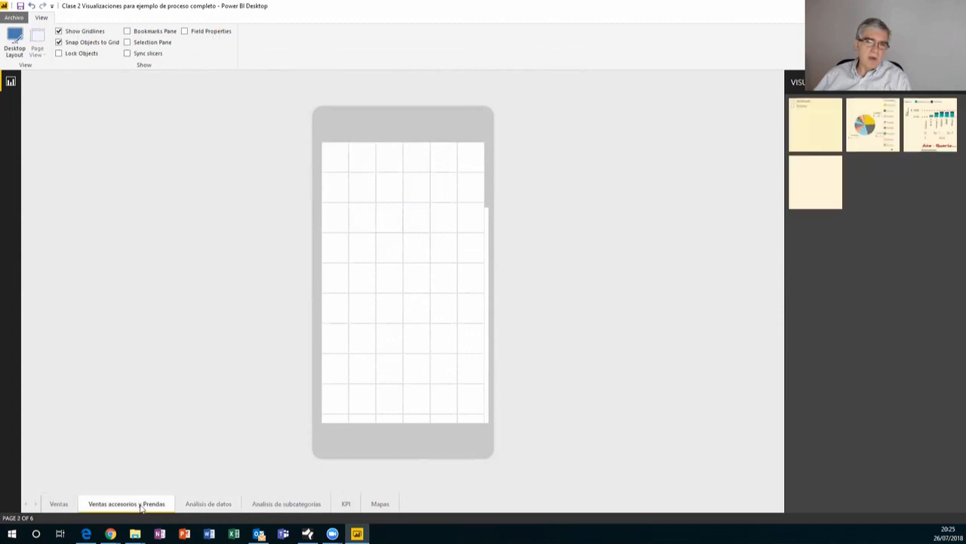
Stack the Categorías slicer, subcategory pie and yearly sales chart on the phone canvas, then open the Ventas page in desktop layout
drag(815, 125, 350, 238)
drag(812, 148, 427, 287)
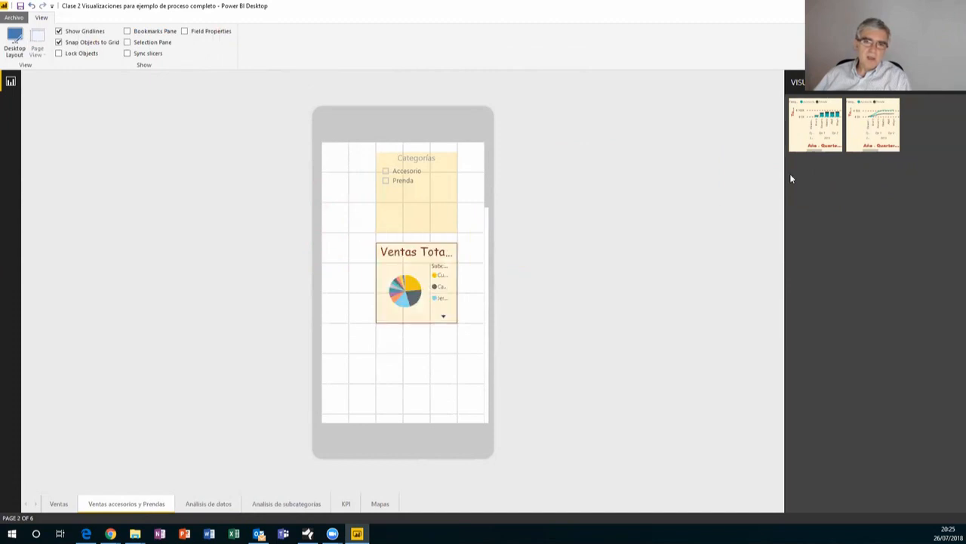
drag(823, 130, 419, 371)
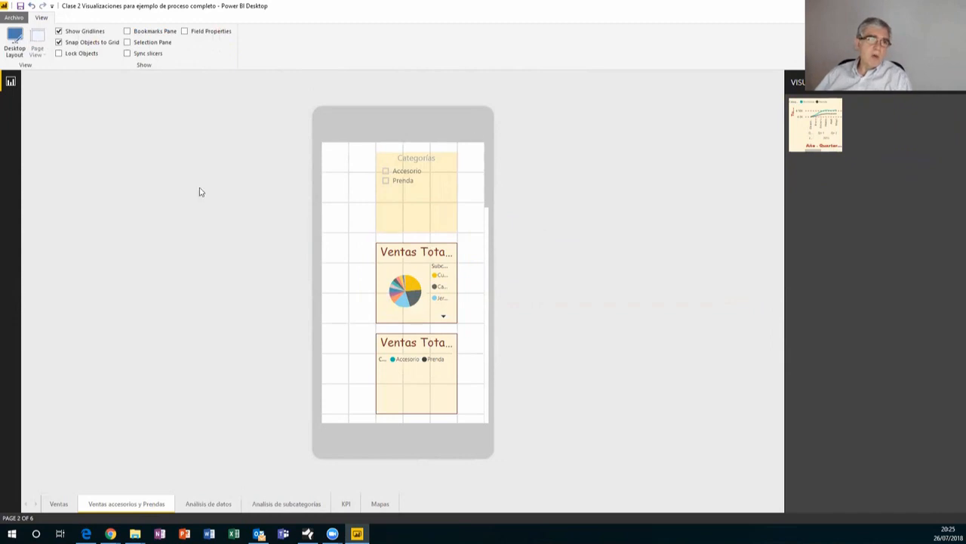
click(14, 39)
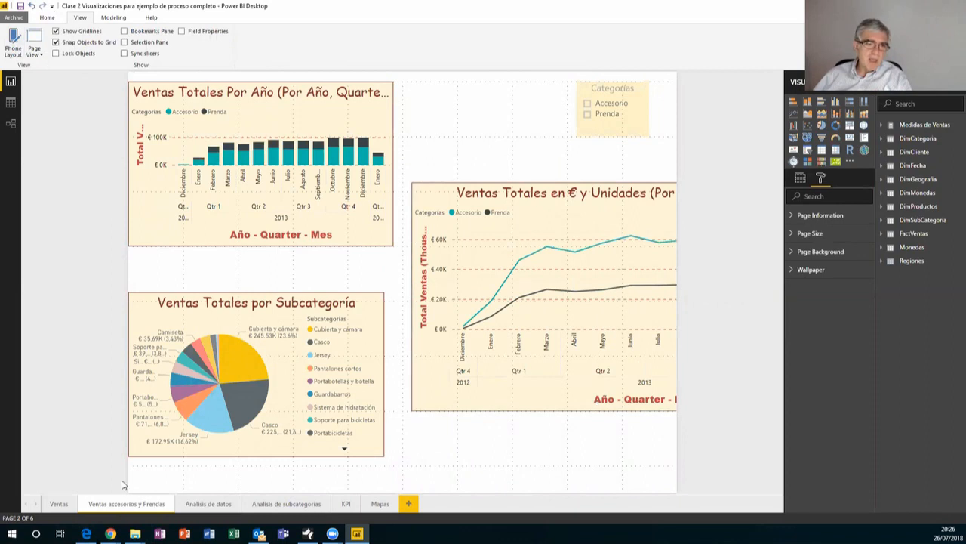
click(65, 504)
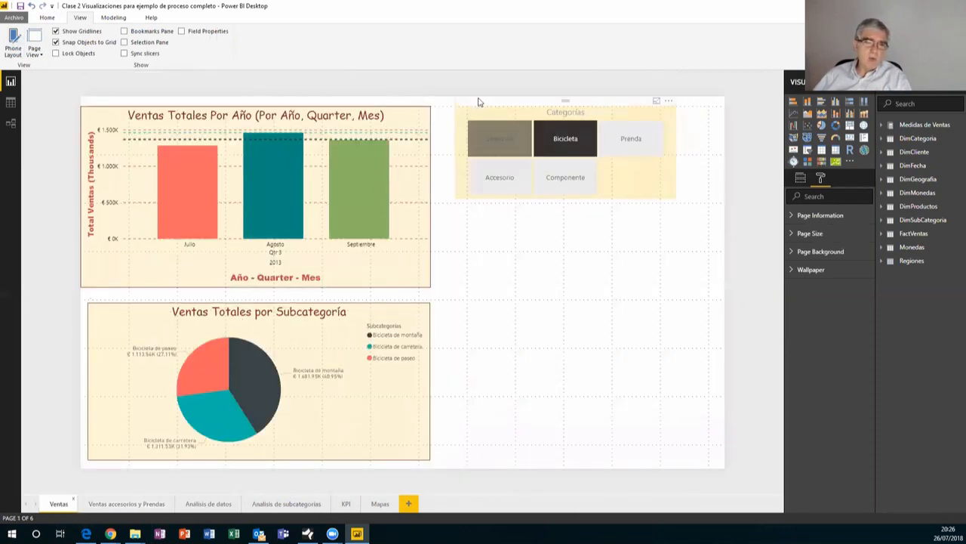